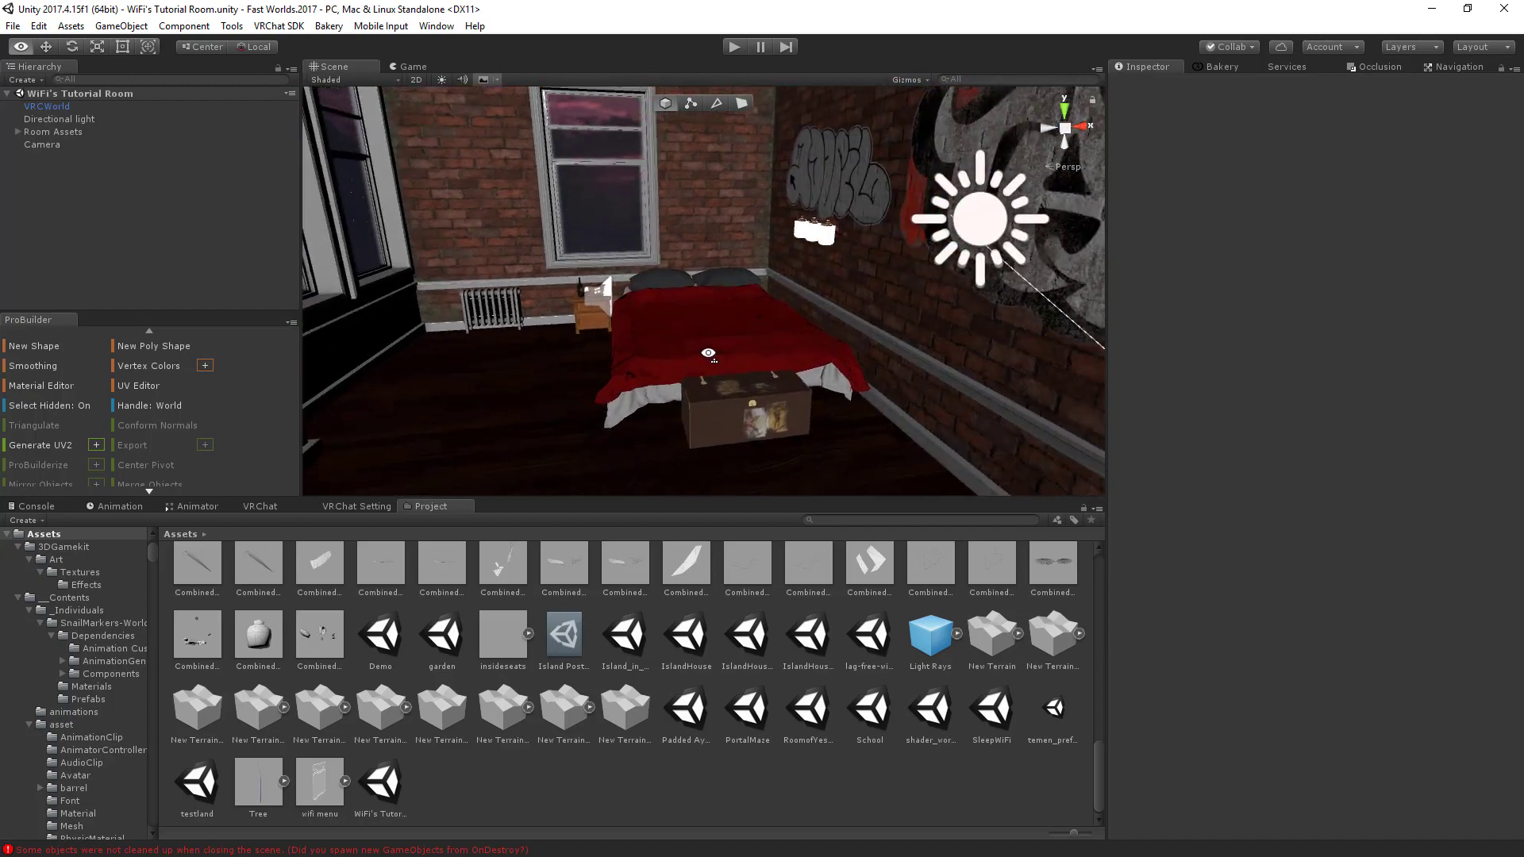
click(381, 26)
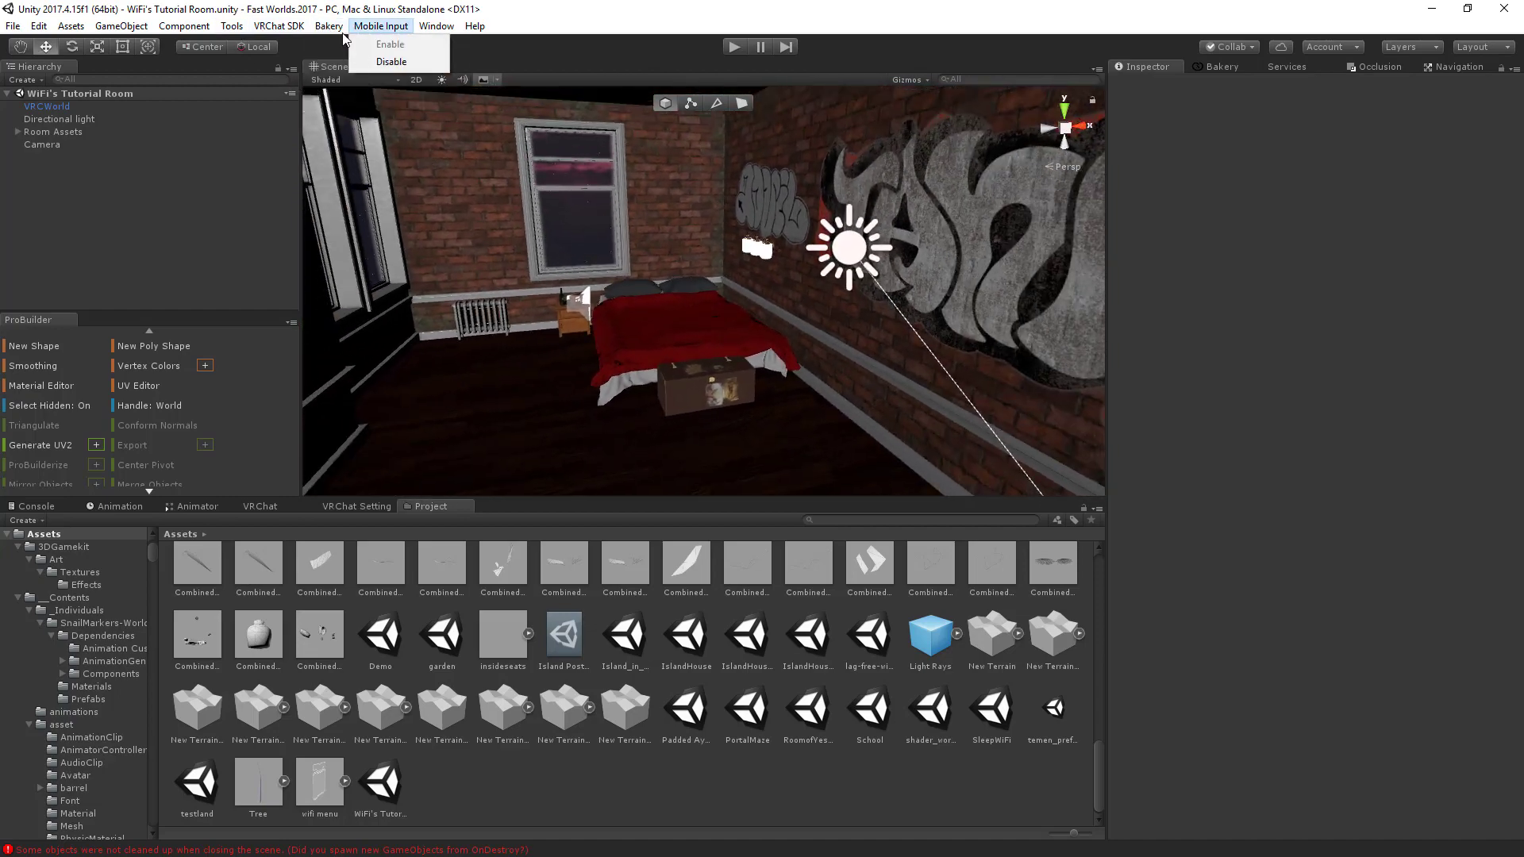
right_drag(802, 314, 719, 311)
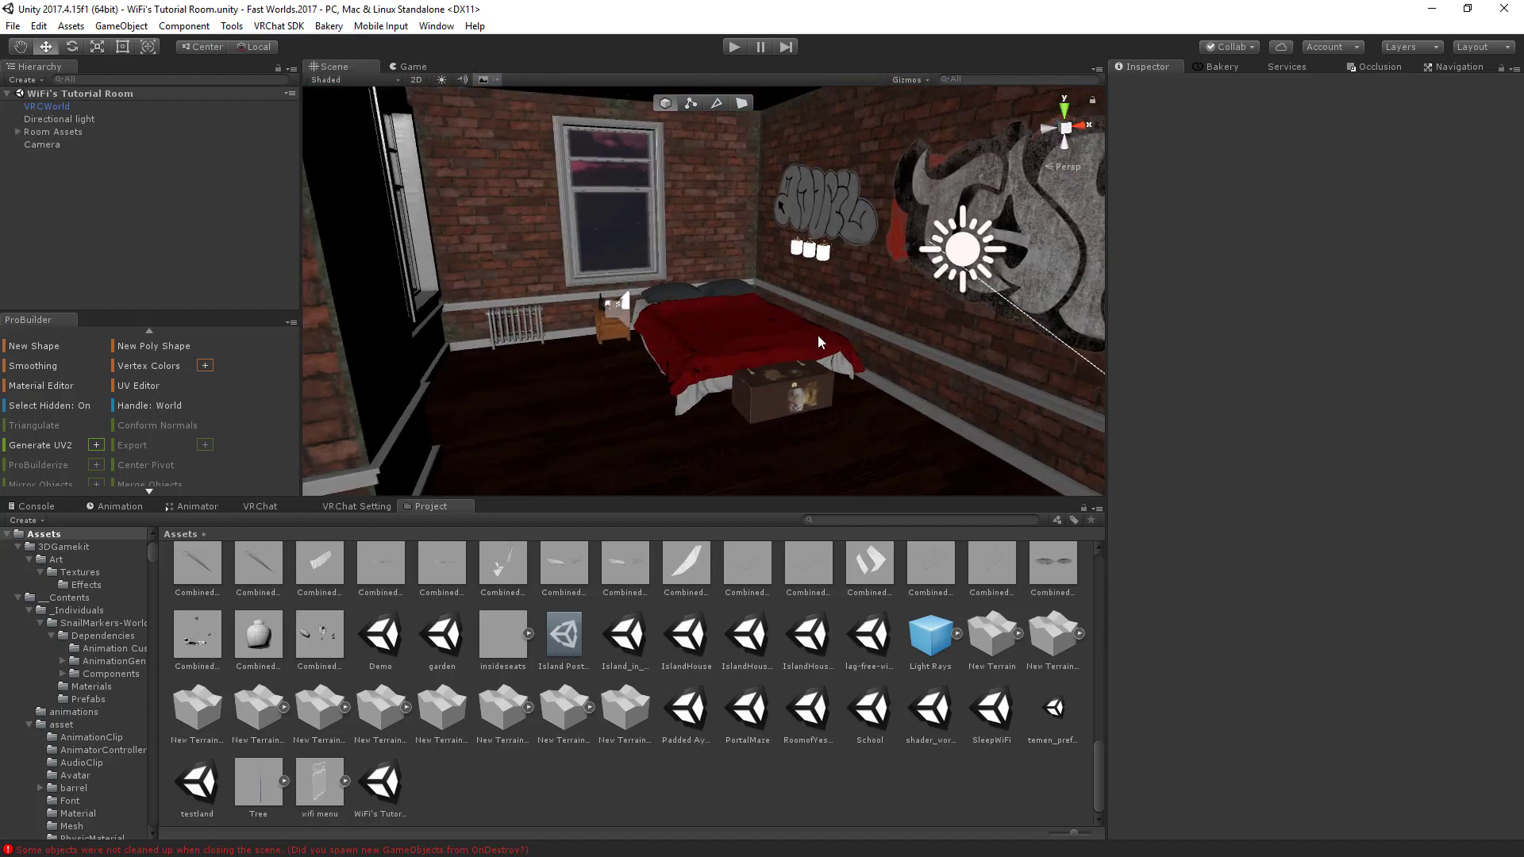
right_drag(818, 335, 635, 259)
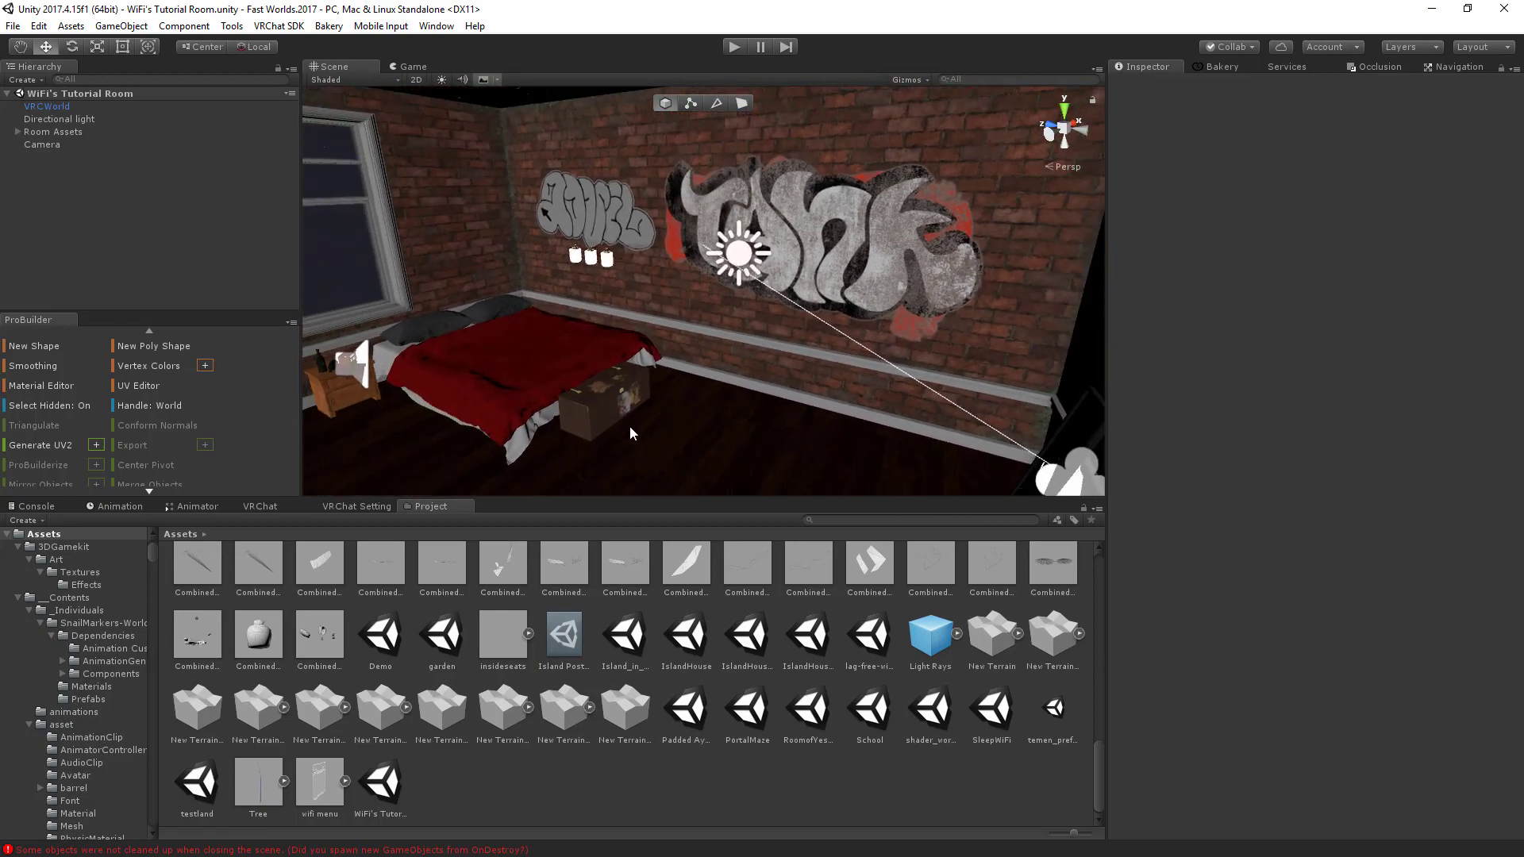
mouse_move(715, 330)
right_down()
mouse_move(620, 374)
mouse_move(870, 351)
mouse_move(601, 326)
mouse_move(701, 336)
right_up()
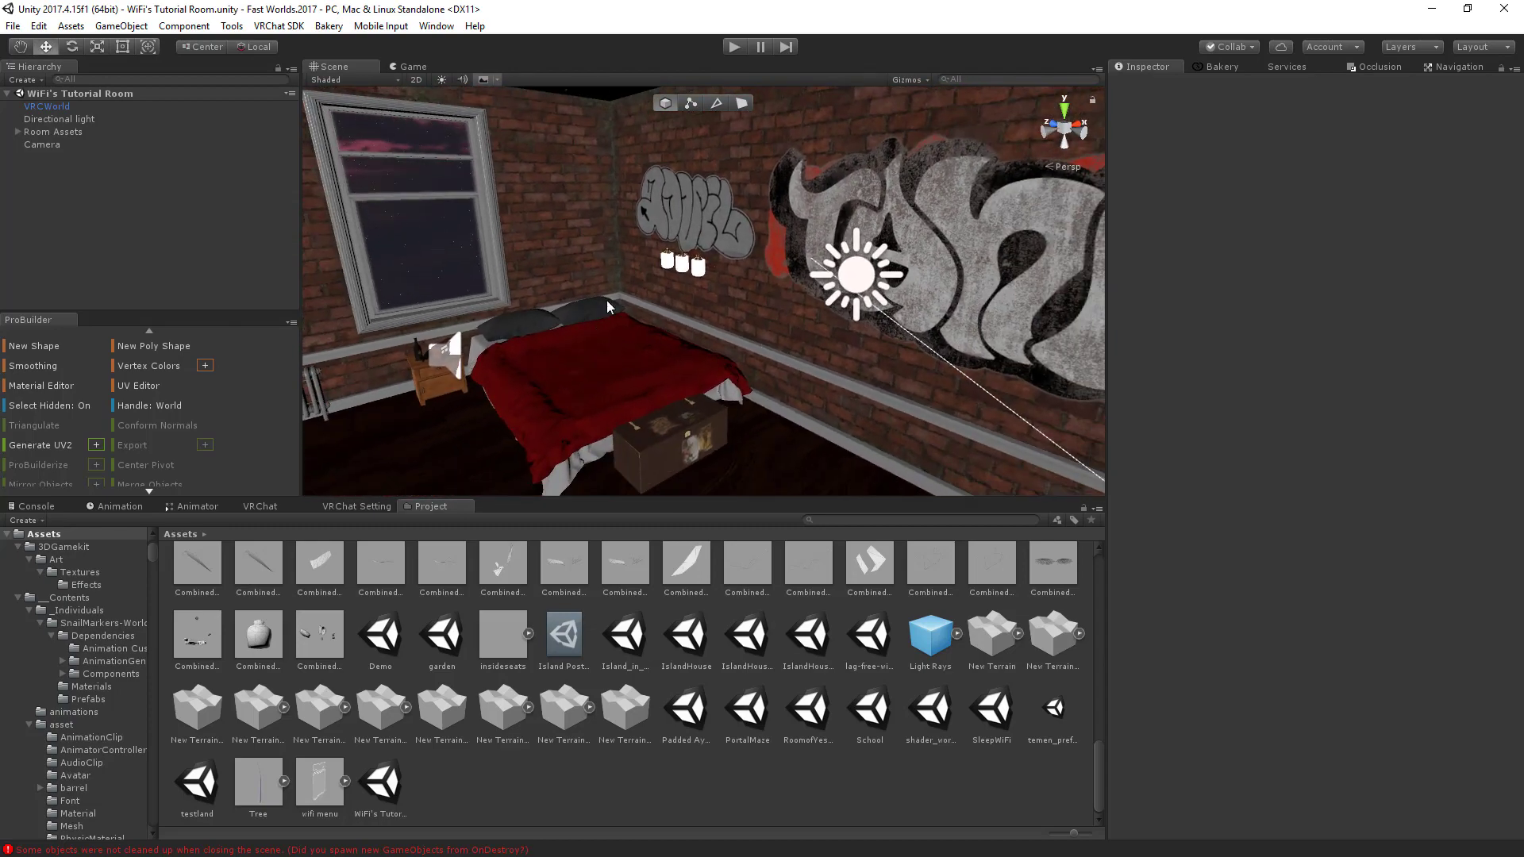
right_drag(607, 300, 689, 345)
right_drag(543, 348, 603, 308)
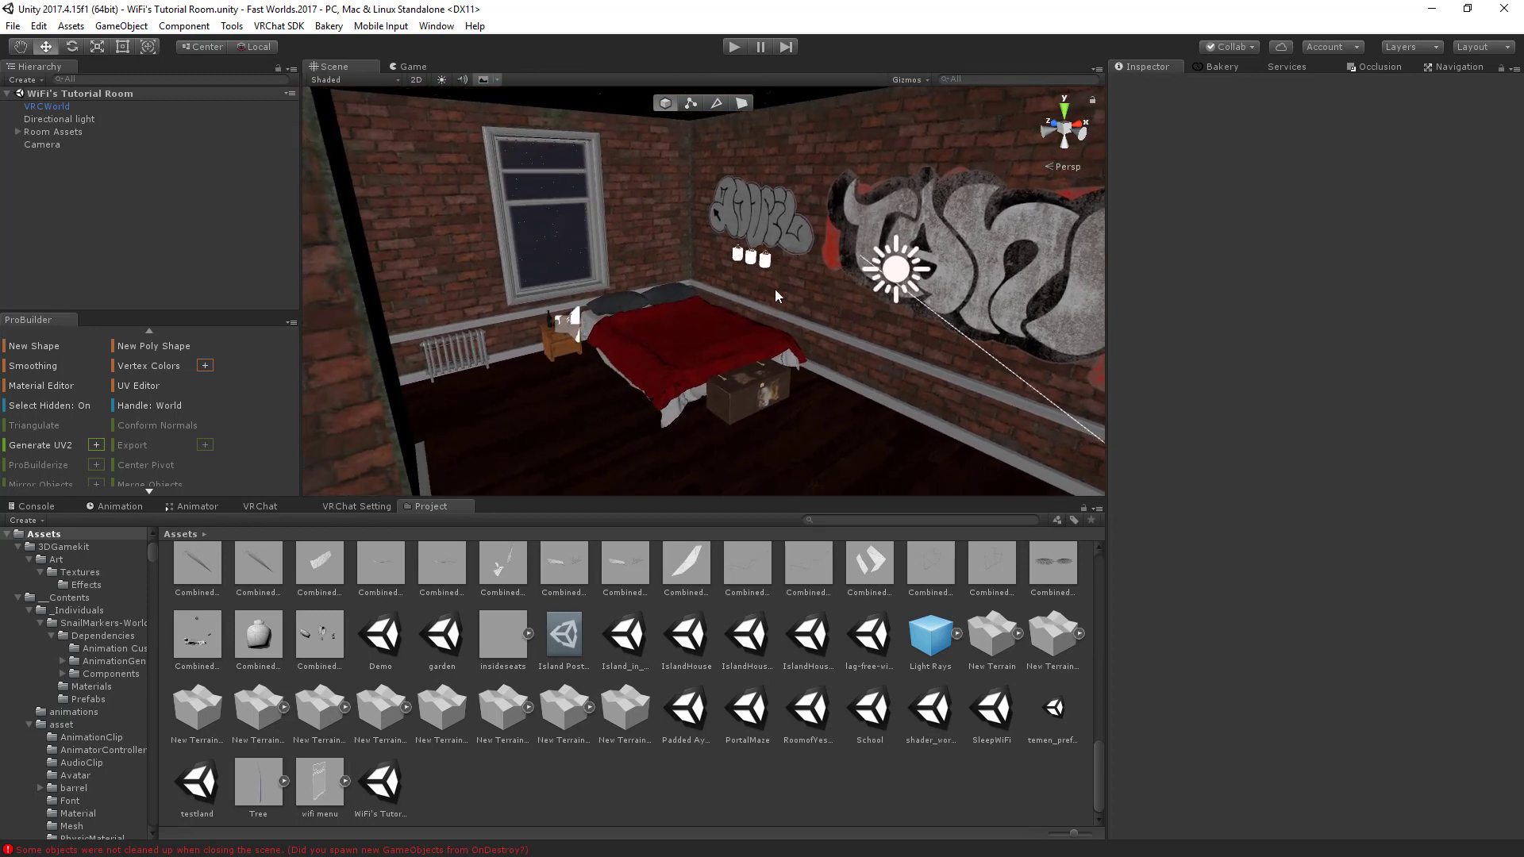
right_drag(775, 295, 841, 305)
Open the RoomofYesterday scene, preview it in the Game view, and return to the WiFi's Tutorial Room scene.
double_click(805, 727)
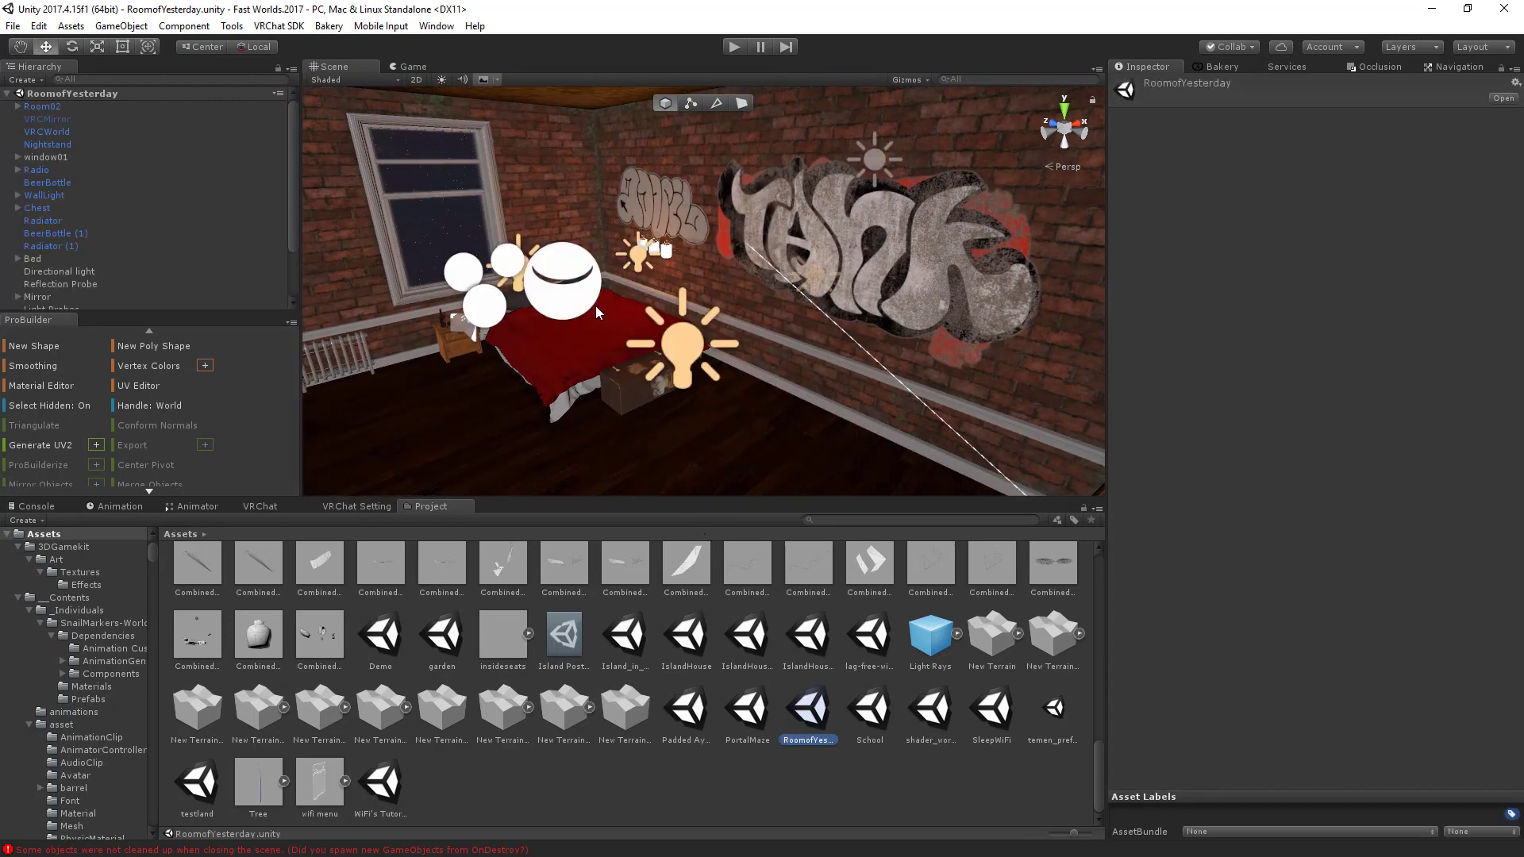
click(413, 67)
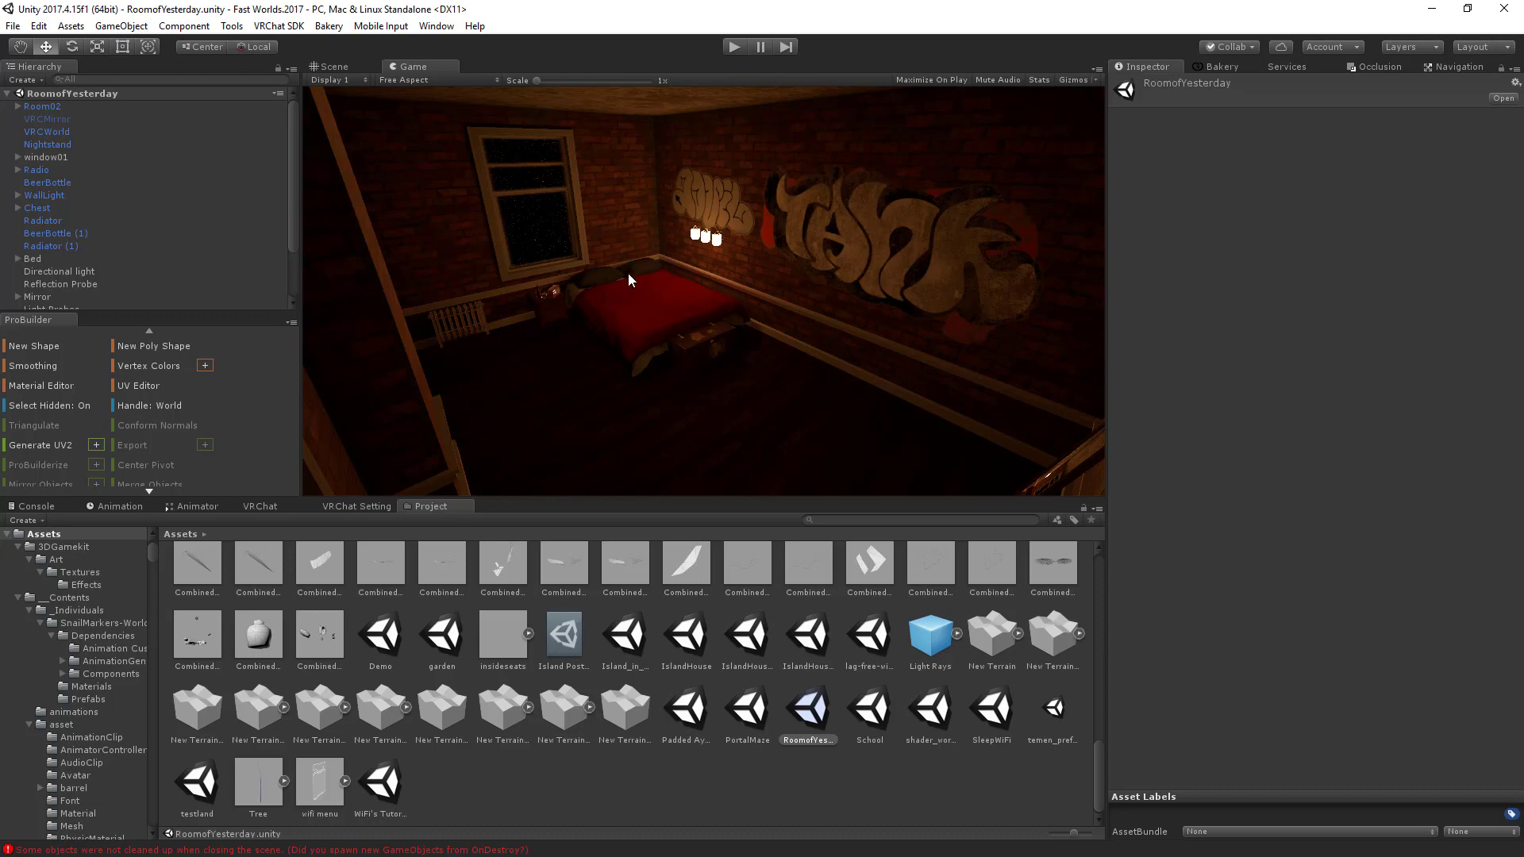
click(331, 67)
double_click(384, 793)
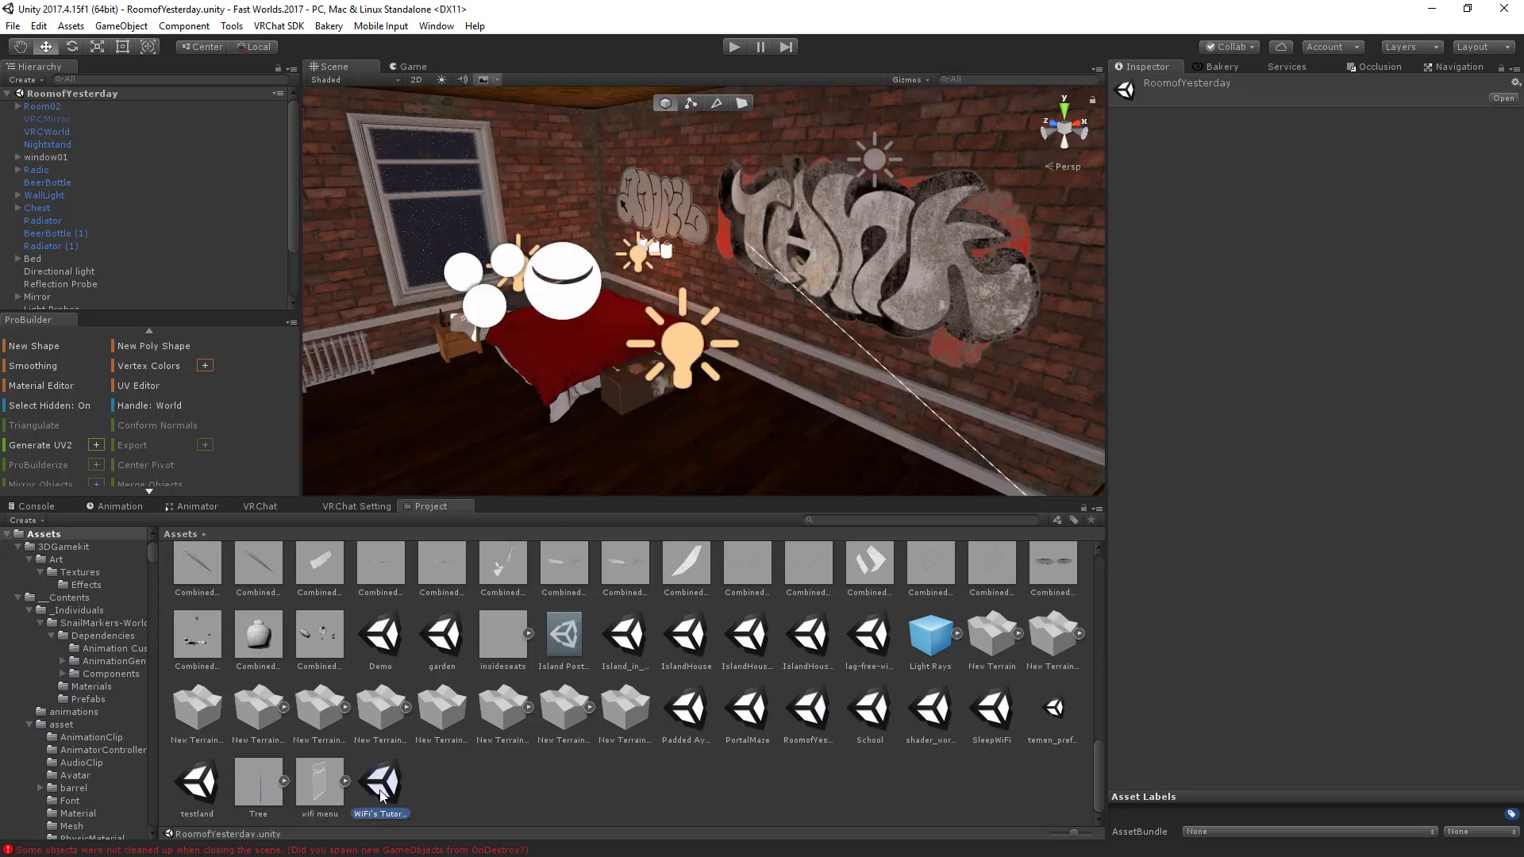
Select the directional light to examine its settings, and toggle the scene view lighting on and off.
right_drag(682, 293, 742, 282)
click(742, 282)
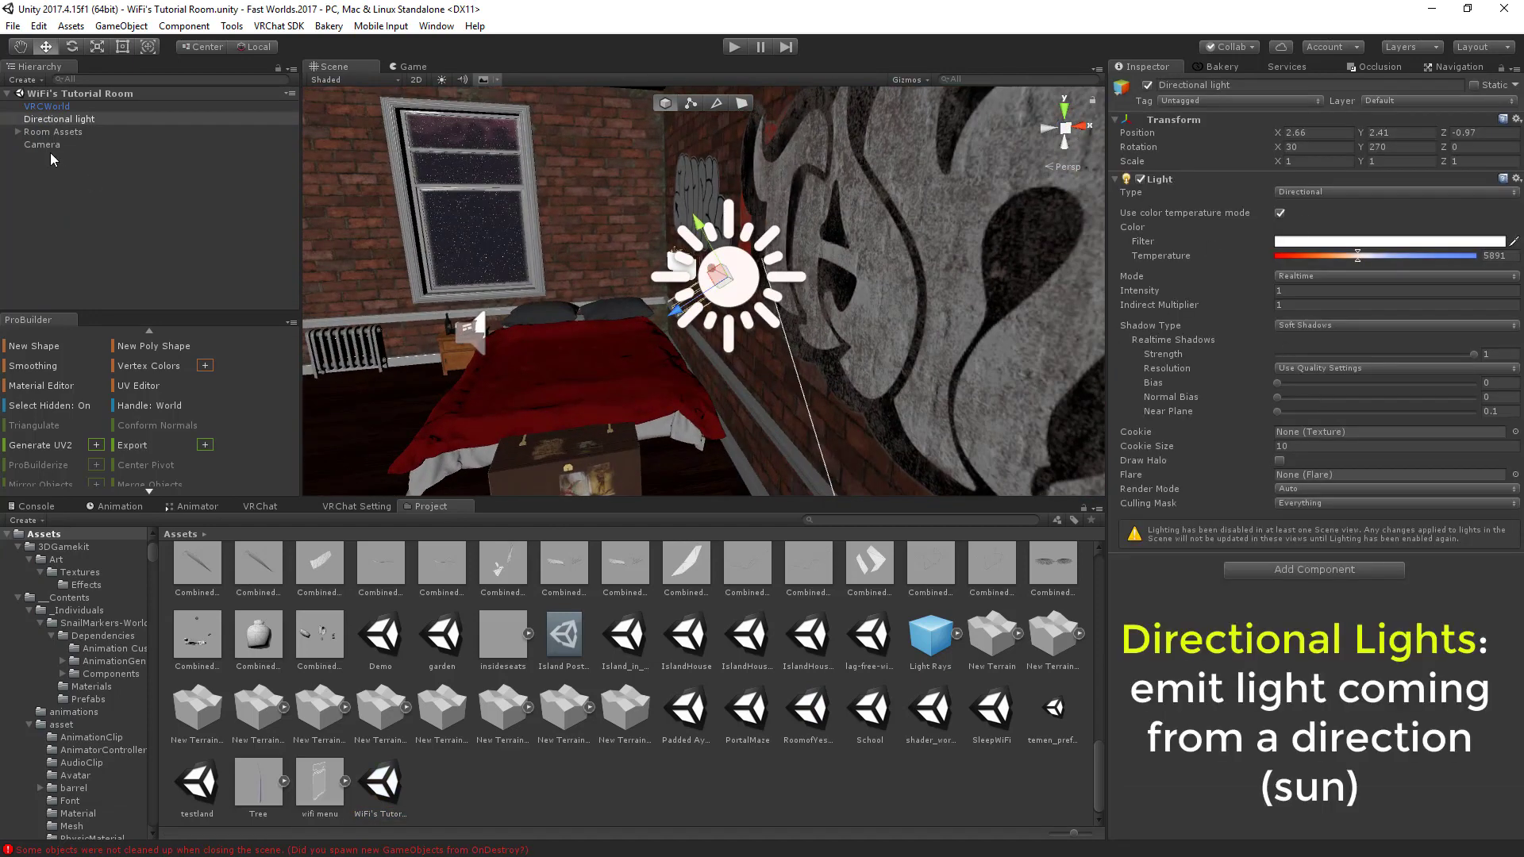
right_drag(519, 373, 526, 383)
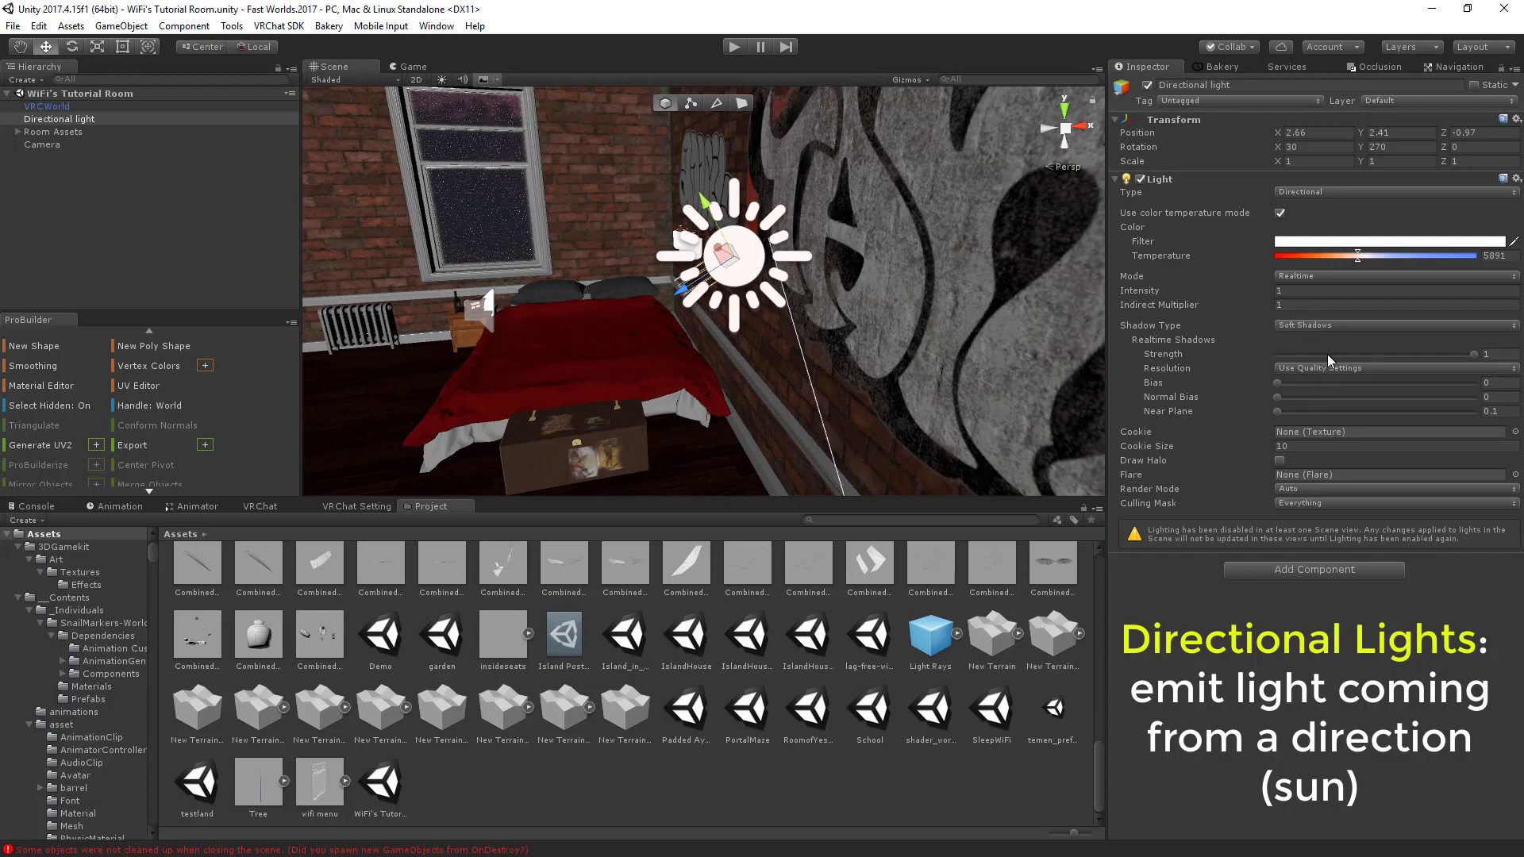
right_drag(658, 310, 868, 280)
scroll(905, 319, down, 8)
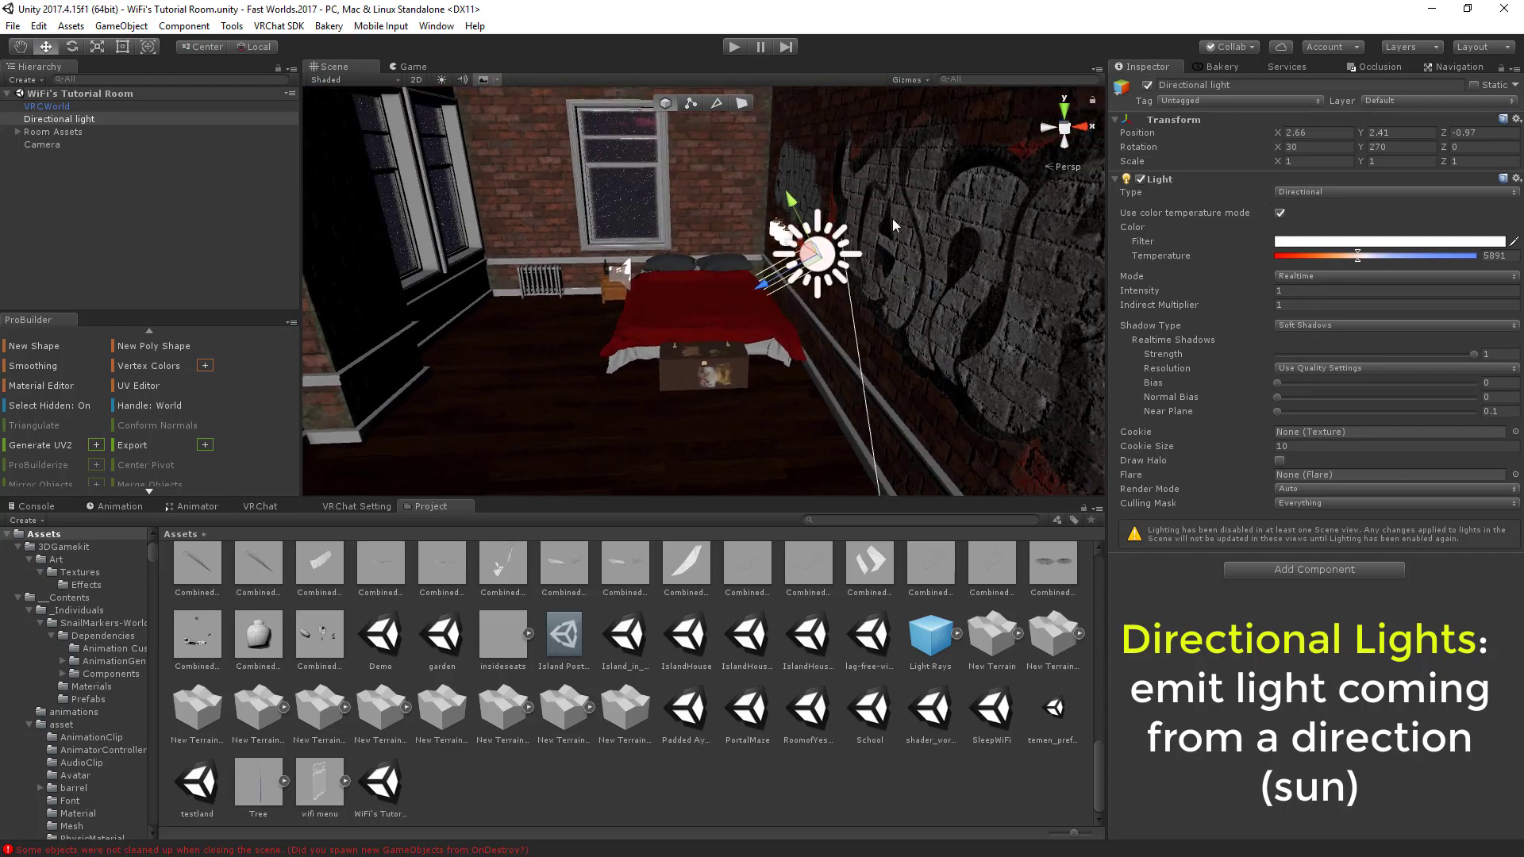
right_drag(756, 386, 830, 395)
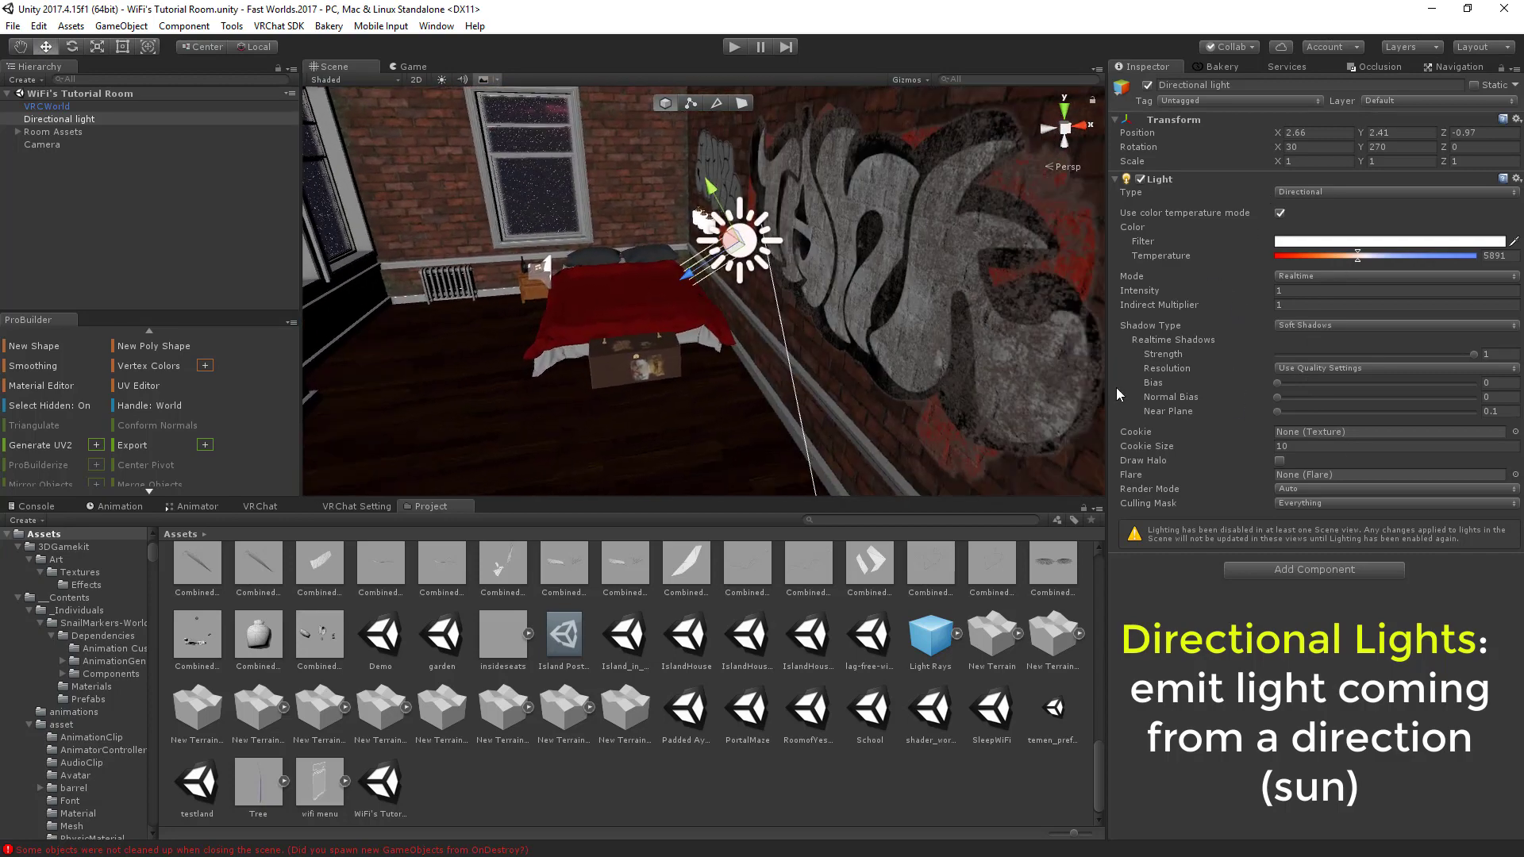
mouse_move(675, 317)
alt+mouse_down()
mouse_move(591, 317)
mouse_move(677, 321)
alt+mouse_up()
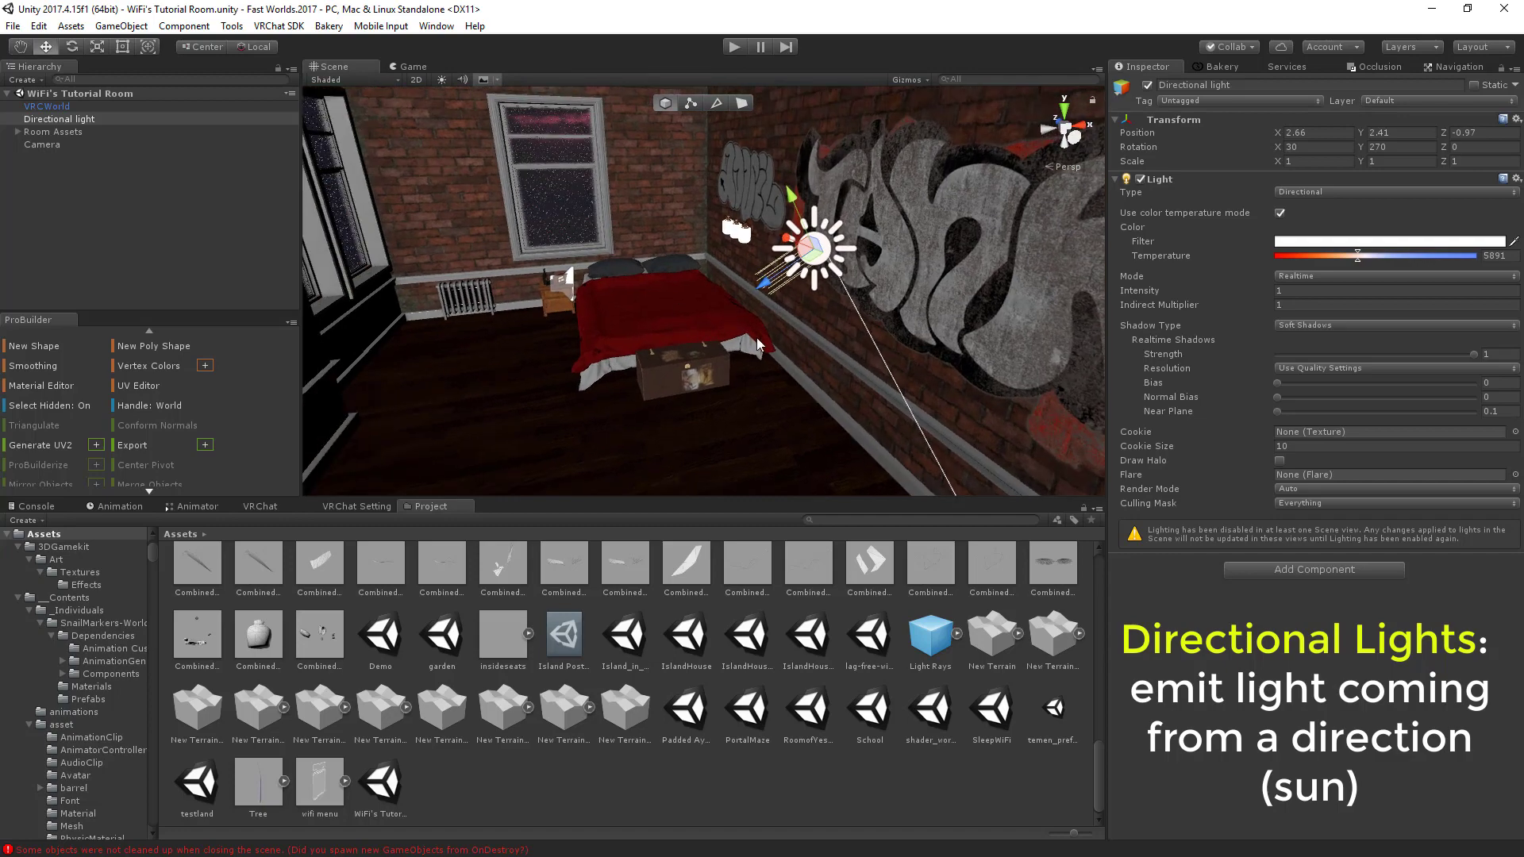
mouse_move(757, 345)
right_down()
mouse_move(722, 344)
mouse_move(738, 324)
right_up()
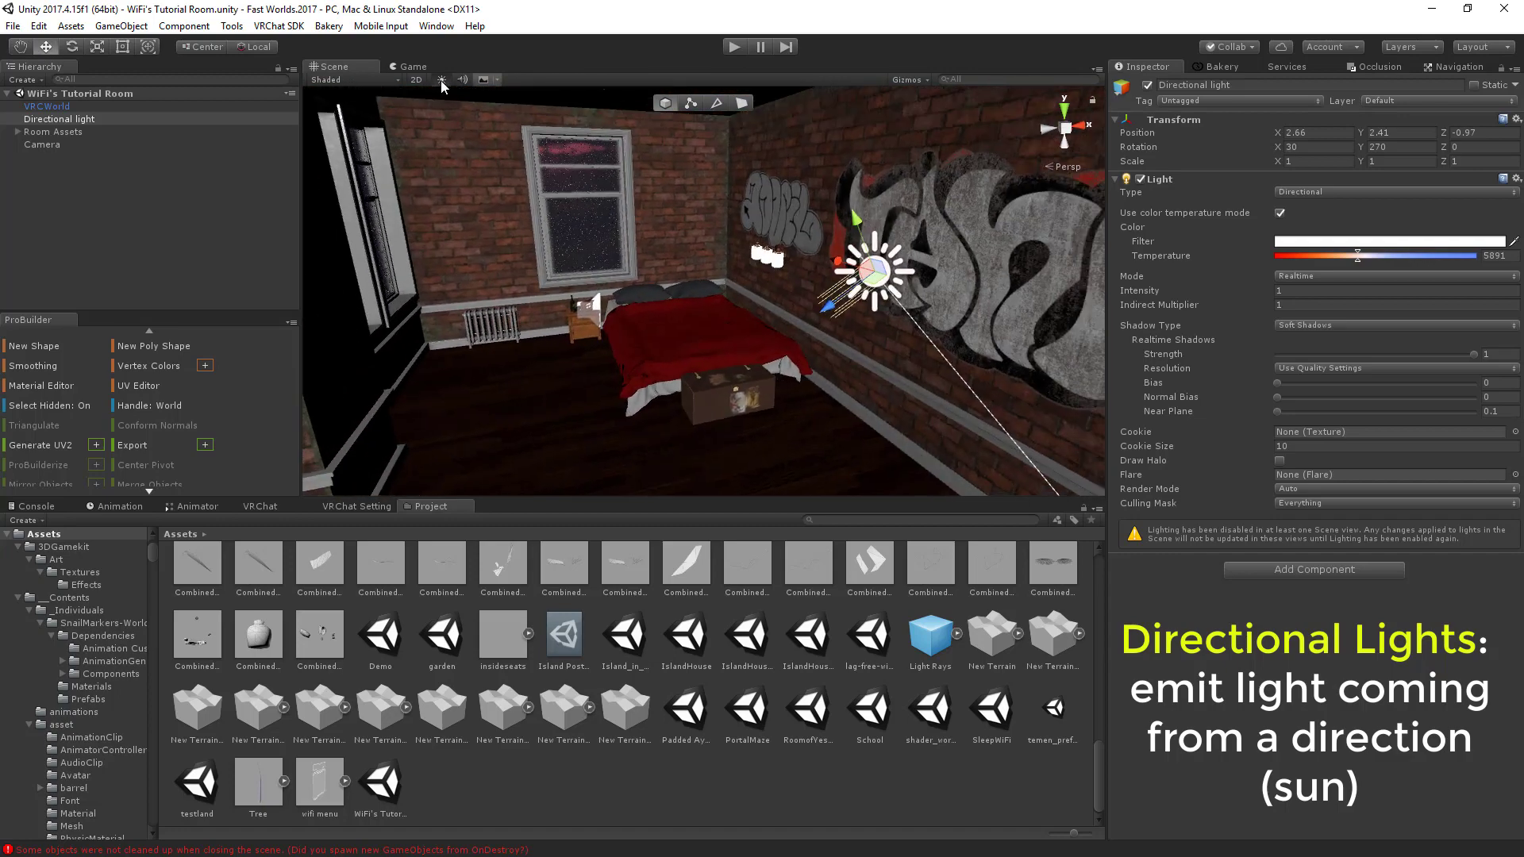
click(441, 79)
click(442, 81)
mouse_move(565, 265)
alt+mouse_down()
mouse_move(502, 243)
mouse_move(535, 265)
alt+mouse_up()
Add a point light to the WiFi's Tutorial Room scene.
click(63, 94)
right_click(63, 95)
mouse_move(141, 284)
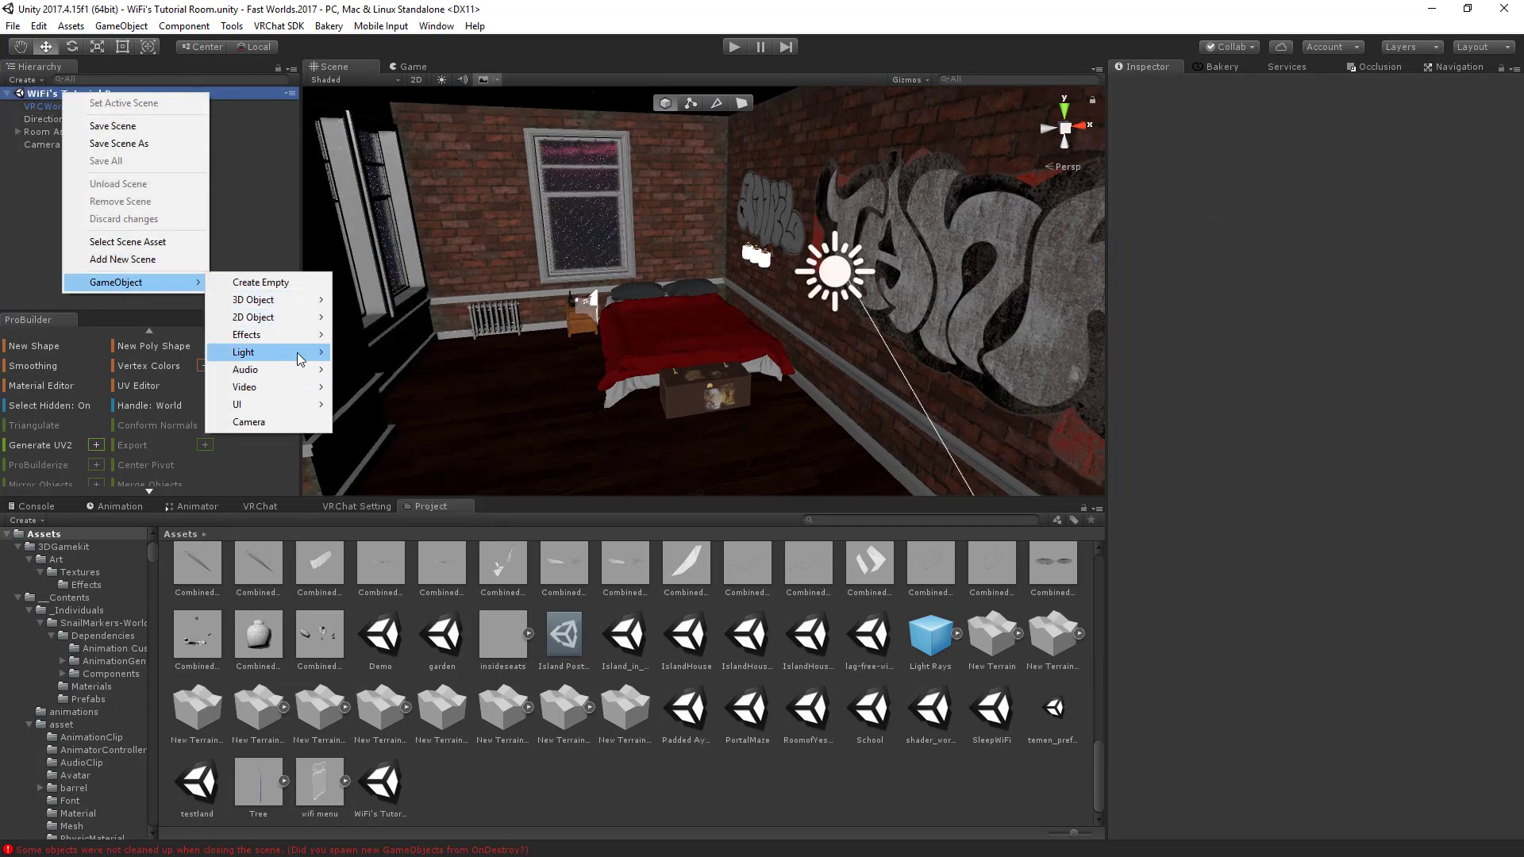
mouse_move(300, 354)
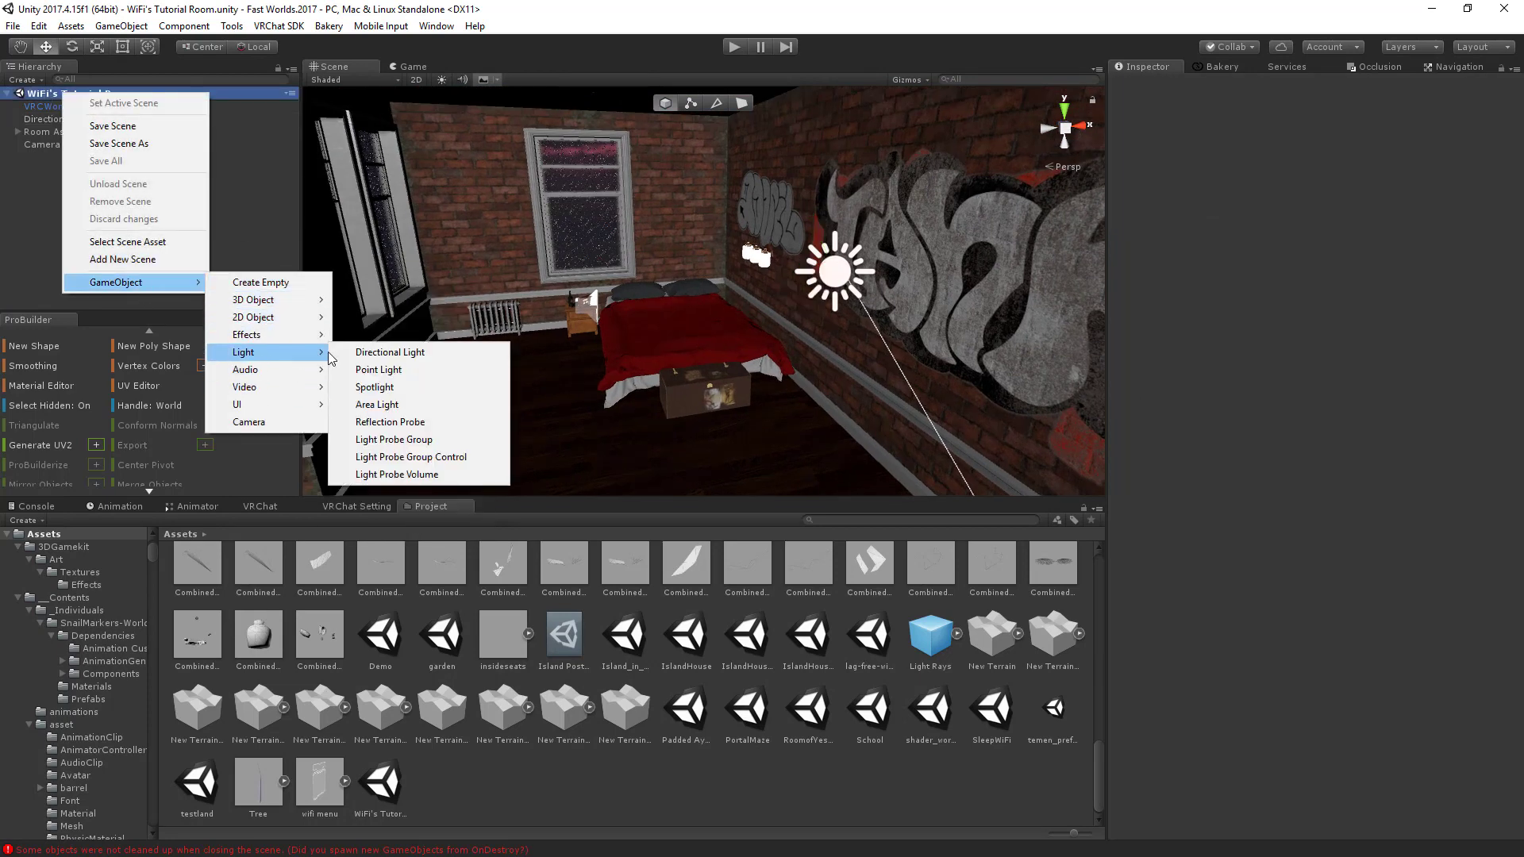
click(408, 374)
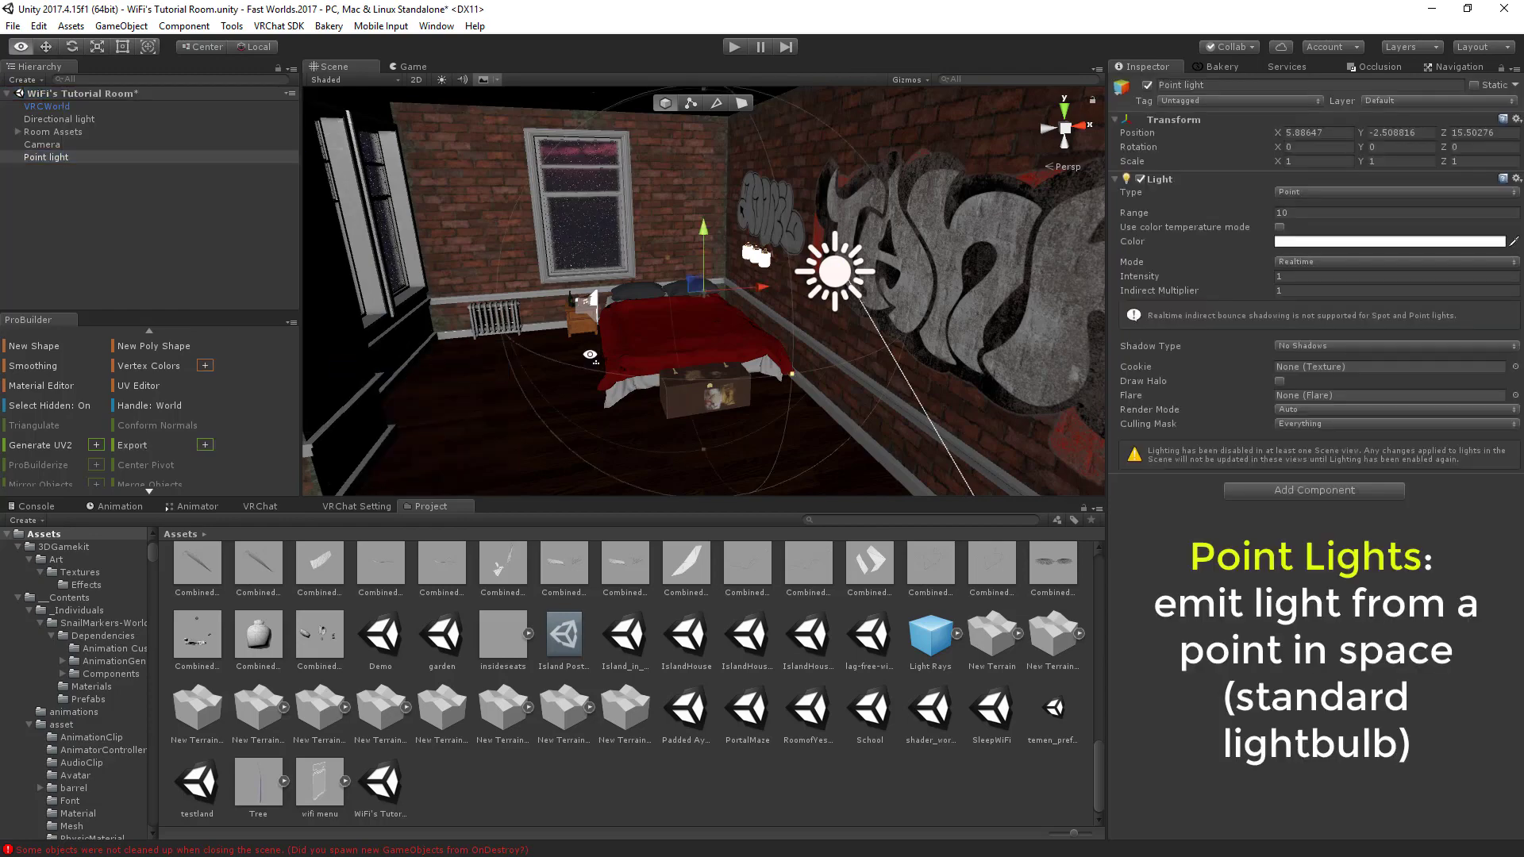
Move the point light into the bedroom near the bed, to about X -0.12, Y 2.67, Z -0.73.
right_drag(476, 333, 553, 274)
drag(593, 246, 695, 195)
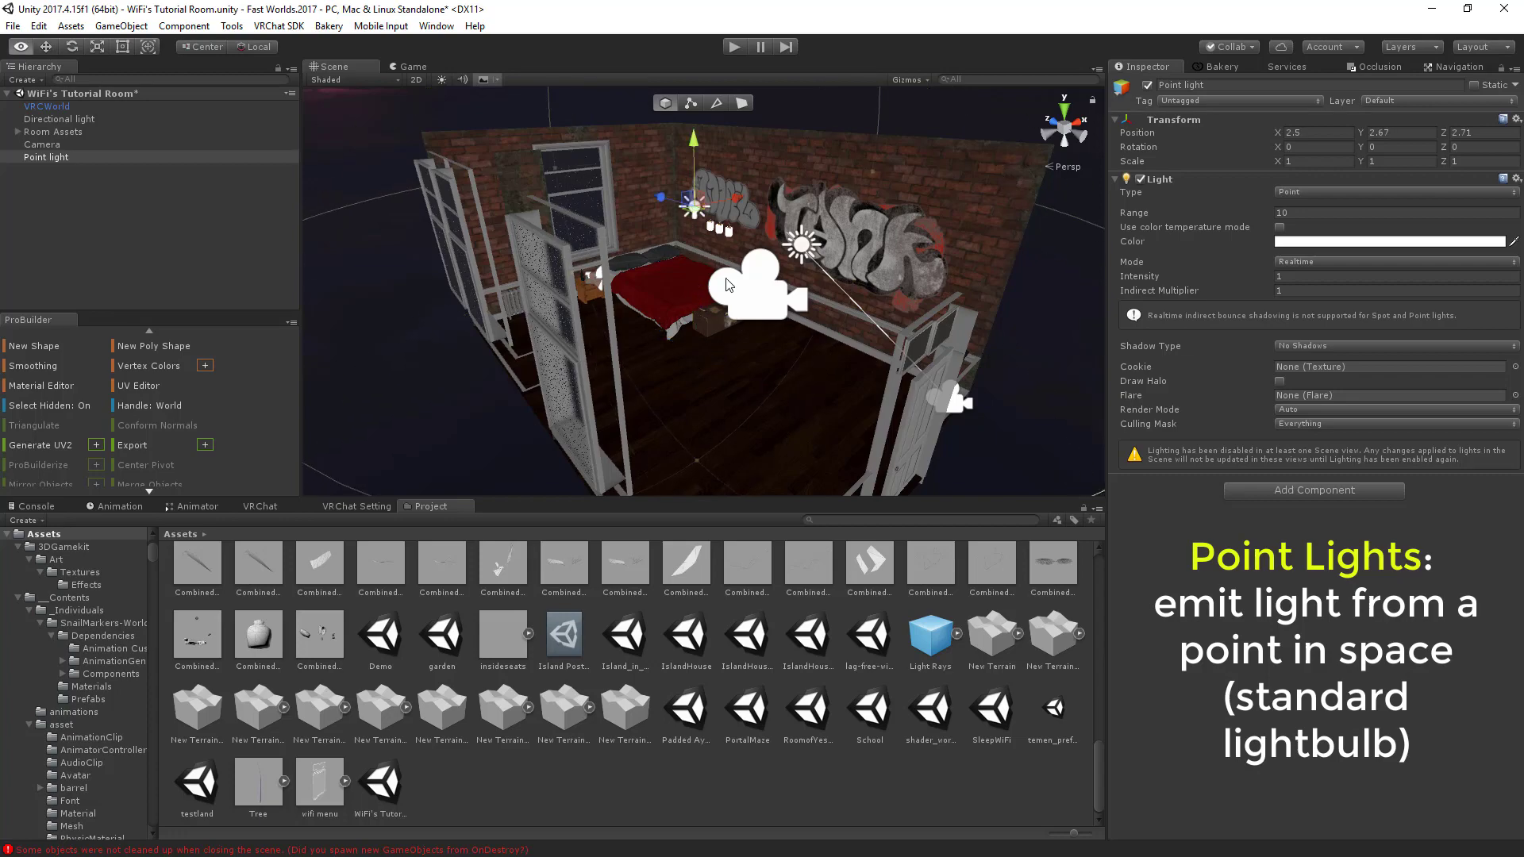
right_drag(695, 195, 746, 268)
key(s)
drag(720, 264, 625, 341)
key(w)
right_drag(625, 342, 674, 290)
key(s)
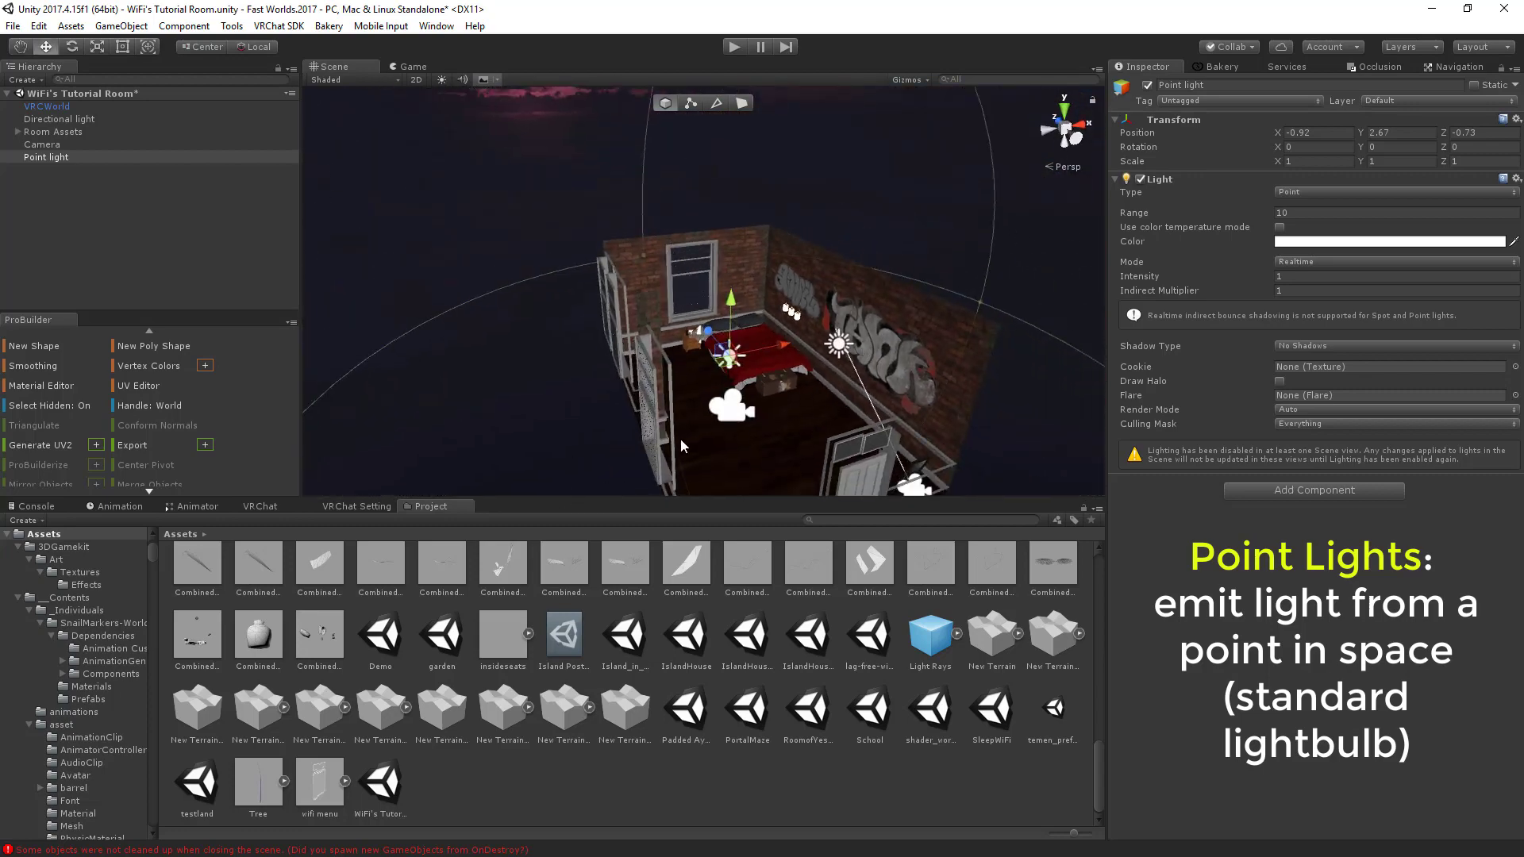
right_drag(681, 440, 714, 457)
mouse_move(720, 324)
mouse_down()
mouse_move(761, 322)
mouse_move(740, 322)
mouse_up()
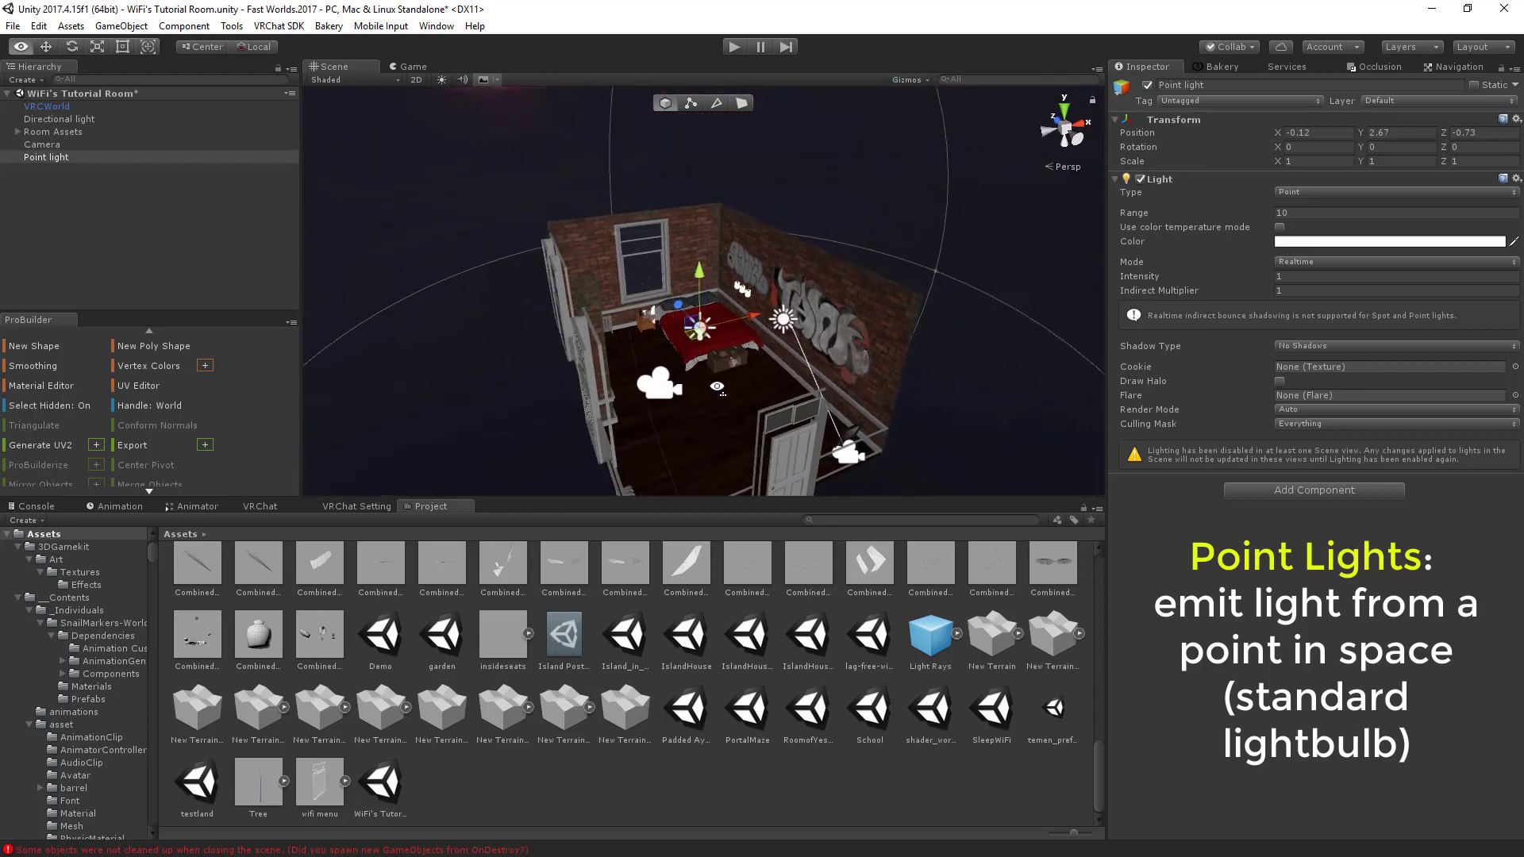
right_drag(741, 322, 697, 350)
right_click(64, 159)
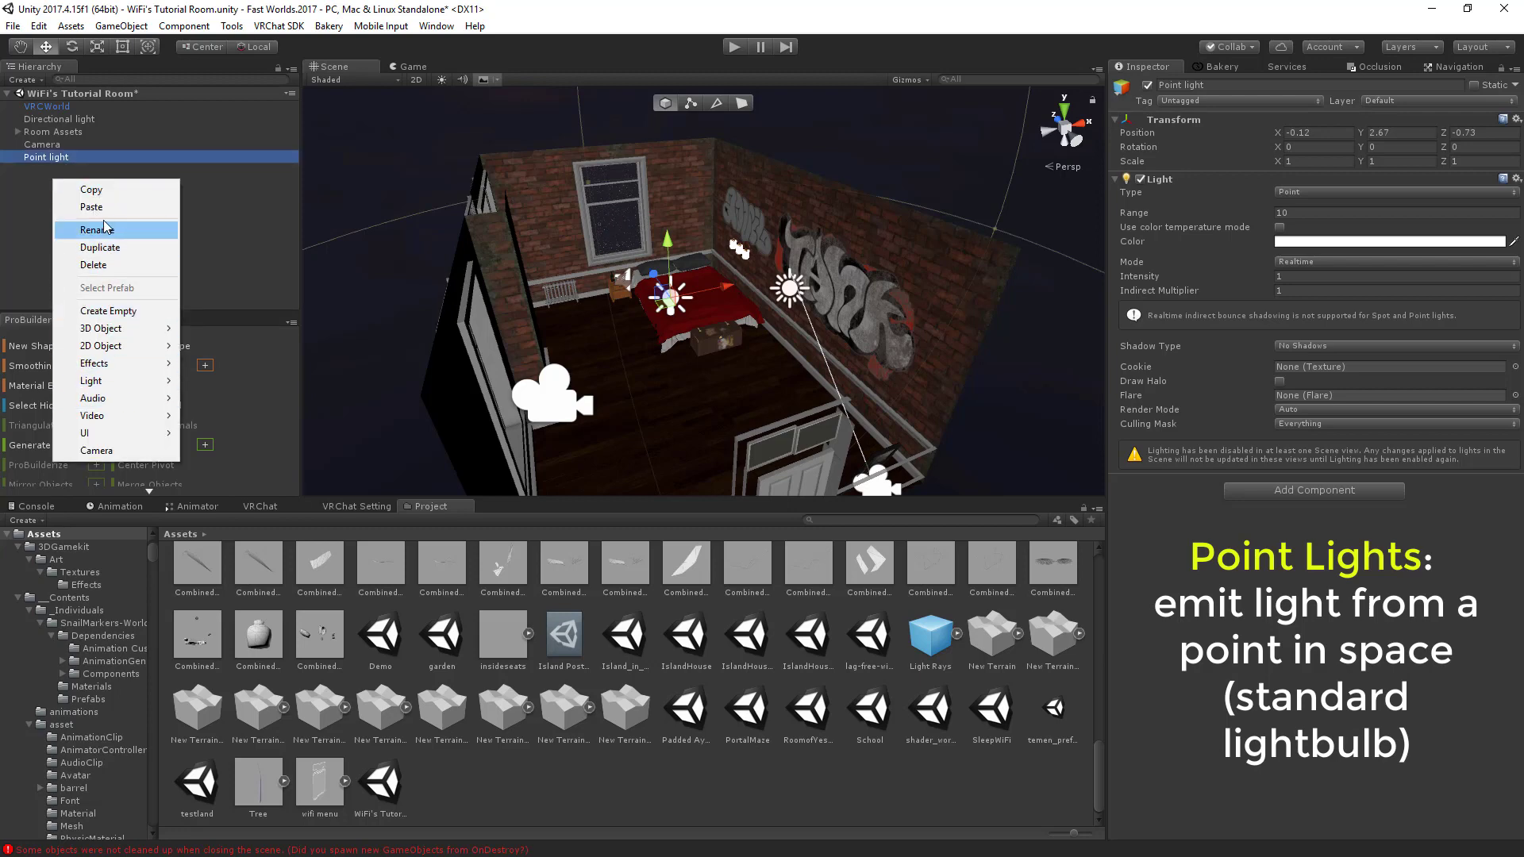
mouse_move(128, 381)
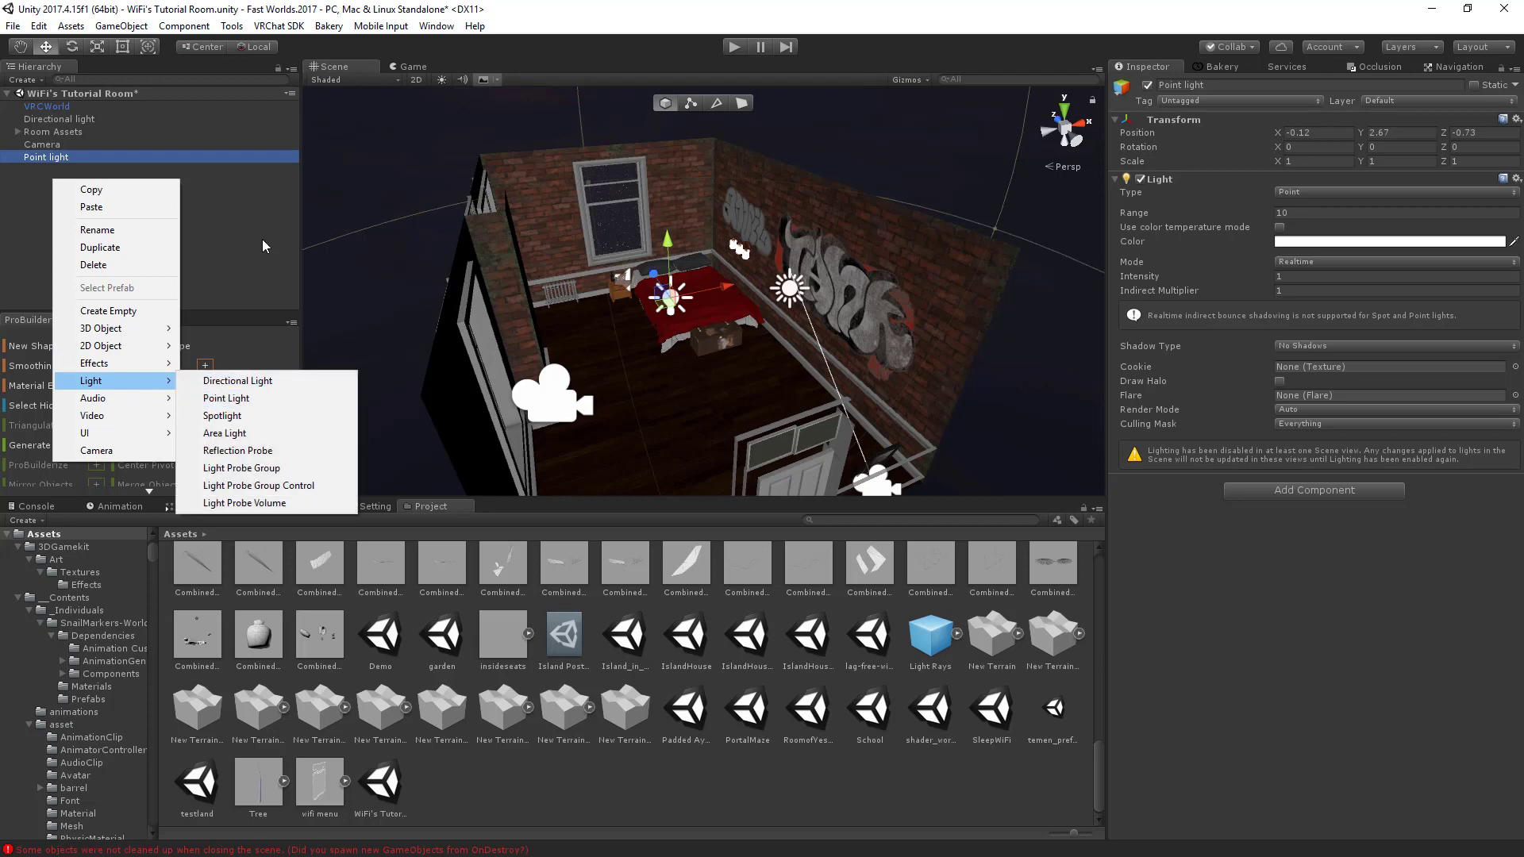
click(565, 274)
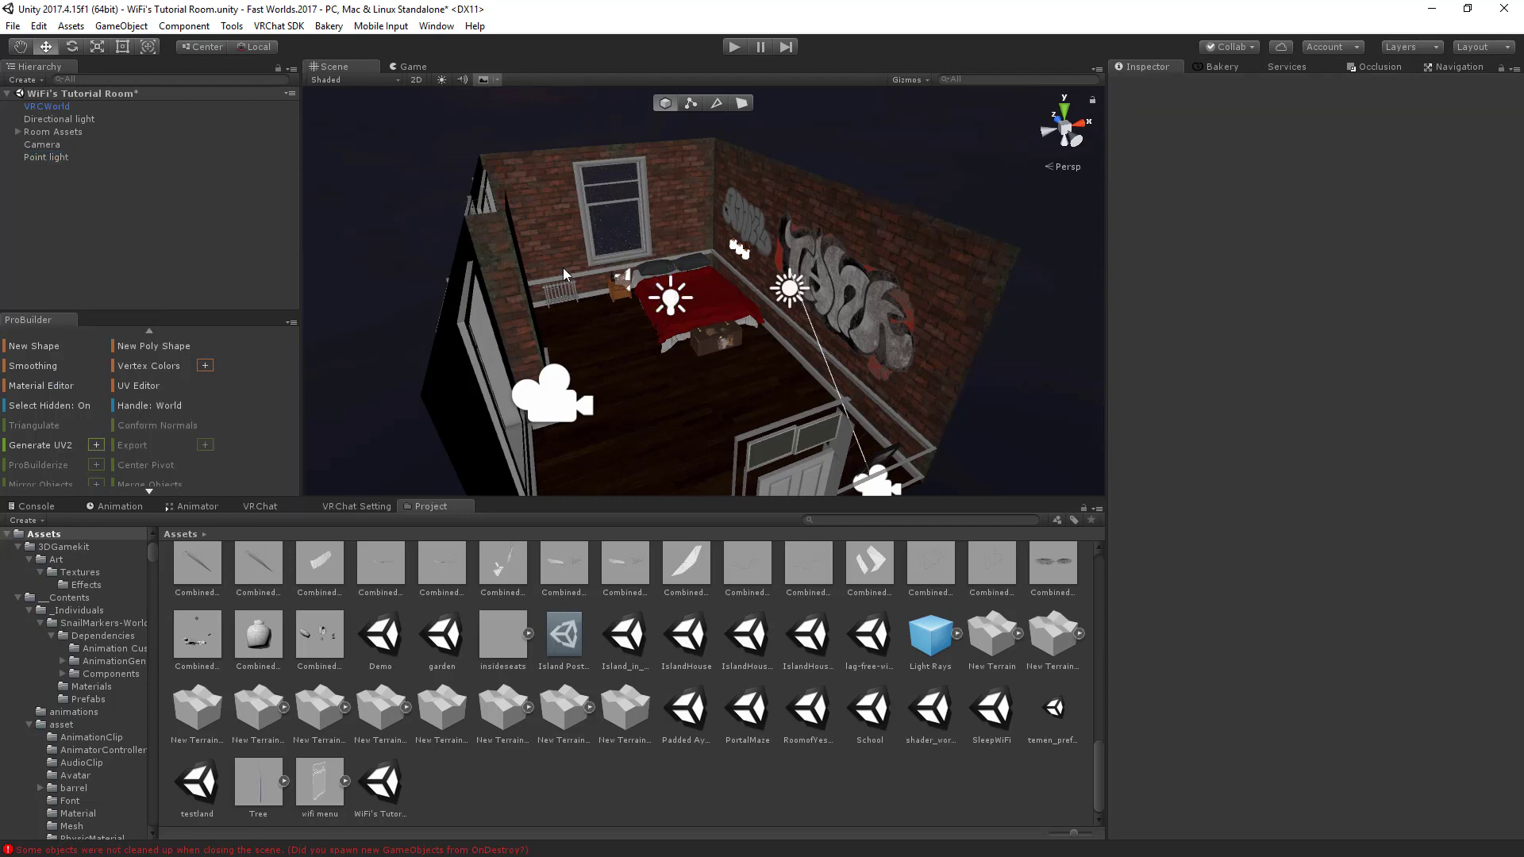
Turn on scene lighting in the Scene view.
click(442, 80)
mouse_move(670, 274)
right_down()
mouse_move(672, 307)
mouse_move(677, 258)
right_up()
key(w)
key(s)
Move the point light over the bed toward the wall lamp, to about X 1.78, Y 2.22, Z 1.65.
click(676, 258)
alt+drag(676, 258, 613, 339)
key(s)
right_drag(614, 339, 734, 319)
drag(664, 293, 503, 290)
key(d)
right_drag(738, 314, 534, 311)
drag(659, 269, 727, 279)
mouse_move(726, 279)
right_down()
mouse_move(746, 294)
mouse_move(593, 360)
mouse_move(730, 298)
right_up()
key(w)
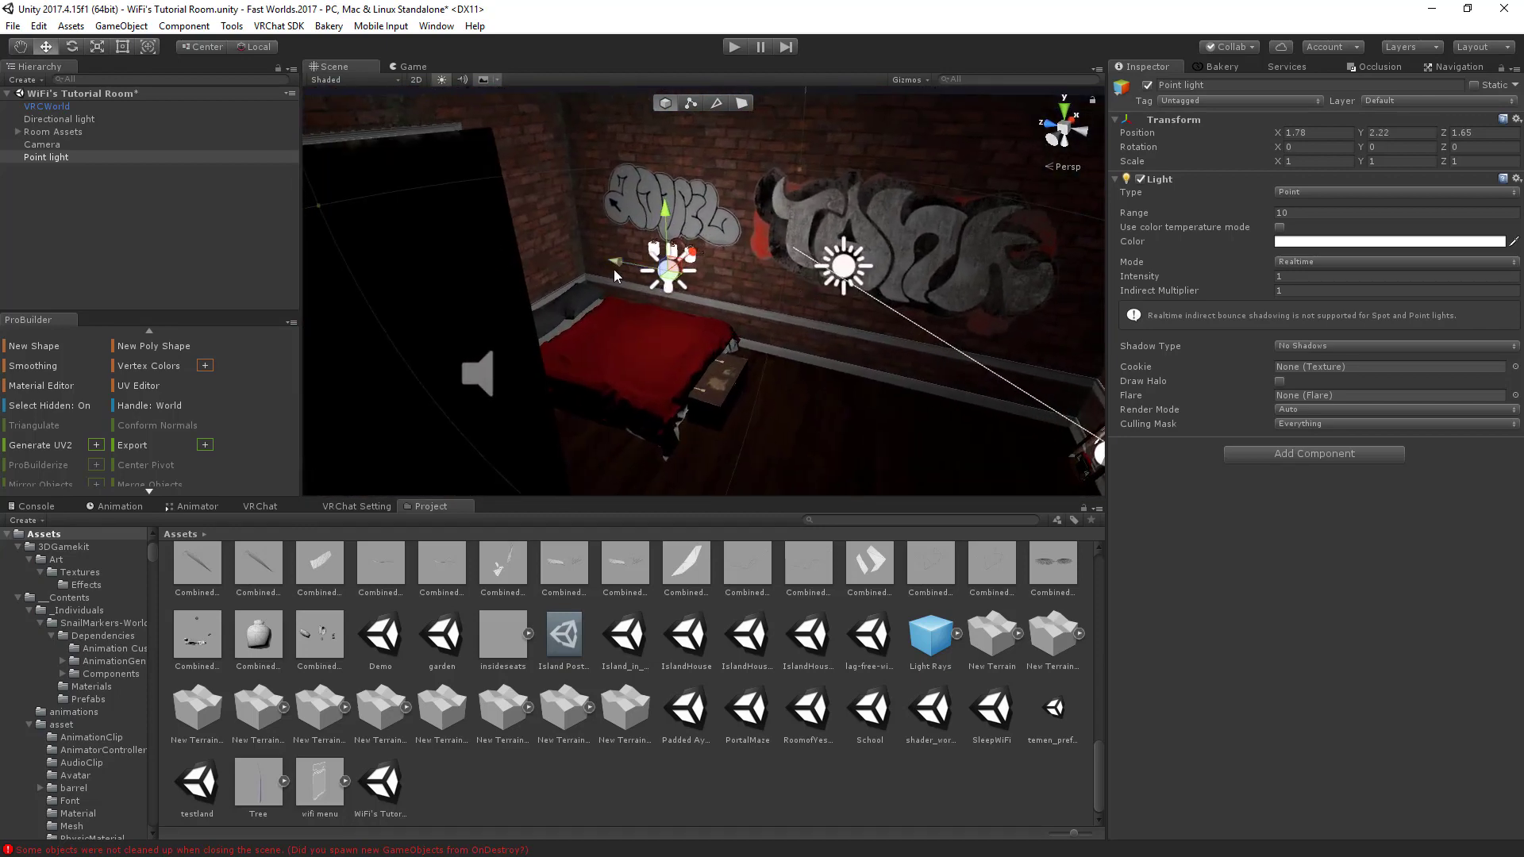
Examine the room under the point light and the light's available Mode options.
right_drag(615, 275, 838, 427)
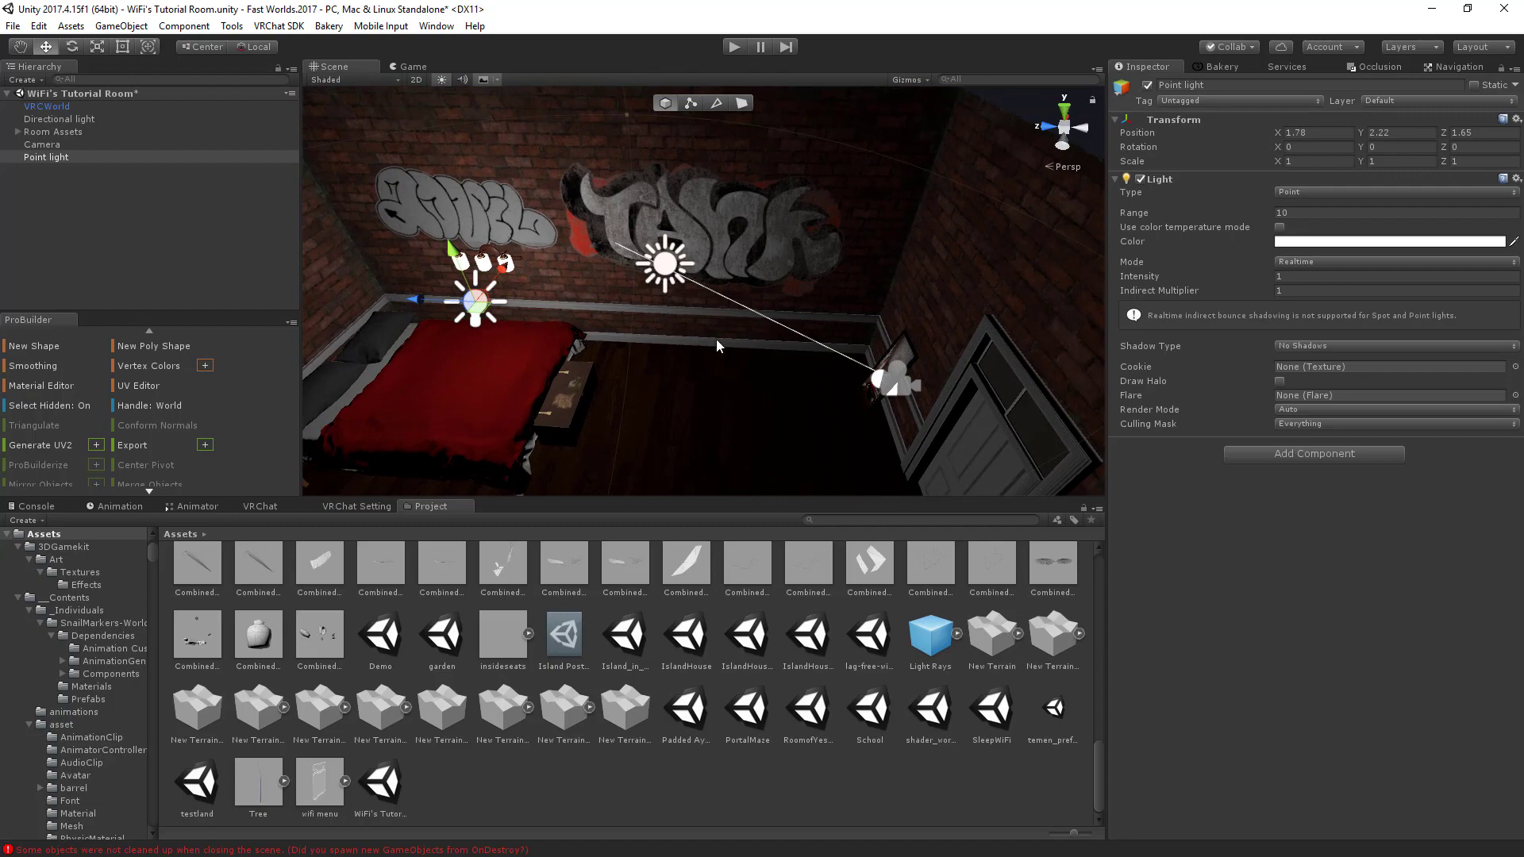
right_drag(848, 311, 807, 330)
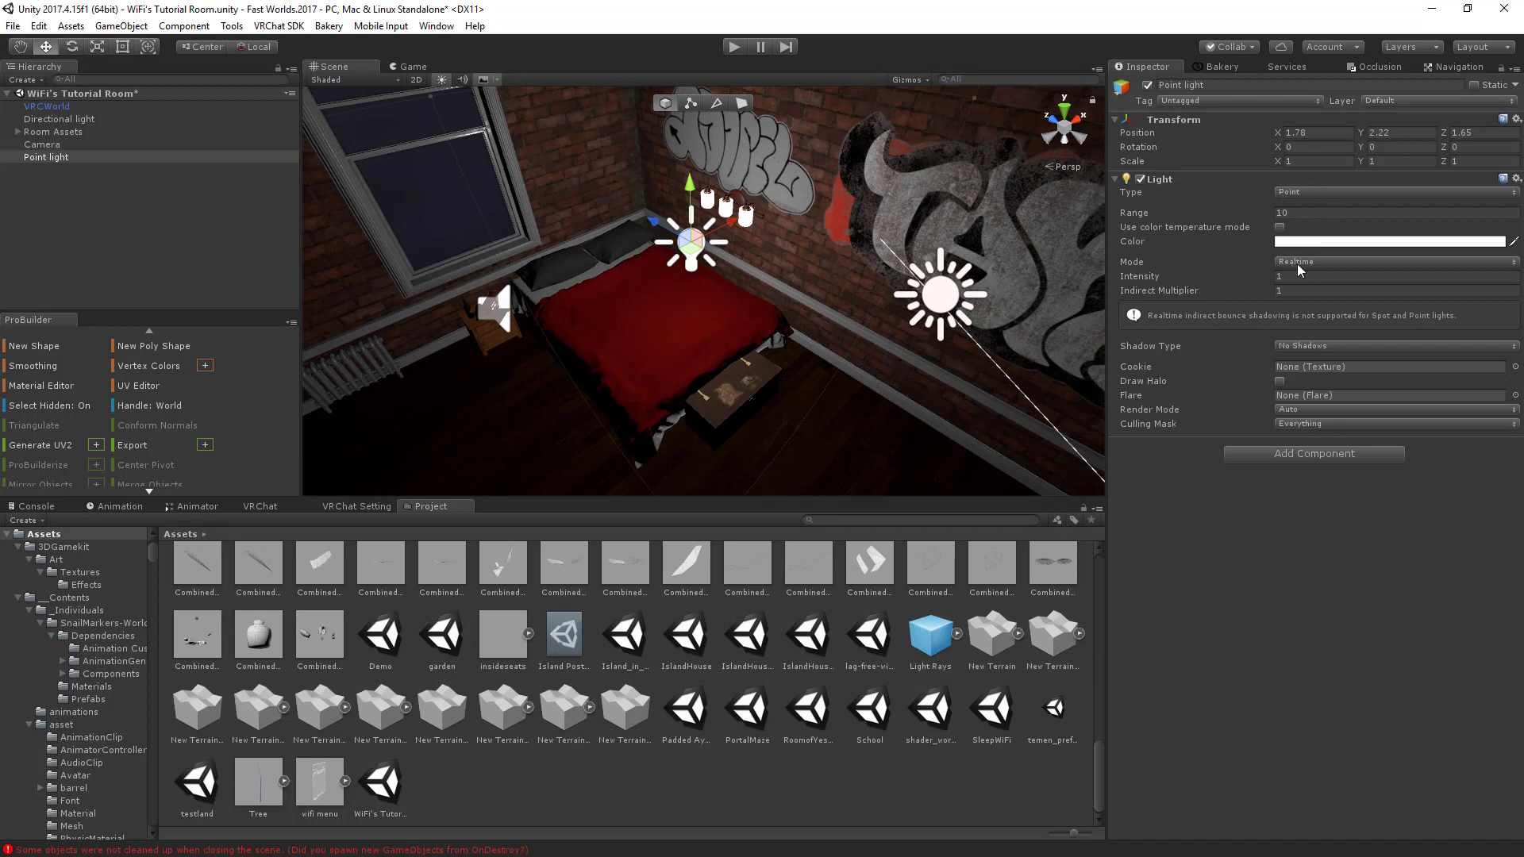
click(1323, 264)
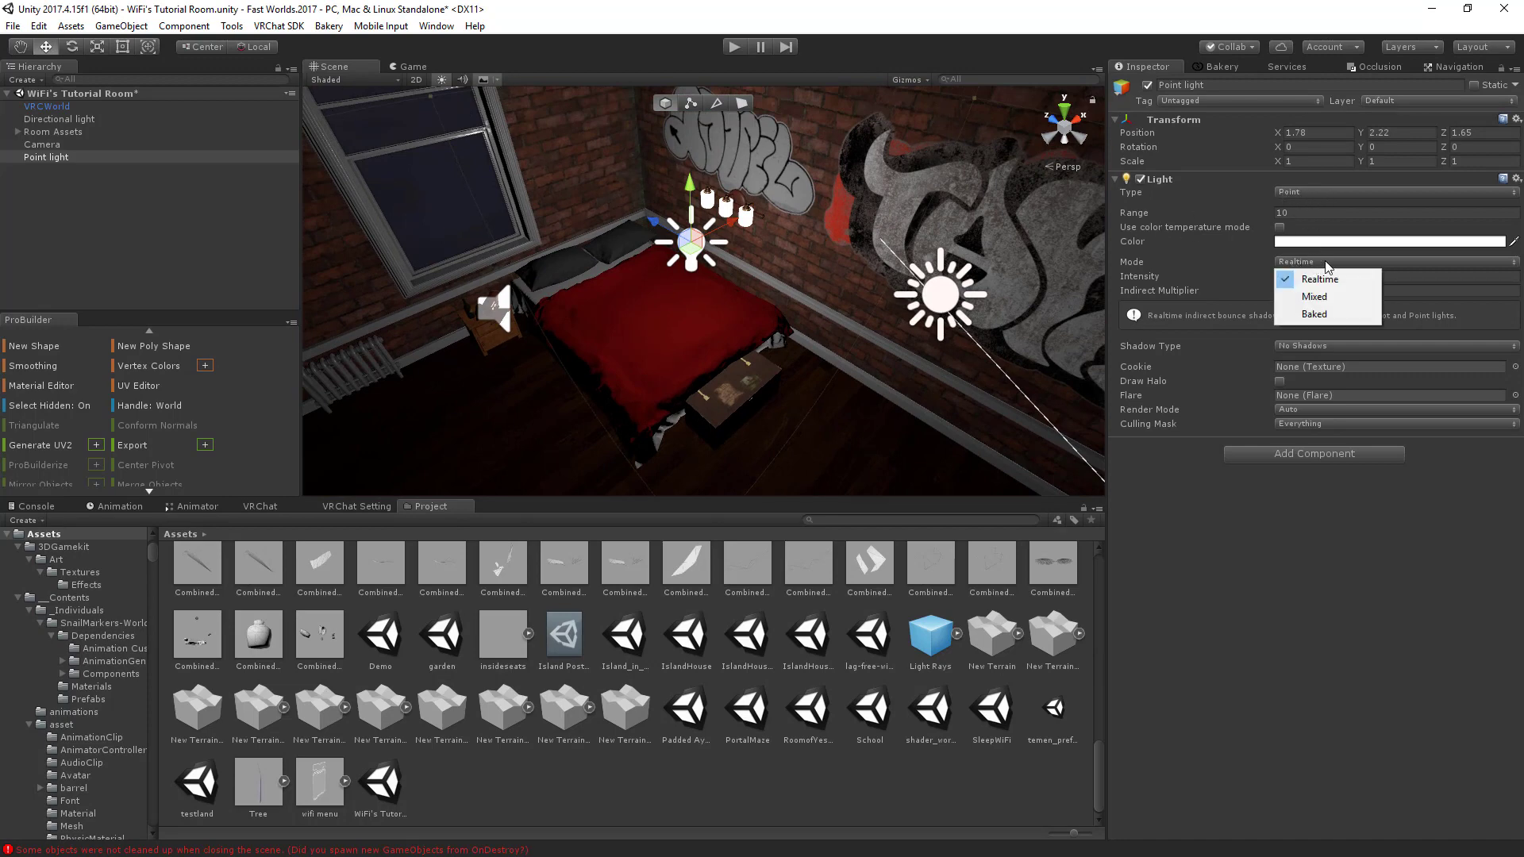
right_drag(854, 274, 945, 273)
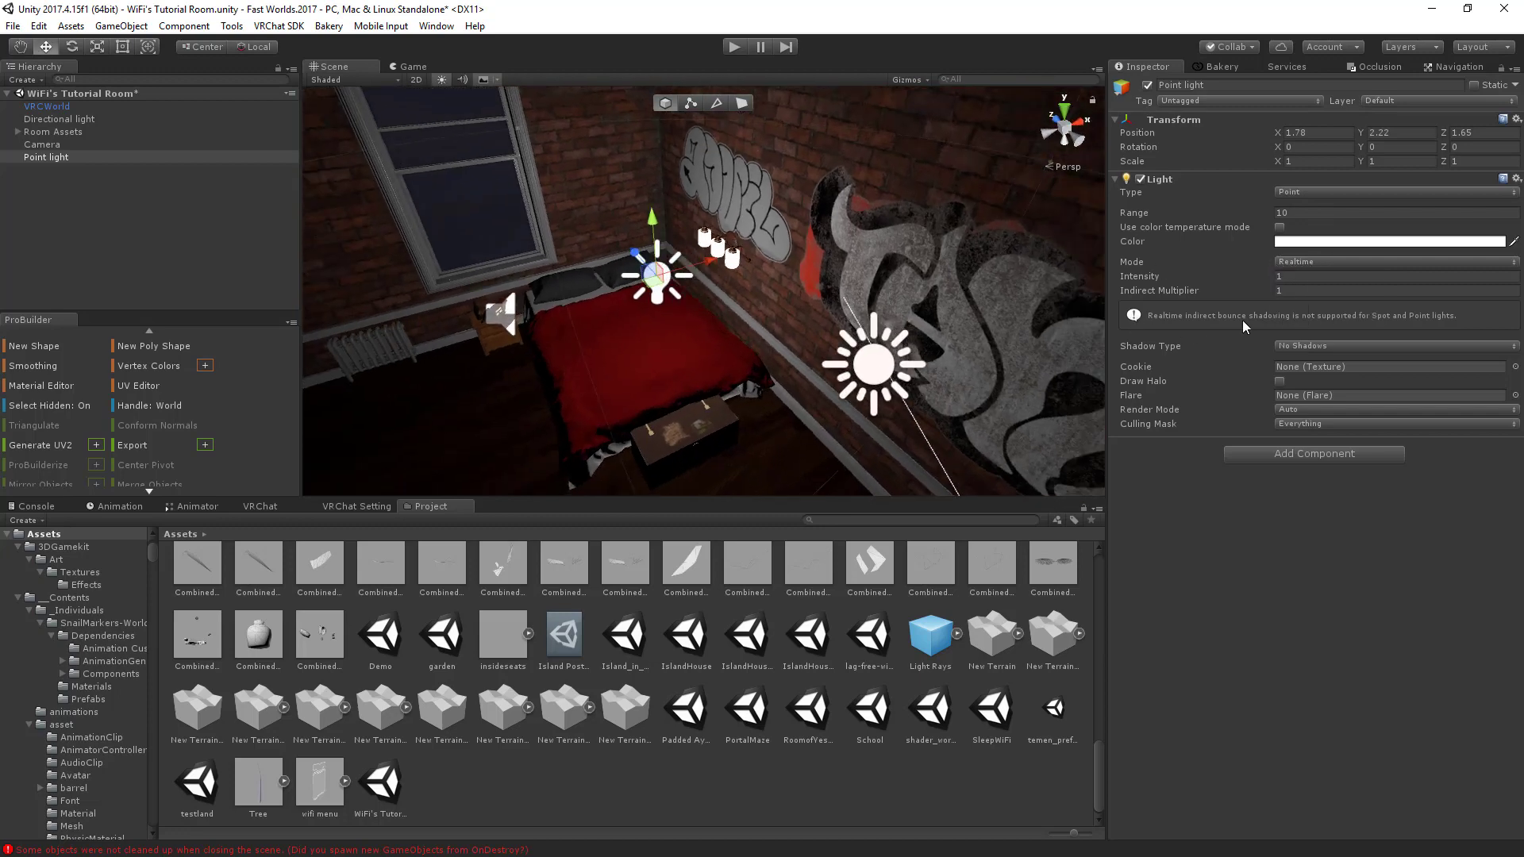
Move the point light closer to the wall lamp, to about X 2.3, Y 2.22, Z 1.7.
right_drag(794, 294, 600, 287)
drag(625, 295, 684, 284)
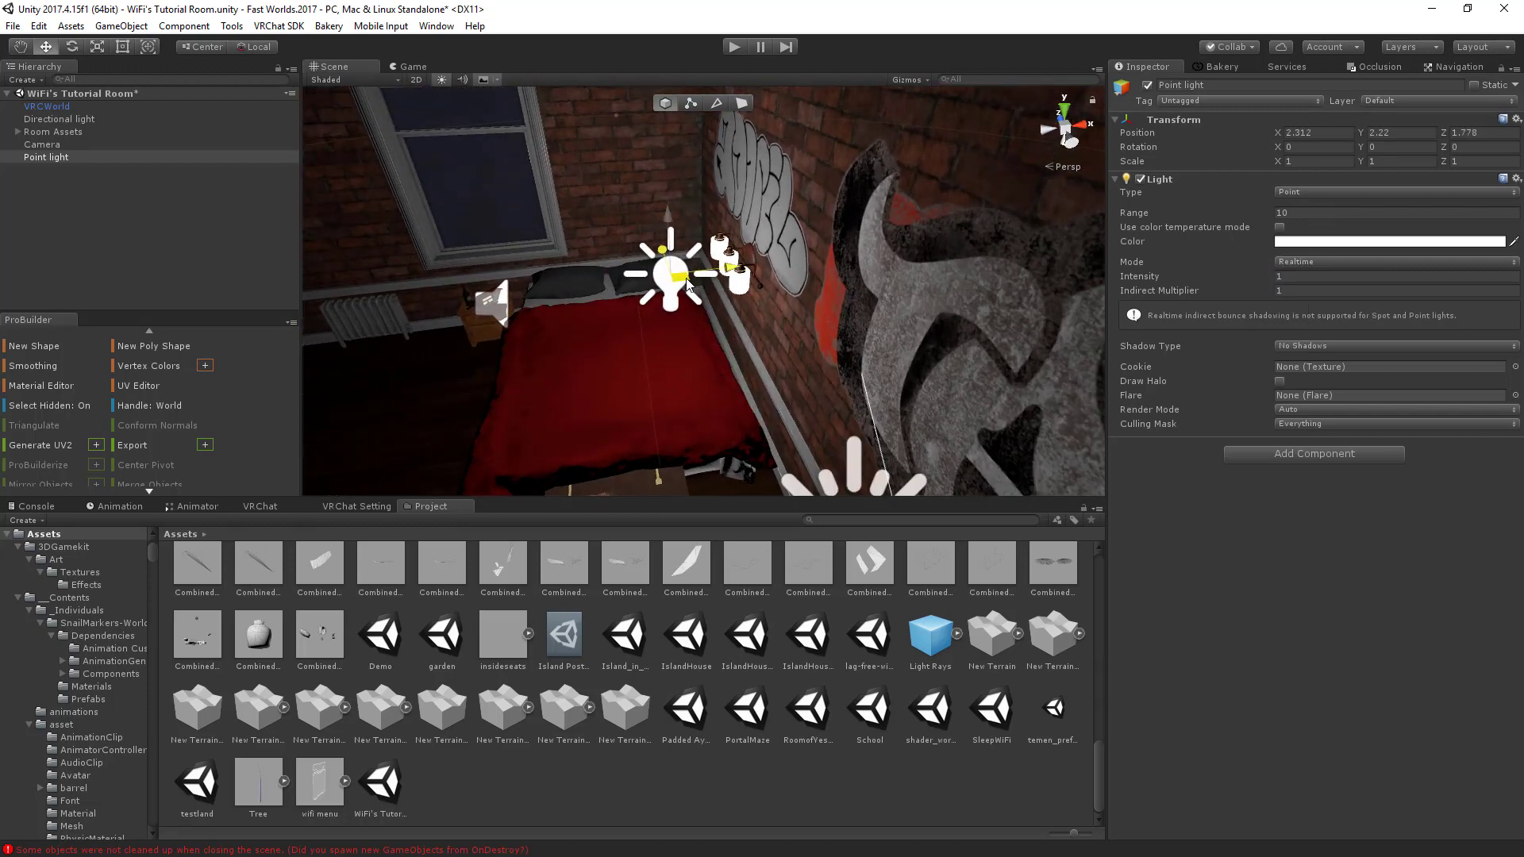
right_drag(684, 283, 1068, 345)
Switch the point light's mode to Baked and back to Realtime.
click(1302, 262)
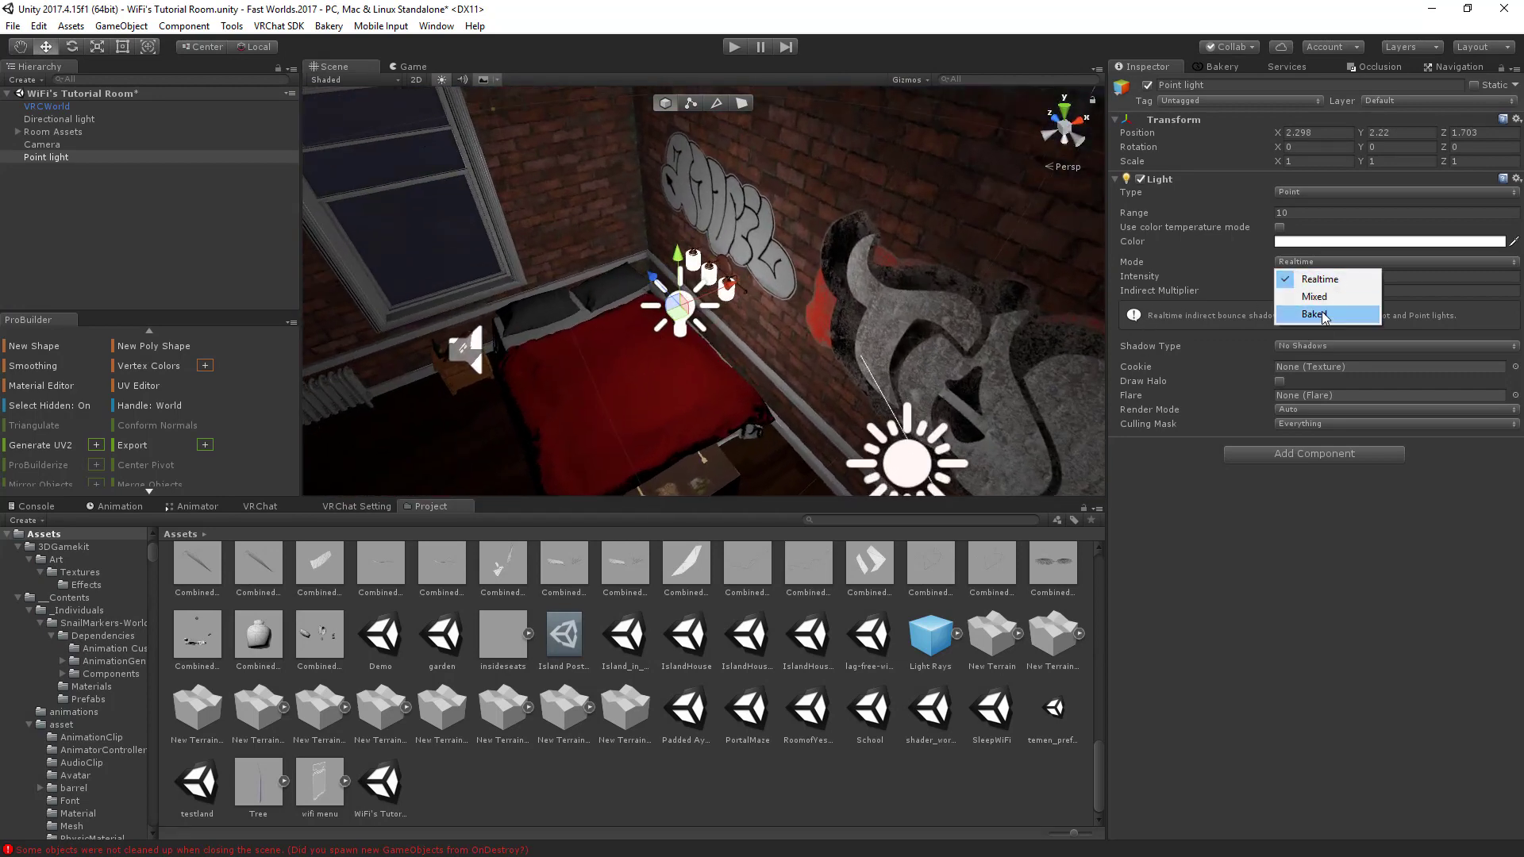
click(1311, 313)
click(1291, 263)
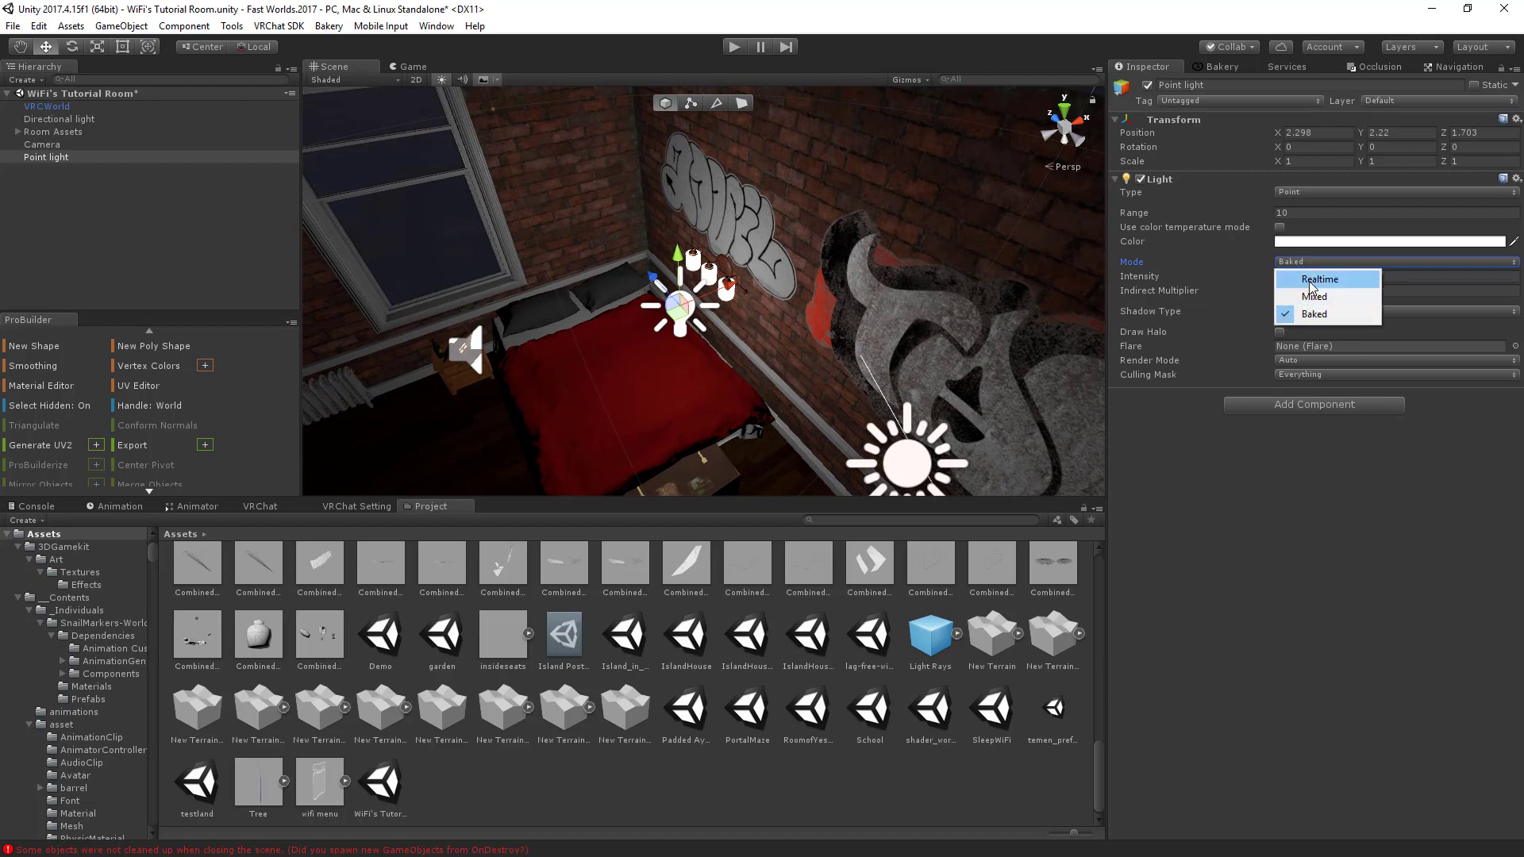
click(1295, 280)
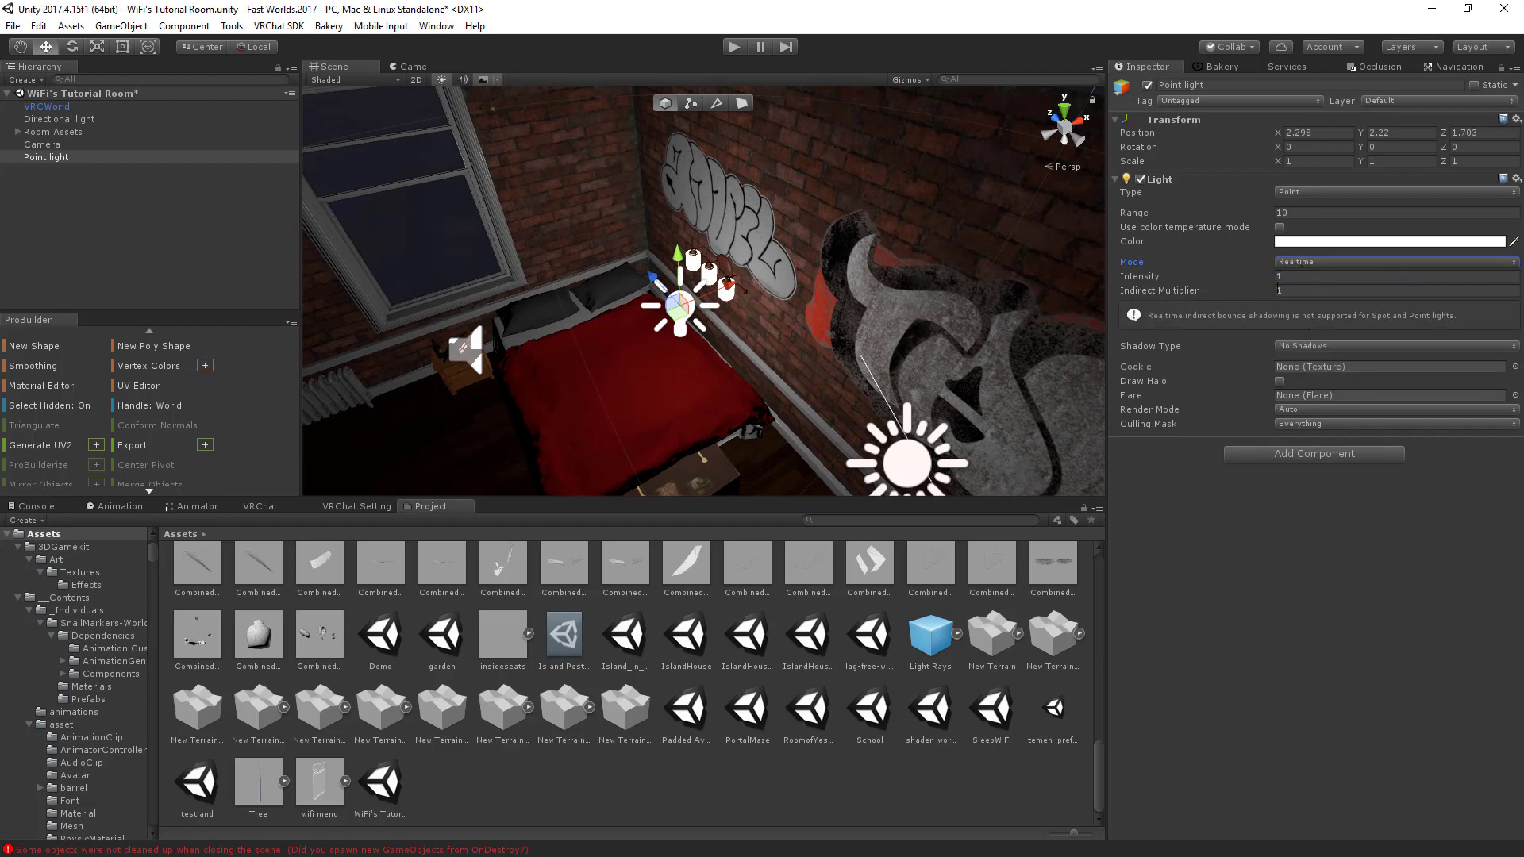
Try an intensity of 10 on the point light and return it to 1.
click(1170, 275)
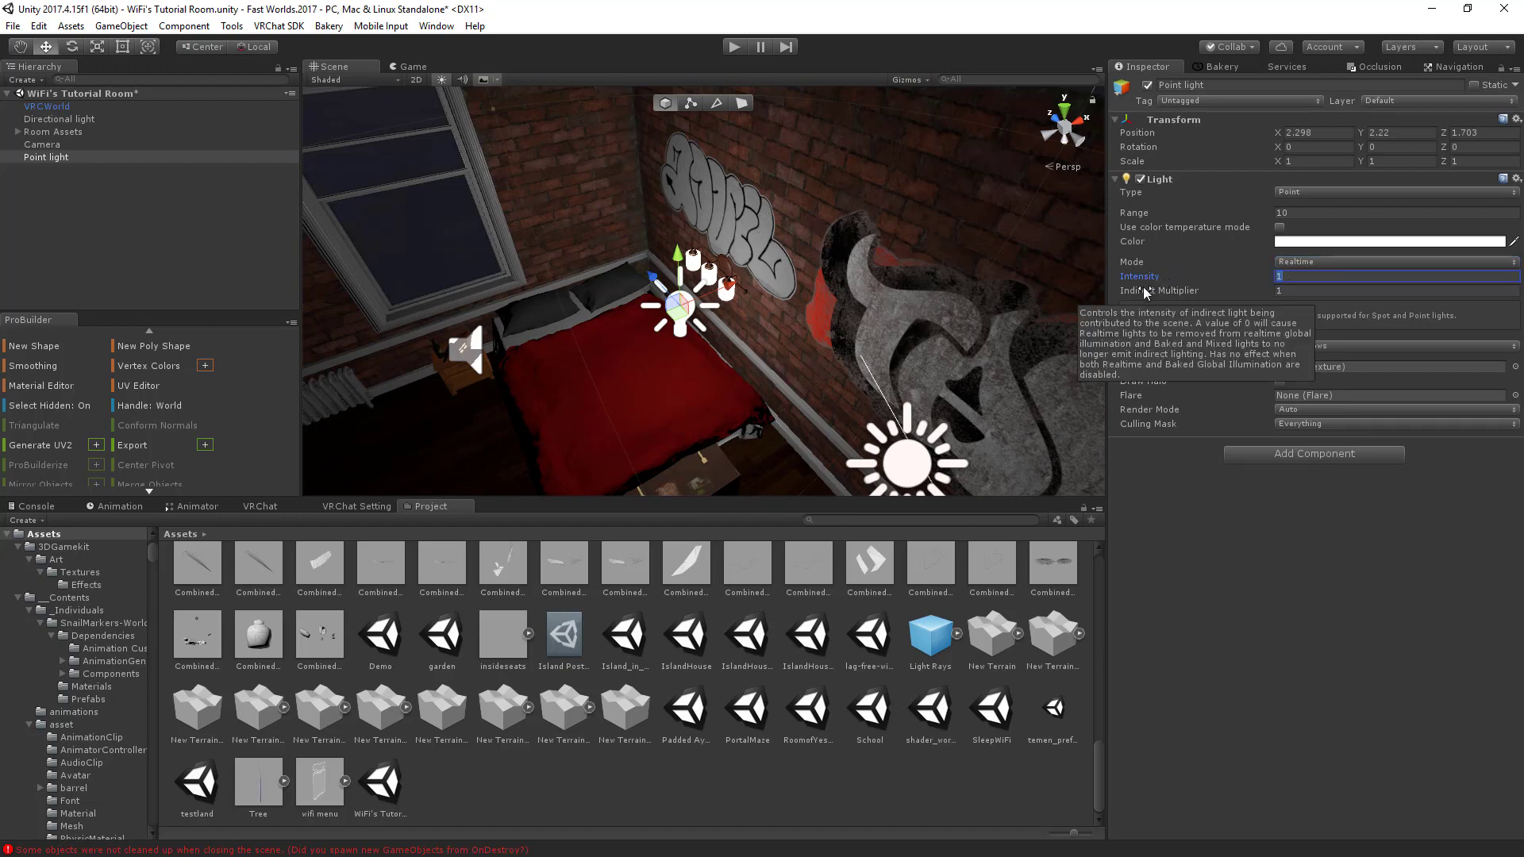
text(10)
key(BackSpace)
Clear the point light's Indirect Multiplier and re-enter 1.
click(1298, 290)
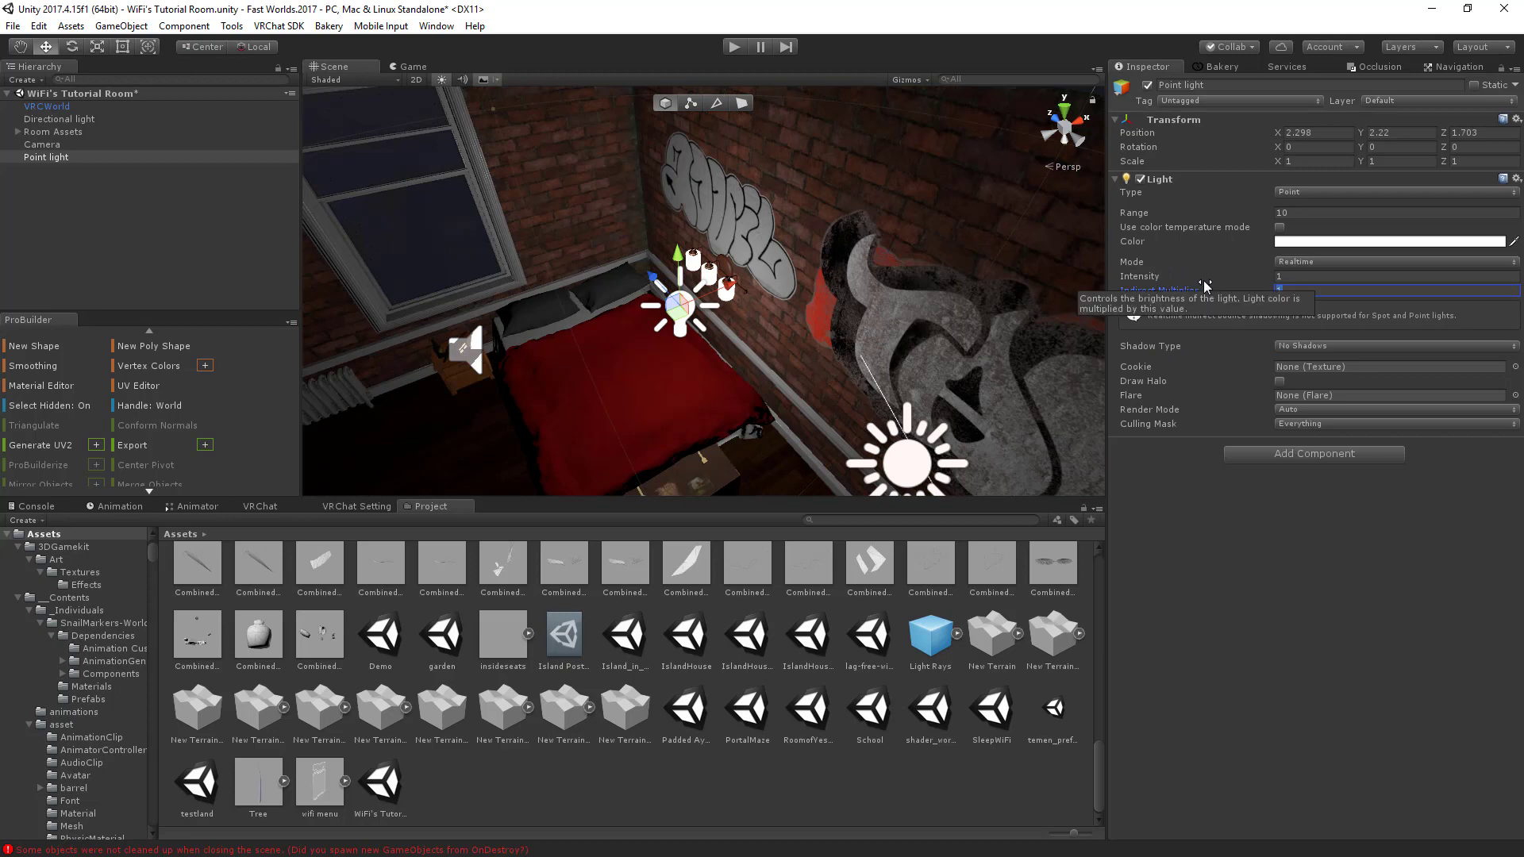
key(BackSpace)
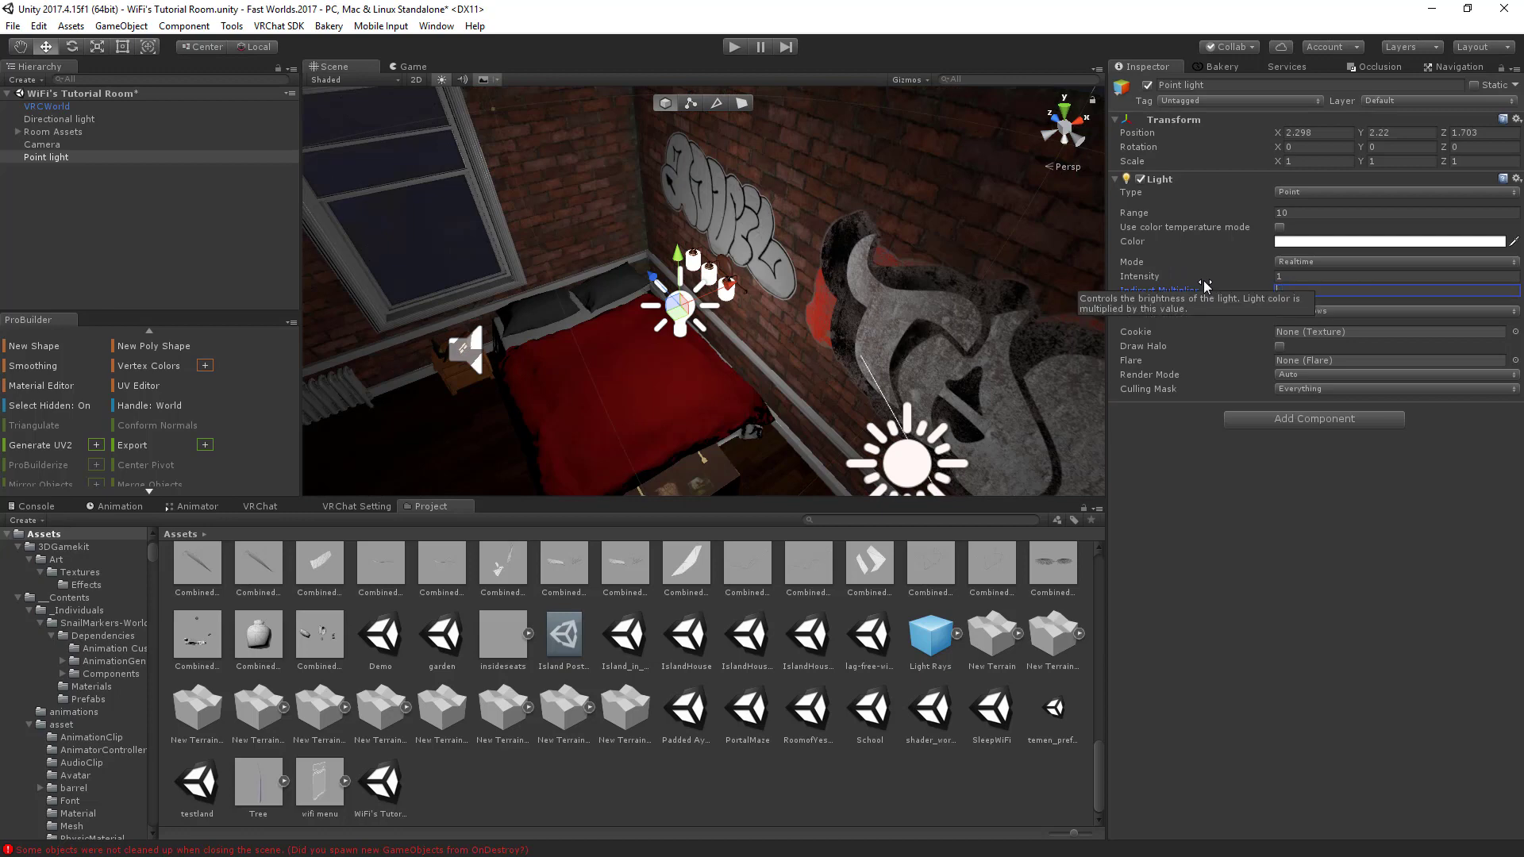
text(1)
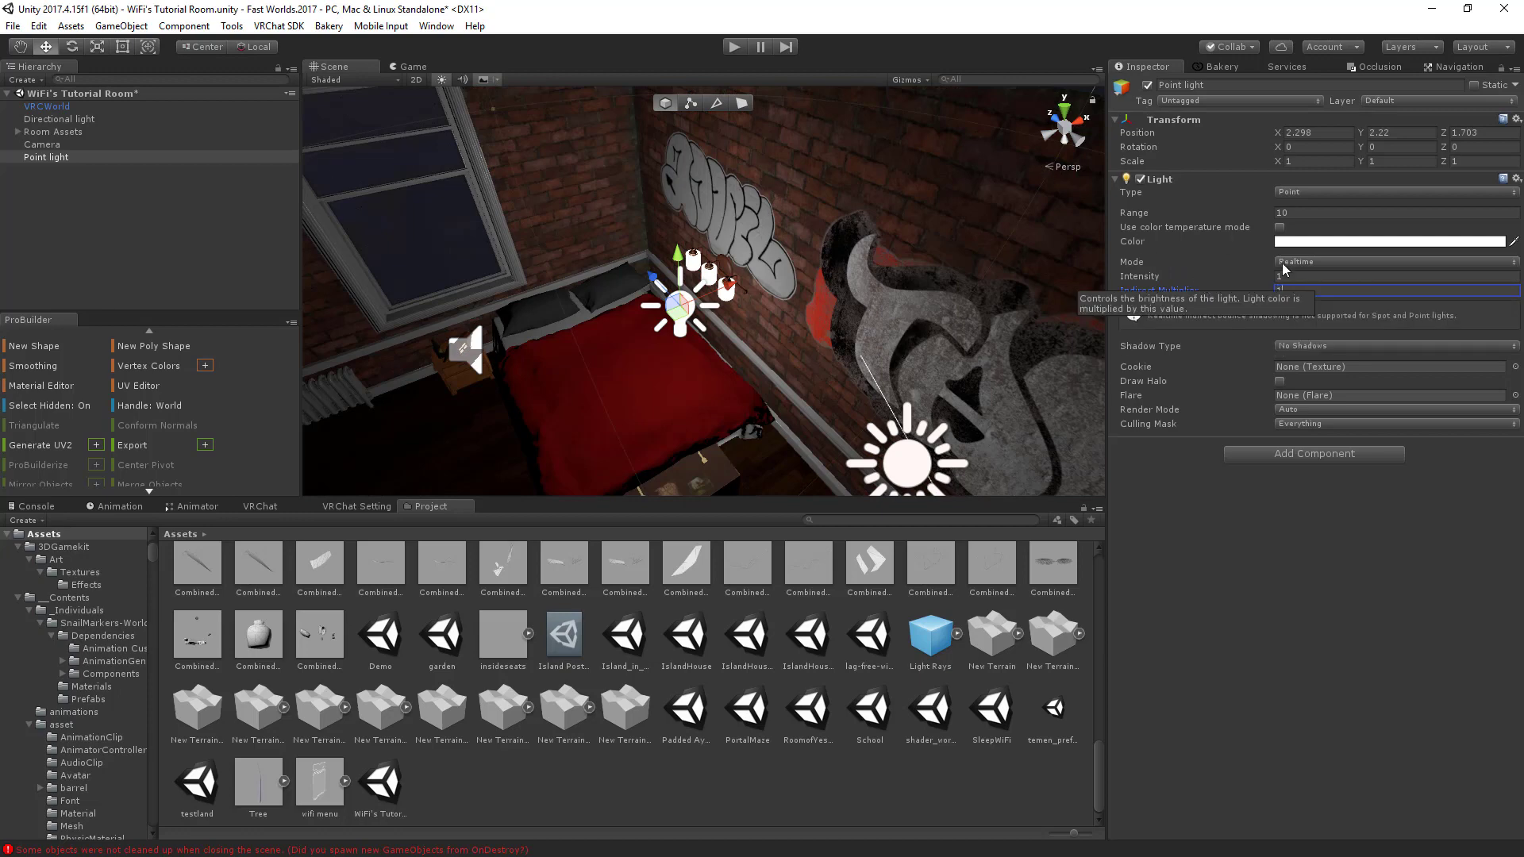
right_drag(1023, 340, 862, 341)
scroll(862, 341, down, 3)
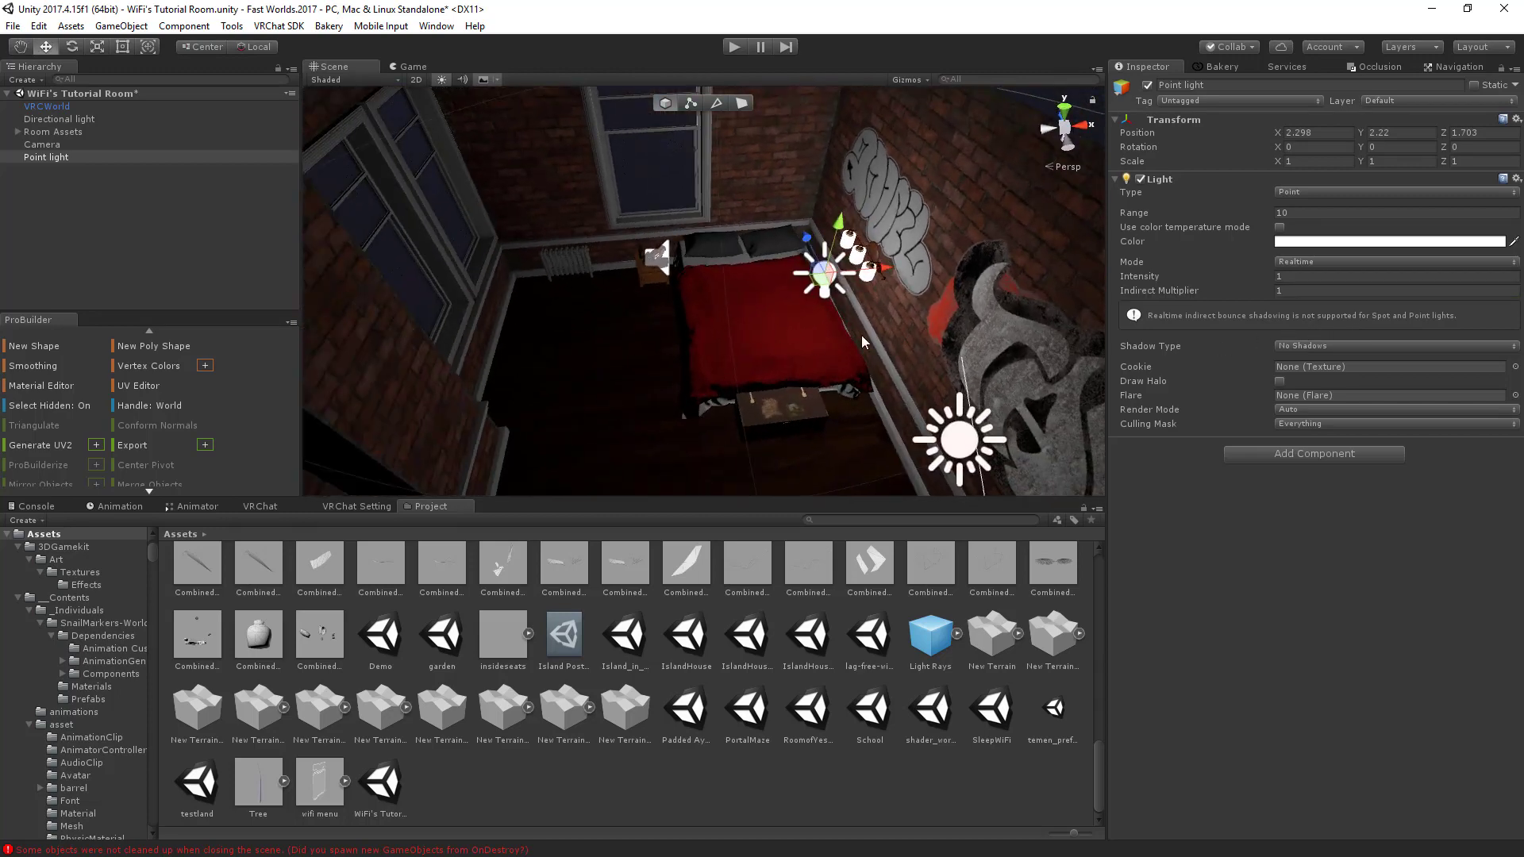
Check the point light's Shadow Type options and shift the light along the graffiti wall to Z 2.567.
click(1317, 350)
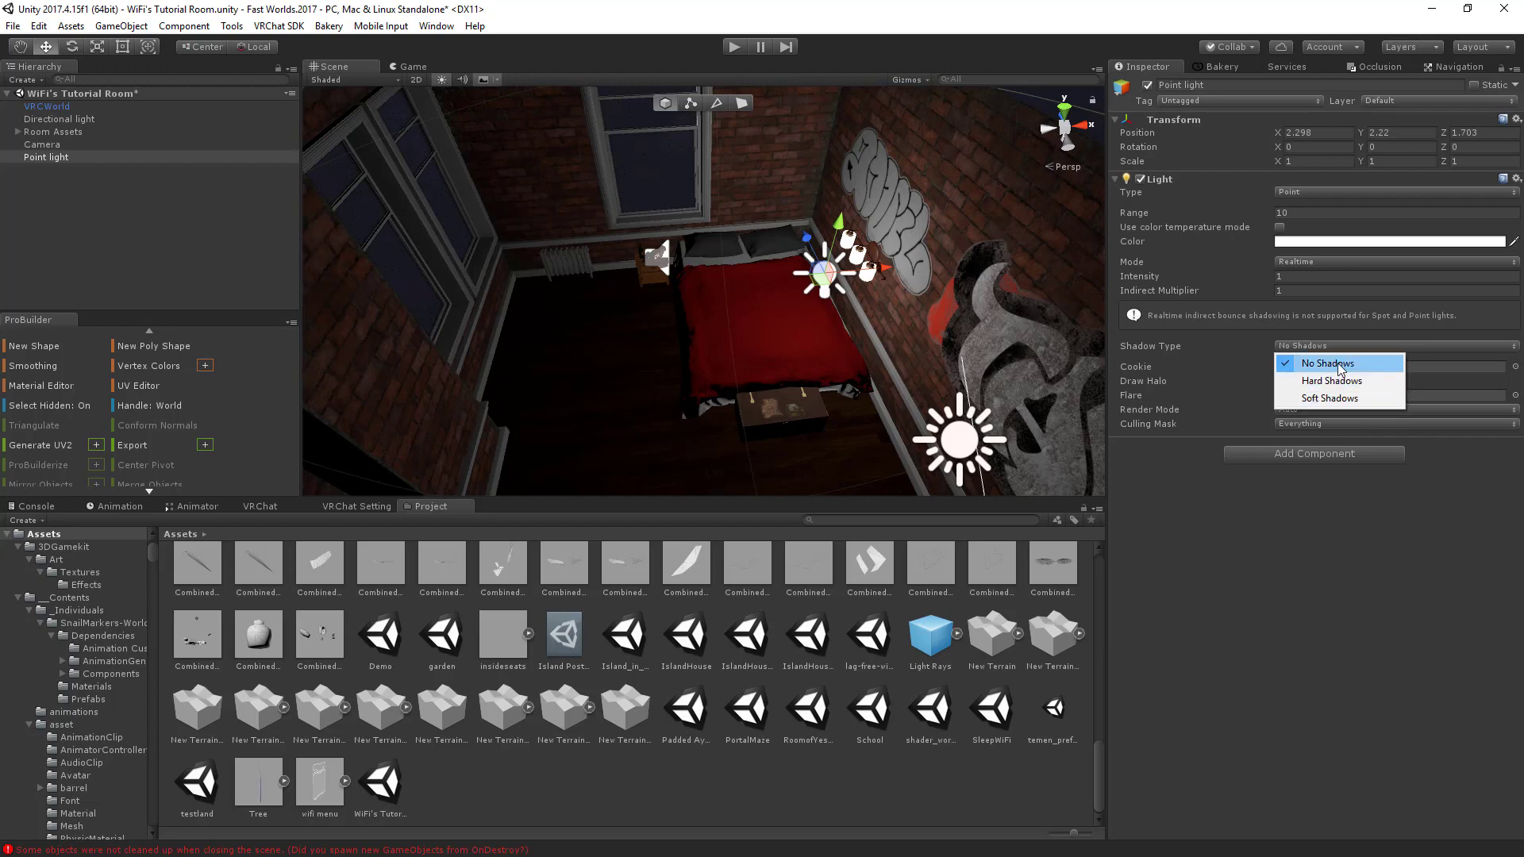
right_drag(764, 245, 925, 242)
right_drag(859, 347, 1246, 334)
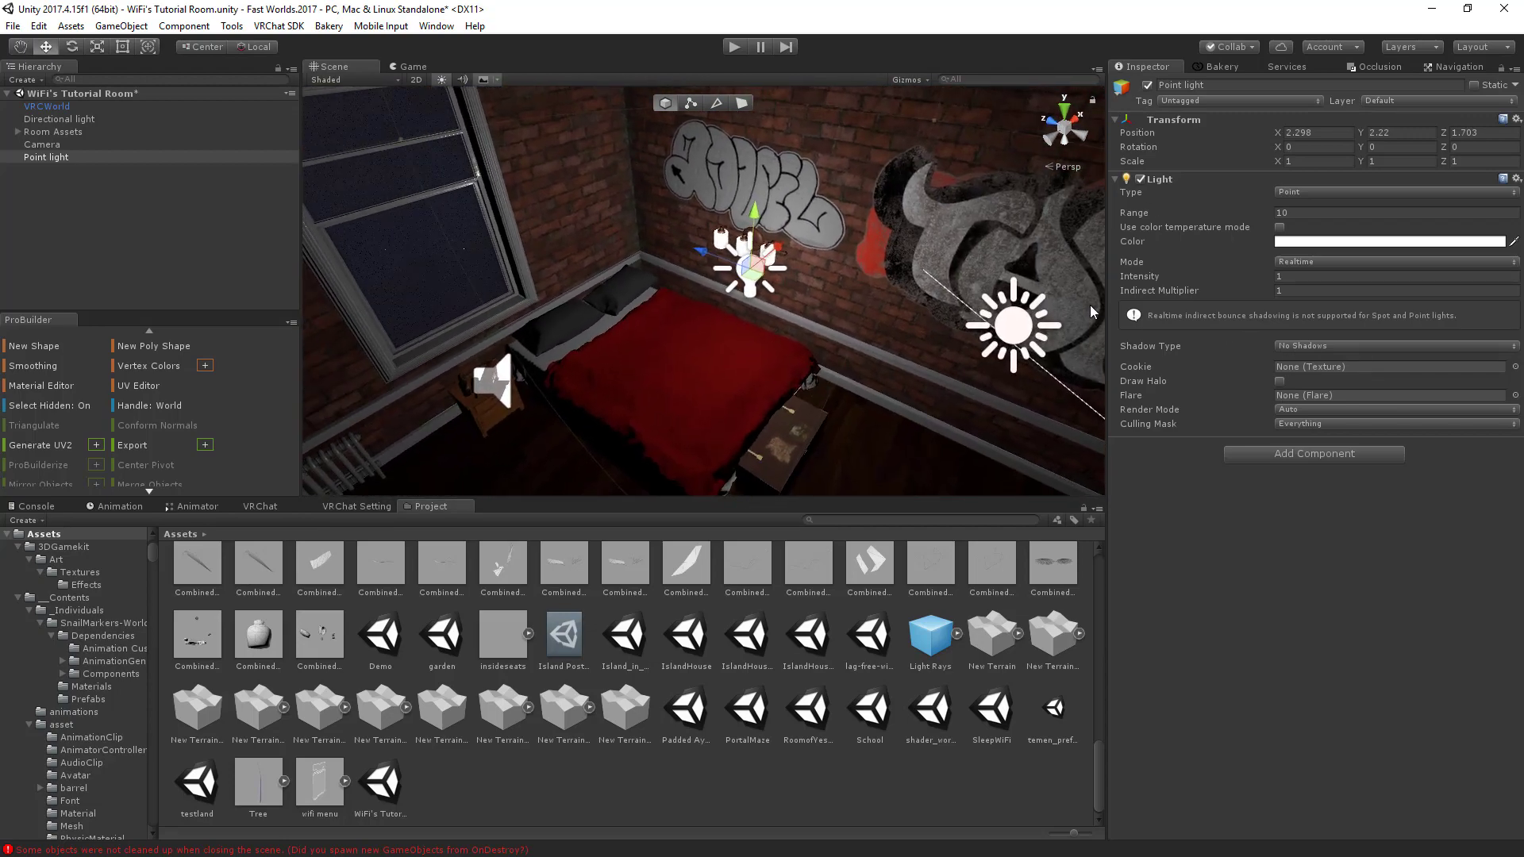
right_drag(861, 318, 474, 230)
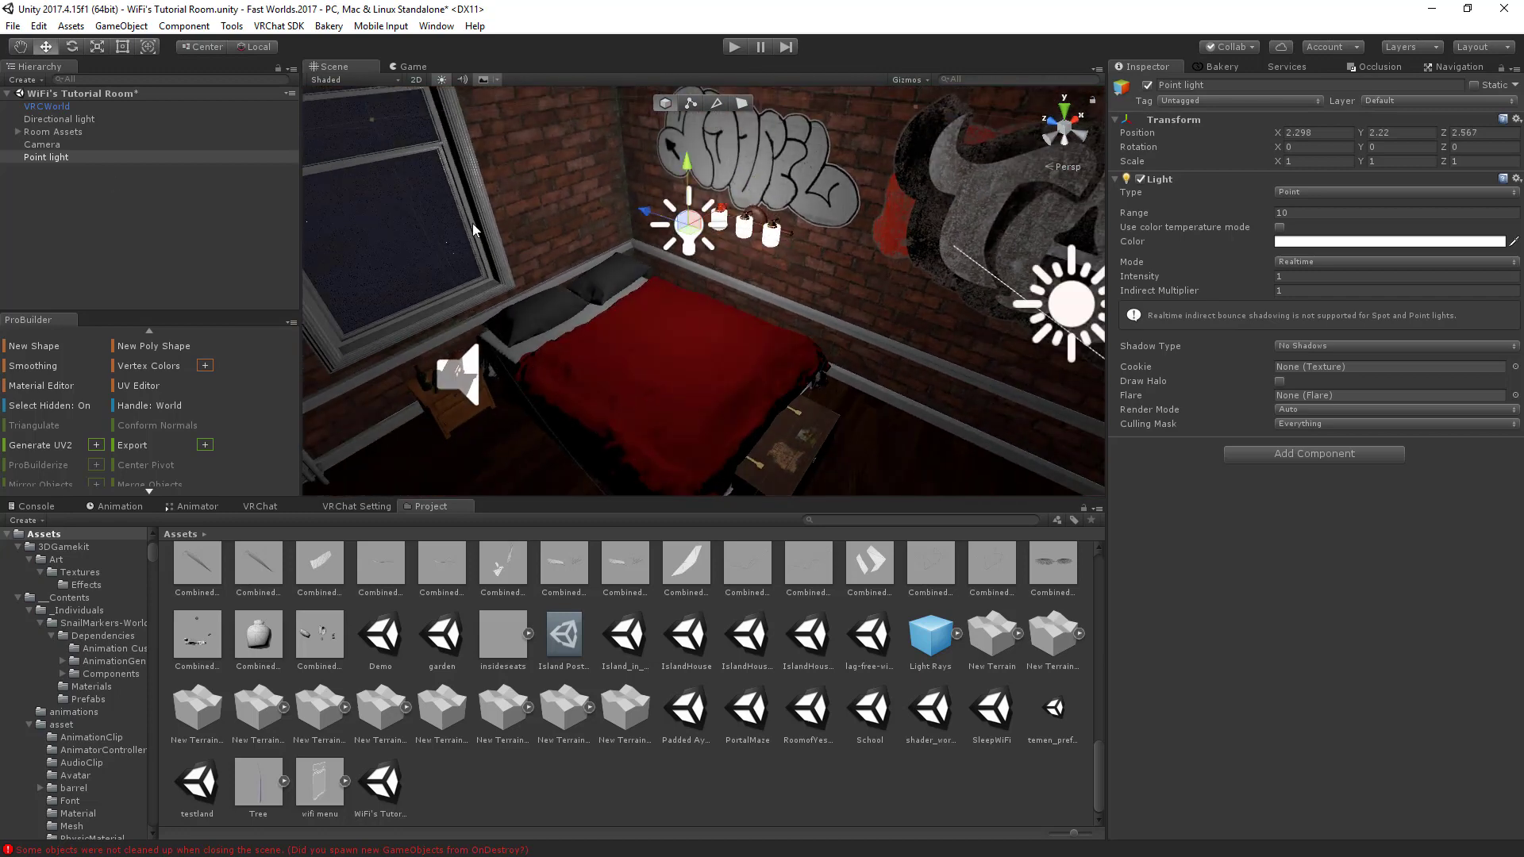
Add a spotlight to the scene and move it into the room, to about X 1.54, Y 2.71, Z -0.36.
right_click(71, 95)
mouse_move(131, 279)
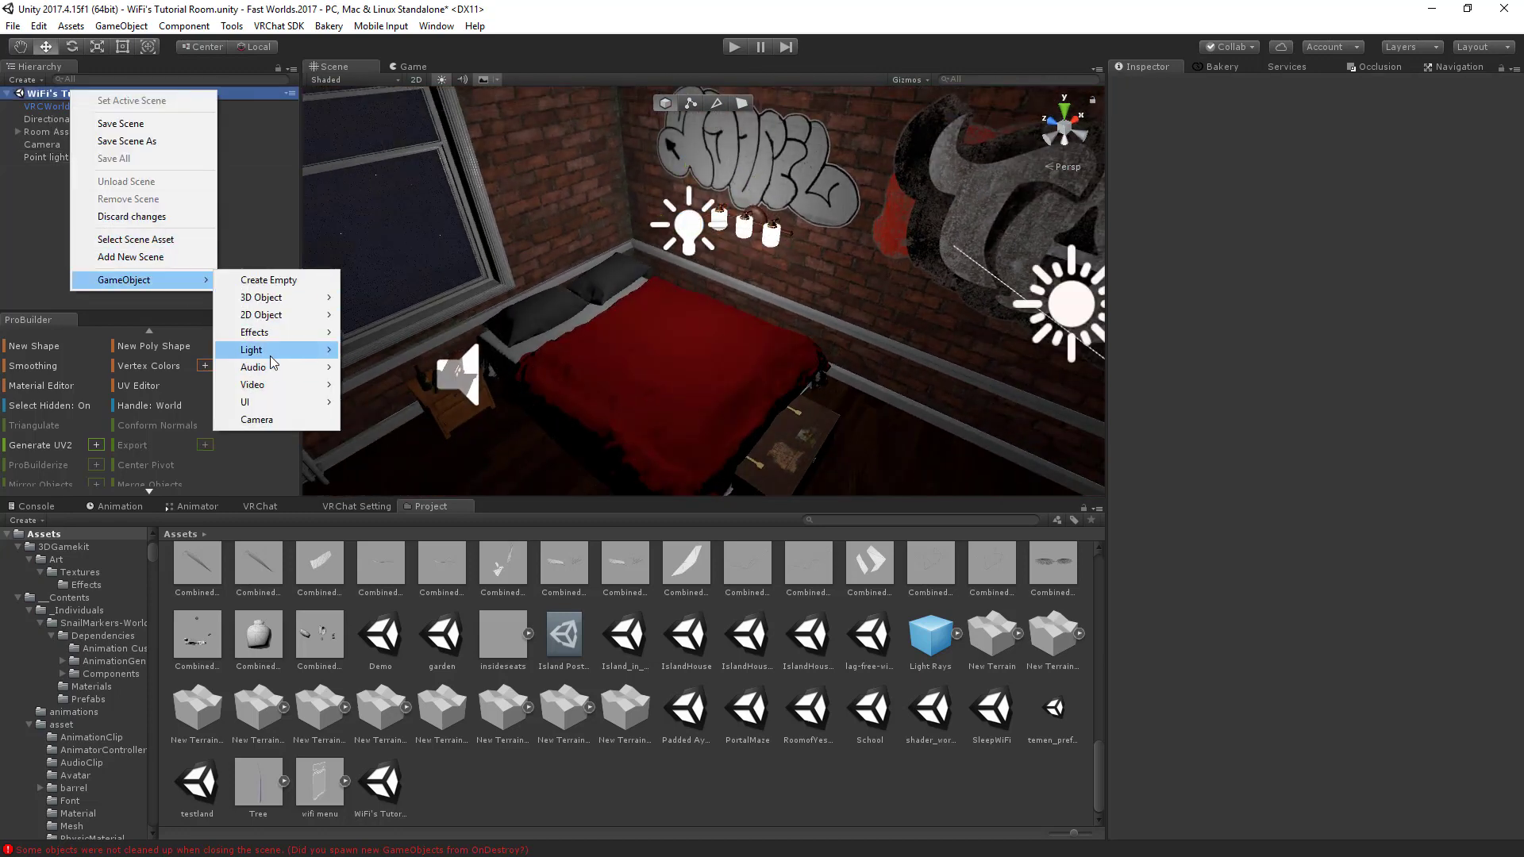
click(384, 384)
right_drag(761, 334, 733, 289)
drag(709, 259, 769, 410)
right_drag(768, 410, 706, 235)
key(w)
key(s)
drag(748, 349, 745, 198)
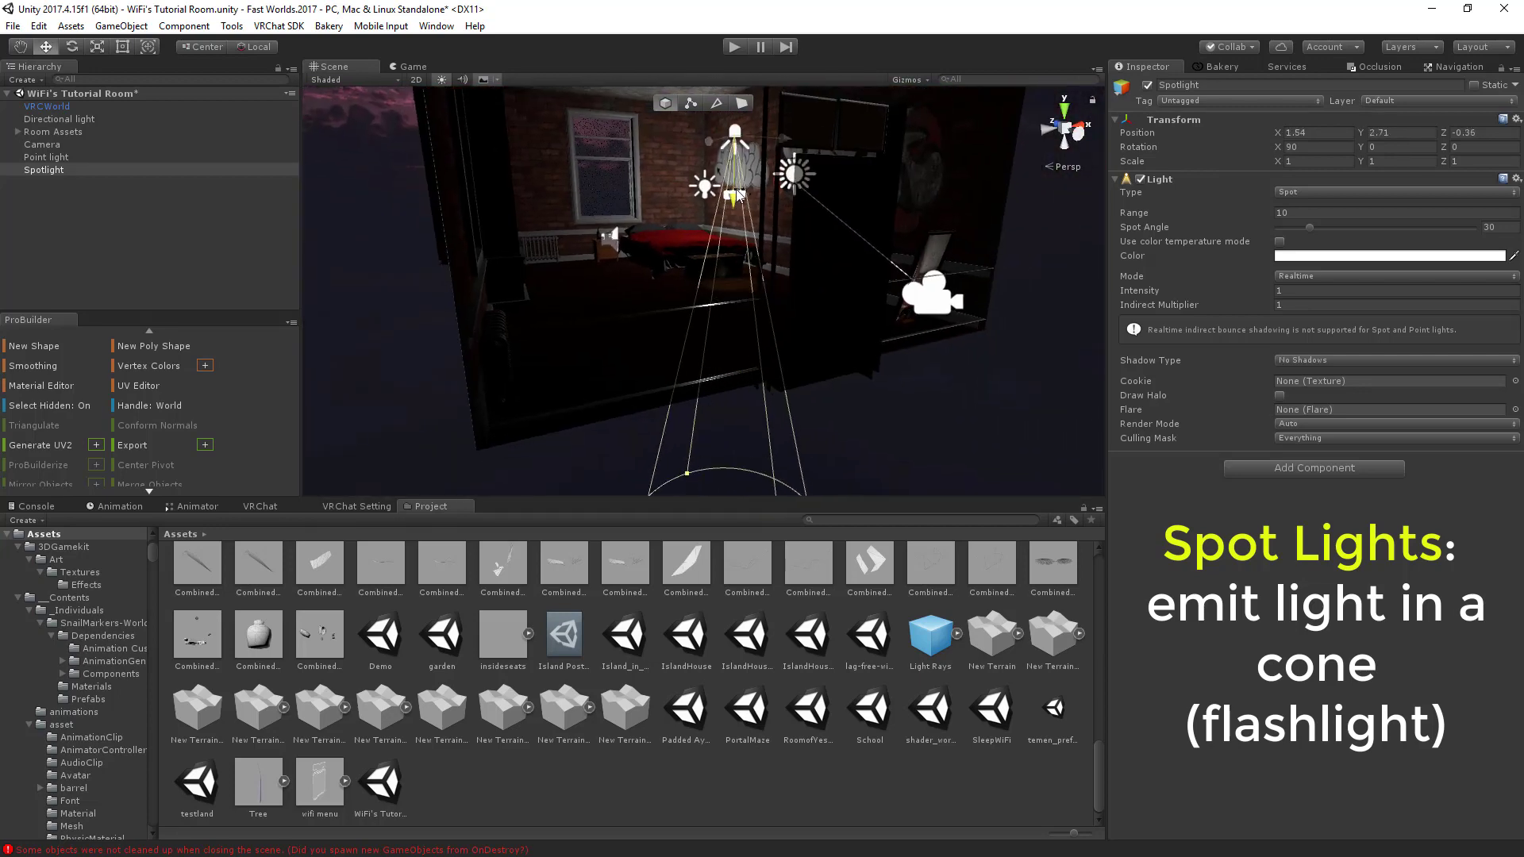
Raise the spotlight toward the ceiling and shift it toward the door, to about X 1.08, Y 3.92, Z -2.52.
key(w)
right_drag(794, 238, 705, 223)
key(s)
key(w)
key(s)
drag(704, 198, 904, 202)
right_drag(904, 203, 744, 412)
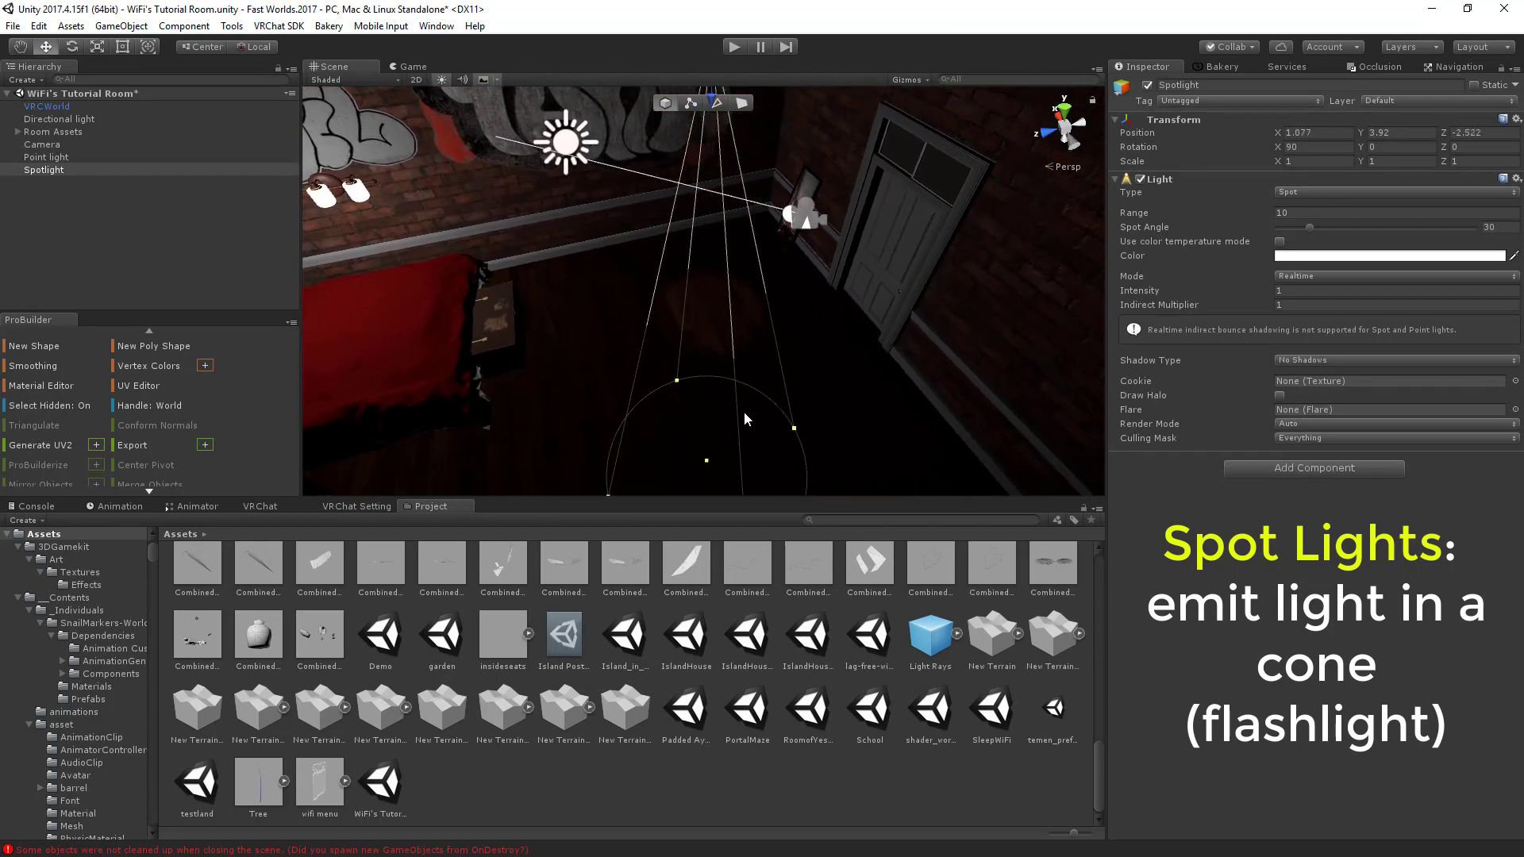
Extend the spotlight's range to about 10.4 and raise its intensity to 3.62.
drag(705, 464, 732, 394)
right_drag(779, 269, 1084, 362)
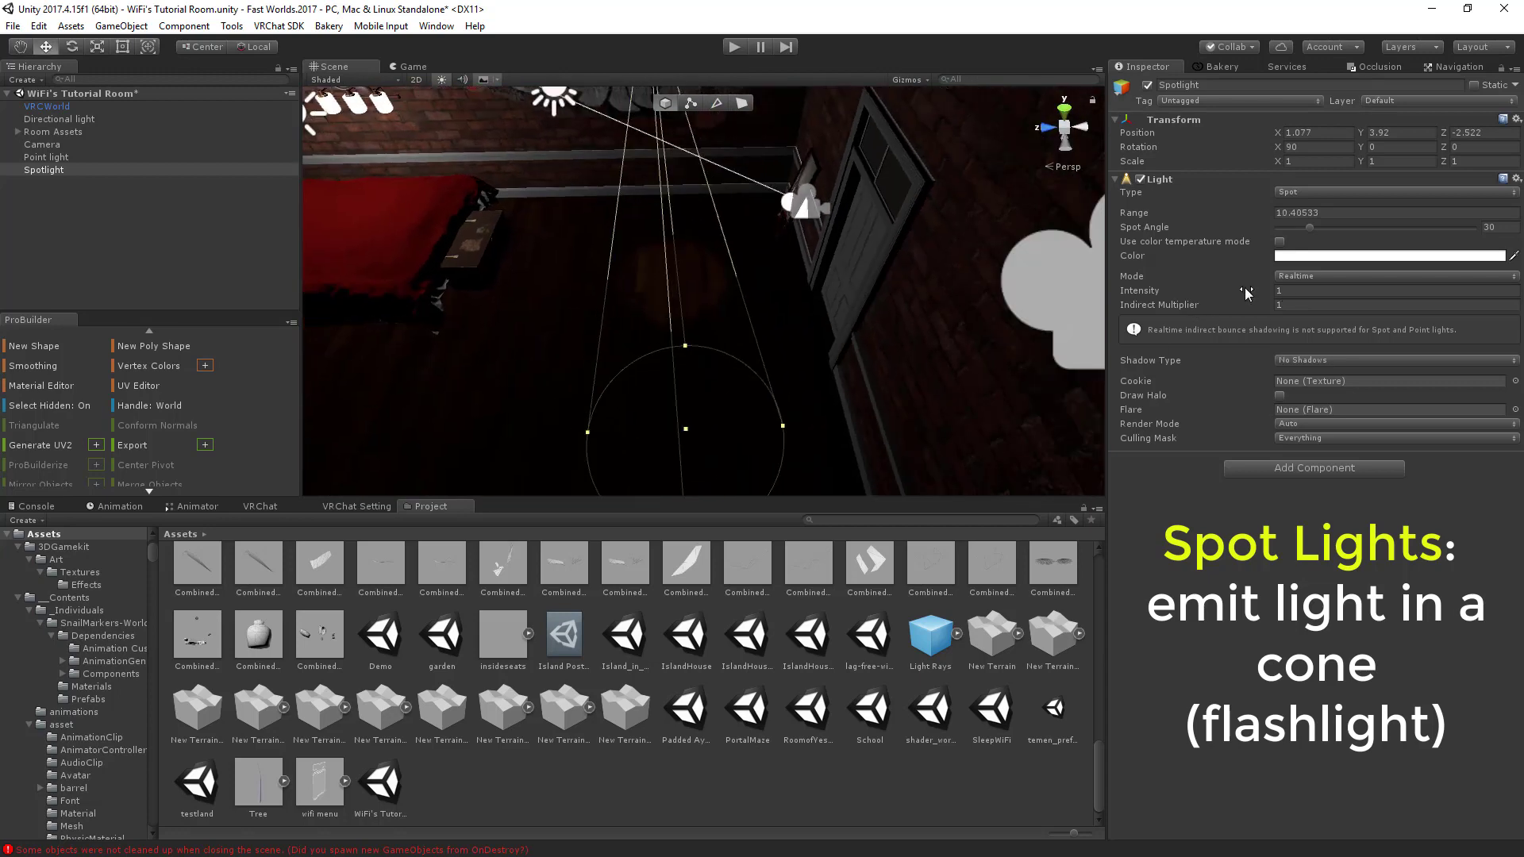
drag(1246, 294, 1242, 297)
mouse_move(1336, 298)
mouse_down()
mouse_move(1308, 295)
mouse_move(1337, 296)
mouse_up()
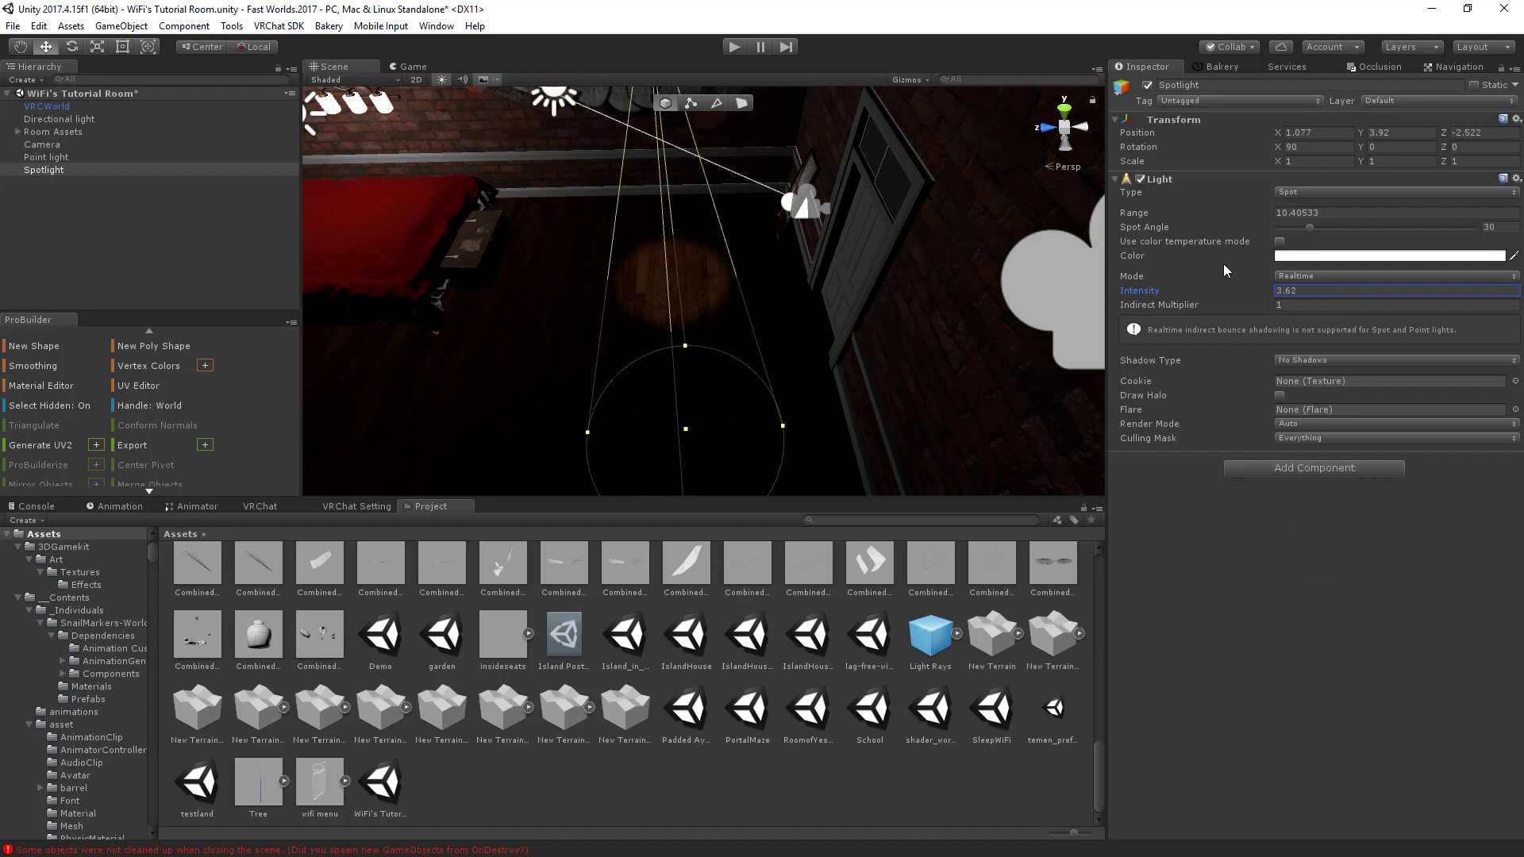
Examine the spotlight's cone on the floor from several angles and its Culling Mask layer options.
alt+drag(857, 304, 927, 355)
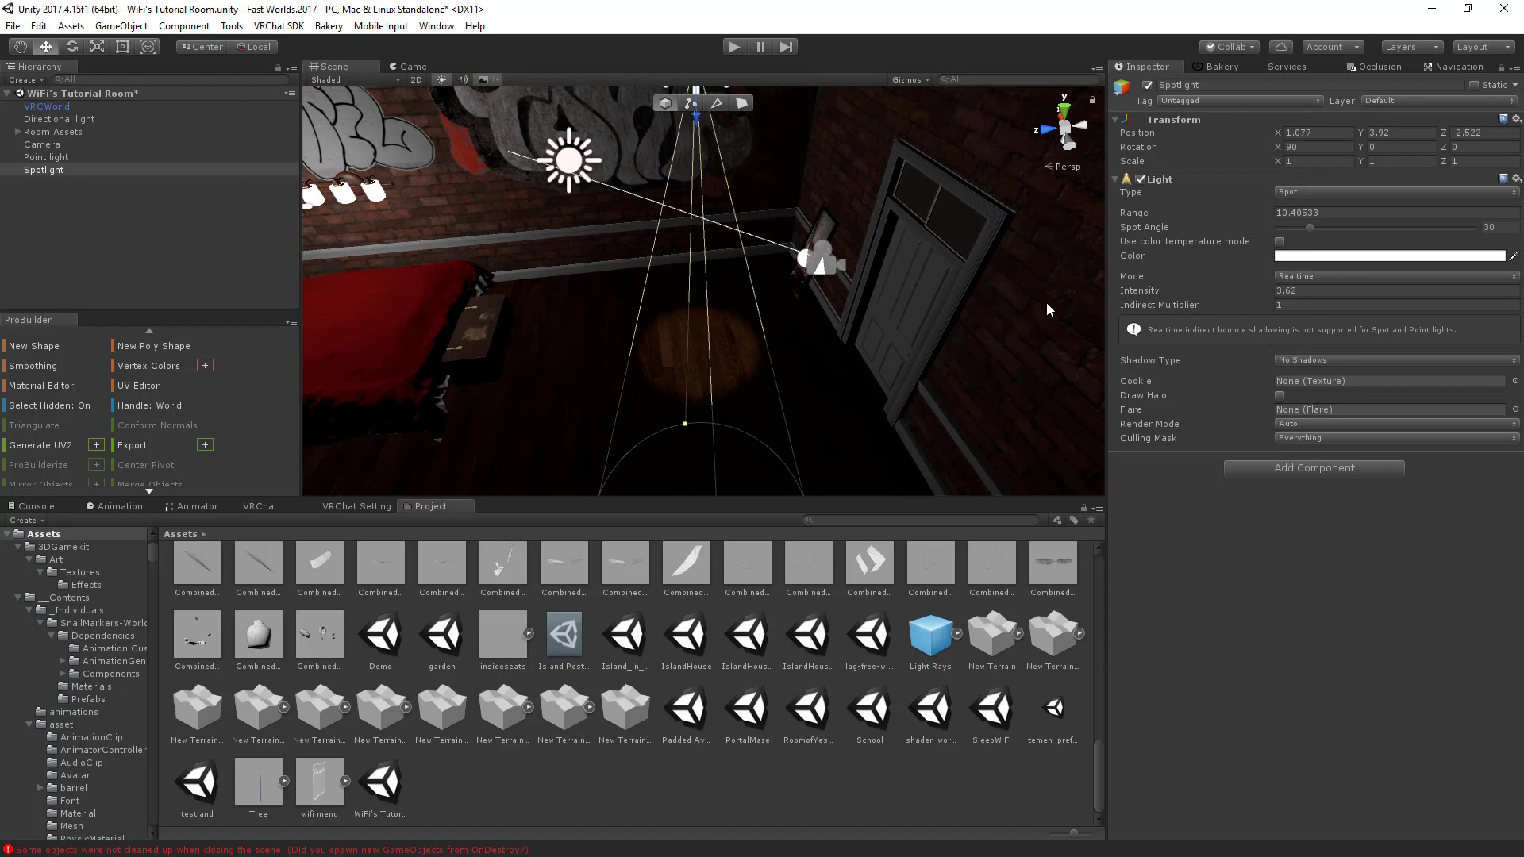
alt+drag(1046, 302, 1267, 360)
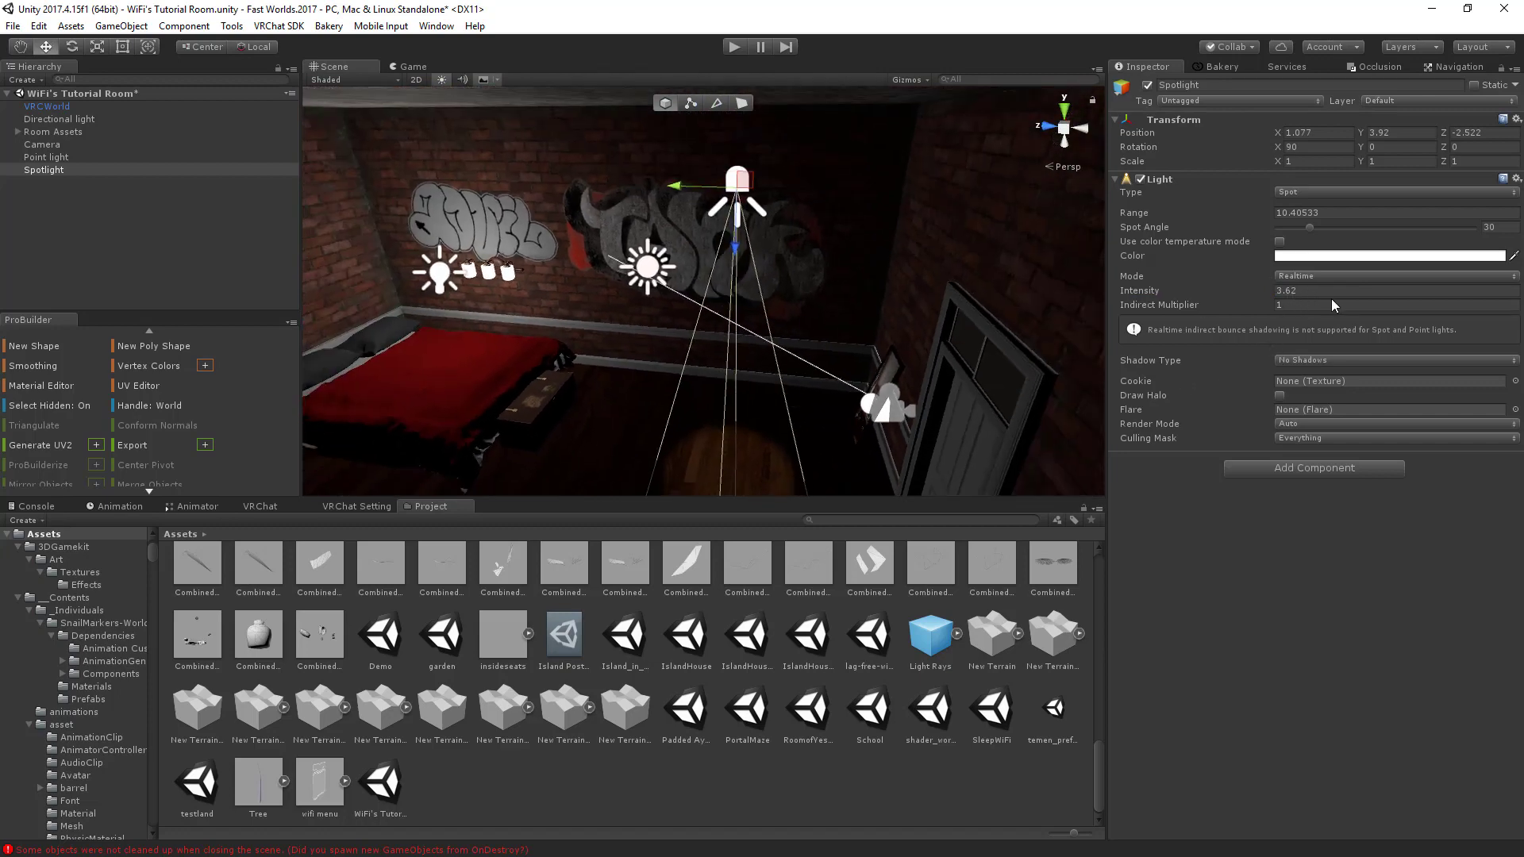
alt+drag(803, 405, 920, 468)
click(1324, 439)
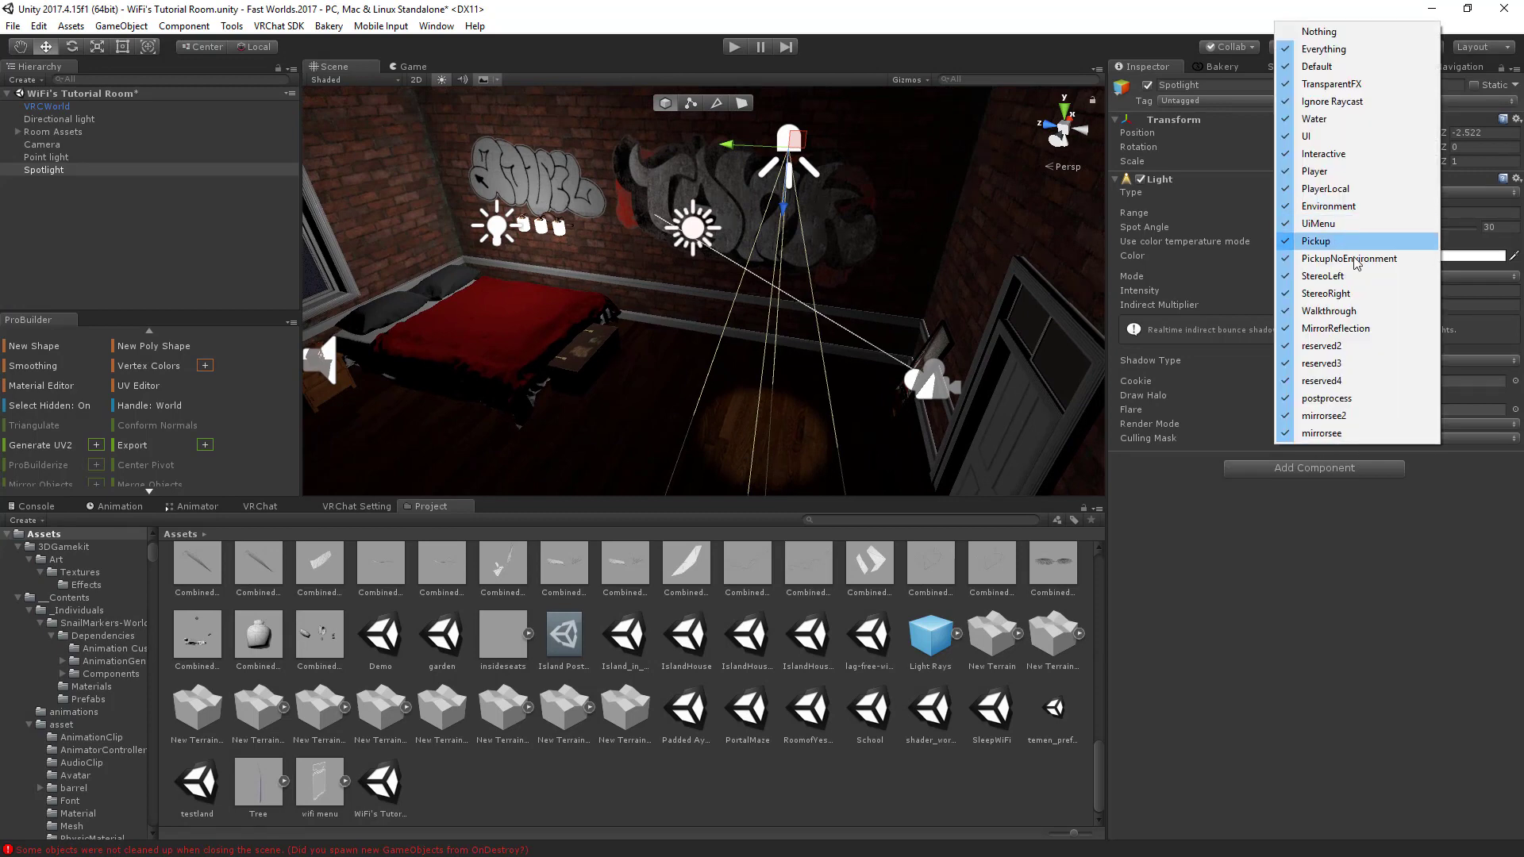
Delete the spotlight from the scene.
alt+drag(888, 413, 785, 289)
drag(676, 274, 739, 317)
key(Delete)
Add an area light and move it up to the room's ceiling, at about X 0.73, Y 3.91, Z 0.05.
right_click(88, 96)
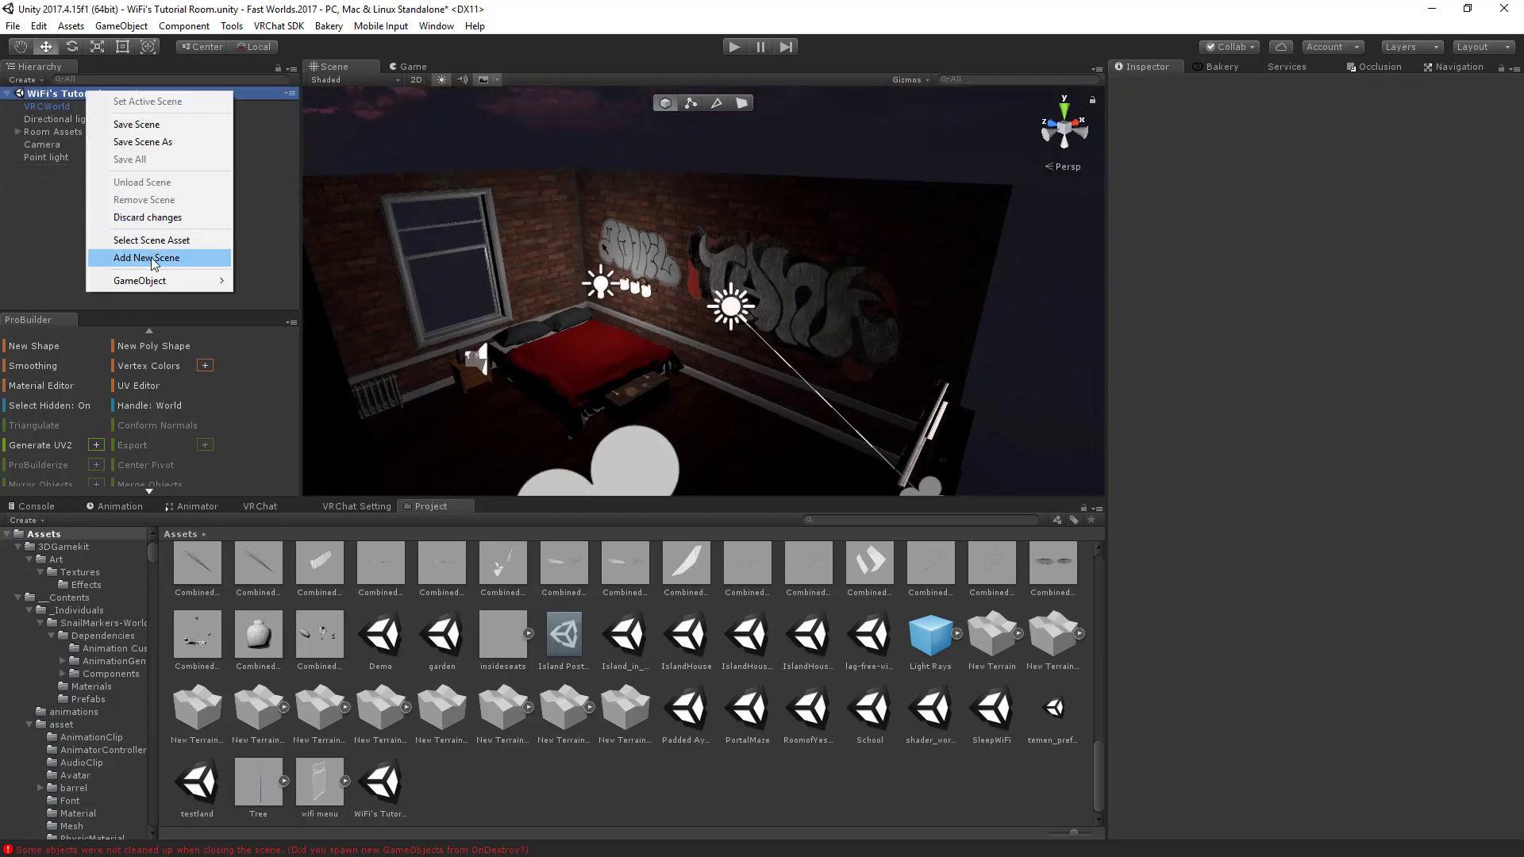
mouse_move(159, 280)
mouse_move(299, 353)
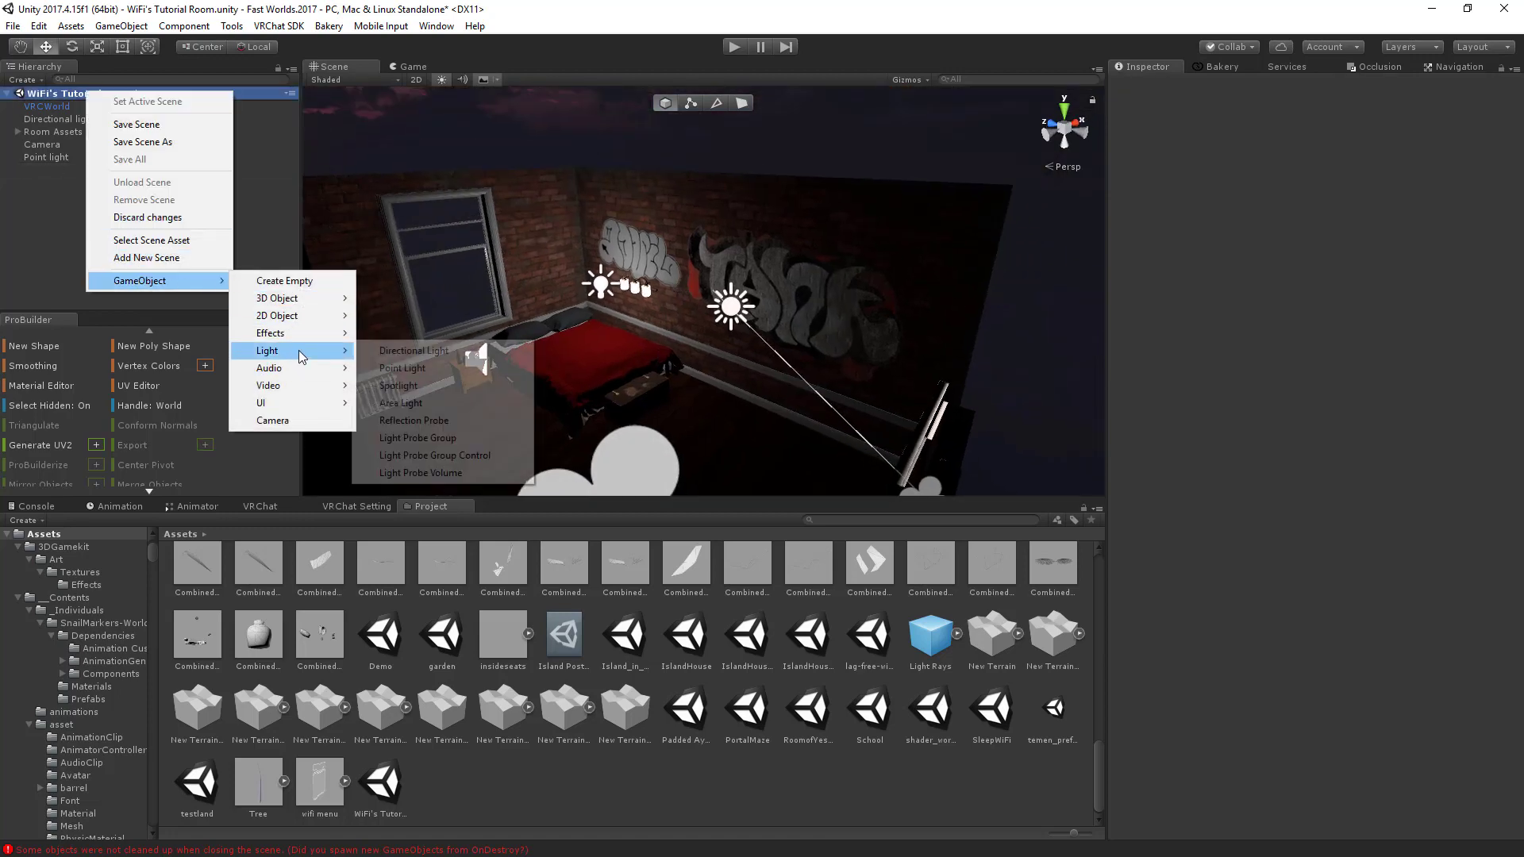
click(433, 411)
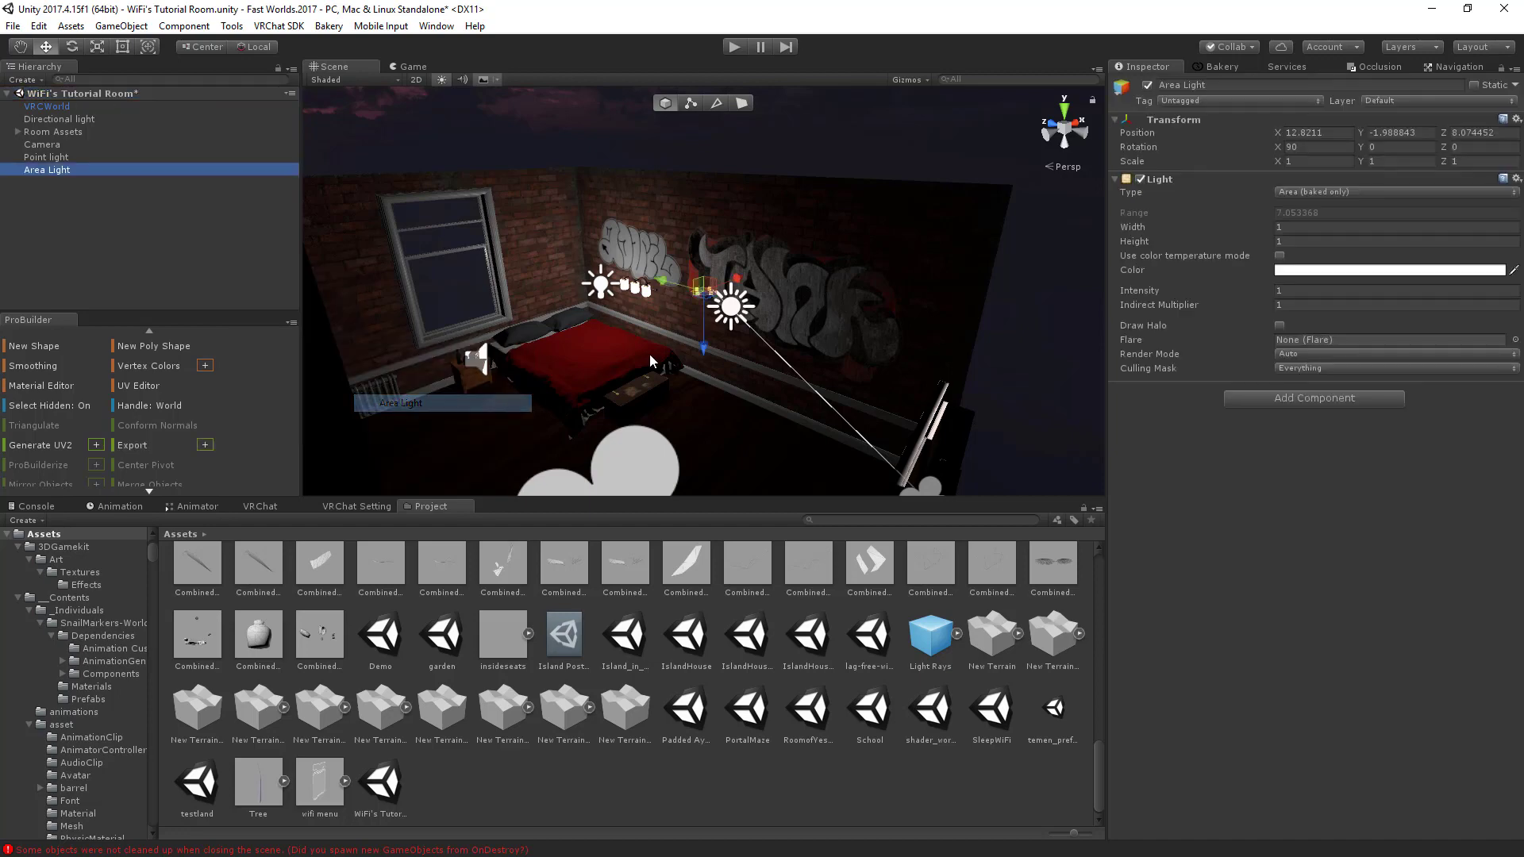
alt+drag(556, 262, 650, 228)
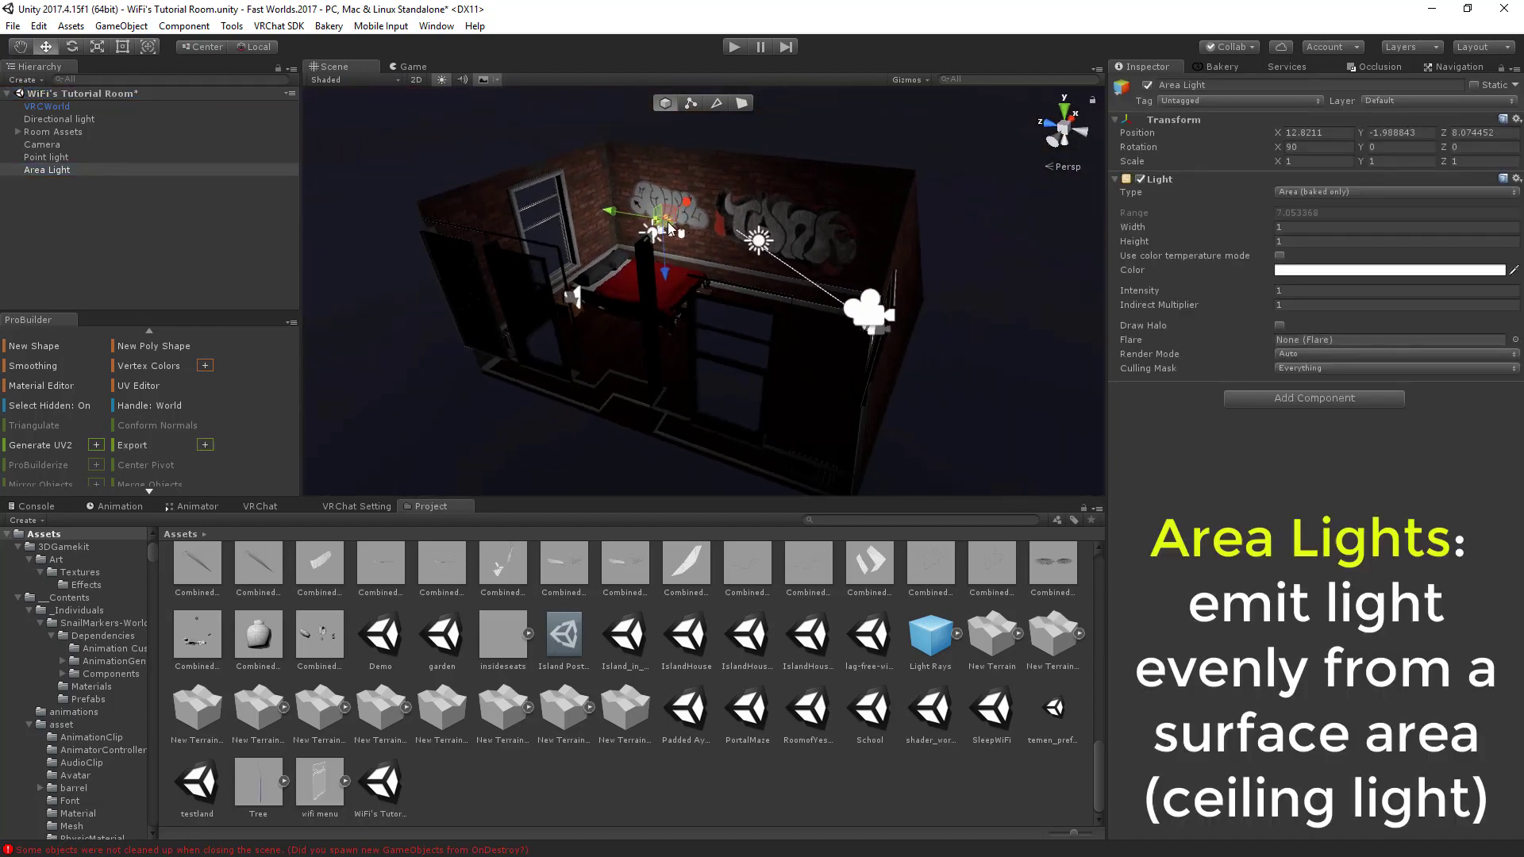
drag(707, 308, 936, 537)
scroll(704, 273, up, 6)
scroll(794, 341, down, 5)
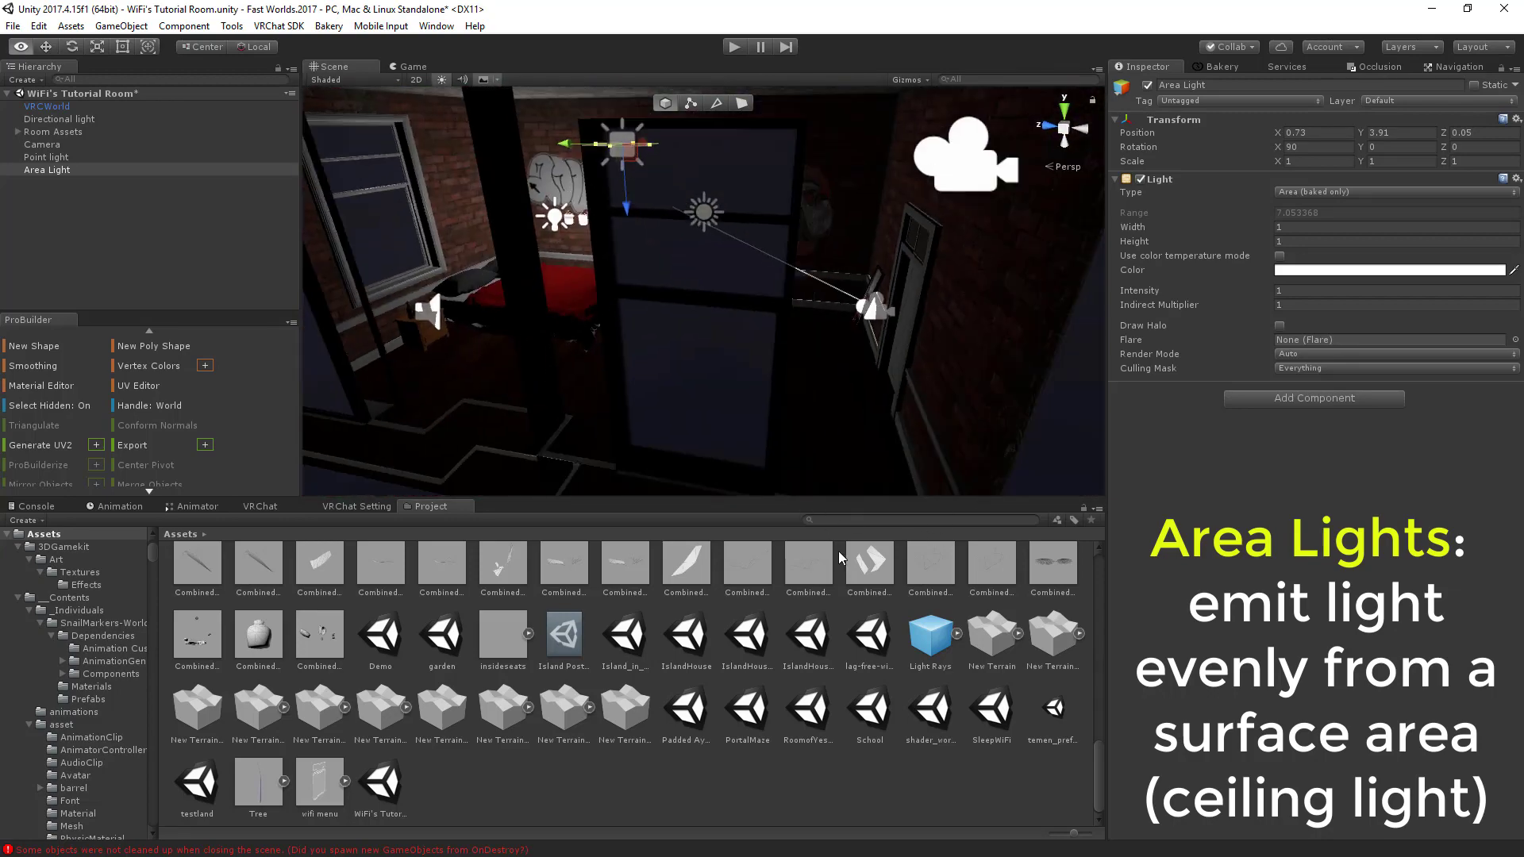
alt+drag(721, 240, 760, 521)
key(f)
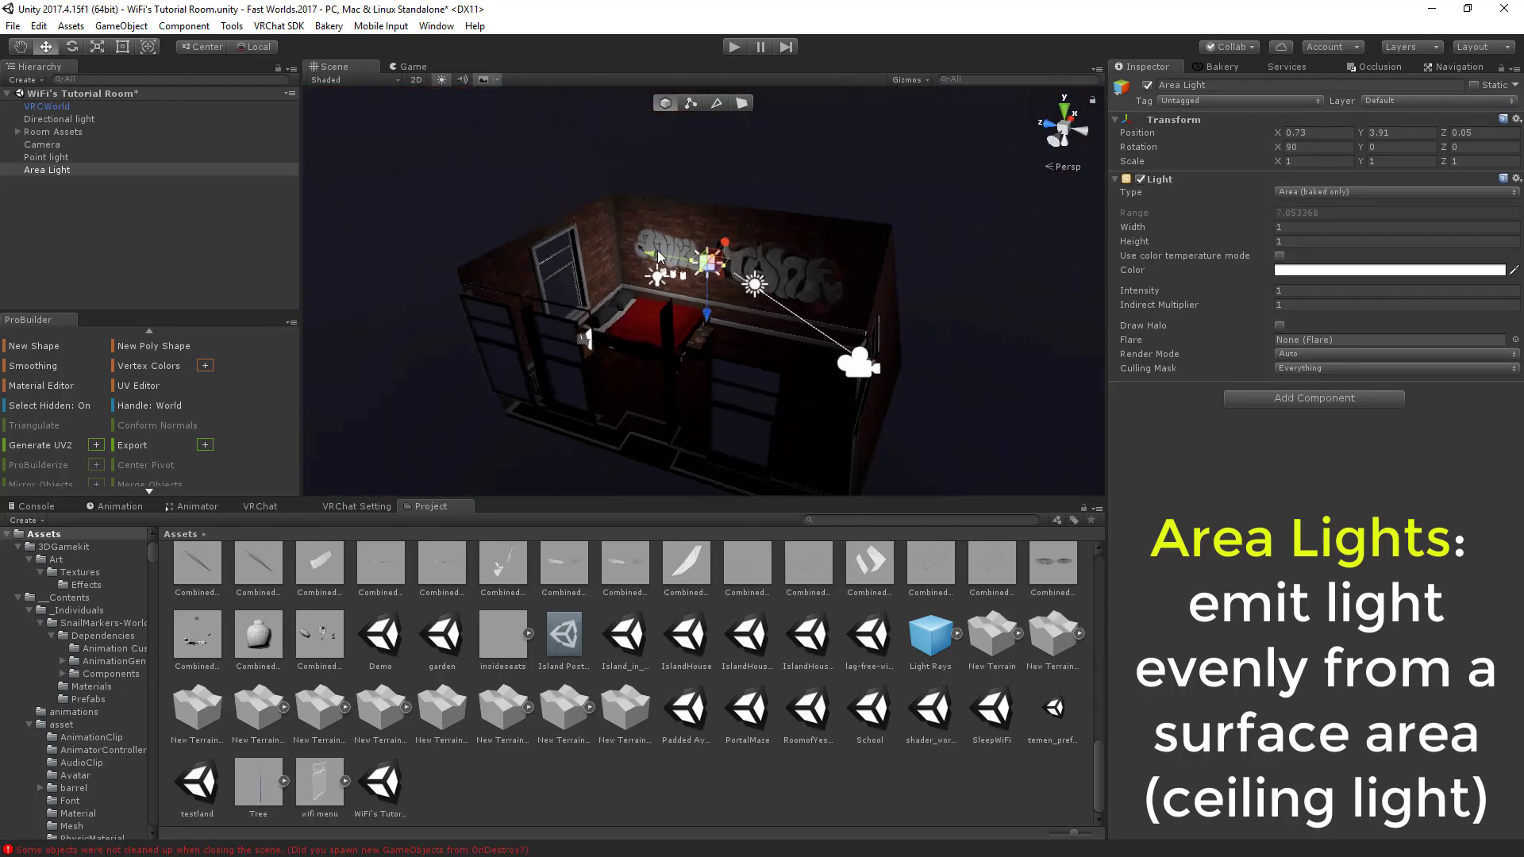
Stretch the area light across the ceiling to about 5.17 wide by 8.92 high and raise it to Y 3.95.
drag(811, 287, 689, 317)
scroll(833, 333, up, 5)
key(s)
mouse_move(689, 317)
right_down()
mouse_move(687, 230)
mouse_move(693, 356)
mouse_move(706, 310)
right_up()
drag(756, 307, 753, 281)
right_drag(752, 283, 752, 263)
drag(755, 298, 752, 368)
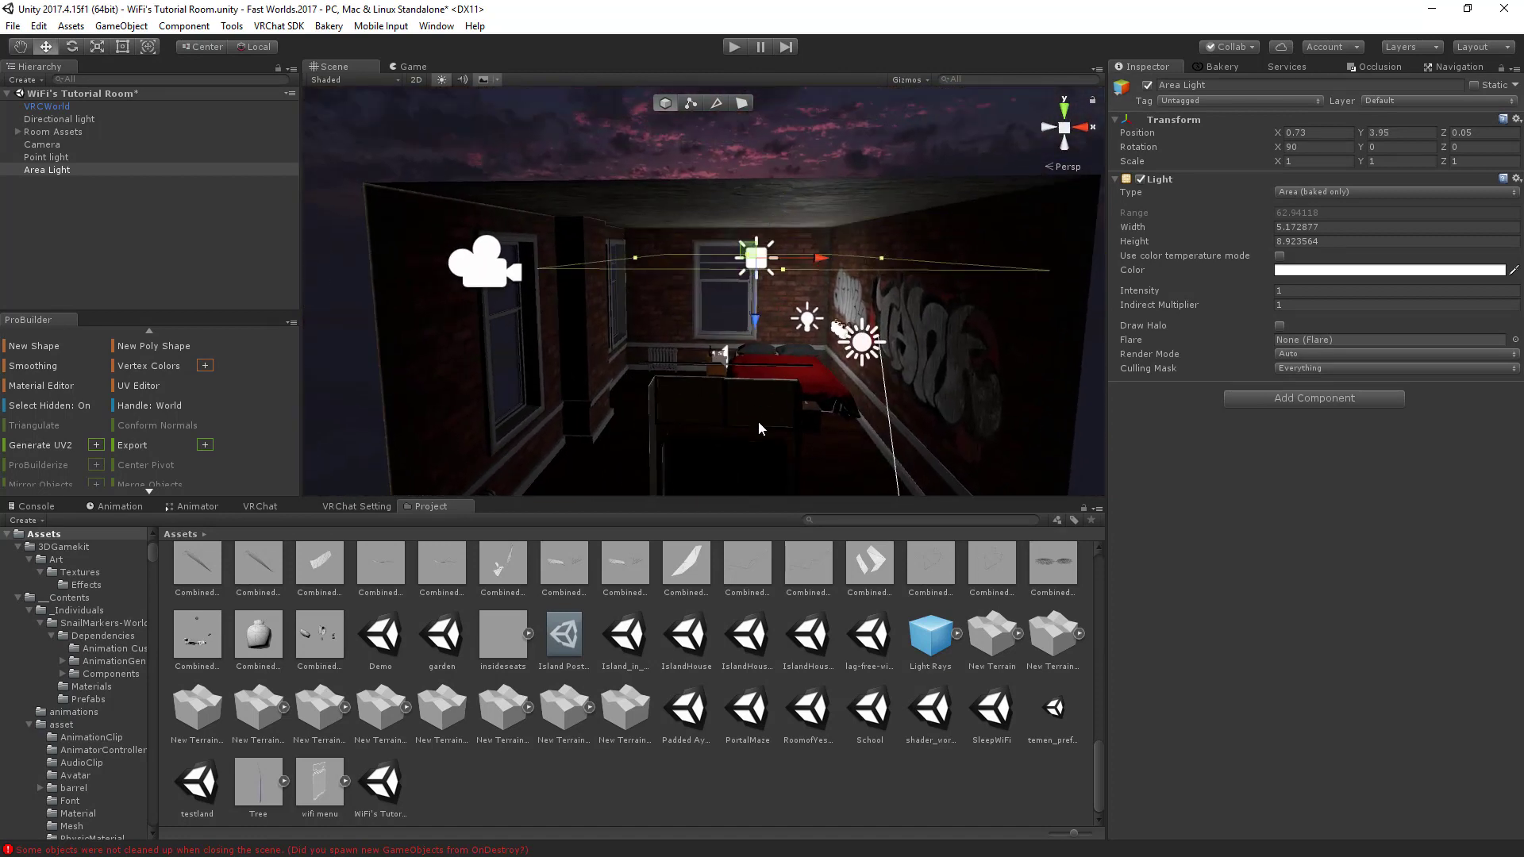
Move the area light to X 0.19 and scale it to about 1.28 along X.
key(w)
right_drag(784, 403, 876, 447)
key(a)
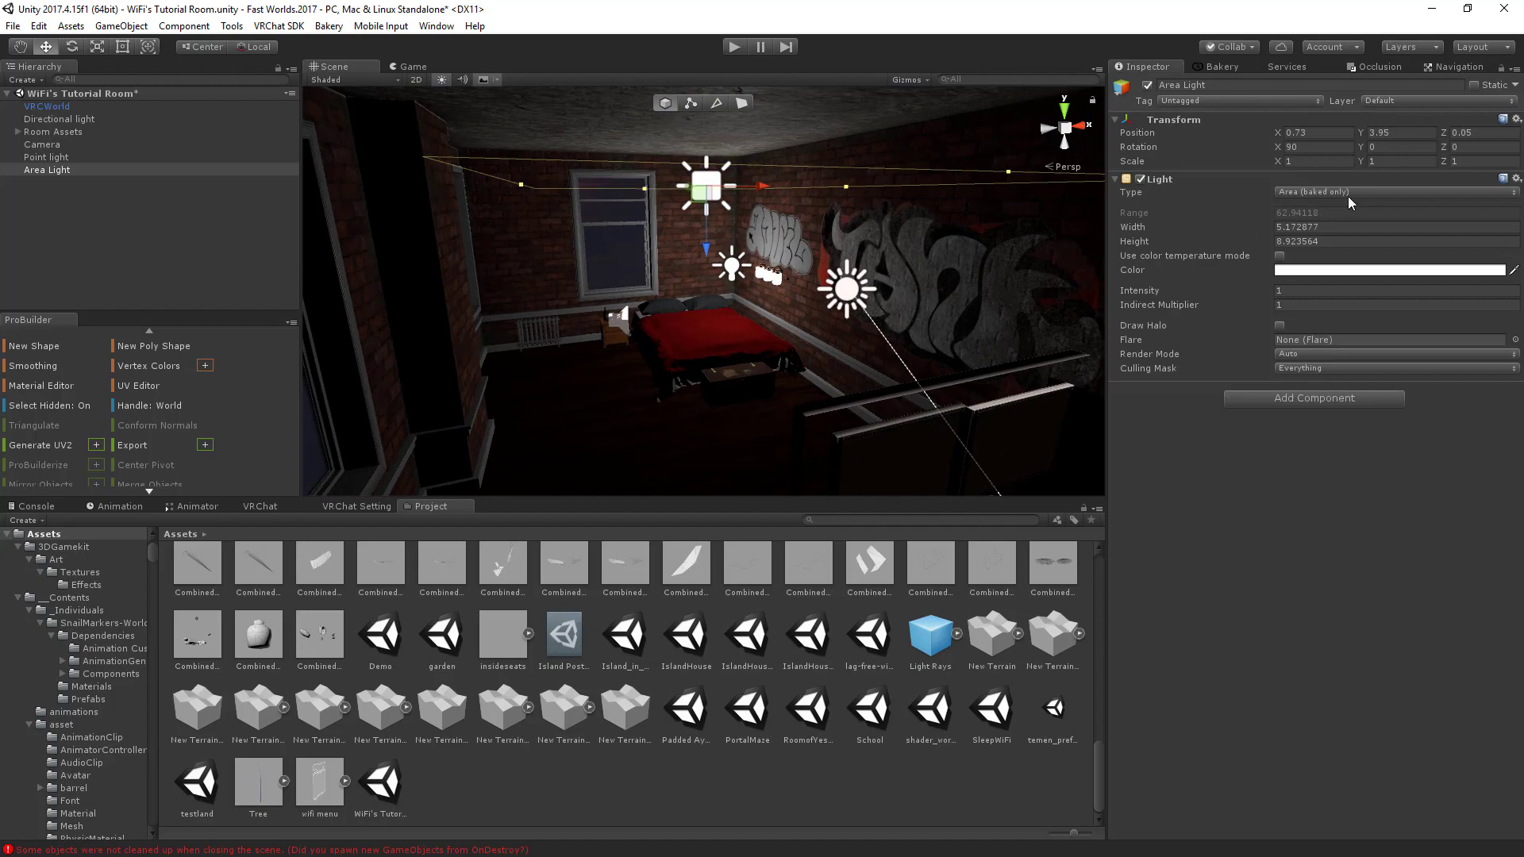
key(w)
right_drag(981, 365, 762, 343)
key(s)
mouse_move(829, 210)
mouse_down()
mouse_move(804, 208)
mouse_move(827, 206)
mouse_up()
right_drag(827, 230, 865, 368)
key(s)
key(w)
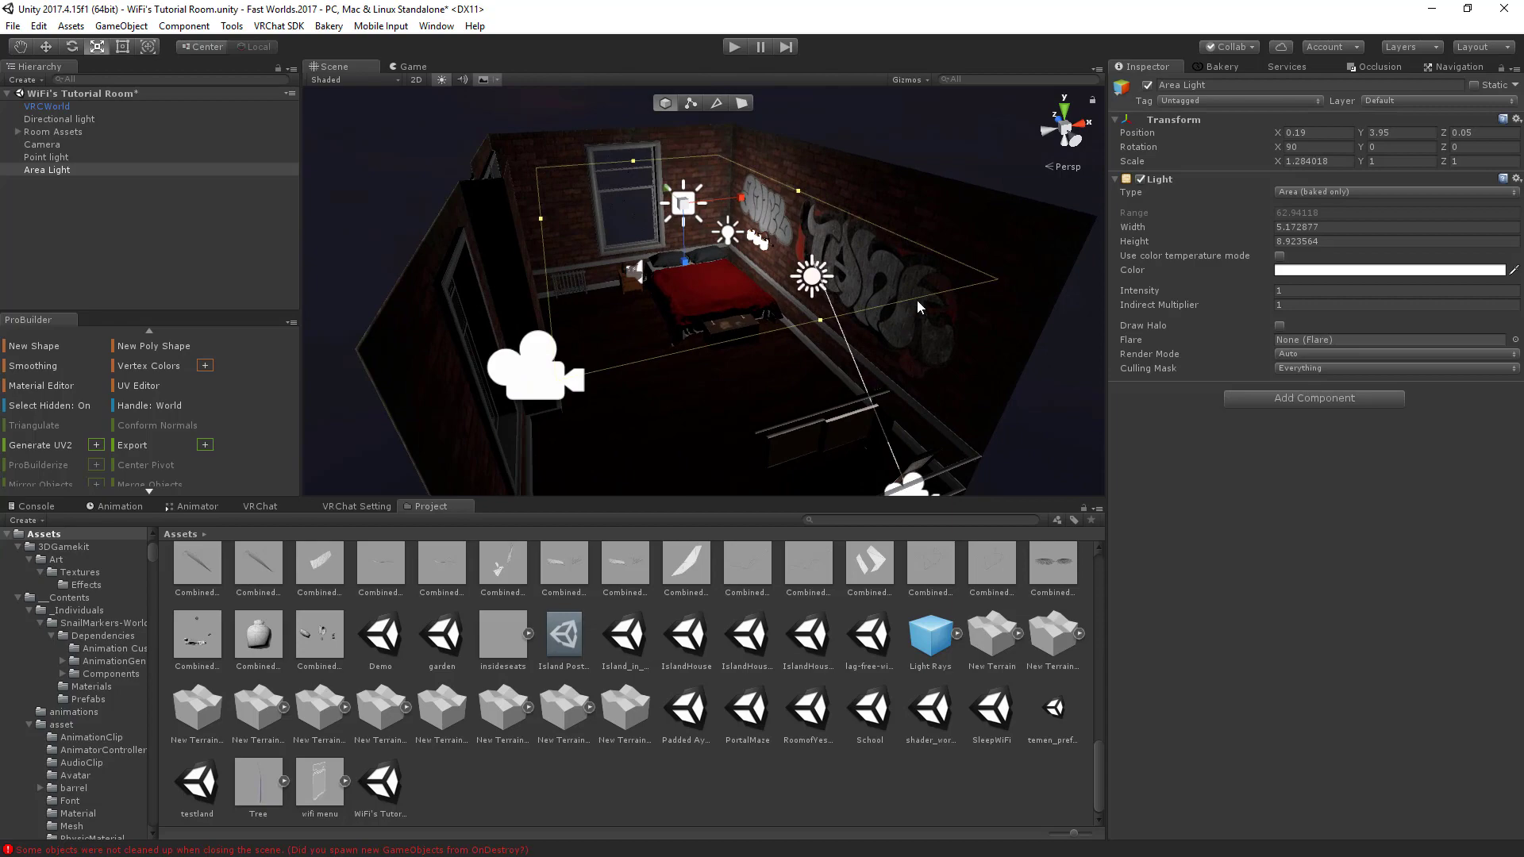
Inspect the area light's coverage of the room, and delete the area light.
right_drag(759, 312, 496, 251)
key(s)
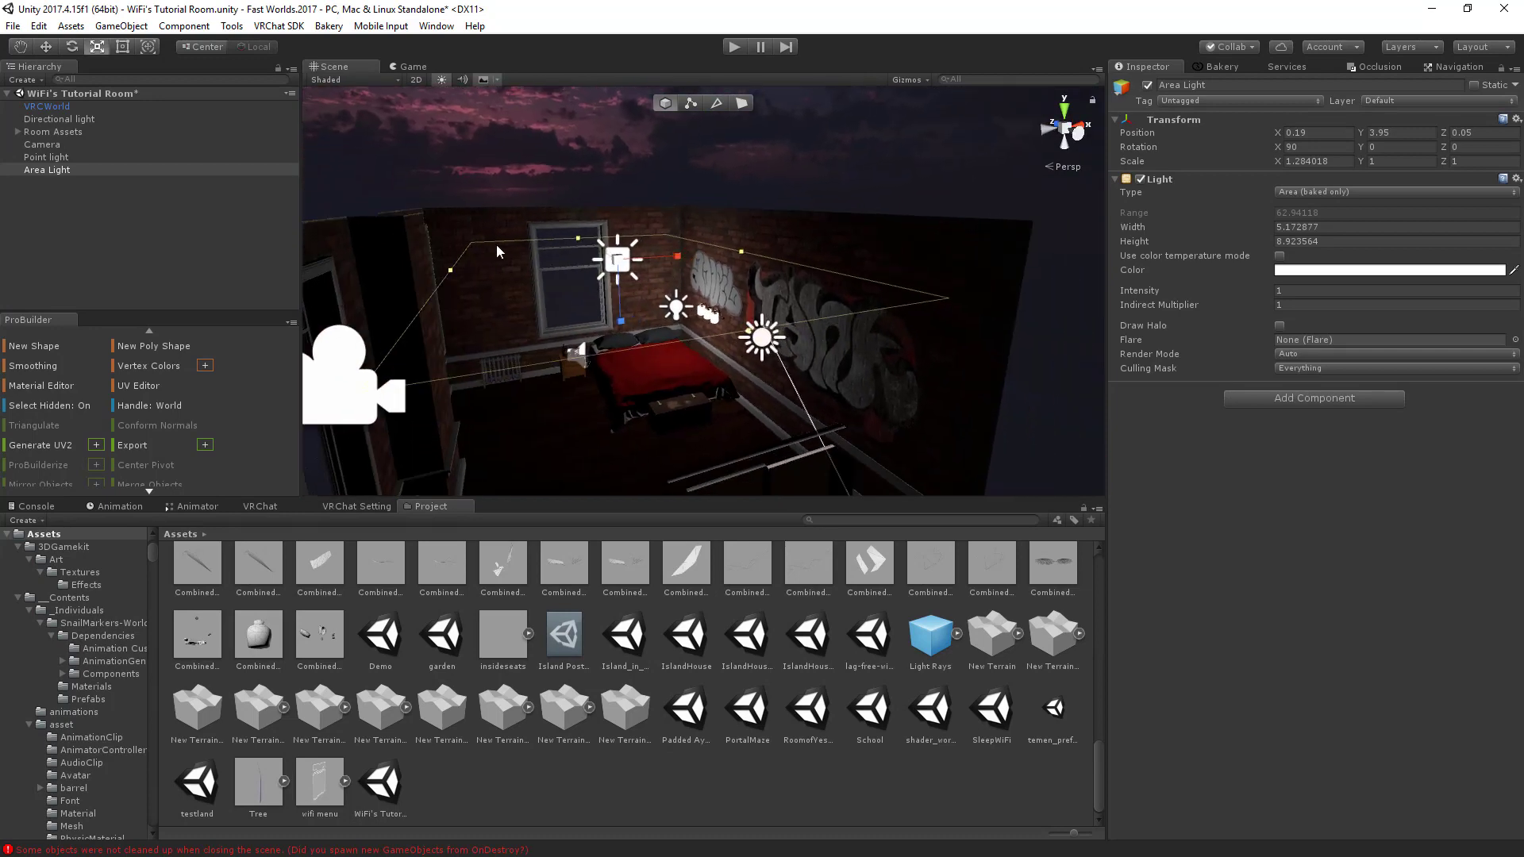
right_drag(767, 455, 673, 353)
key(s)
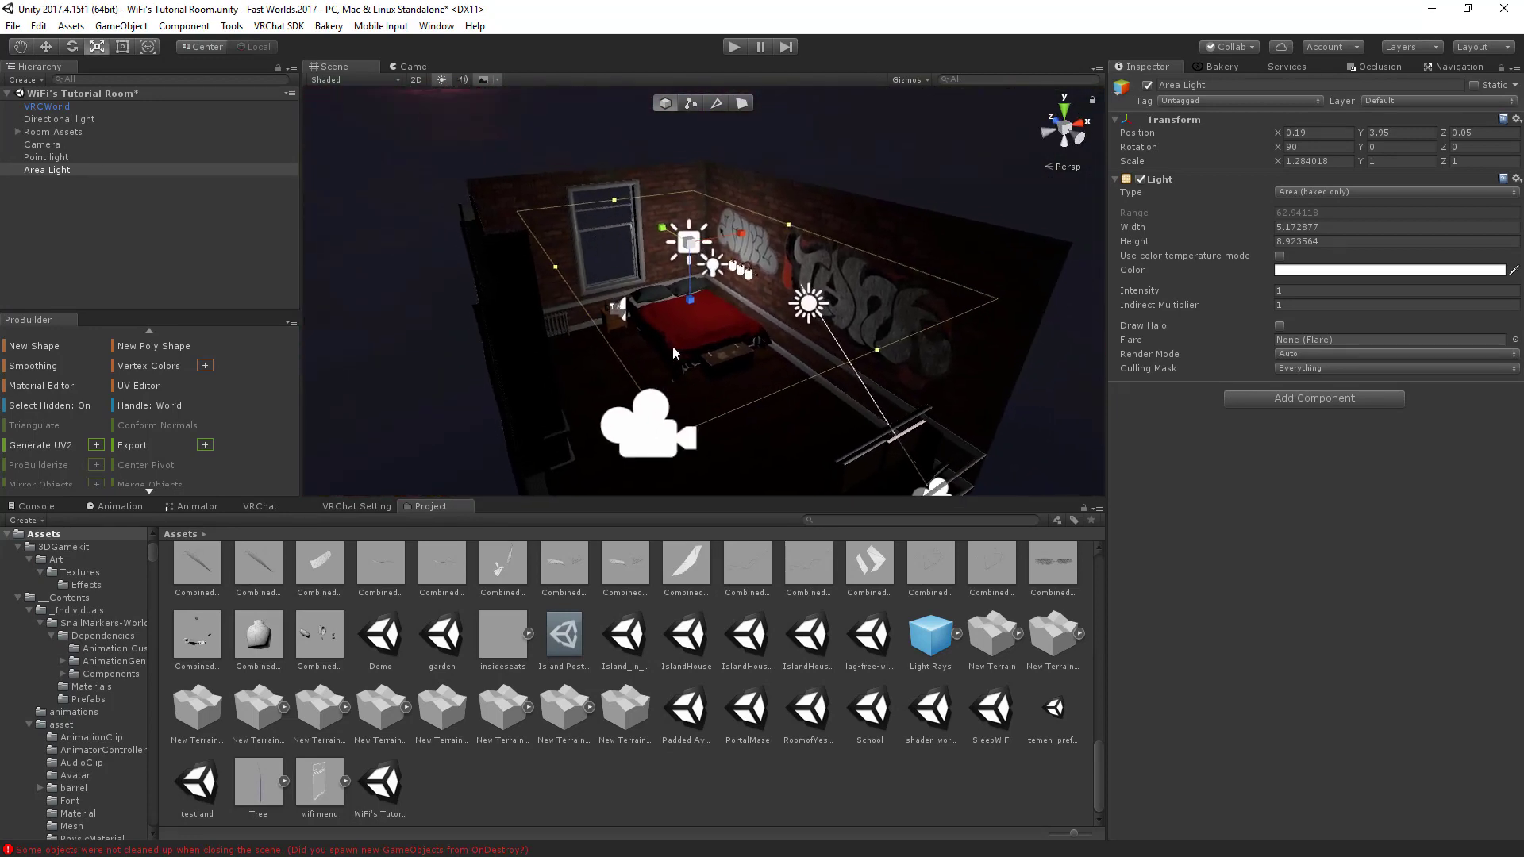
right_drag(748, 264, 808, 357)
key(Delete)
Reposition the point light just below the wall lamp, at about X 2.64, Y 1.73, Z 2.22.
click(775, 263)
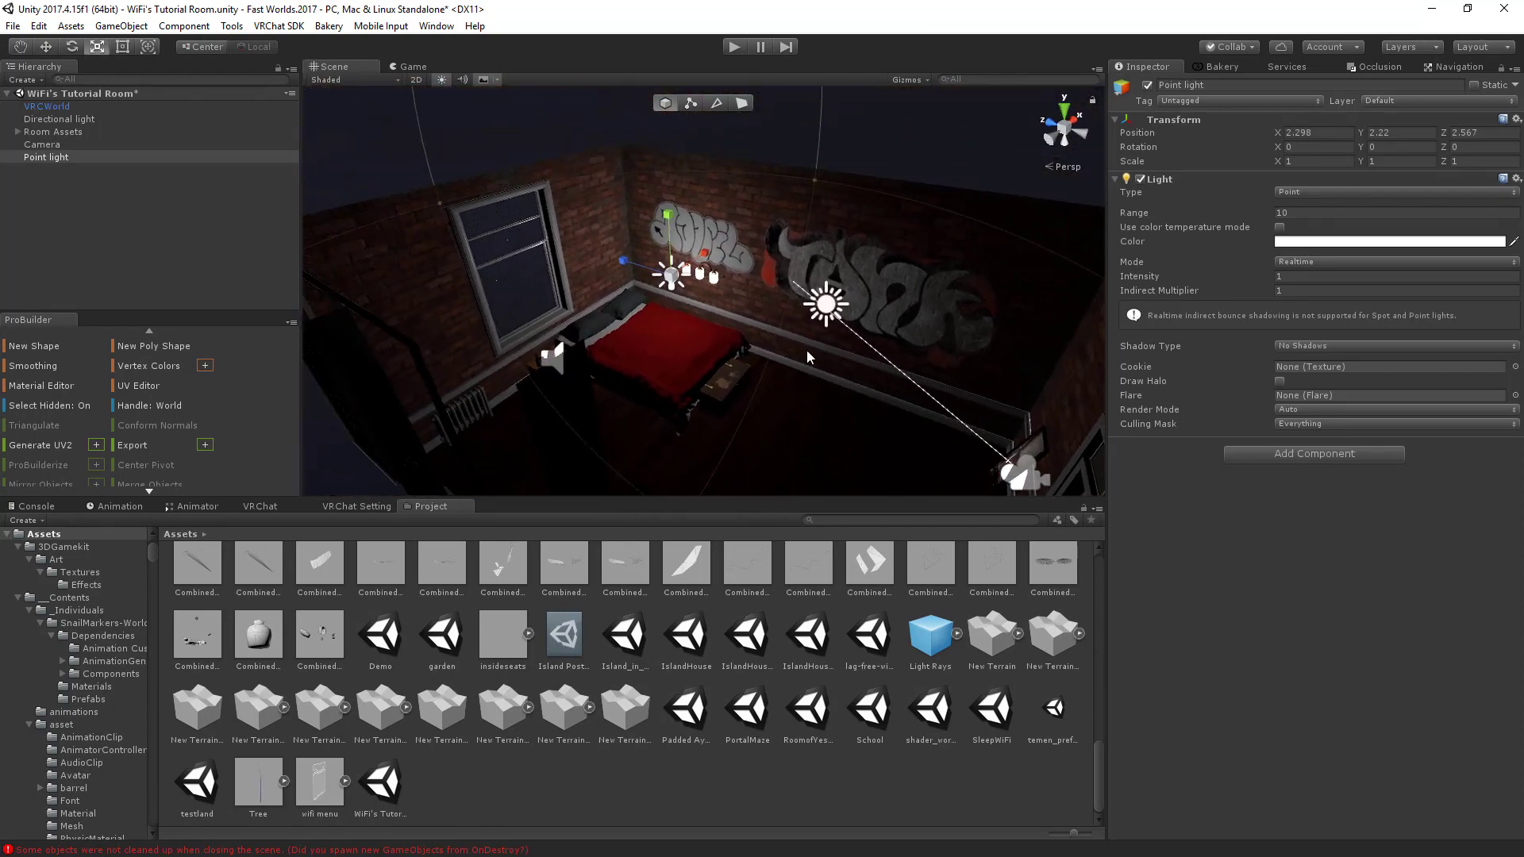
right_drag(672, 286, 607, 345)
key(s)
drag(639, 281, 688, 277)
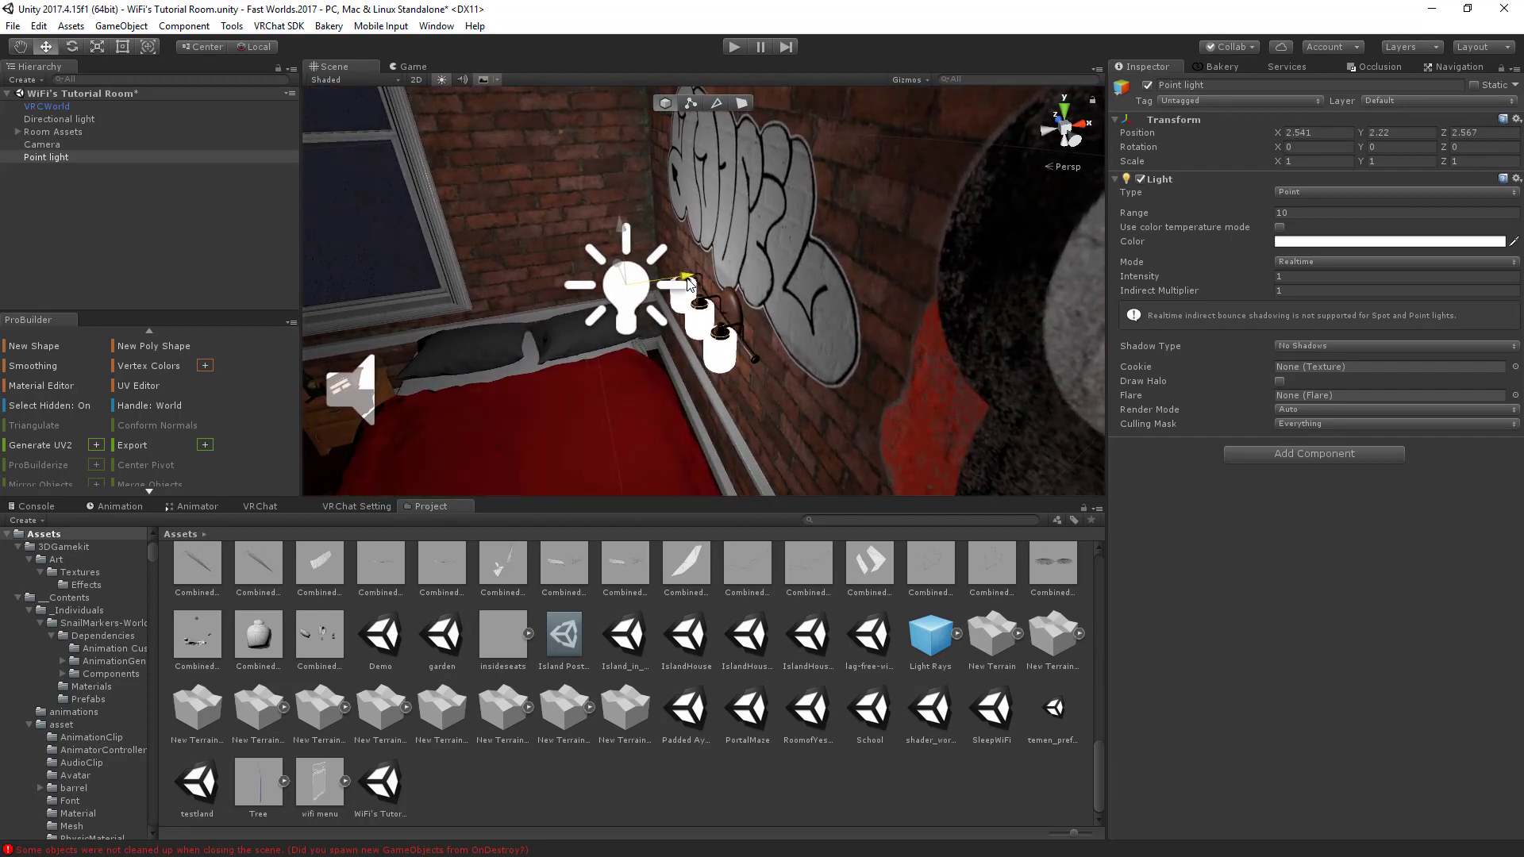
drag(630, 233, 634, 284)
right_drag(640, 325, 717, 299)
key(a)
drag(717, 299, 724, 306)
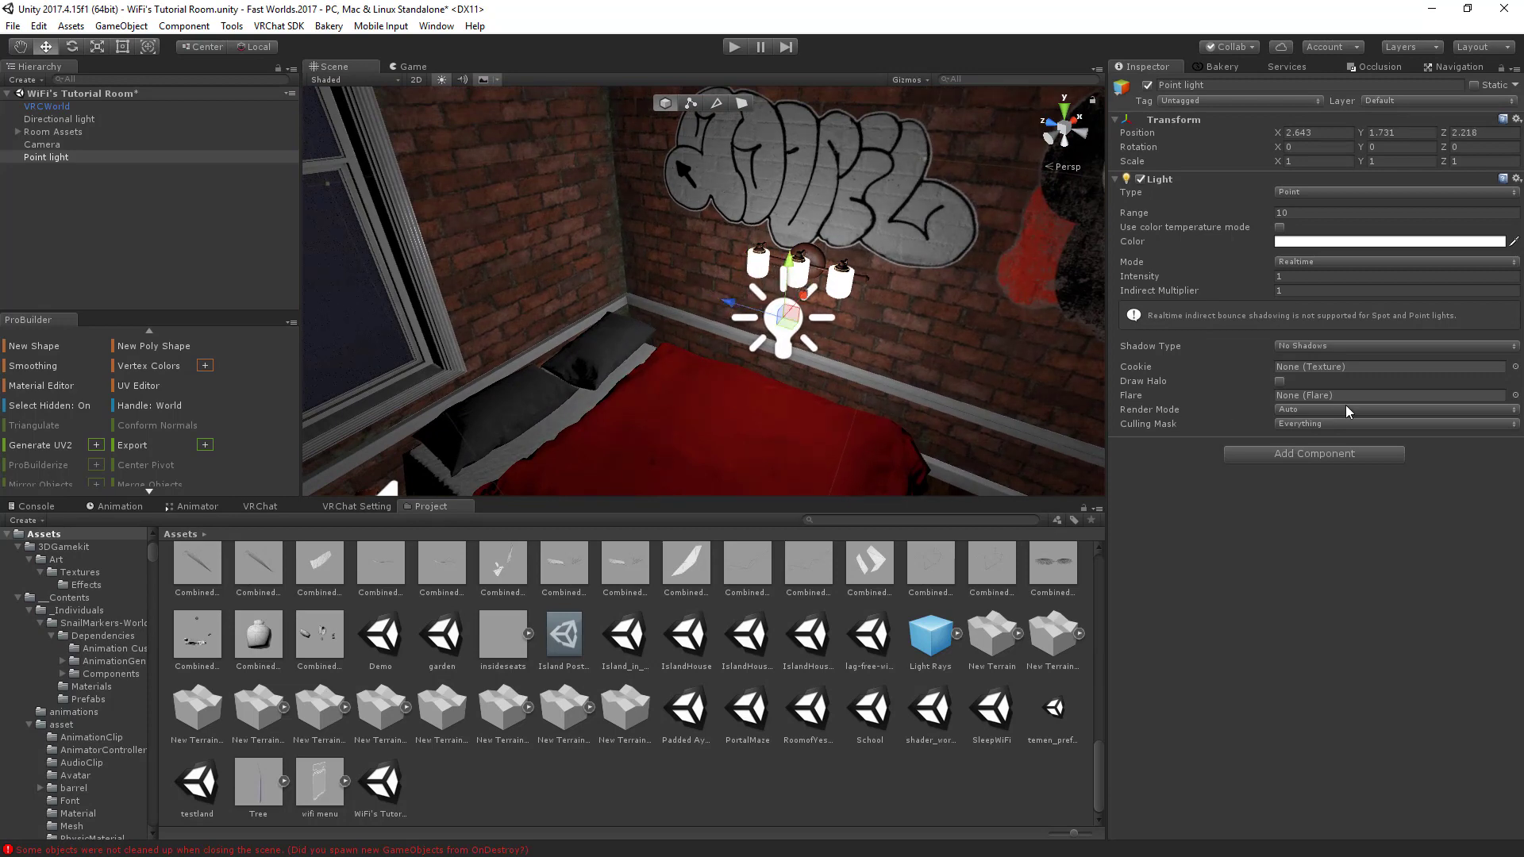
Set the point light's colour to a warm yellow, hex E5BC63.
click(1333, 241)
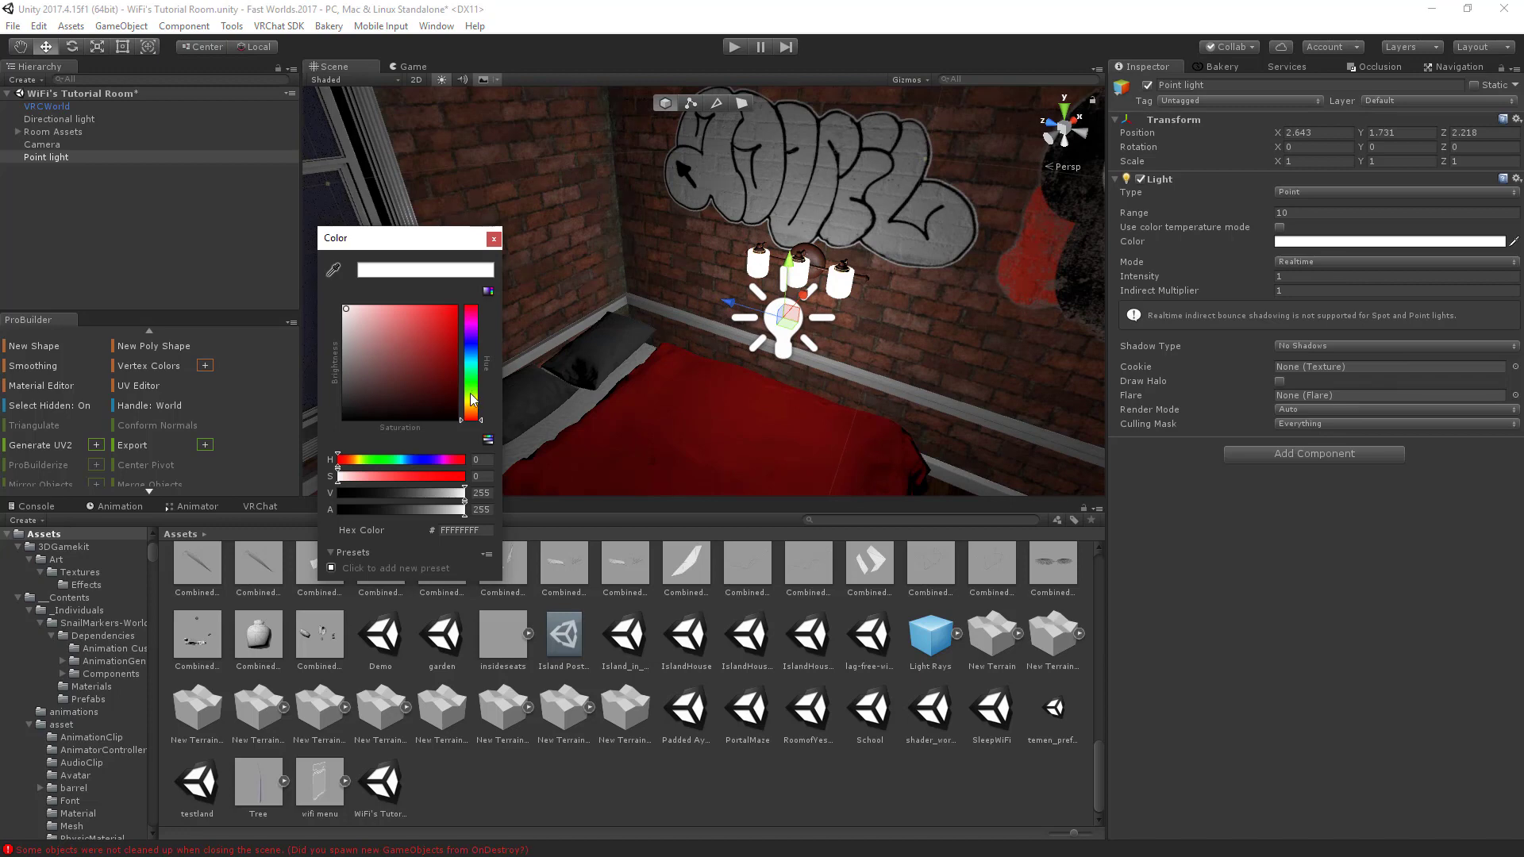
drag(472, 418, 472, 407)
mouse_move(358, 342)
mouse_down()
mouse_move(396, 291)
mouse_move(396, 349)
mouse_move(416, 320)
mouse_up()
right_drag(762, 373, 953, 311)
Shift the hue of the point light's colour from yellow to orange.
click(1341, 242)
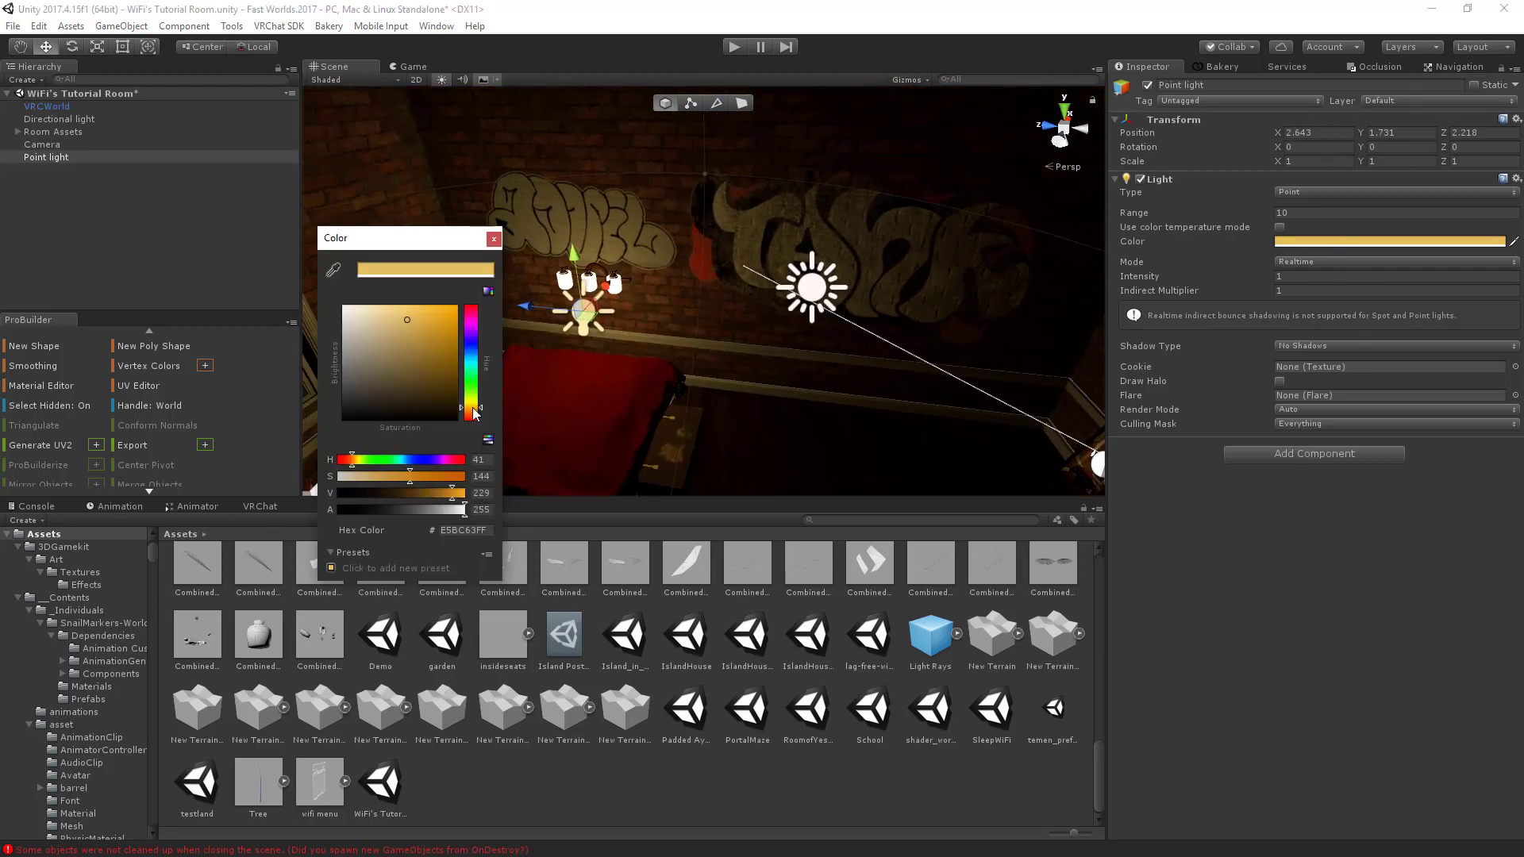
drag(475, 413, 476, 418)
right_drag(833, 378, 675, 334)
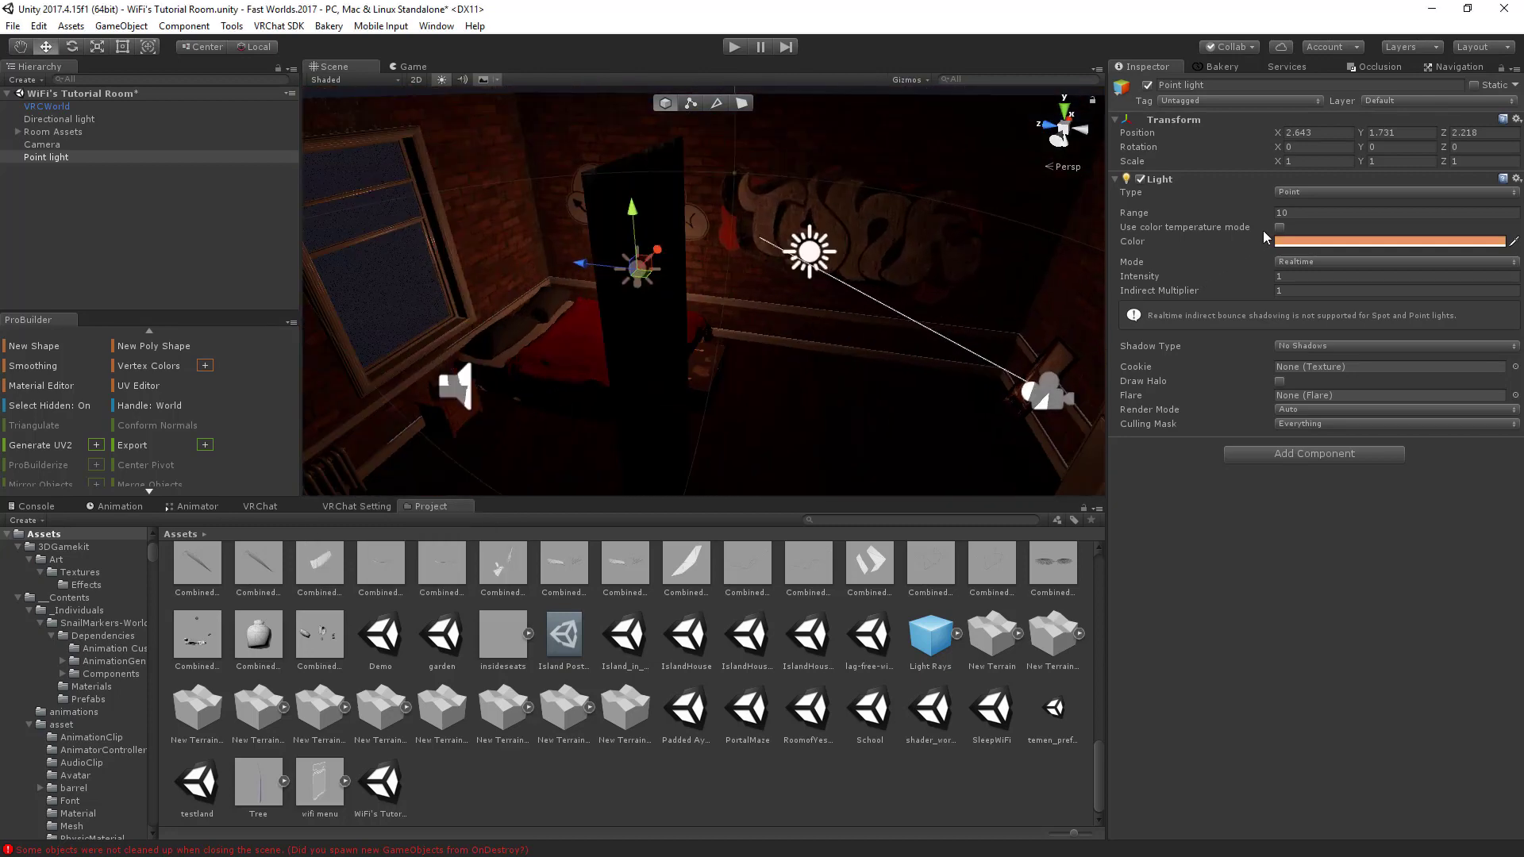
Enable colour temperature mode on the point light and set the temperature to 5824.
click(1279, 228)
mouse_move(1364, 269)
mouse_down()
mouse_move(1207, 274)
mouse_move(1452, 287)
mouse_move(1345, 282)
mouse_up()
right_drag(889, 349, 1193, 313)
key(s)
Raise the point light to Y 1.924 and set its mode to Baked.
click(527, 384)
key(w)
click(659, 321)
key(f)
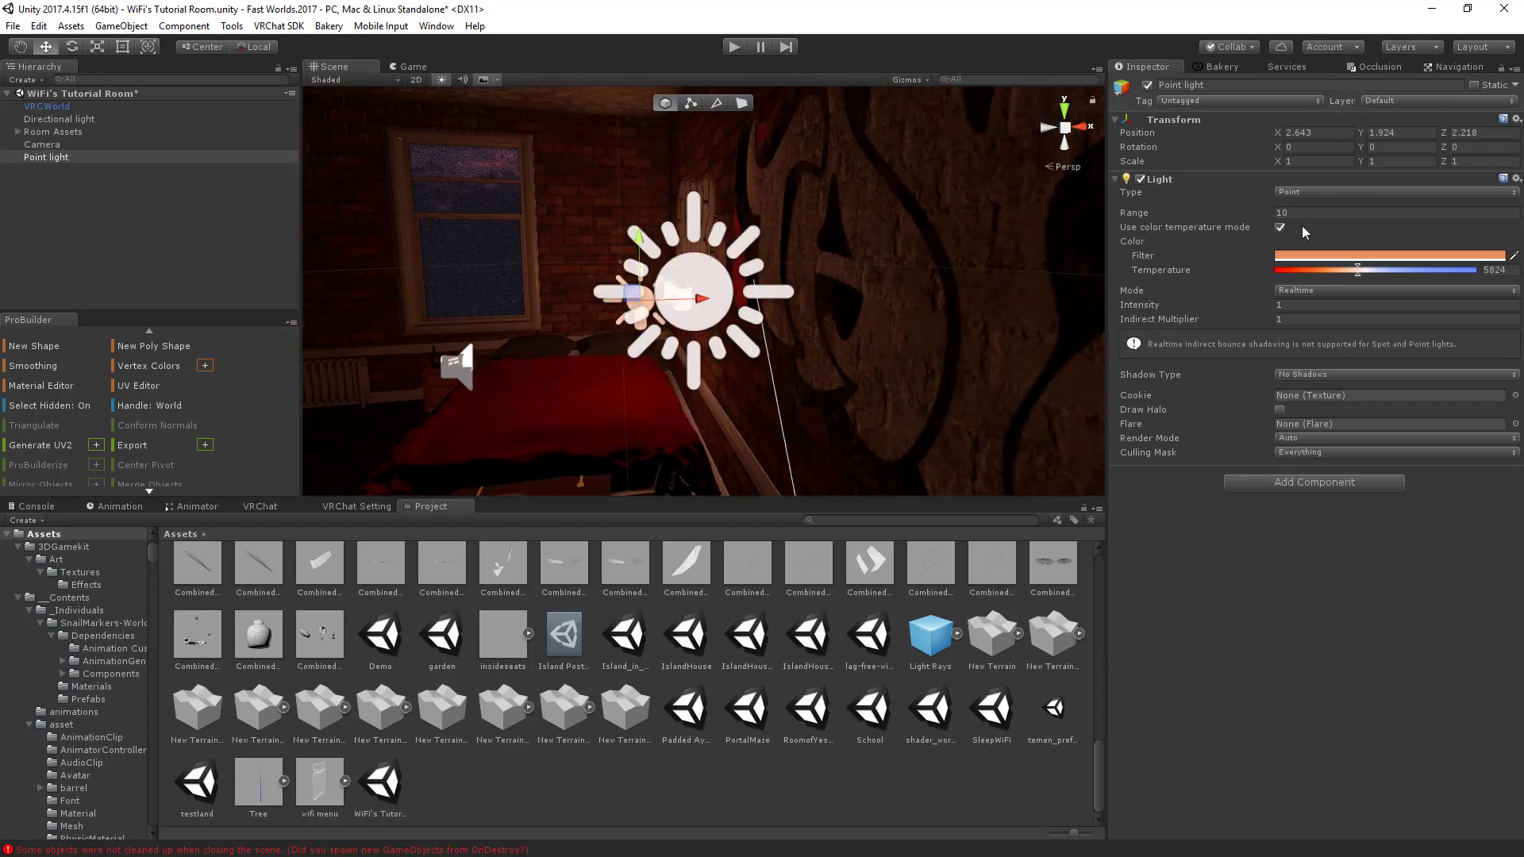
click(1315, 291)
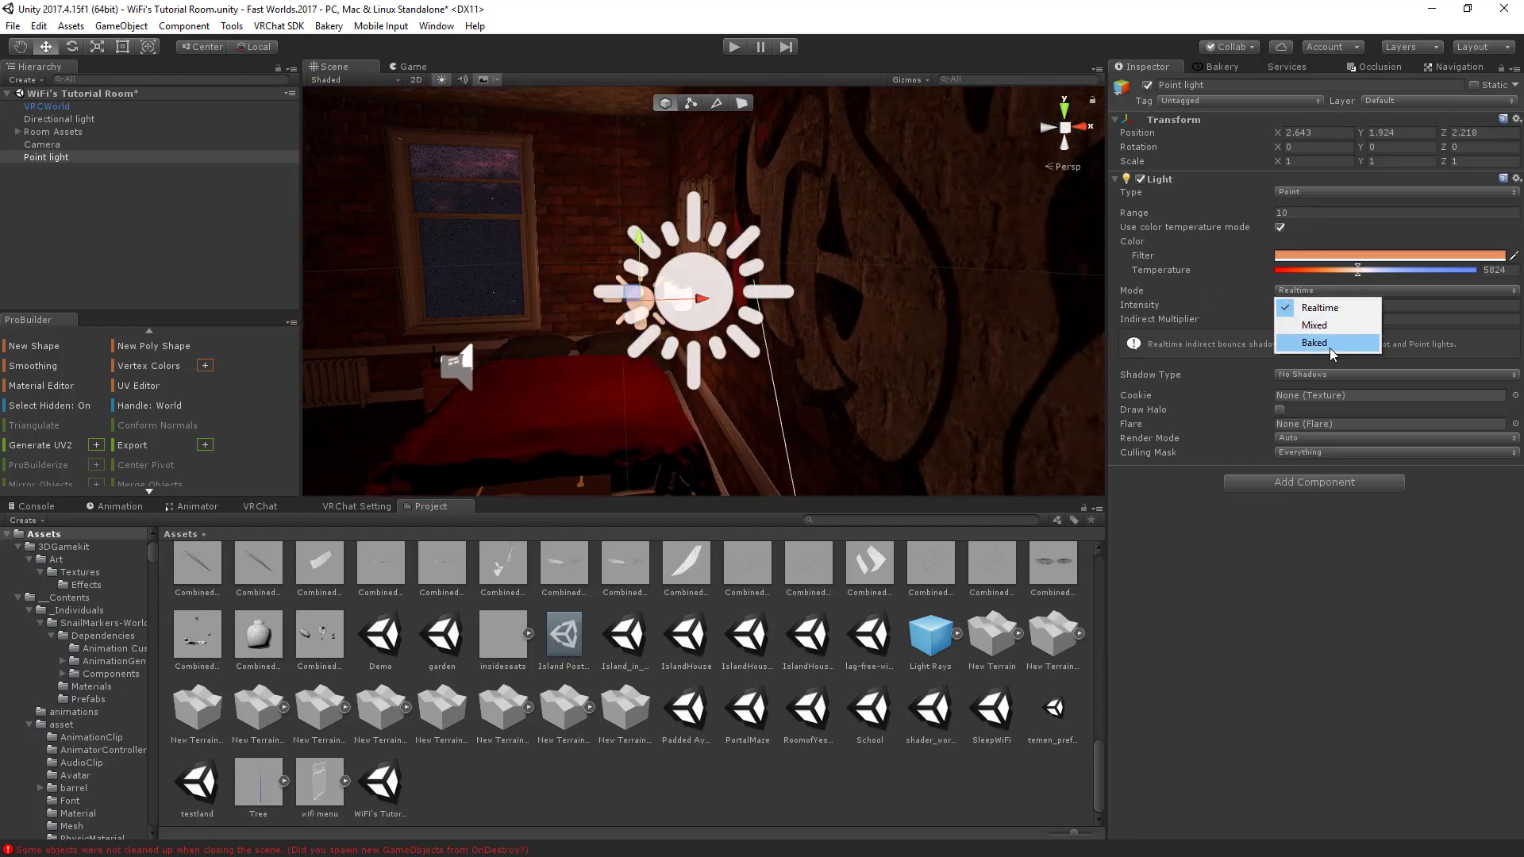
click(1333, 351)
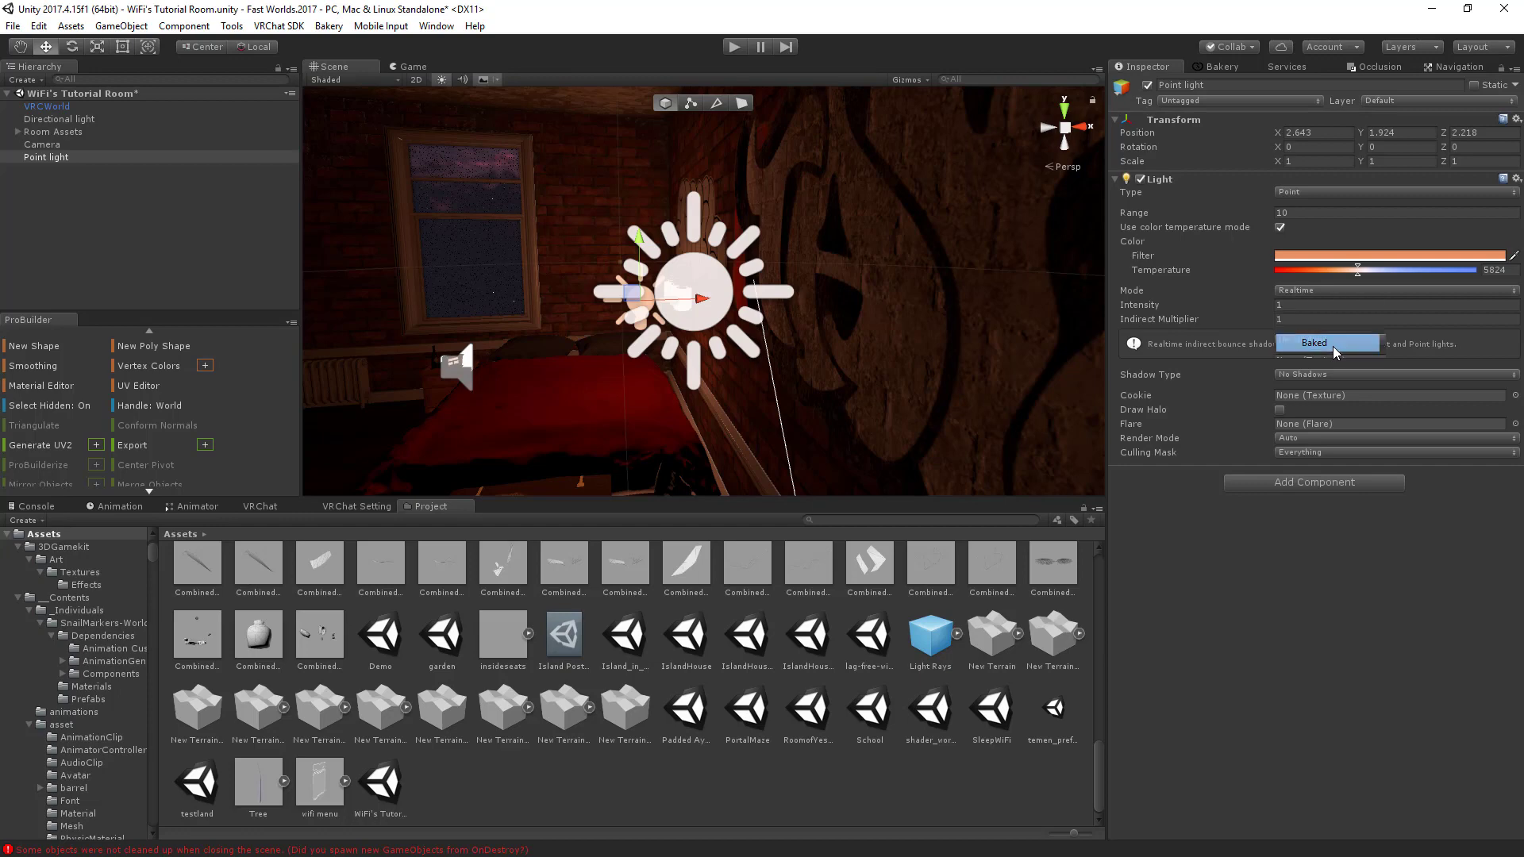
Select the directional light and examine it and the bedroom from several angles.
right_drag(650, 355, 825, 307)
click(825, 315)
key(f)
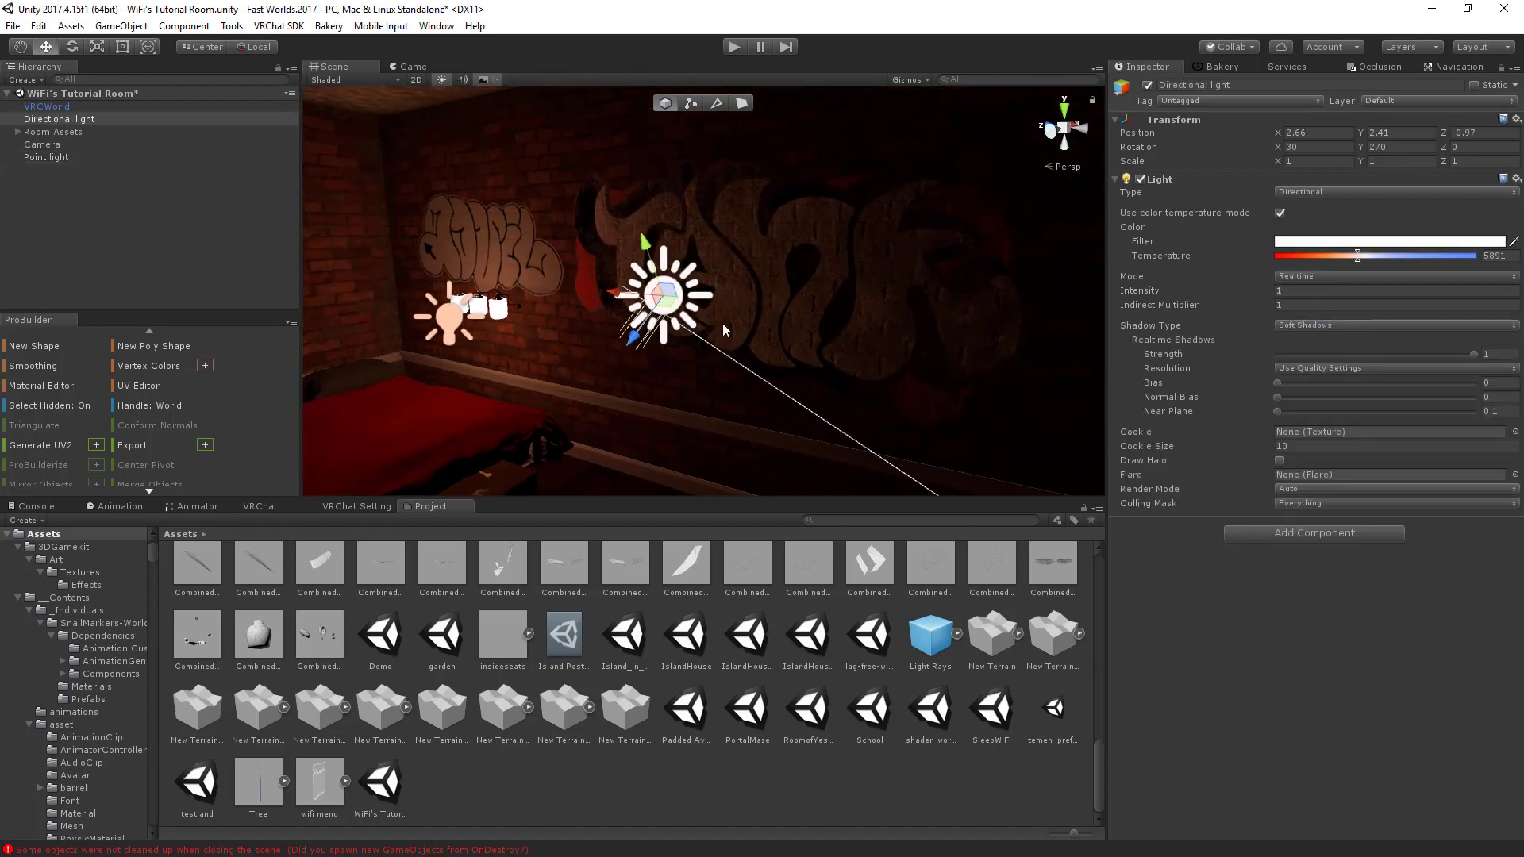
key(s)
mouse_move(690, 318)
right_down()
mouse_move(632, 346)
mouse_move(668, 335)
mouse_move(623, 326)
mouse_move(708, 326)
right_up()
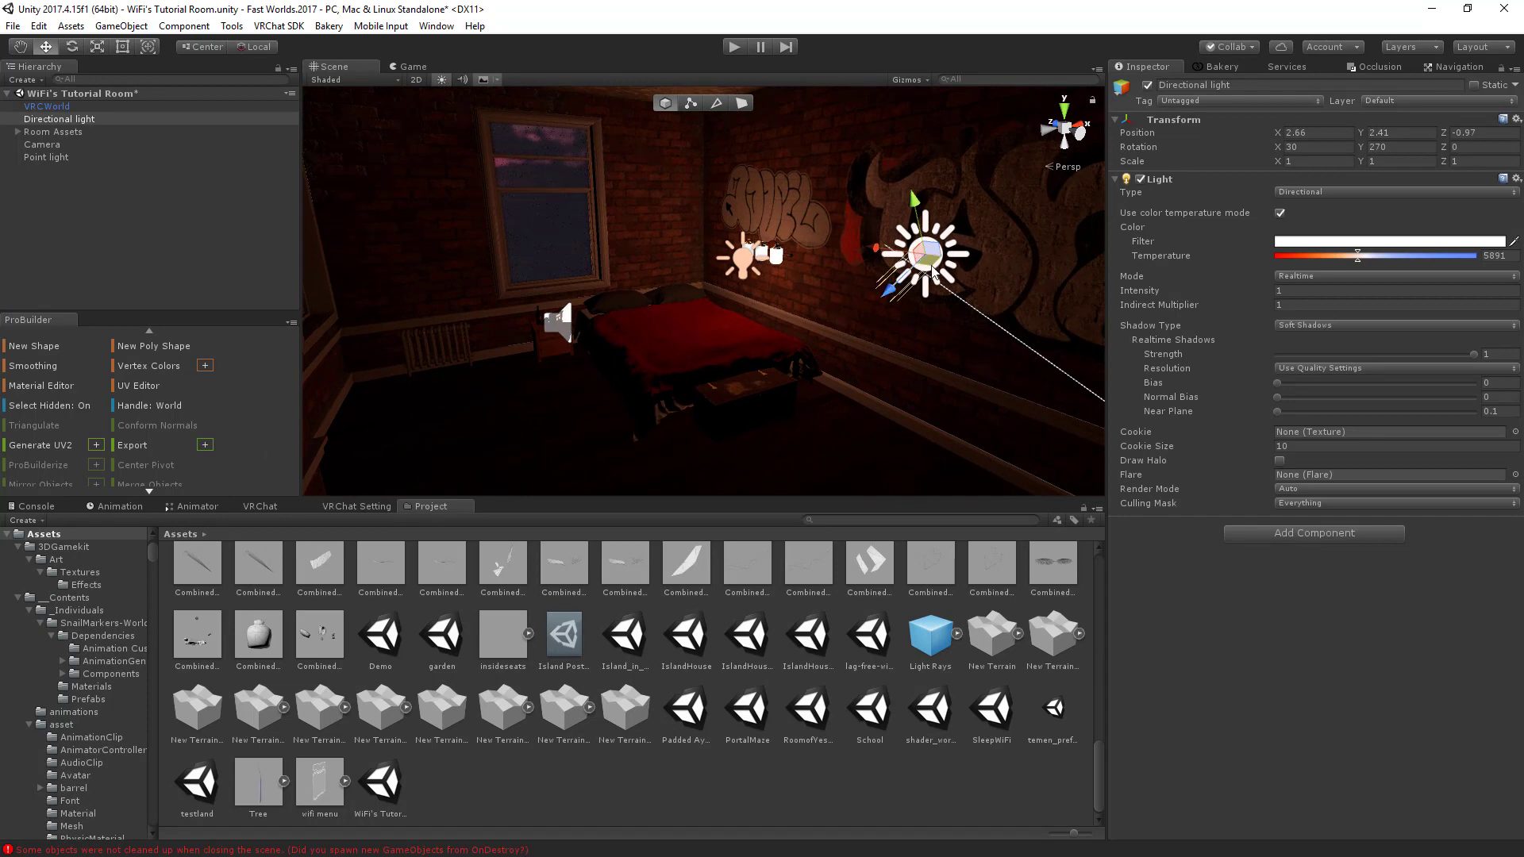
right_drag(643, 403, 682, 404)
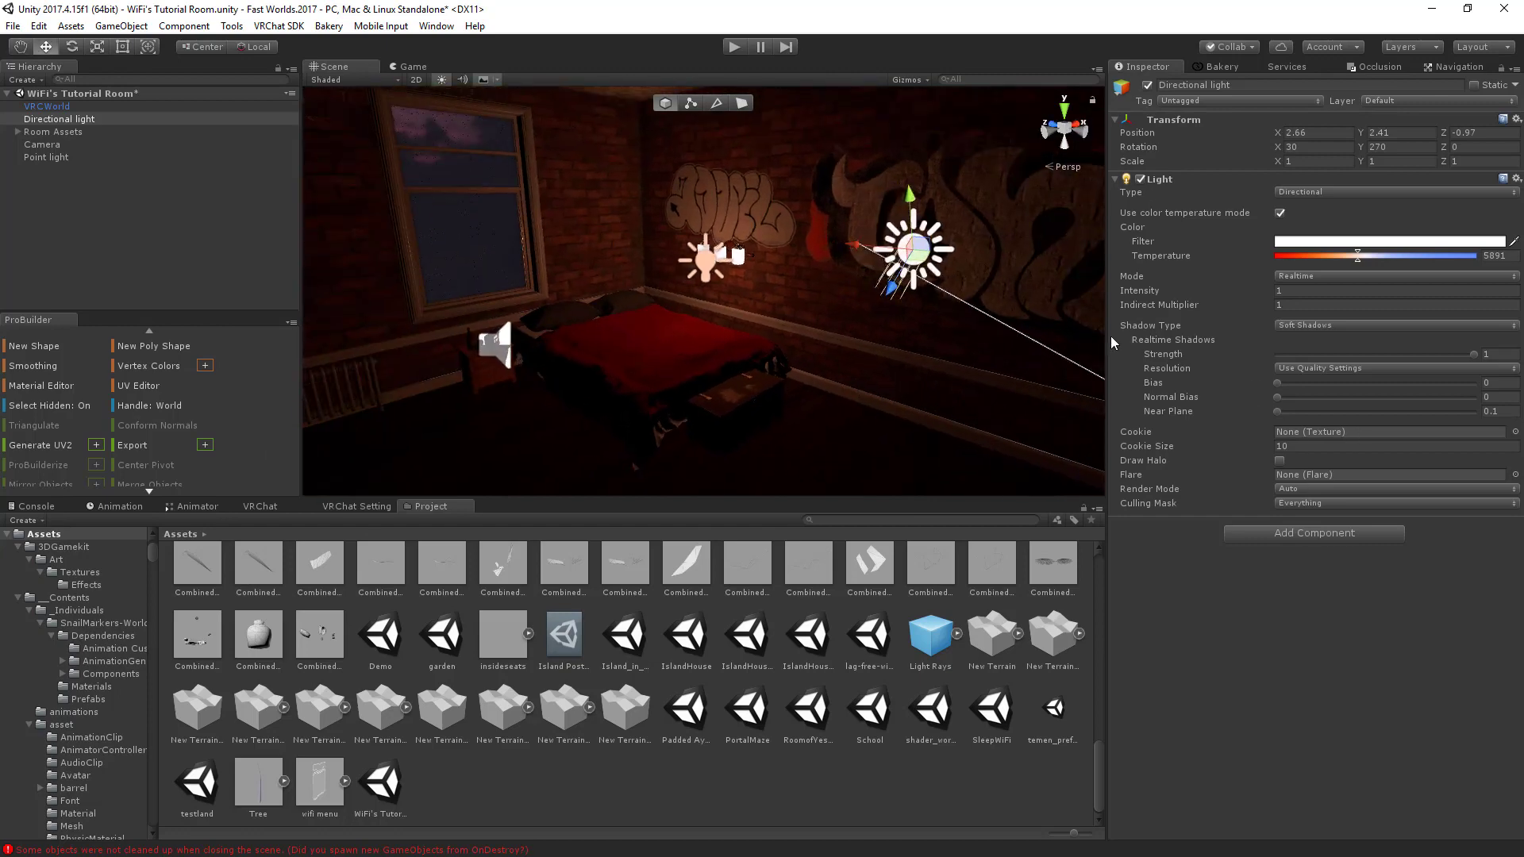
right_drag(1112, 342, 531, 232)
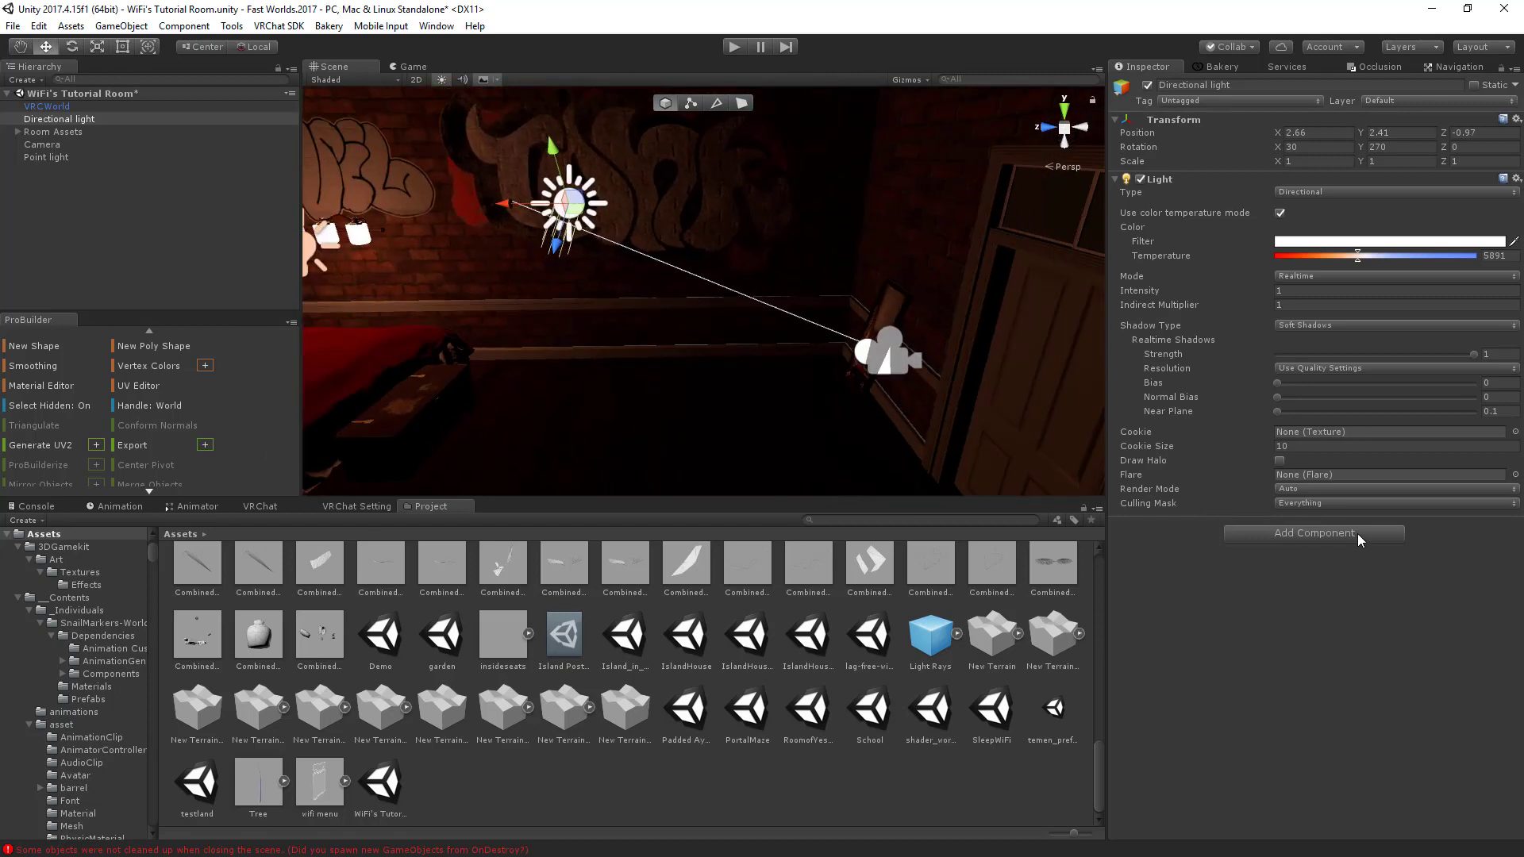
right_drag(1344, 503, 715, 355)
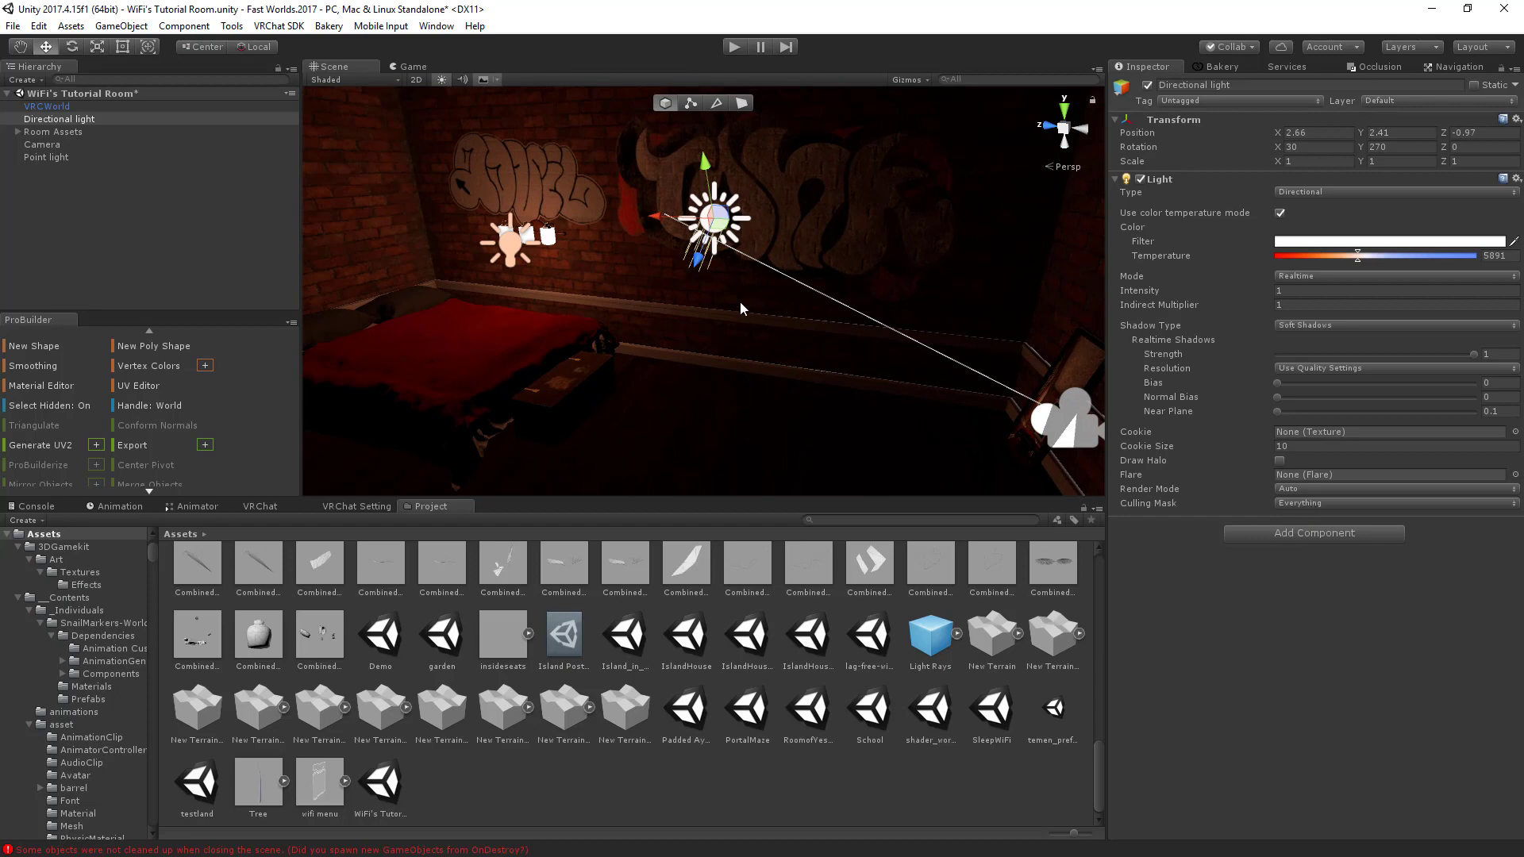
right_drag(800, 332, 601, 350)
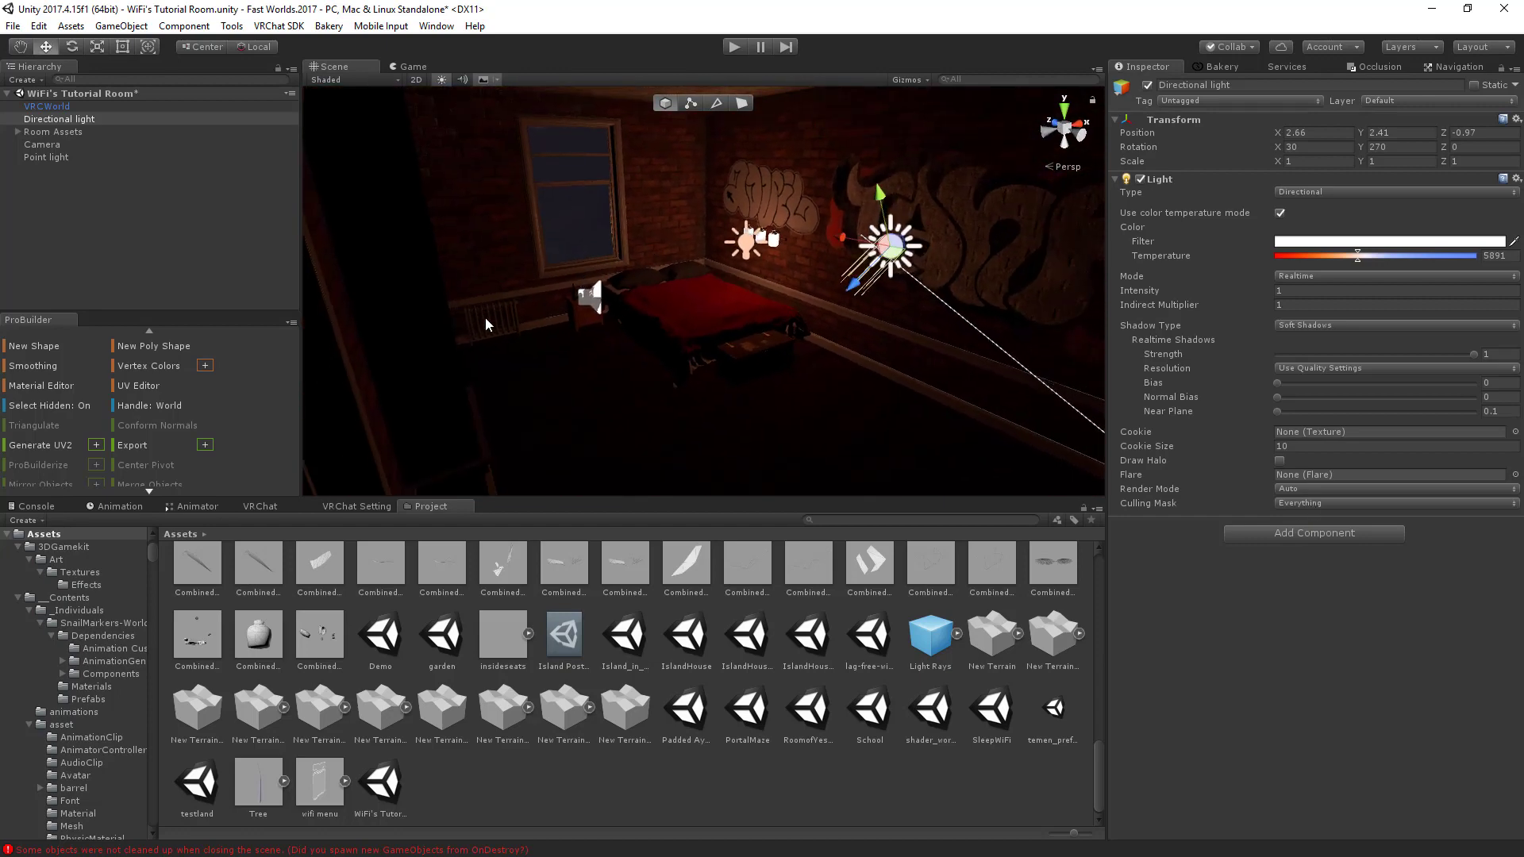
right_drag(907, 456, 830, 307)
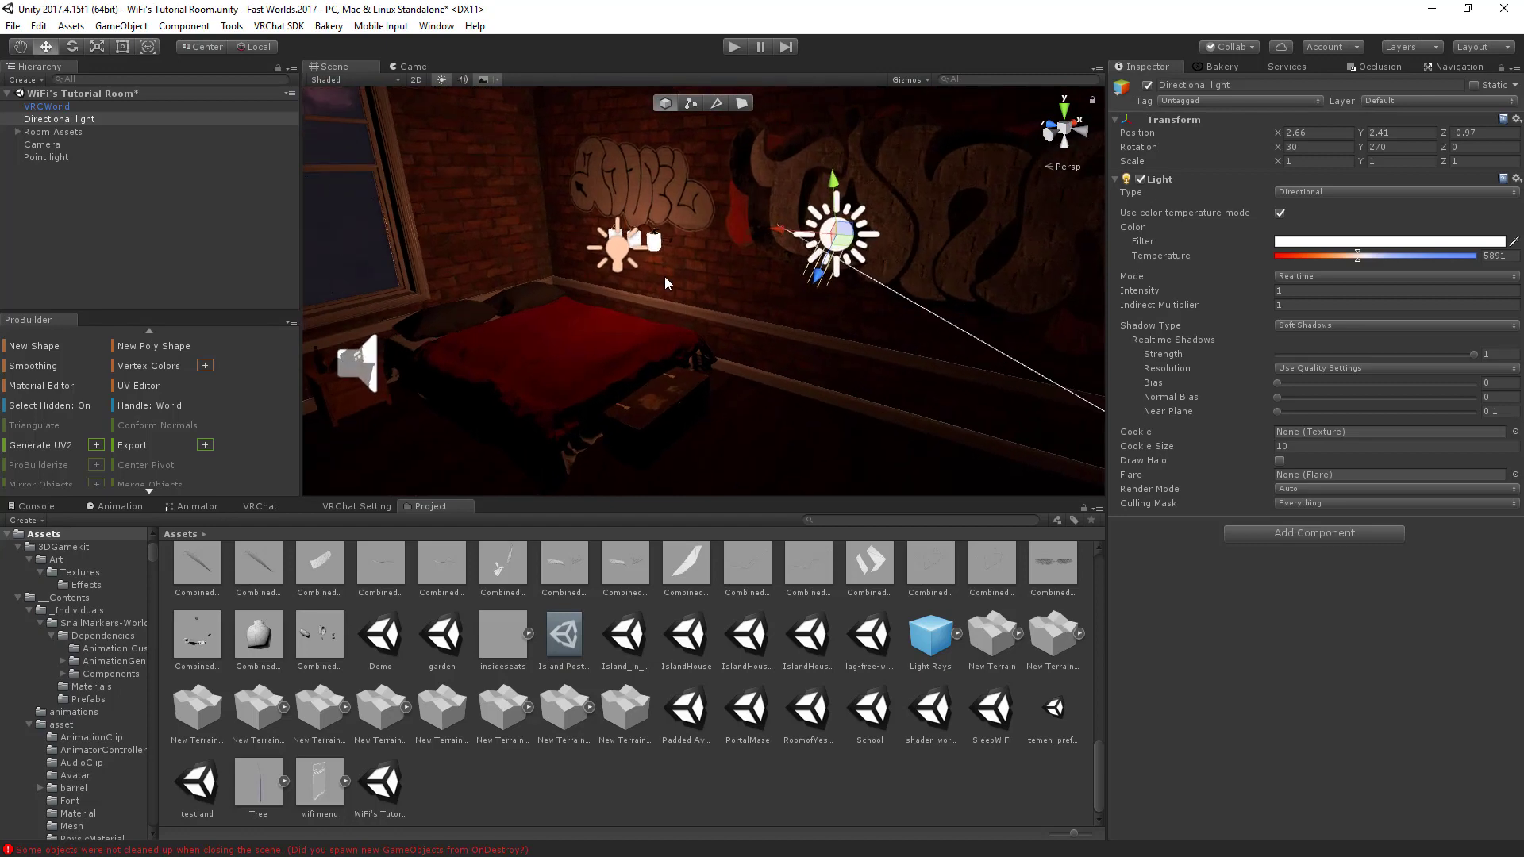
right_drag(665, 283, 743, 310)
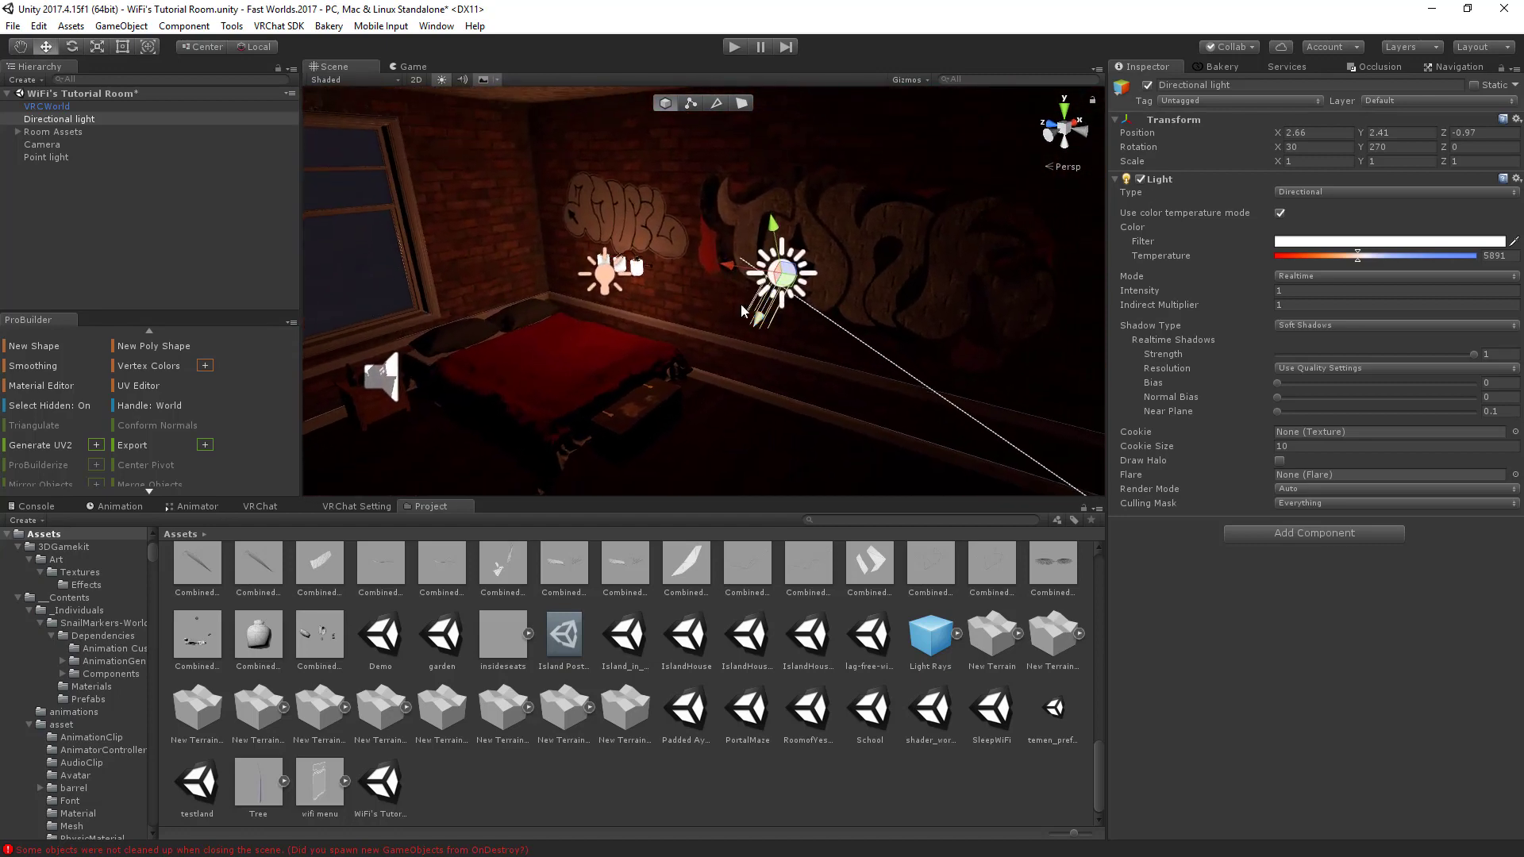
Limit the directional light's culling mask to the Player layer and deactivate the light object.
click(1314, 503)
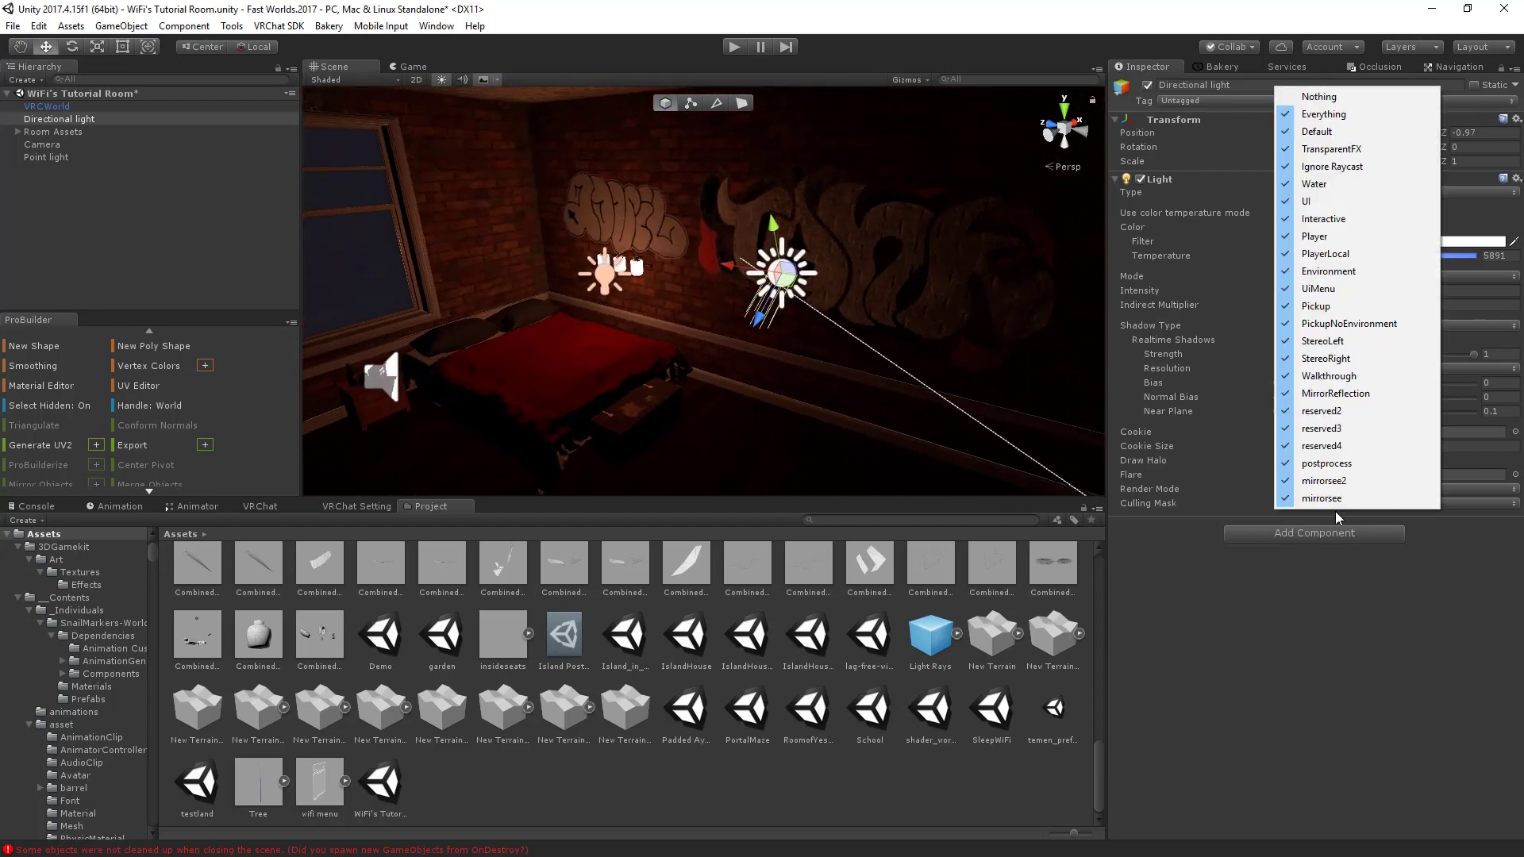
click(1319, 97)
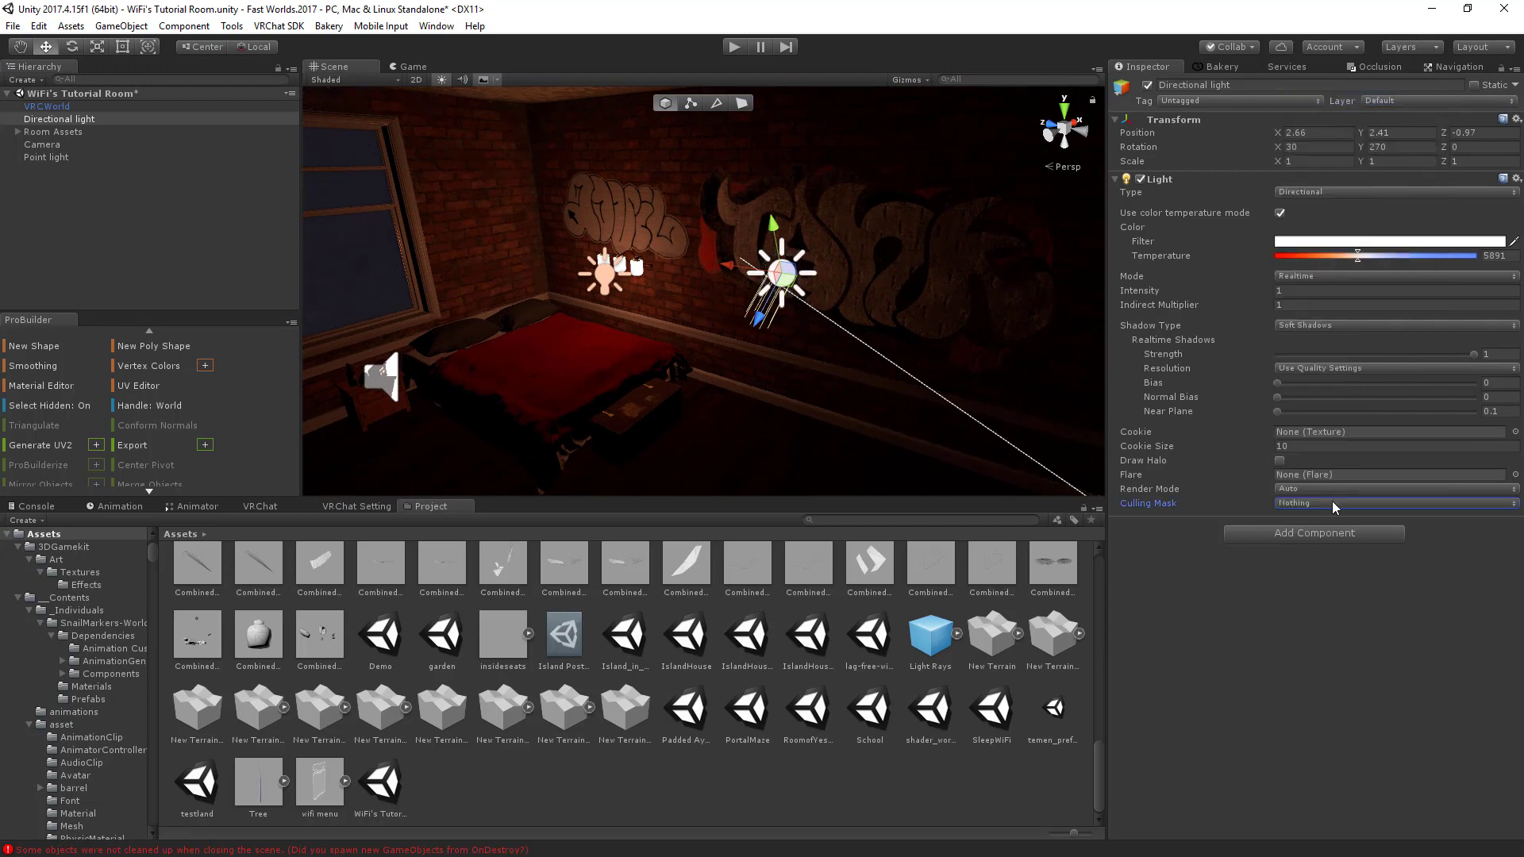
click(1320, 505)
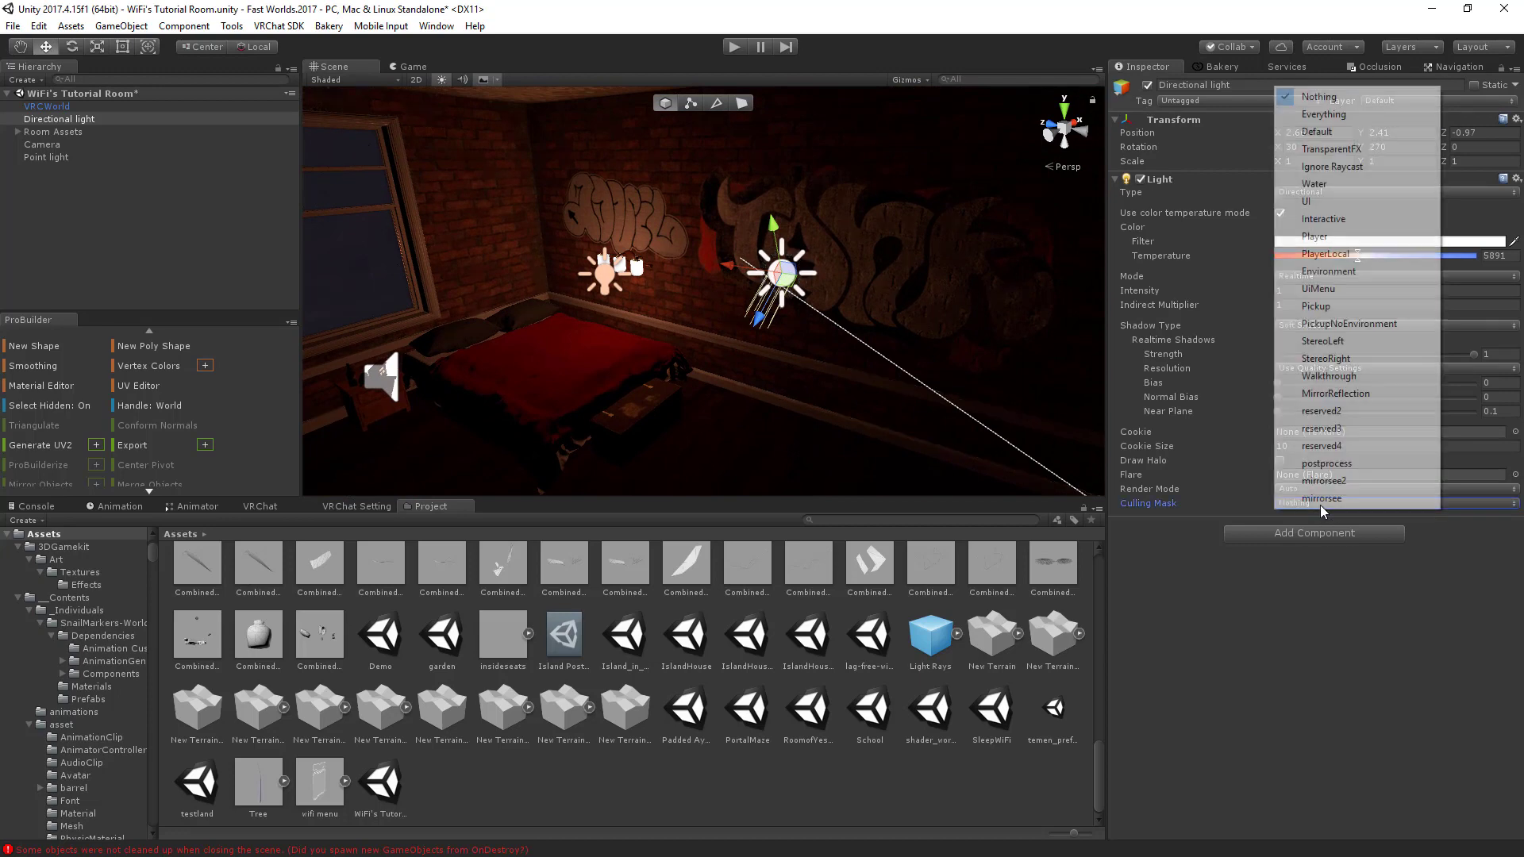
click(1317, 231)
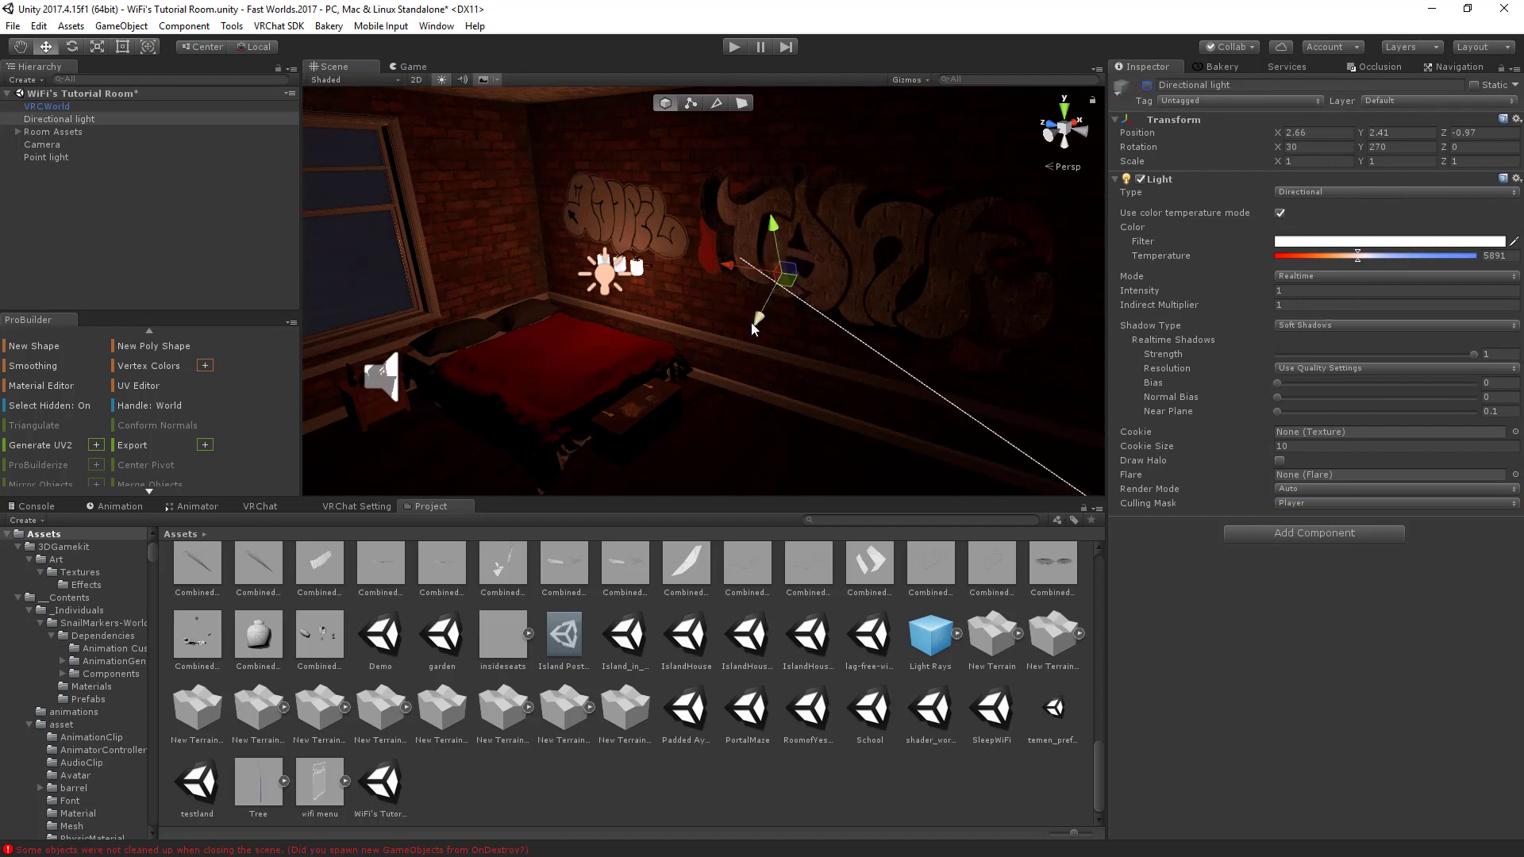
Add a Box Collider to the BeerBottle on the nightstand.
middle_drag(750, 322, 838, 325)
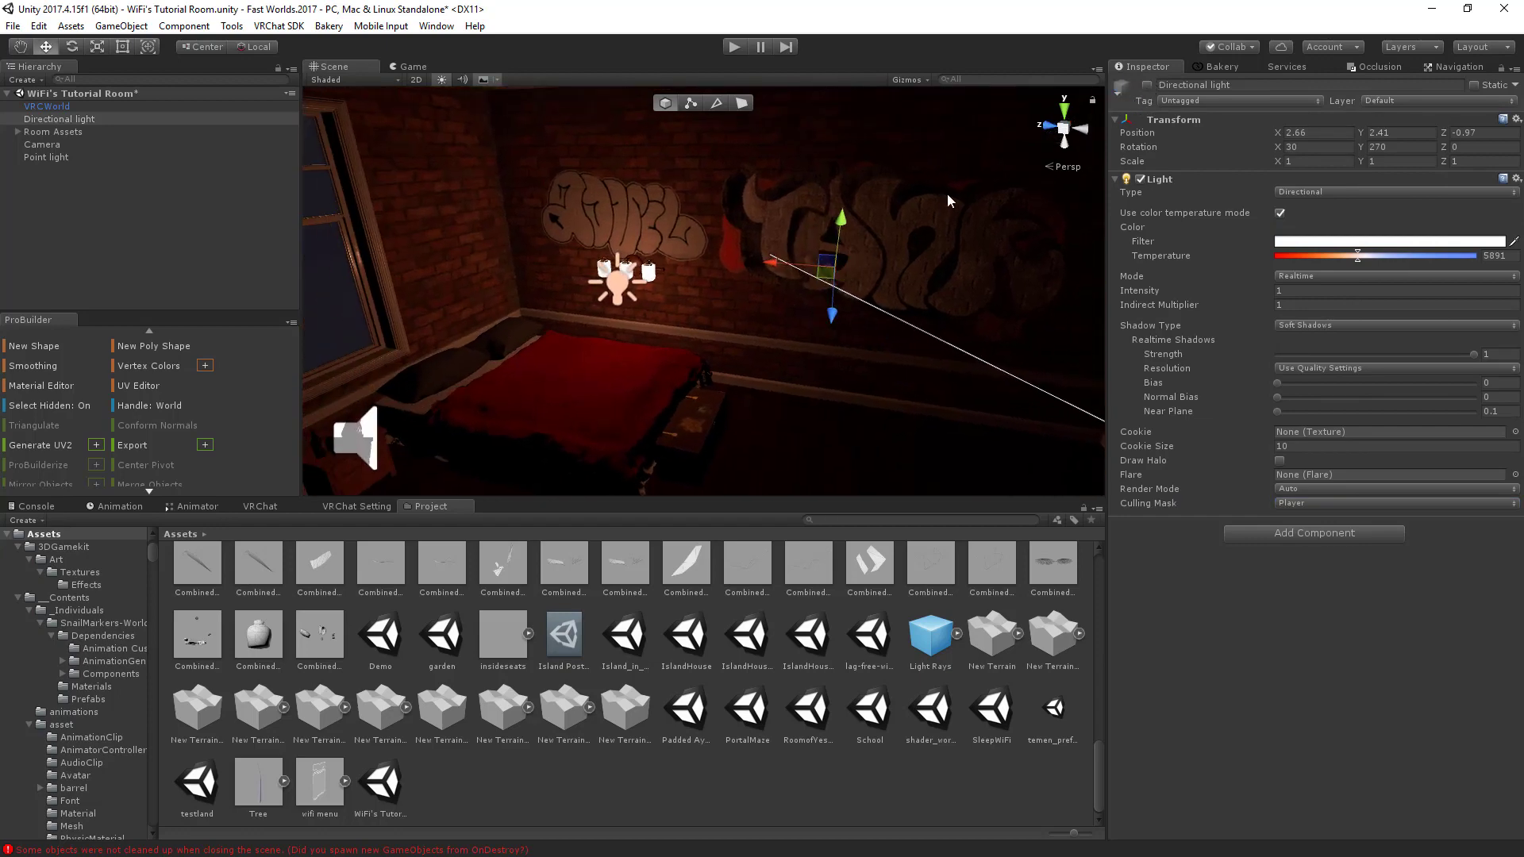
right_drag(949, 200, 700, 340)
right_drag(897, 242, 981, 210)
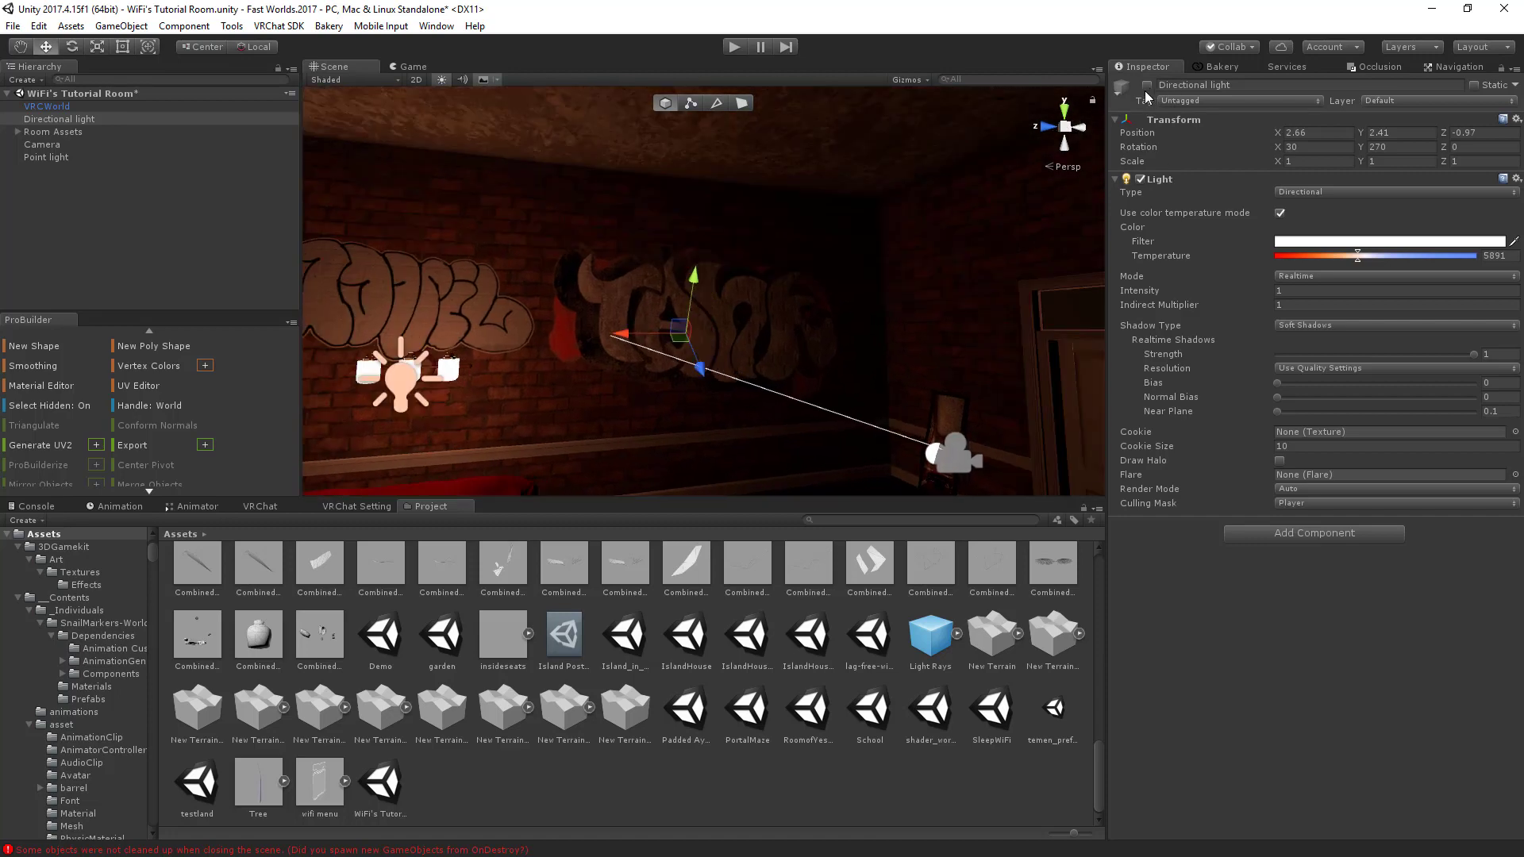
right_drag(793, 282, 371, 490)
middle_drag(572, 425, 710, 381)
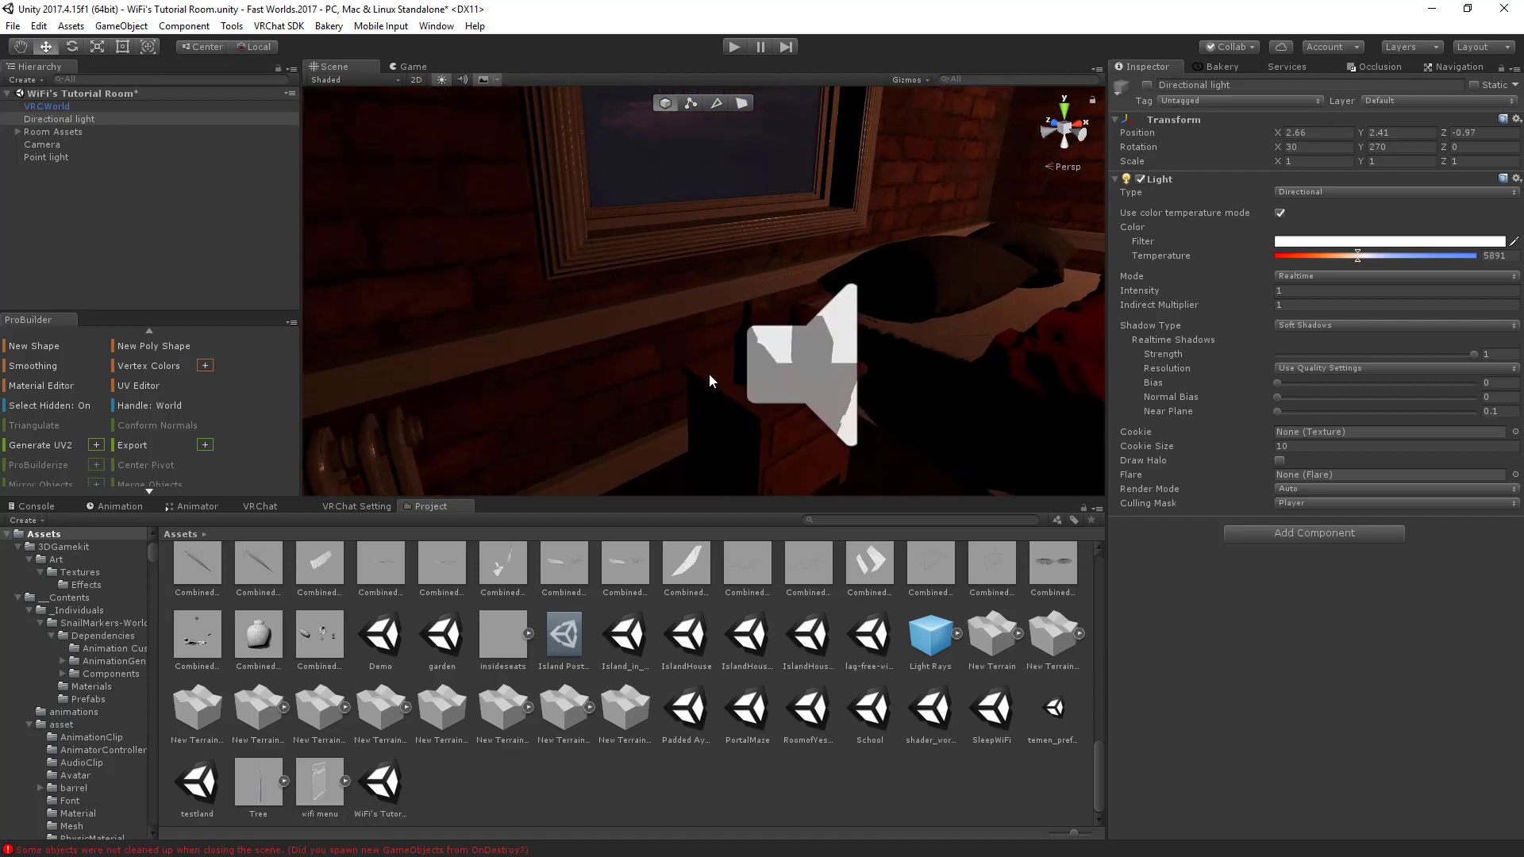
click(741, 348)
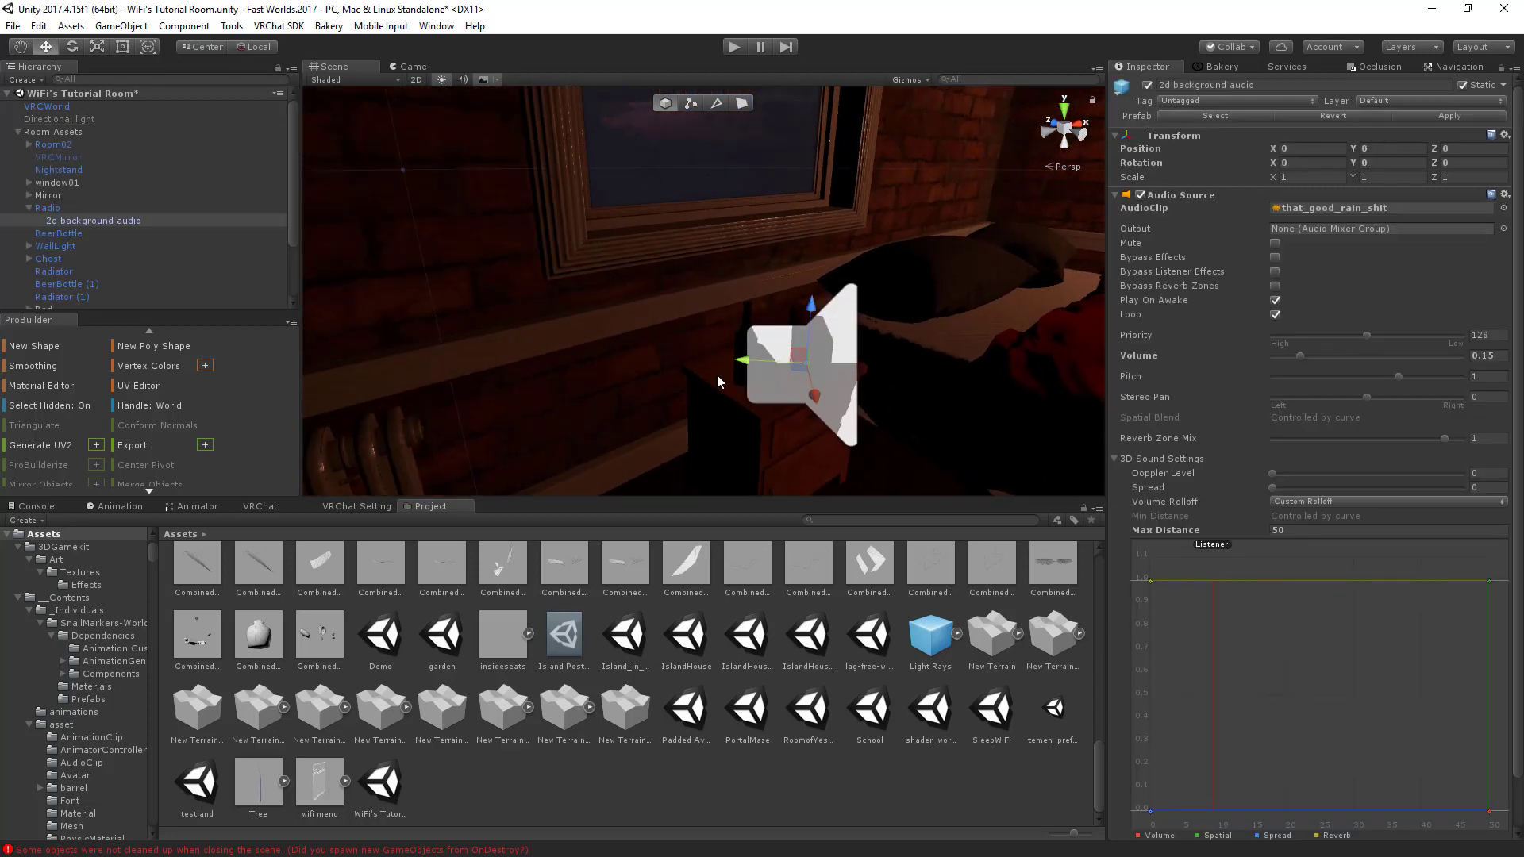
right_drag(717, 382, 826, 357)
click(865, 274)
right_drag(883, 308, 929, 437)
click(1302, 638)
text(box)
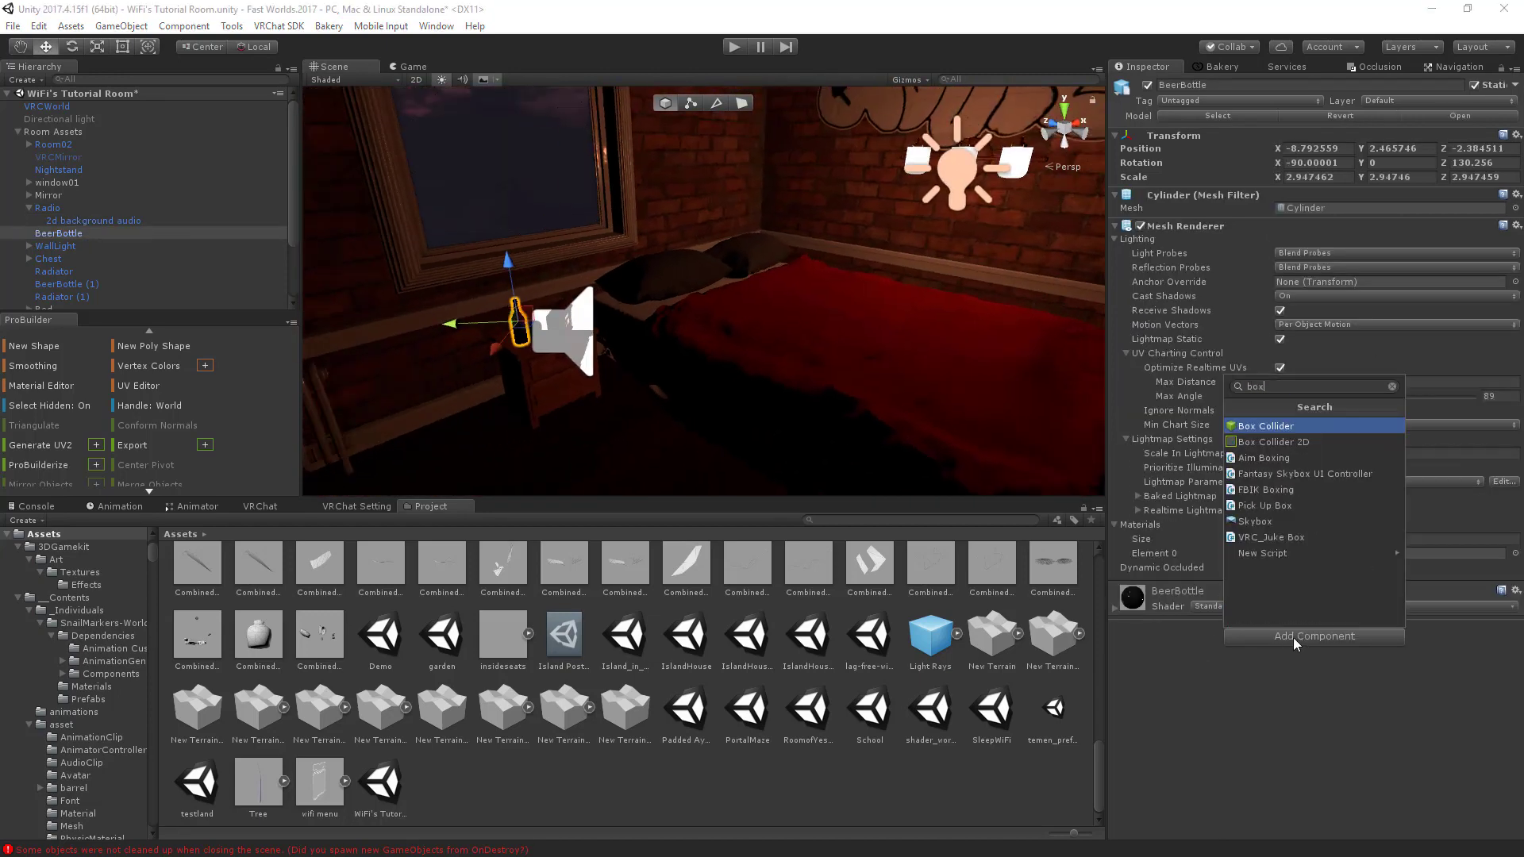
key(Return)
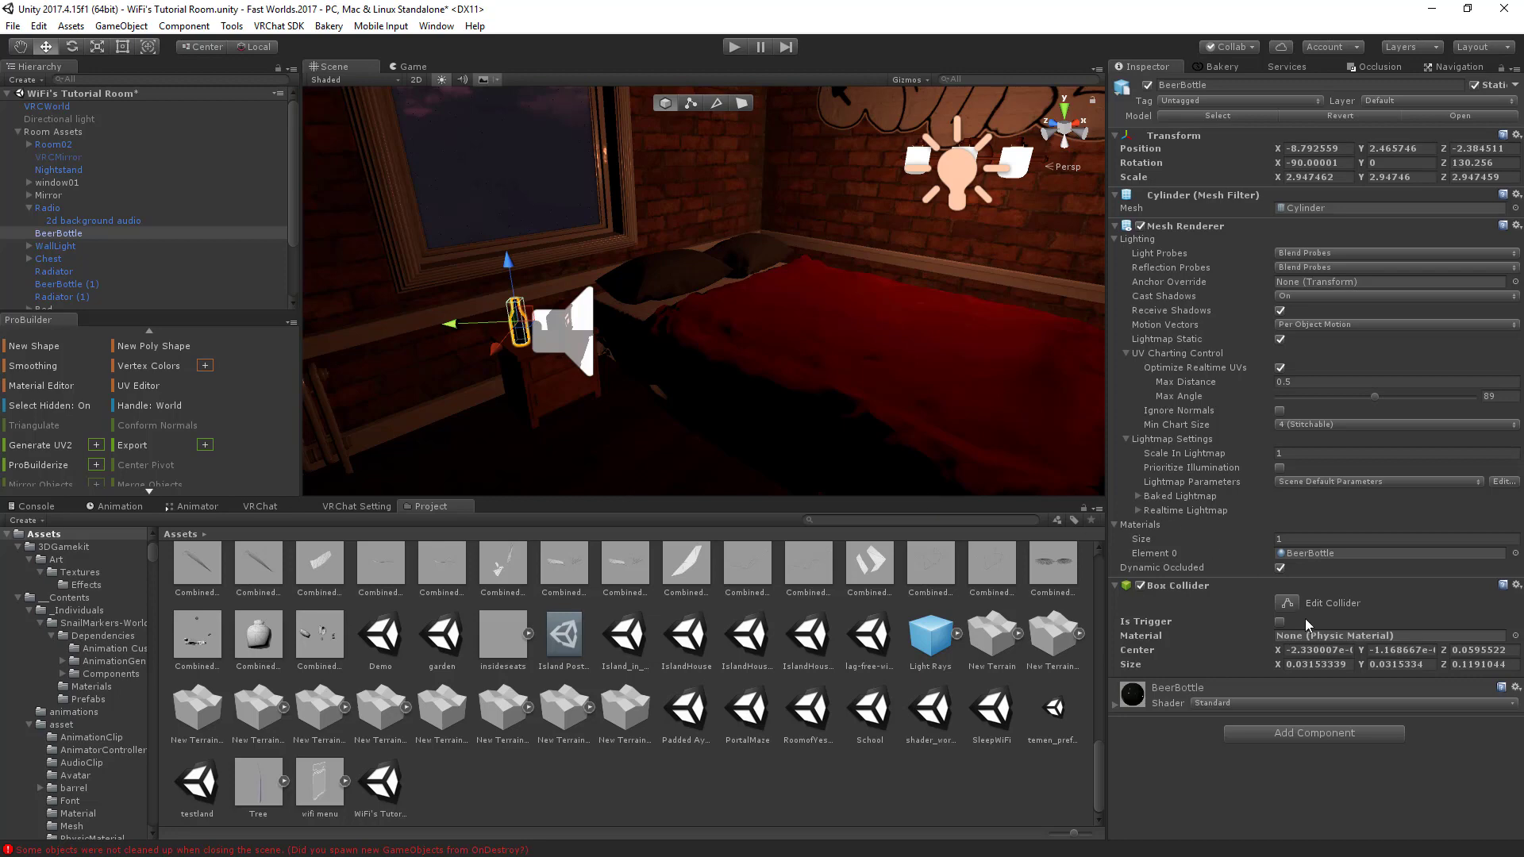
Make the BeerBottle's box collider a trigger and add a VRC_Trigger component to the bottle.
click(1301, 733)
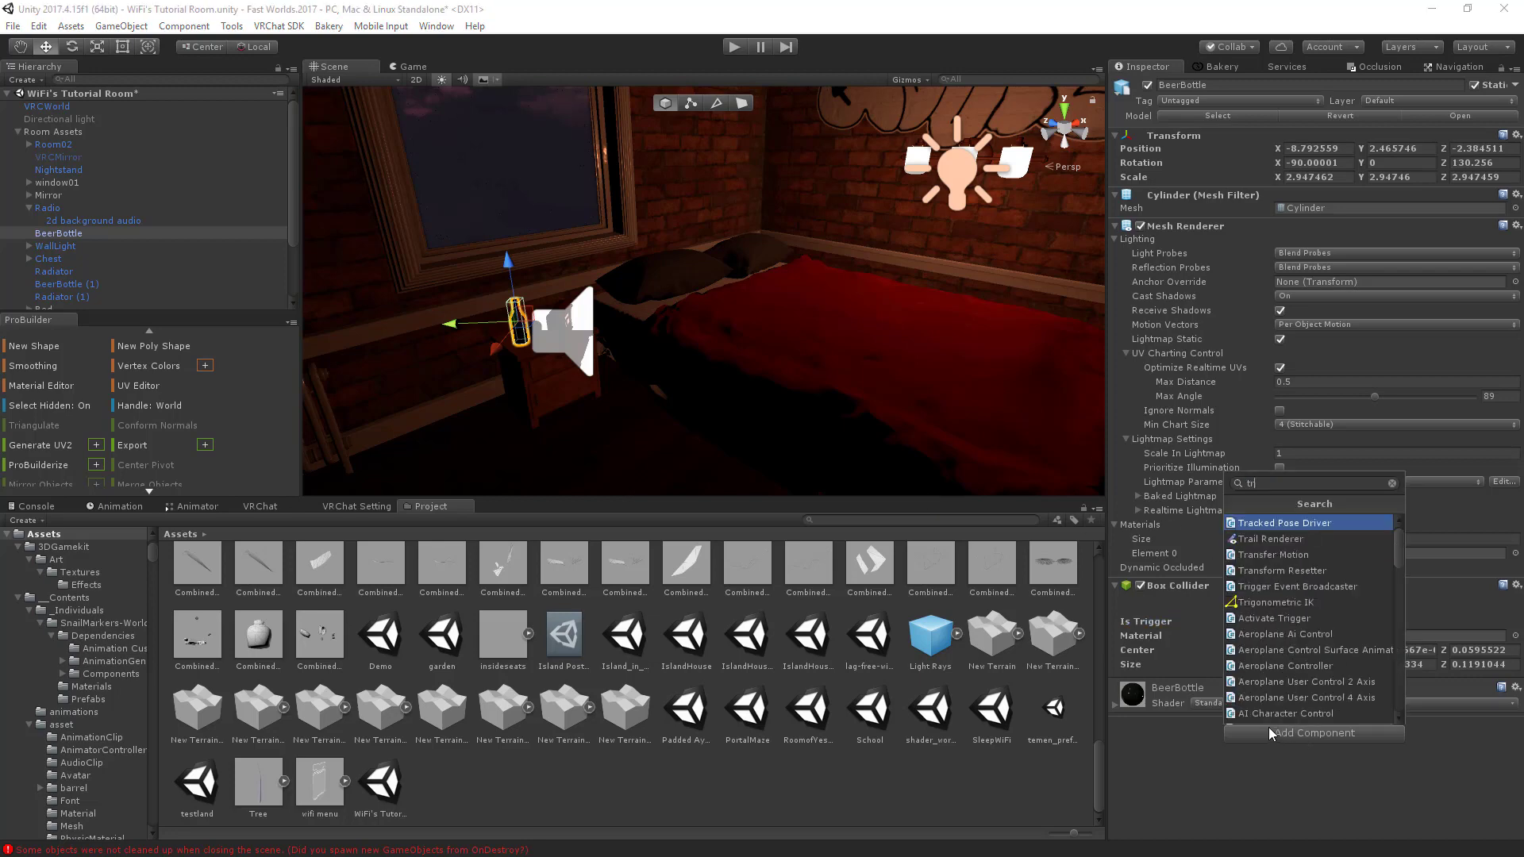
key(Down)
key(Down)
key(Down)
key(Down)
key(Return)
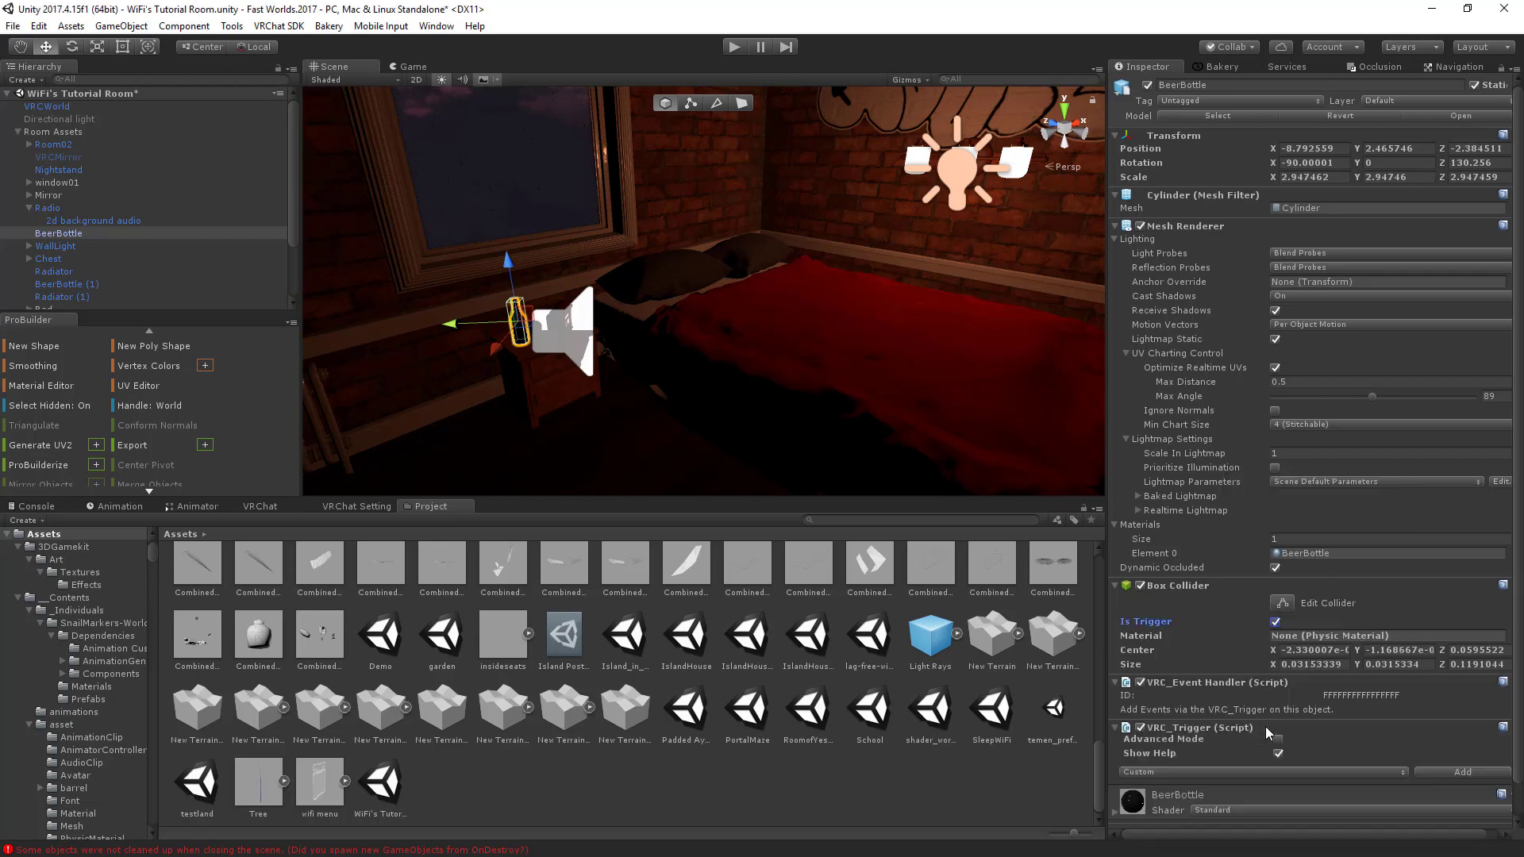
Add an OnInteract event to the BeerBottle's VRC_Trigger, with Advanced Mode enabled and the broadcast type set to Local.
scroll(1262, 742, down, 1)
click(1284, 737)
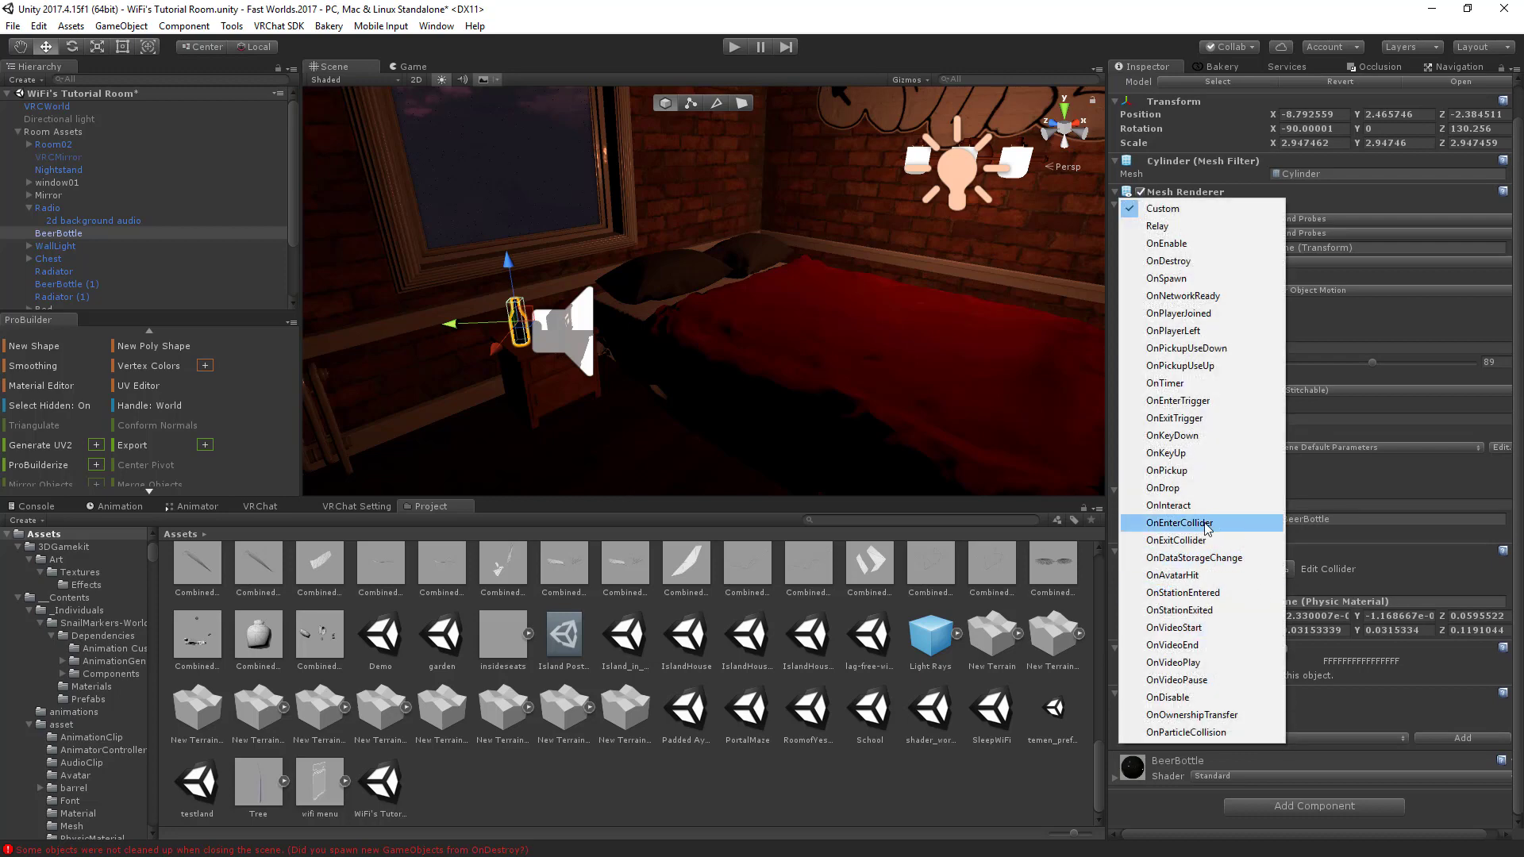
click(1167, 505)
click(1461, 738)
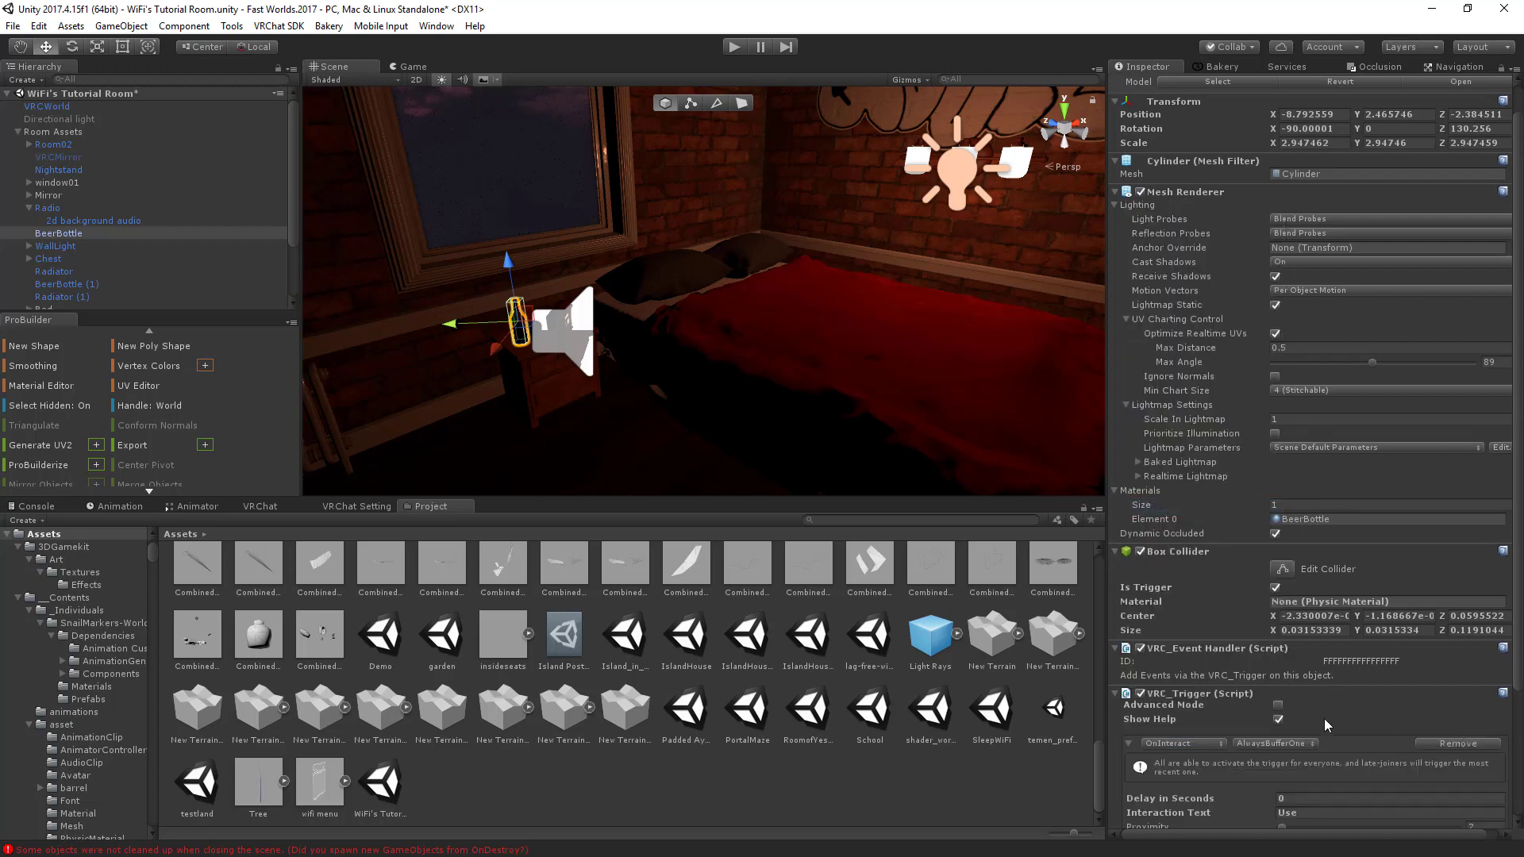
scroll(1311, 720, down, 3)
click(1285, 599)
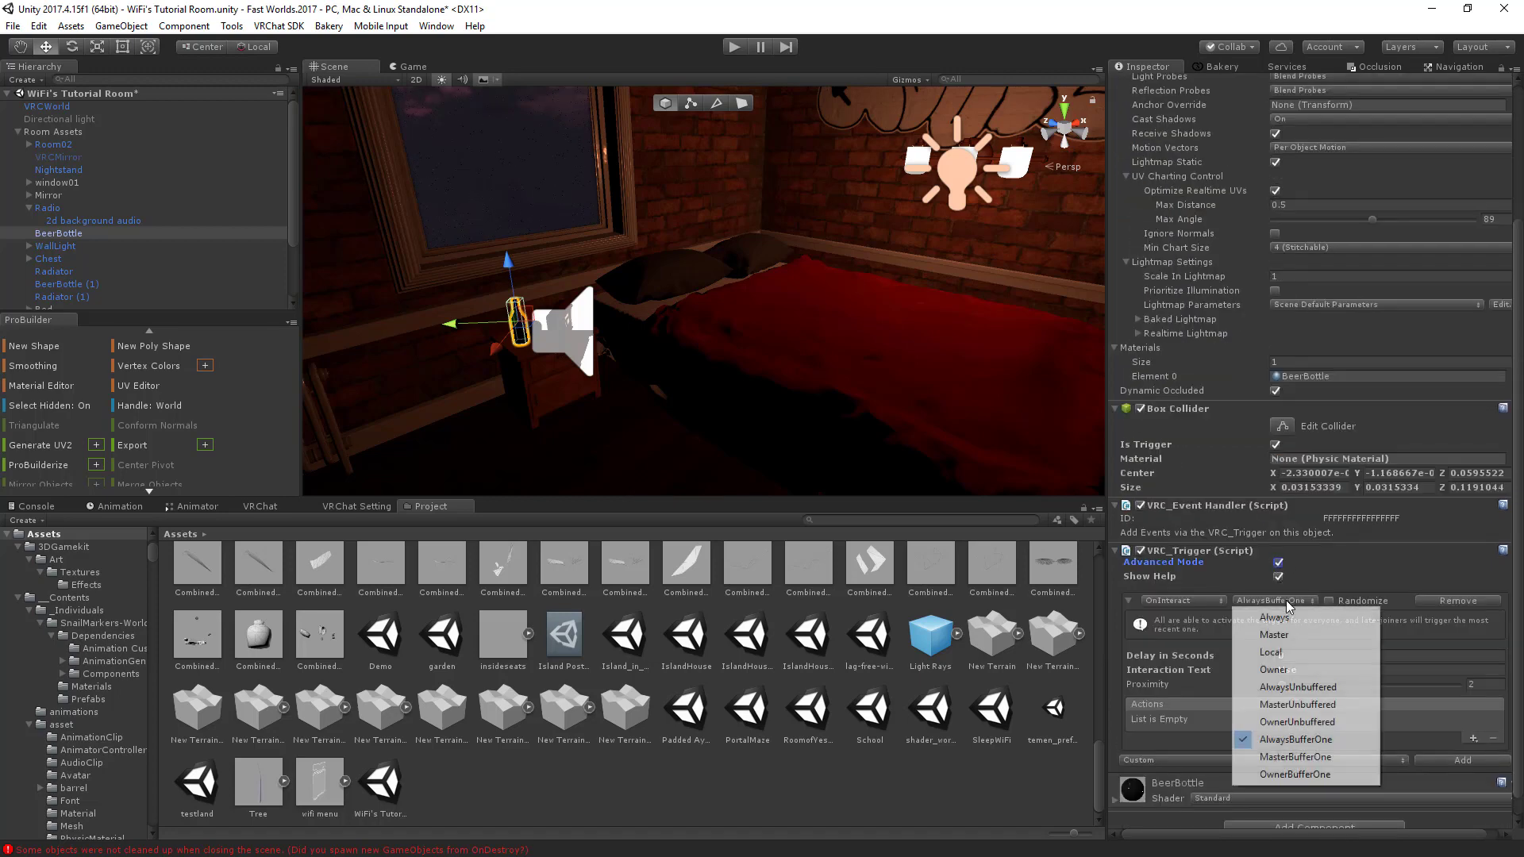
click(1294, 653)
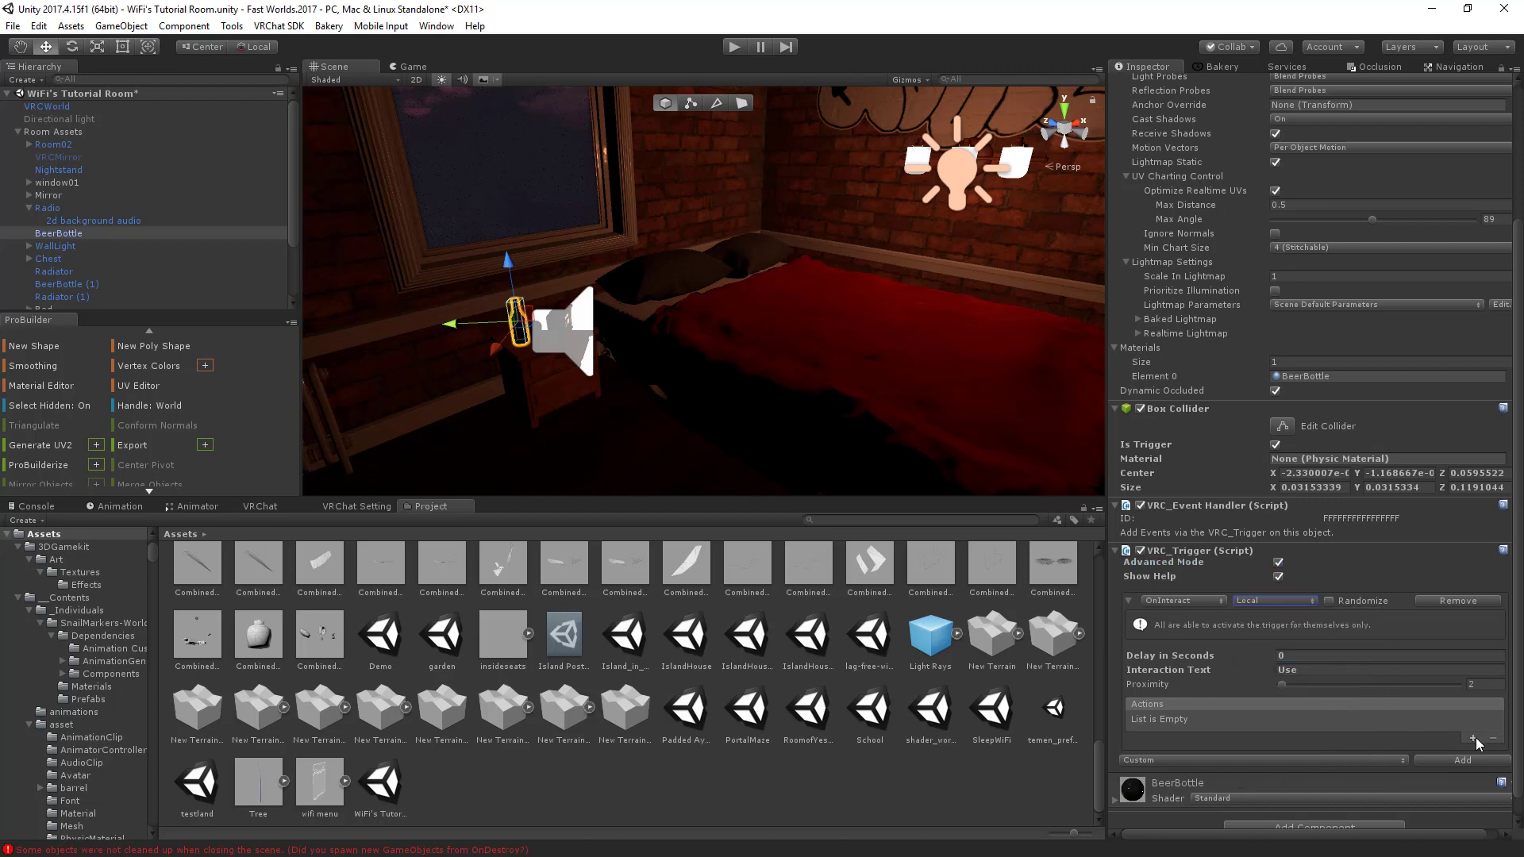
Add a SetGameObjectActive action to the OnInteract event with Directional light as receiver and the operation set to Toggle.
click(1474, 738)
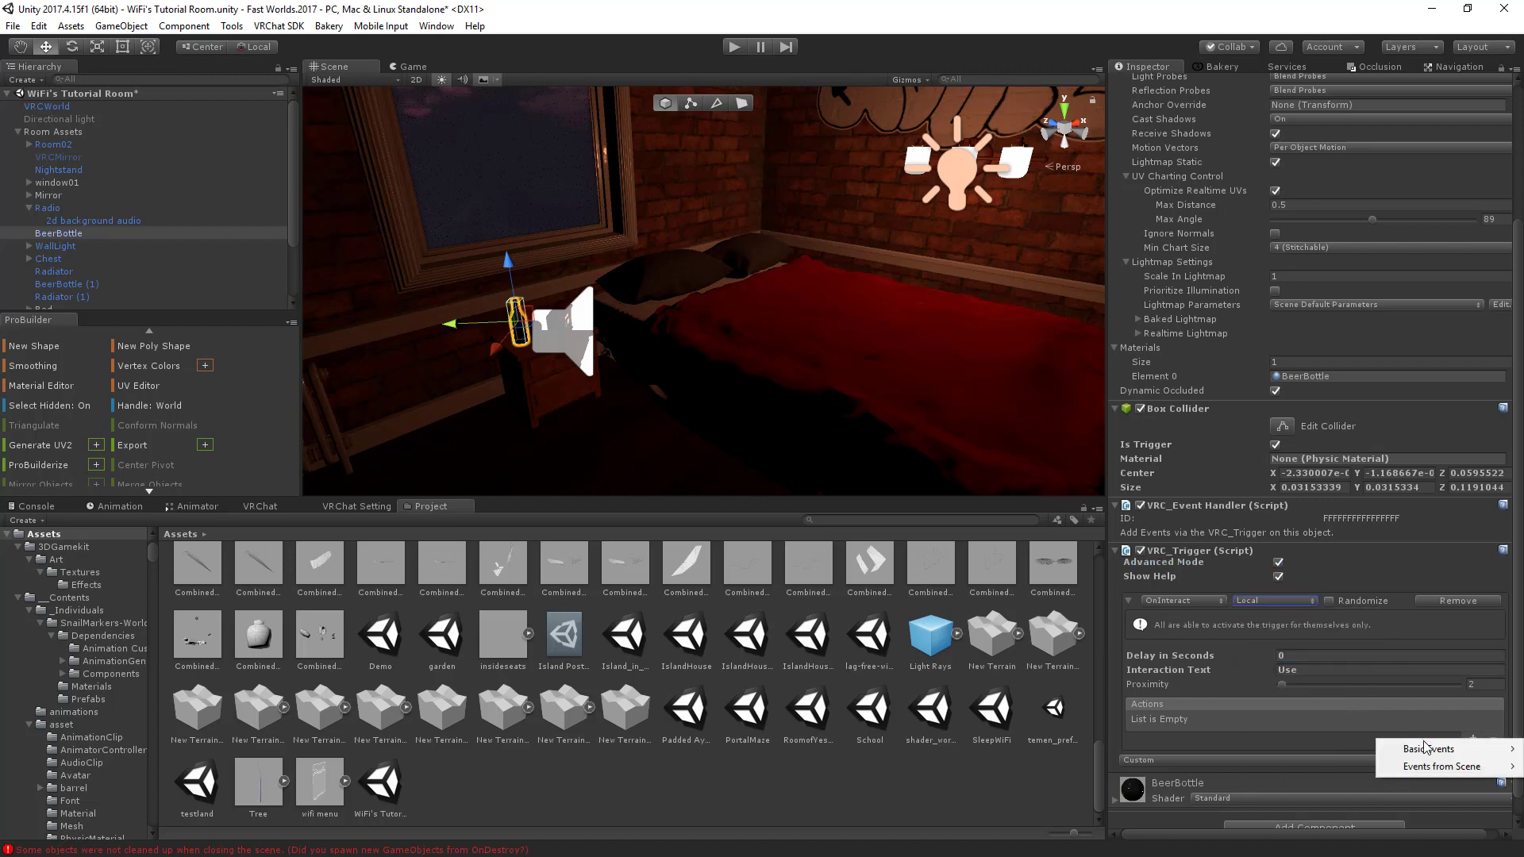
mouse_move(1426, 747)
click(1299, 597)
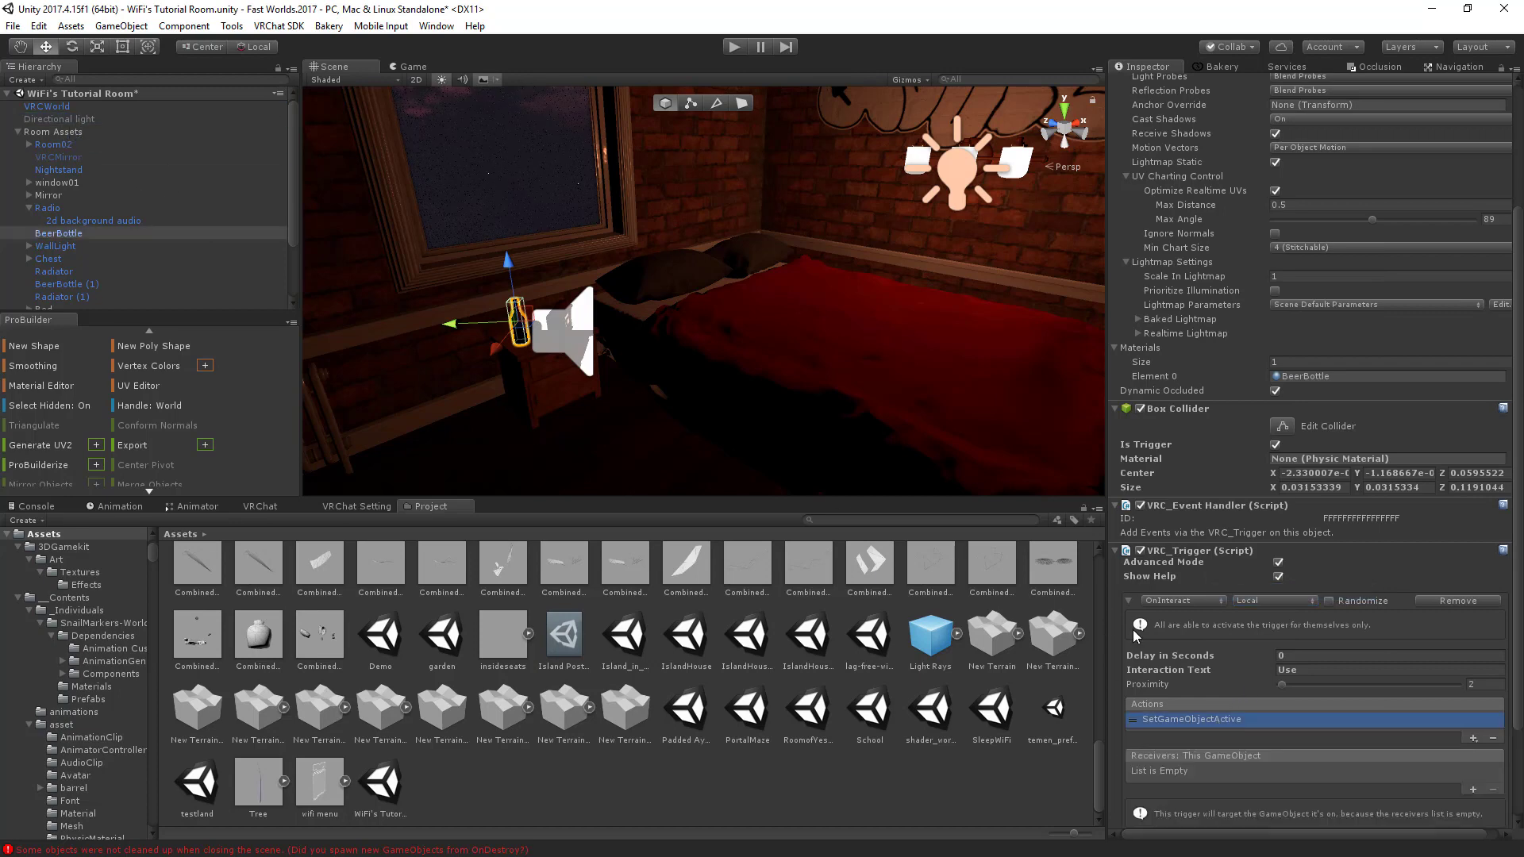
drag(1188, 751, 1190, 758)
scroll(1271, 773, down, 2)
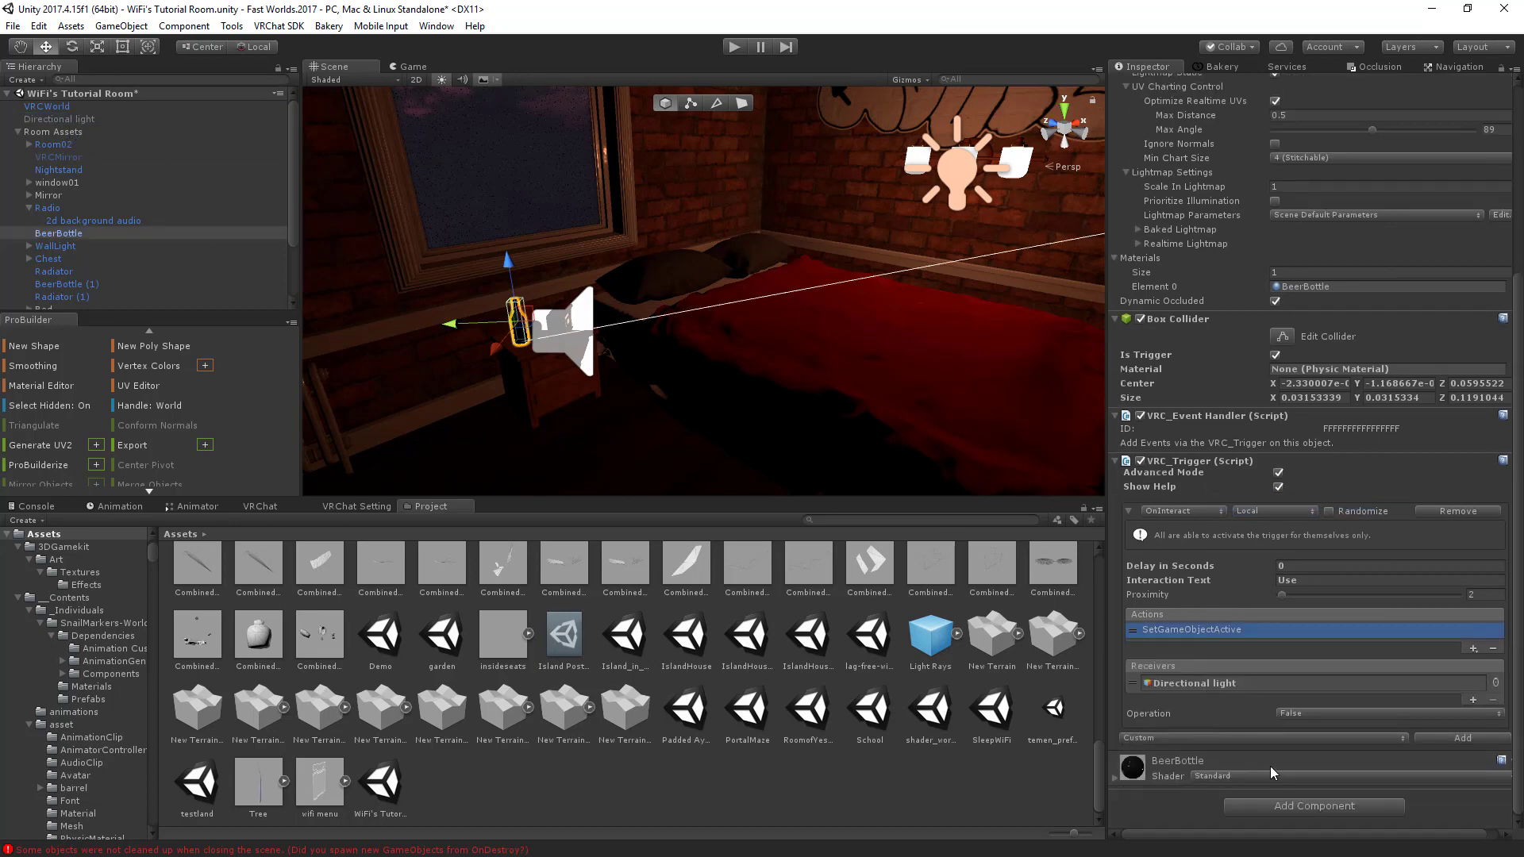
click(1299, 716)
click(1317, 765)
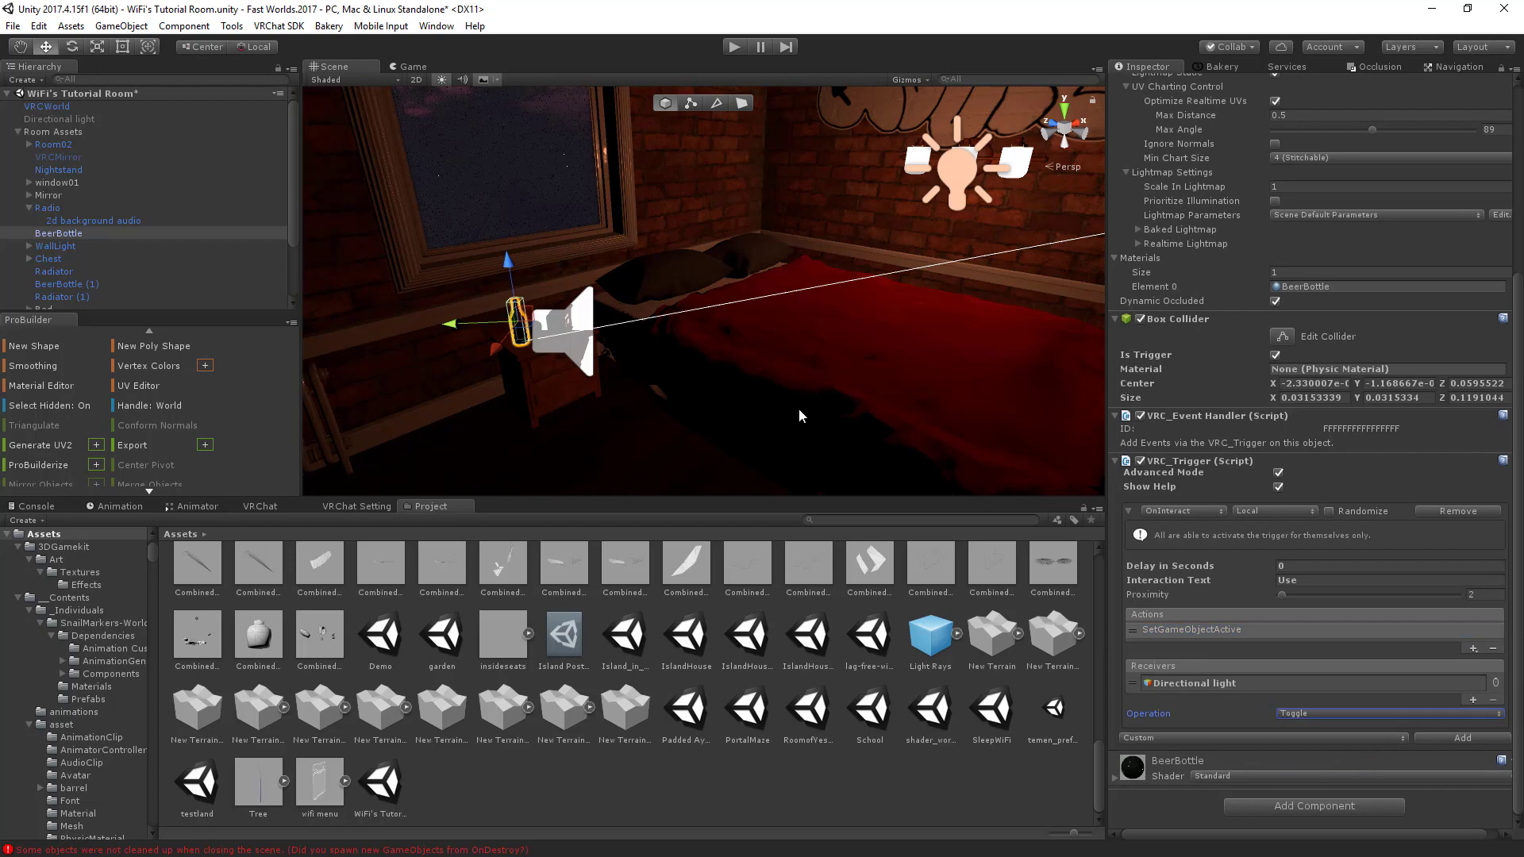
Examine the bottle on the nightstand, then select the point light at the wall lamp and view it within the room.
right_drag(799, 408, 757, 367)
key(s)
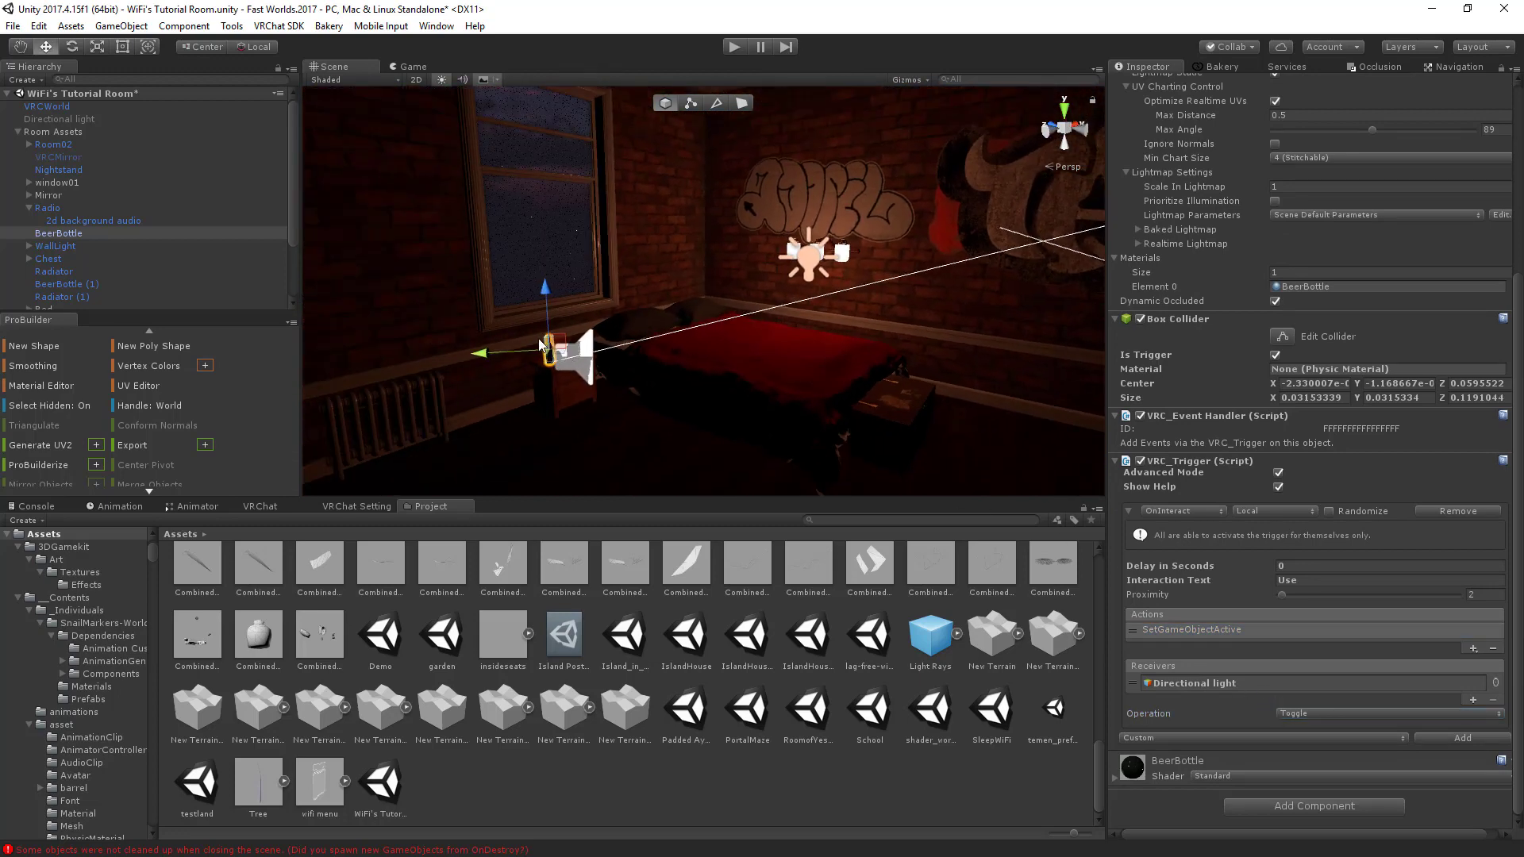
right_drag(540, 345, 688, 357)
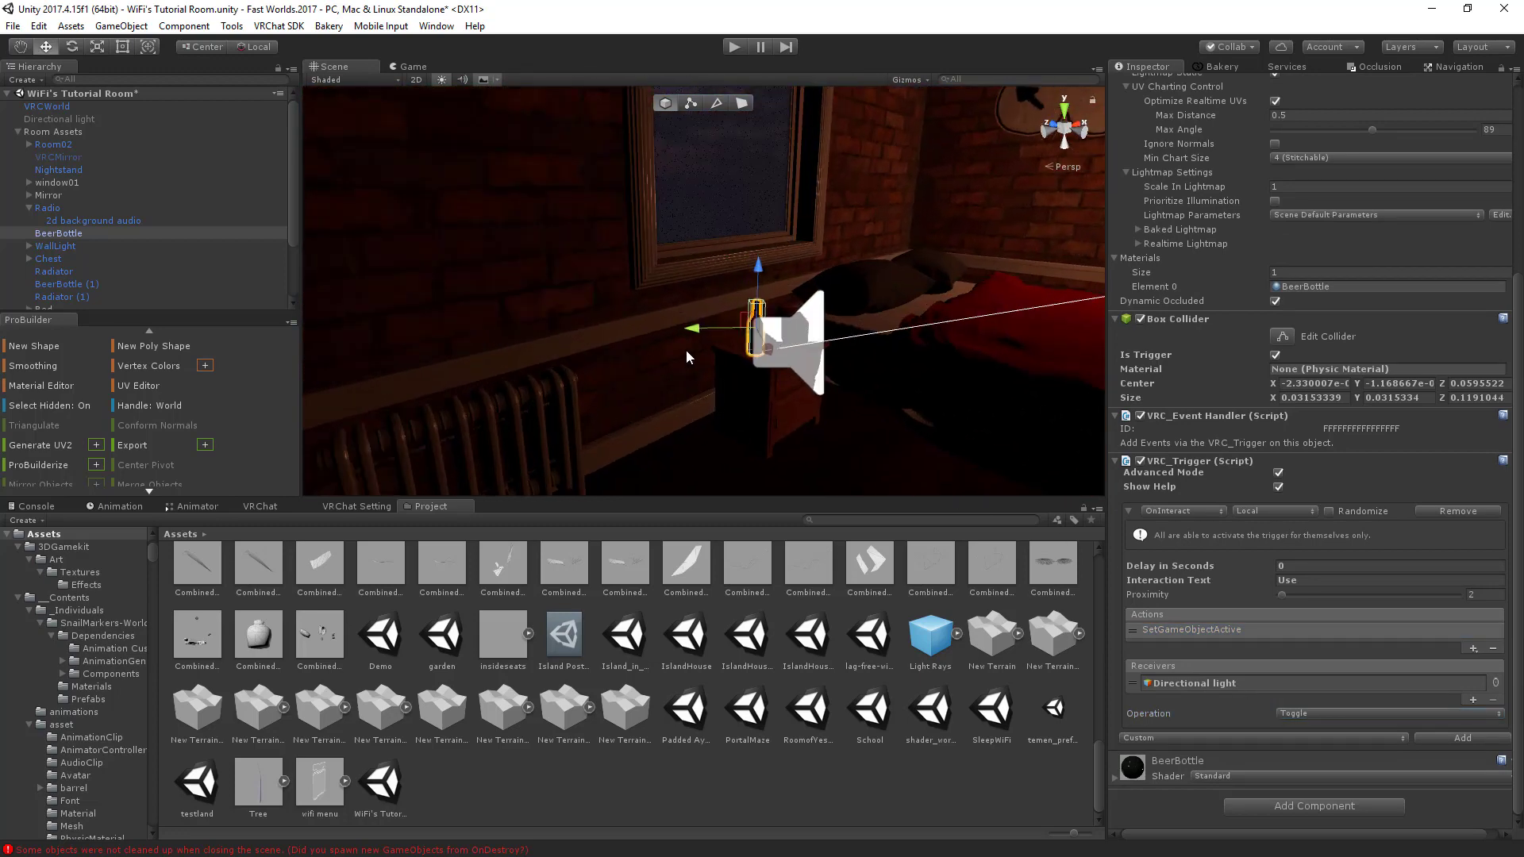
right_drag(767, 332, 591, 257)
key(s)
key(w)
click(592, 260)
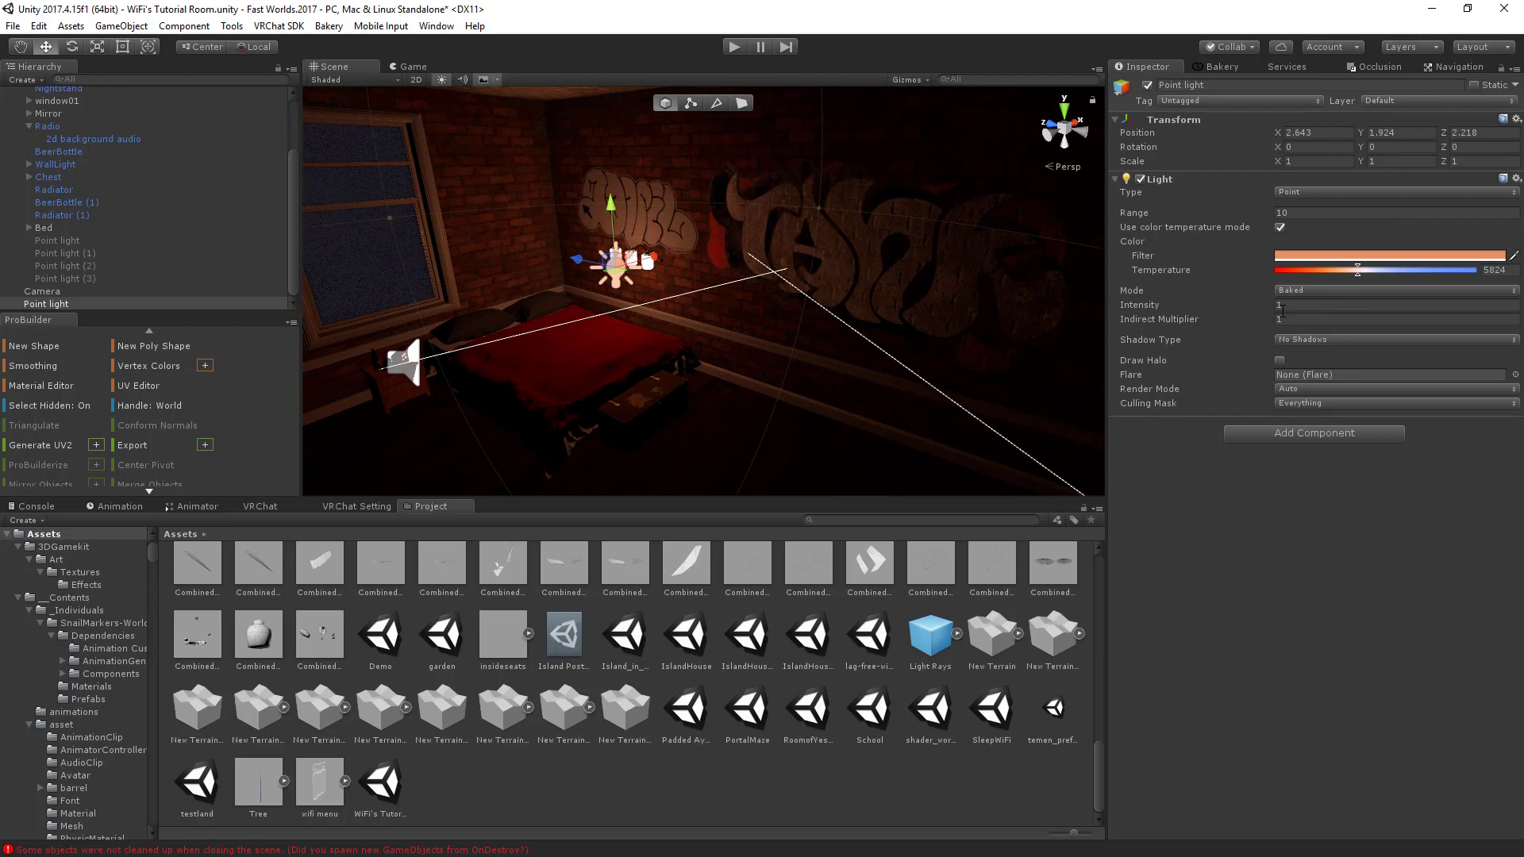
key(f)
right_drag(789, 349, 692, 384)
right_drag(654, 271, 449, 290)
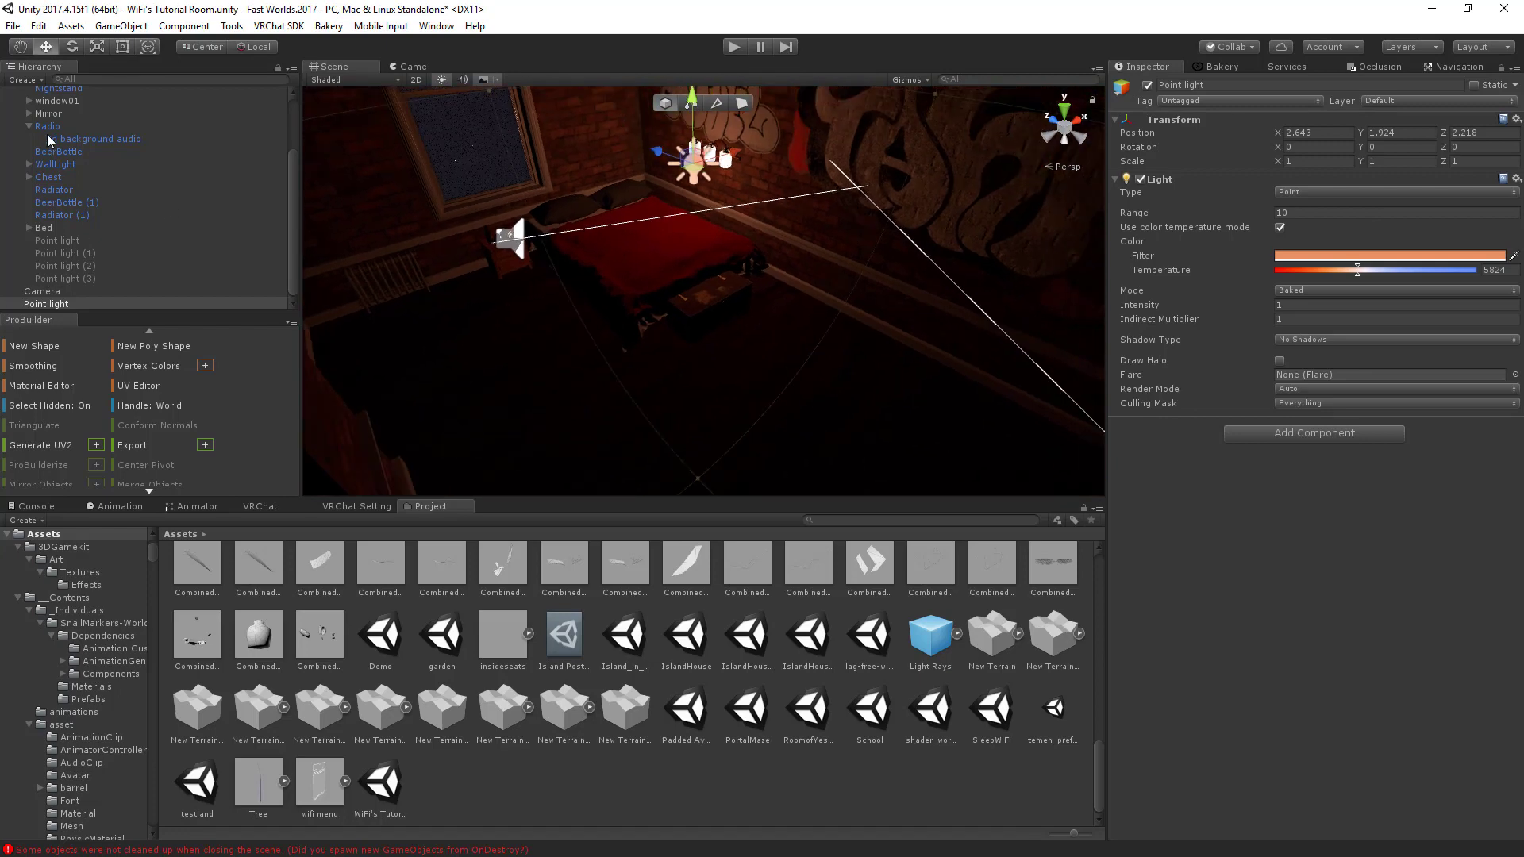
Add a Reflection Probe to the WiFi's Tutorial Room scene.
scroll(56, 121, up, 3)
right_click(87, 95)
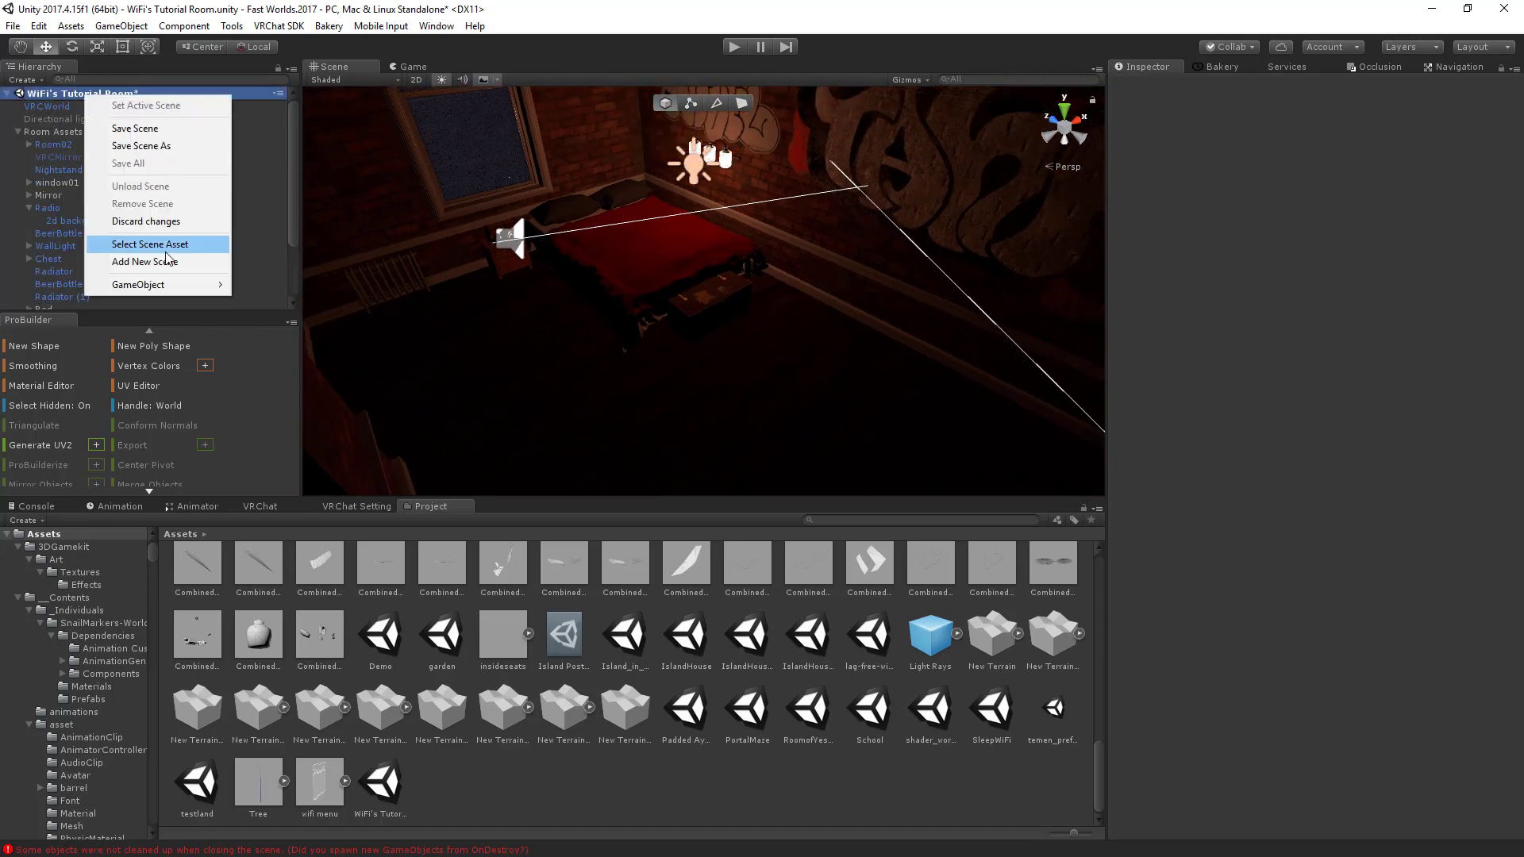
mouse_move(175, 284)
mouse_move(288, 357)
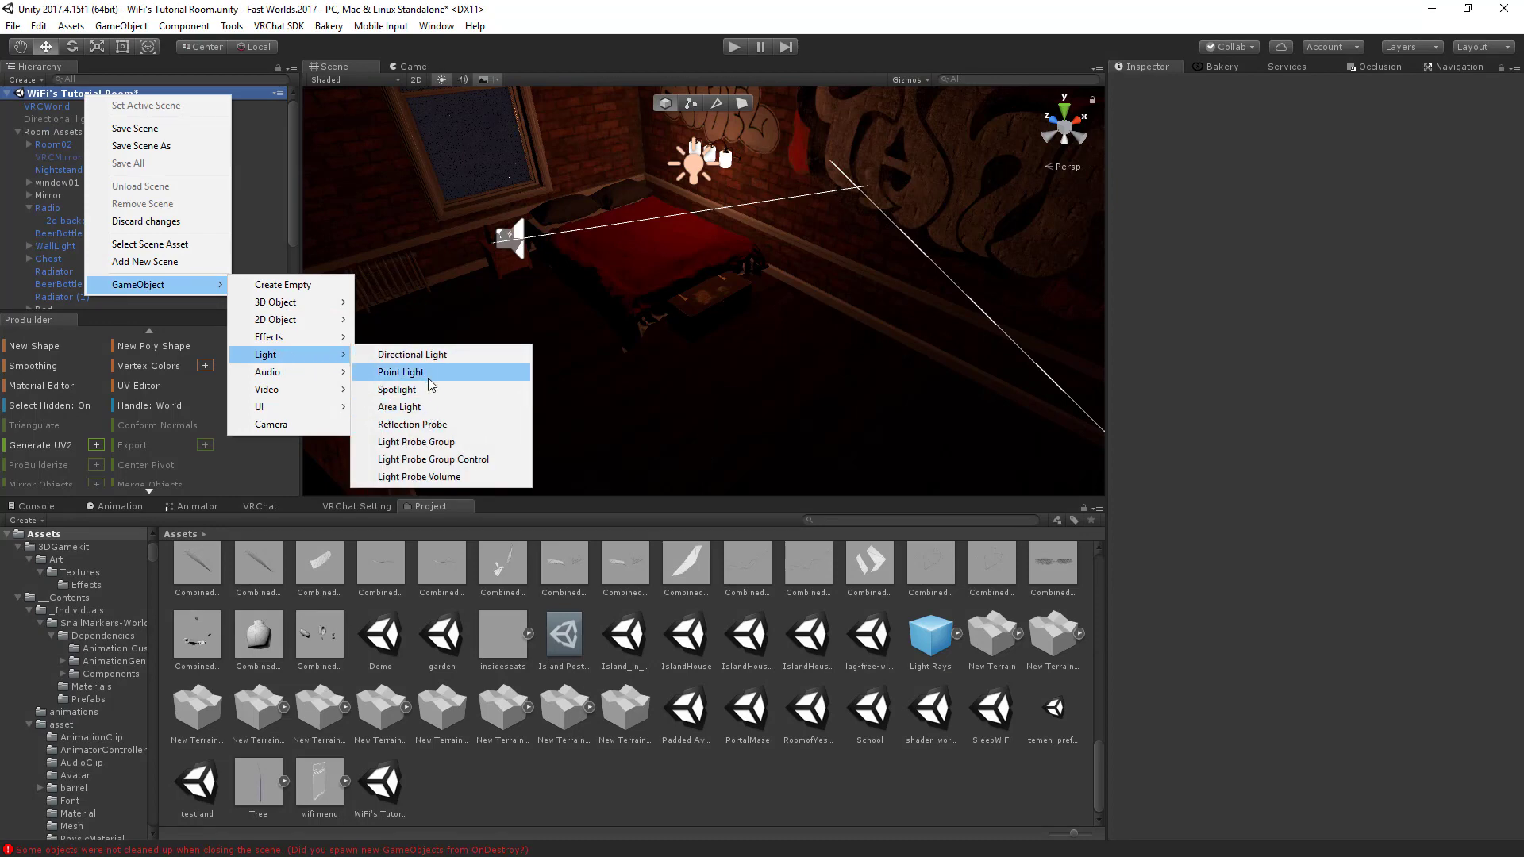
click(441, 427)
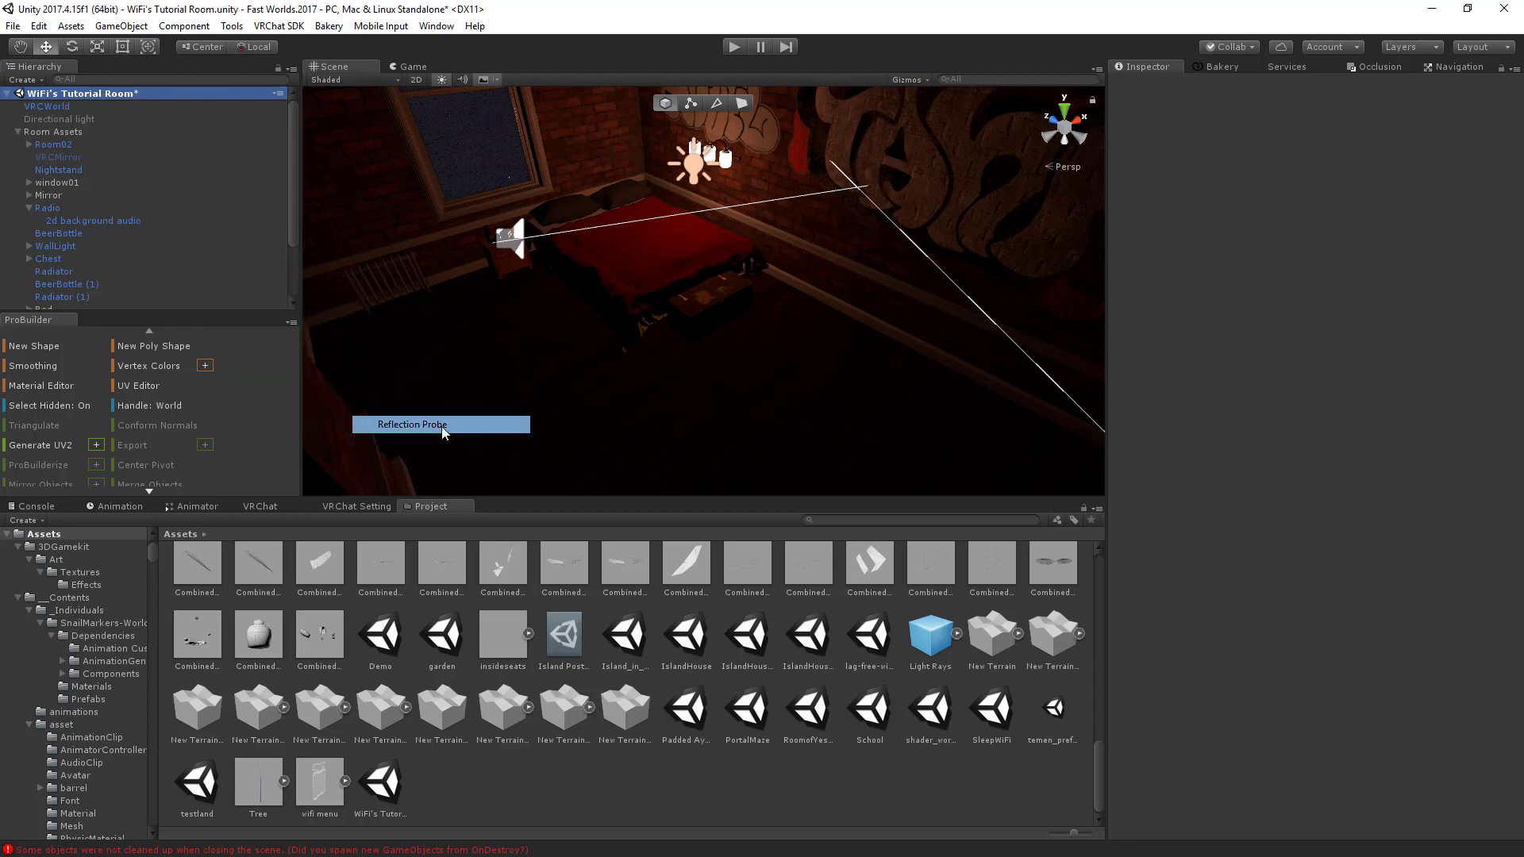
Move the reflection probe inside the bedroom to about X 0.52, Y 3.56, Z 1.14.
key(f)
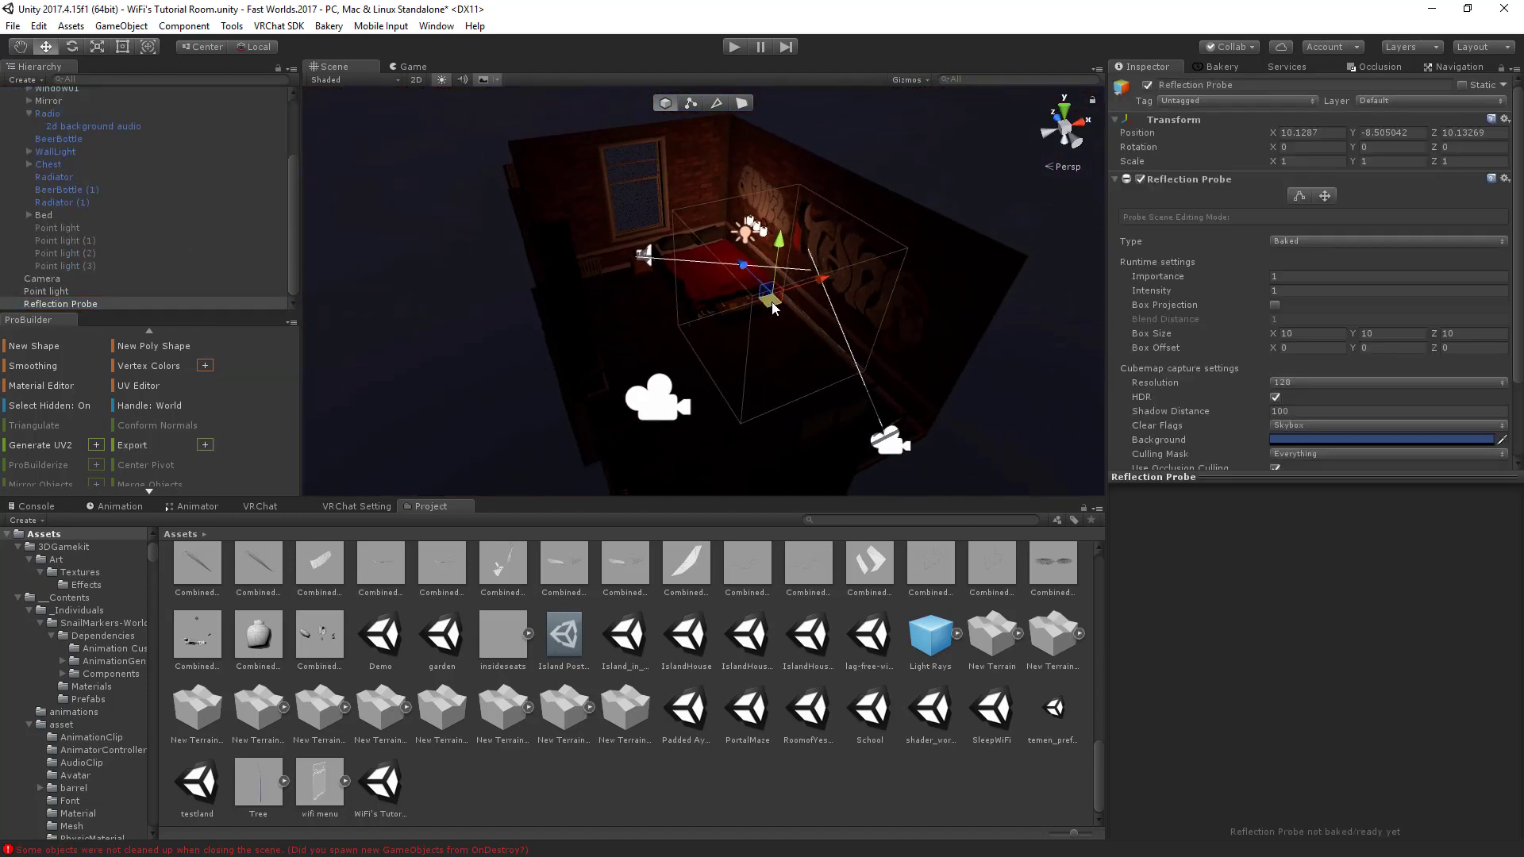
drag(772, 302, 695, 414)
drag(696, 351, 721, 202)
mouse_move(750, 269)
alt+mouse_down()
mouse_move(705, 240)
mouse_move(738, 216)
mouse_move(656, 267)
mouse_move(849, 319)
mouse_move(706, 229)
mouse_move(648, 239)
alt+mouse_up()
click(1299, 196)
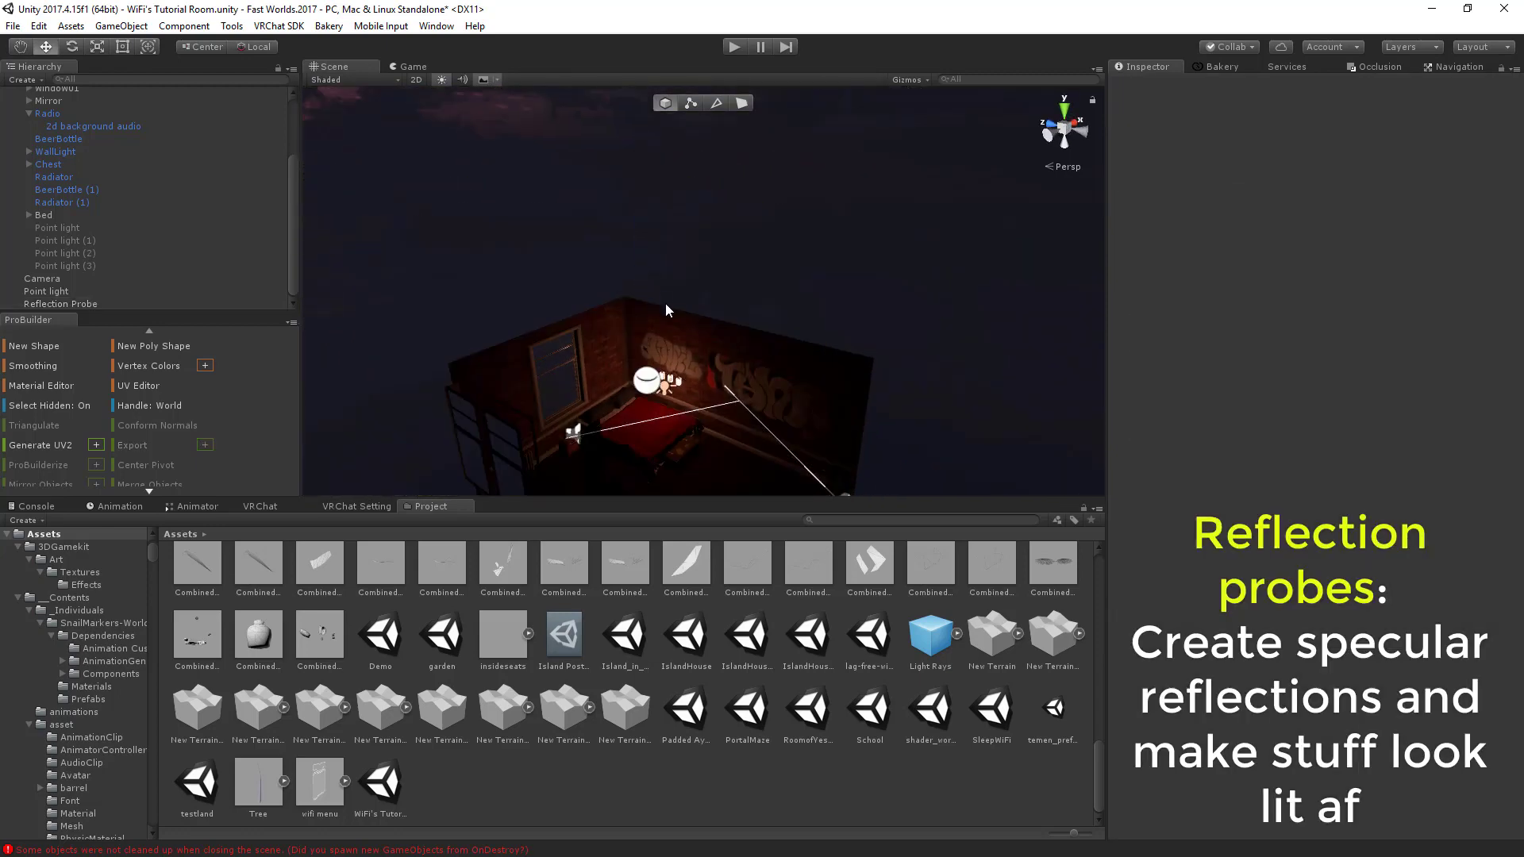
click(648, 384)
key(f)
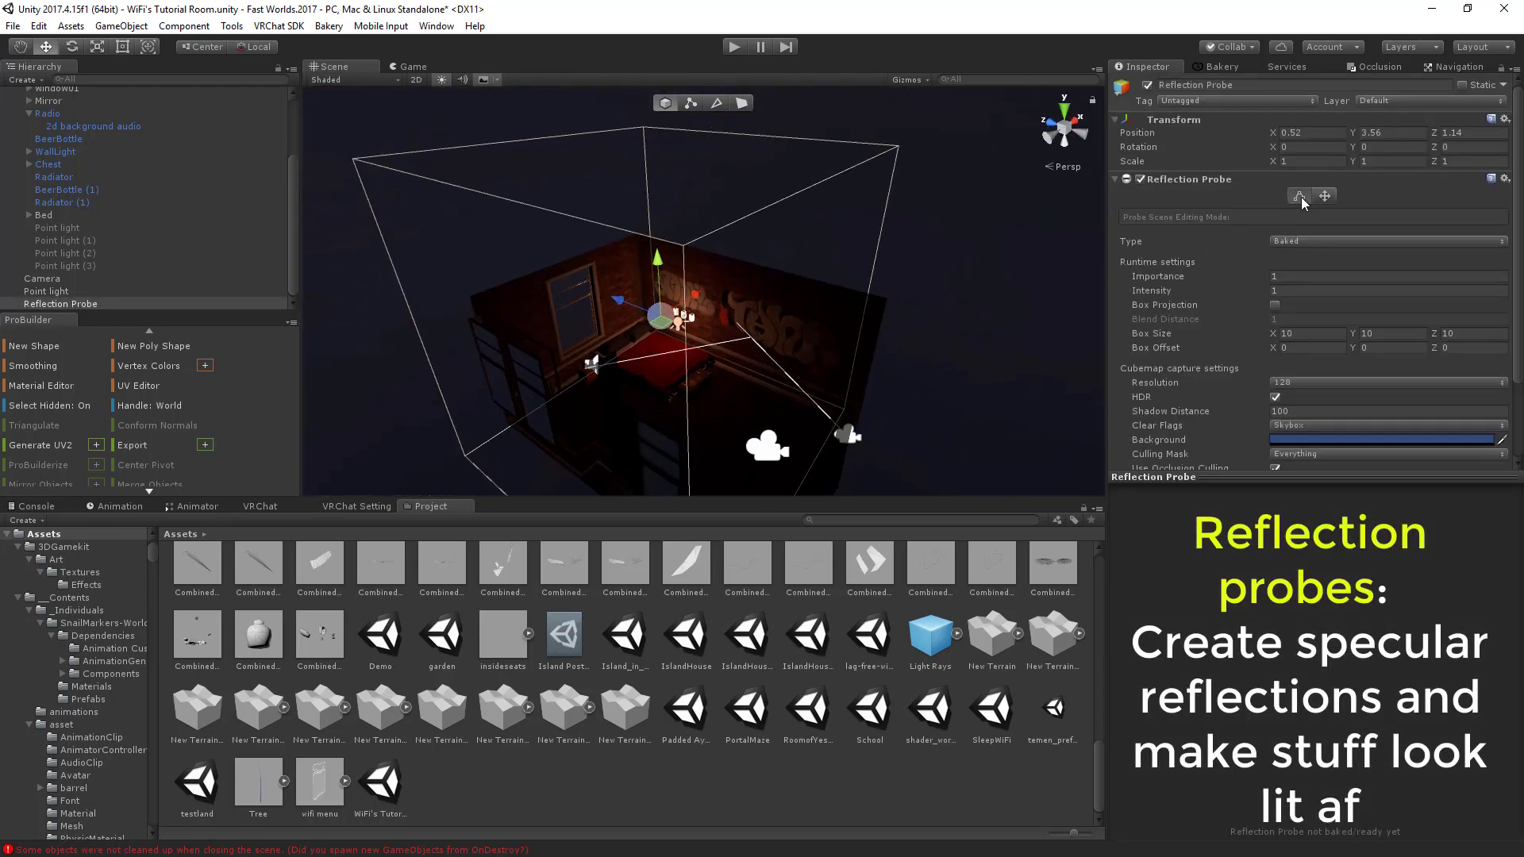
Lower the top of the reflection probe's box projection bounds toward the wall tops, giving a Y size of about 5.68.
click(1299, 196)
drag(651, 151, 659, 308)
right_drag(670, 317, 731, 287)
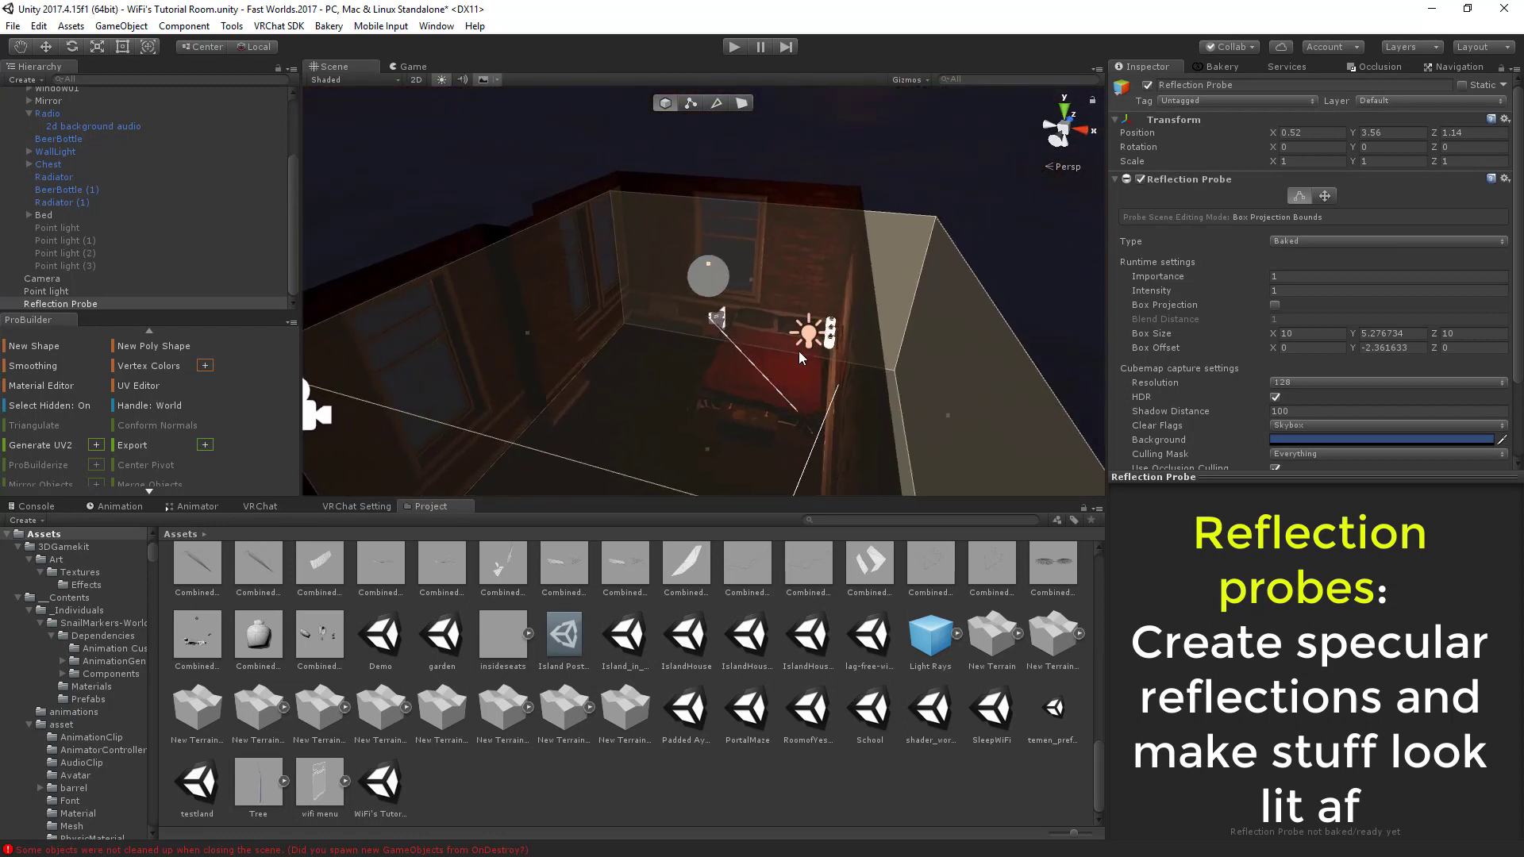
drag(708, 262, 712, 246)
right_drag(711, 246, 612, 341)
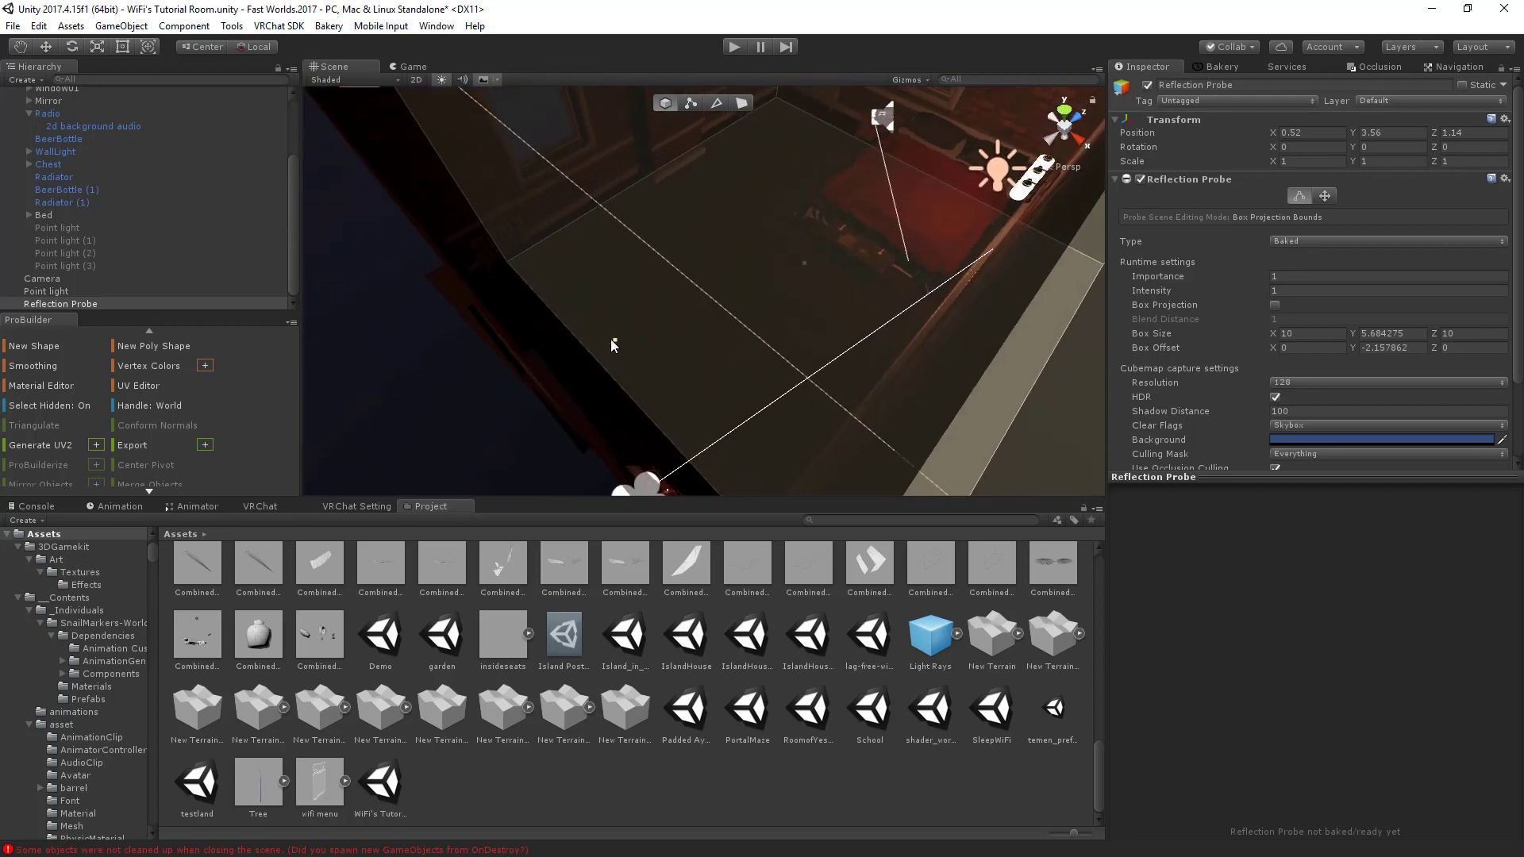
Adjust the side faces of the probe's bounds toward the room walls, to about 7.56 in X and 10.77 in Z.
drag(612, 341, 573, 367)
right_drag(573, 367, 746, 291)
drag(730, 287, 608, 297)
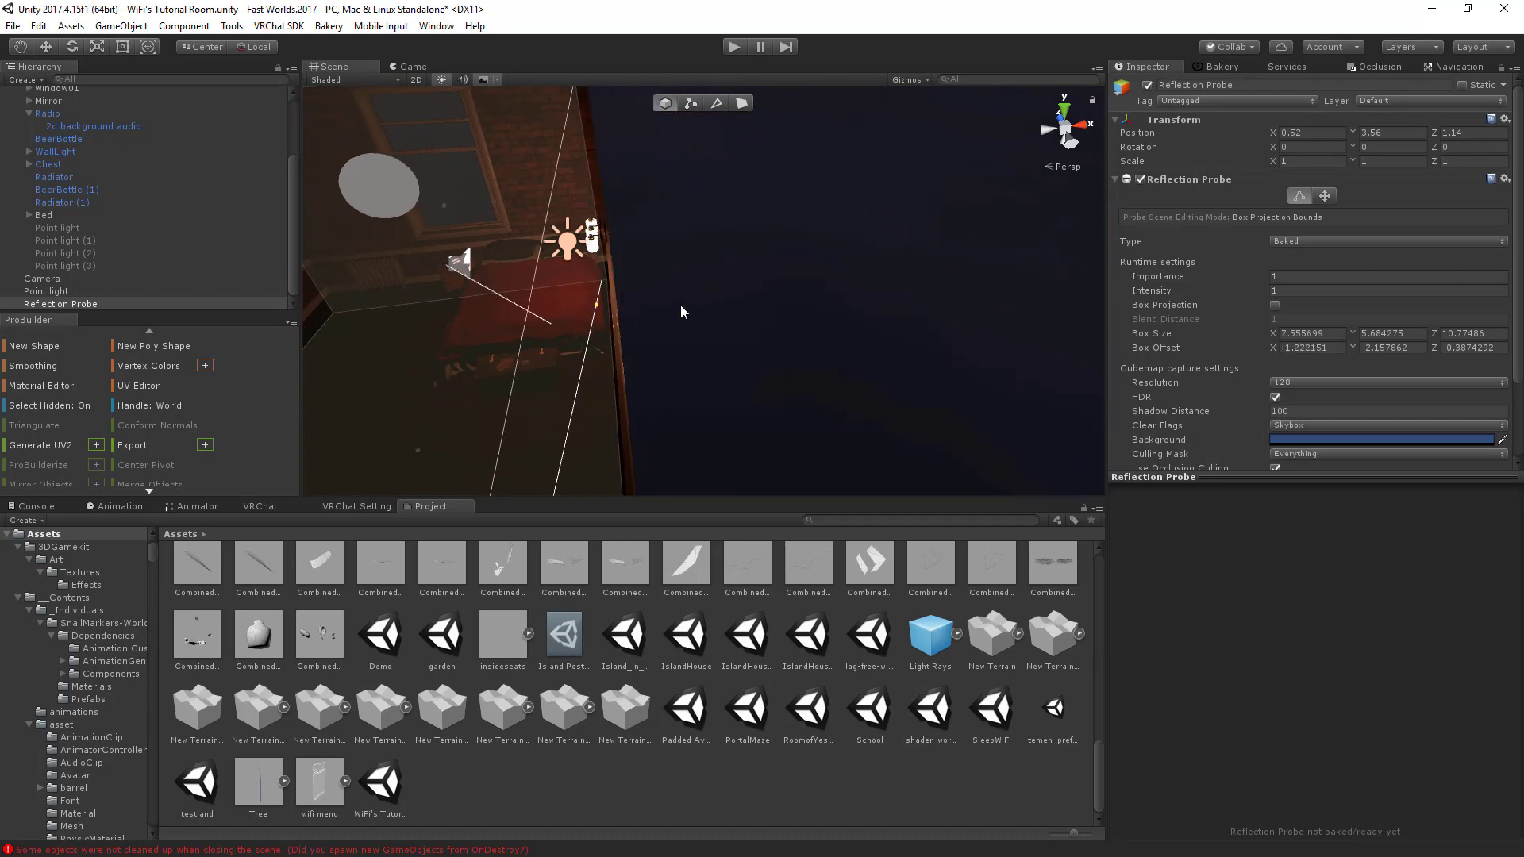
key(f)
click(1299, 197)
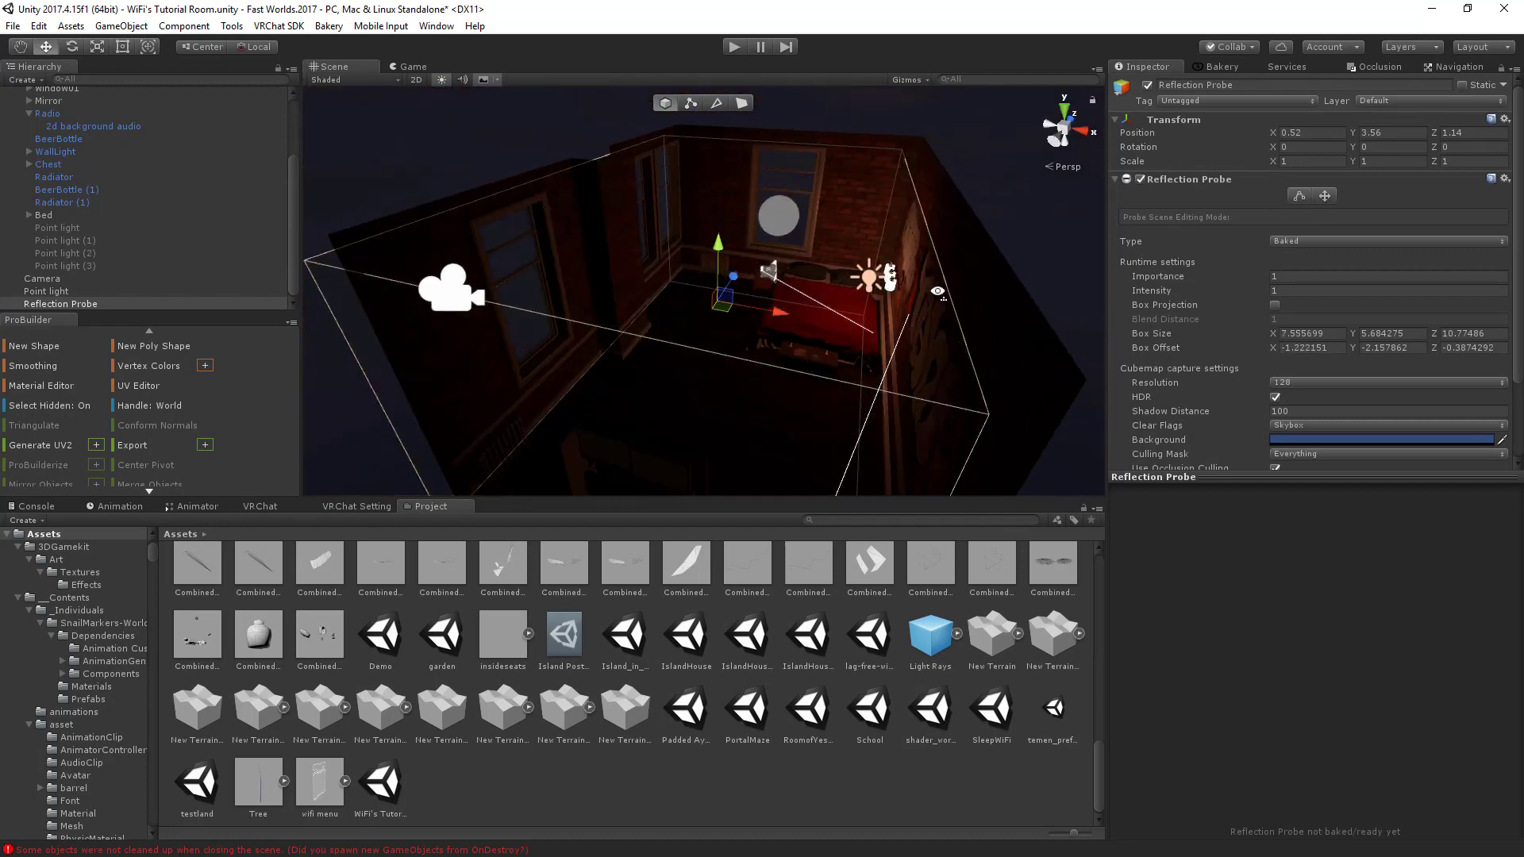
Tighten the probe's bounds around the bedroom's walls and floor to a box size of about 6.33 by 4.34 by 9.35.
click(1299, 196)
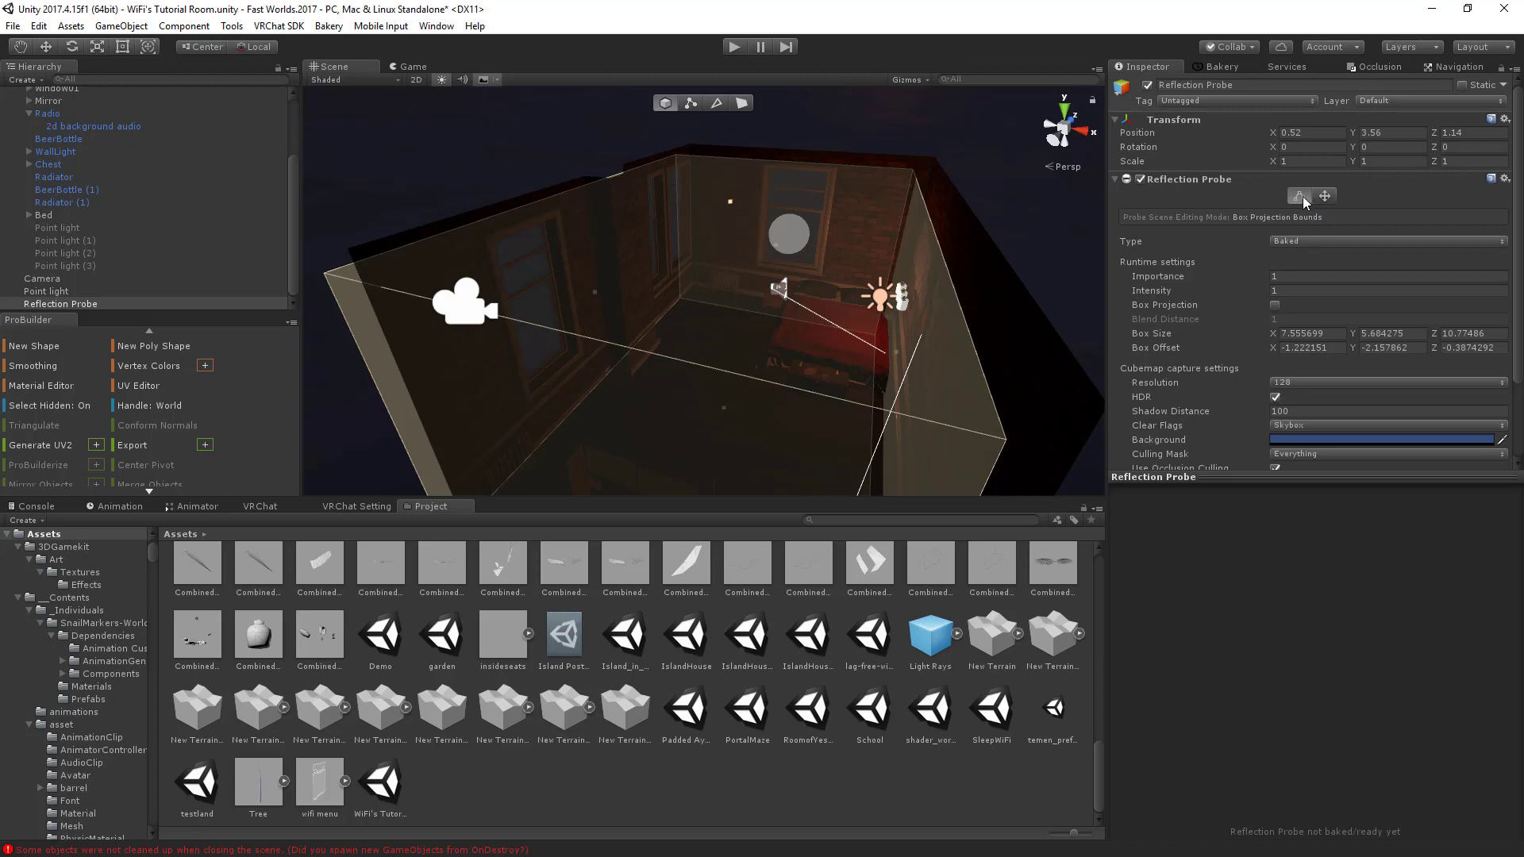
right_drag(825, 318, 744, 328)
drag(558, 305, 615, 337)
right_drag(706, 401, 759, 401)
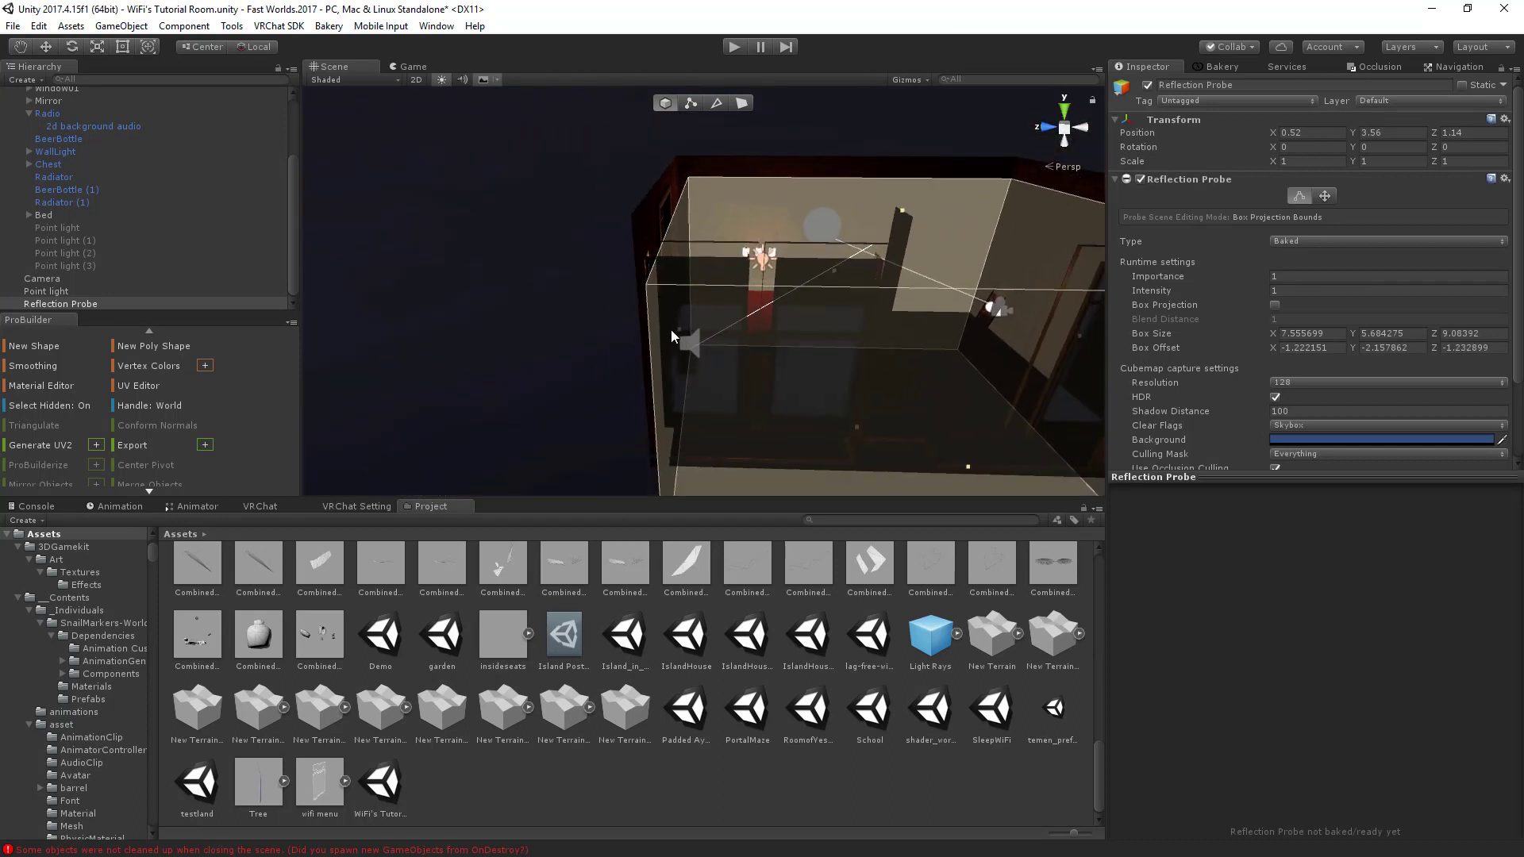
mouse_move(678, 327)
mouse_down()
mouse_move(658, 305)
mouse_move(663, 318)
mouse_up()
scroll(668, 327, up, 5)
alt+drag(841, 390, 818, 337)
scroll(875, 261, down, 4)
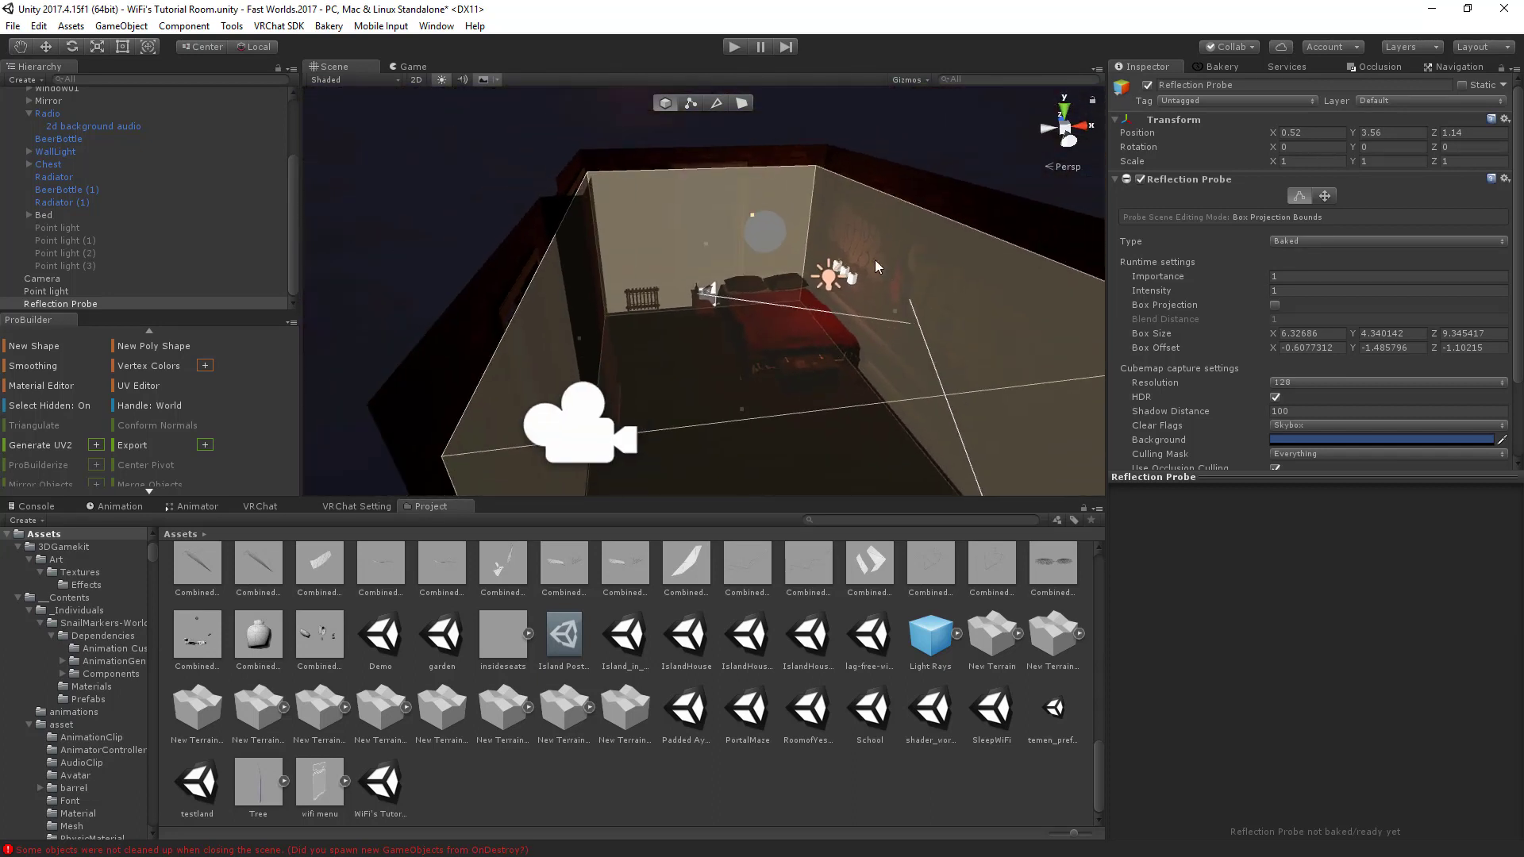
Fine-tune the faces of the probe's bounds against the walls and floor to a box size of about 6.51 by 4.81 by 9.36.
alt+drag(881, 259, 724, 360)
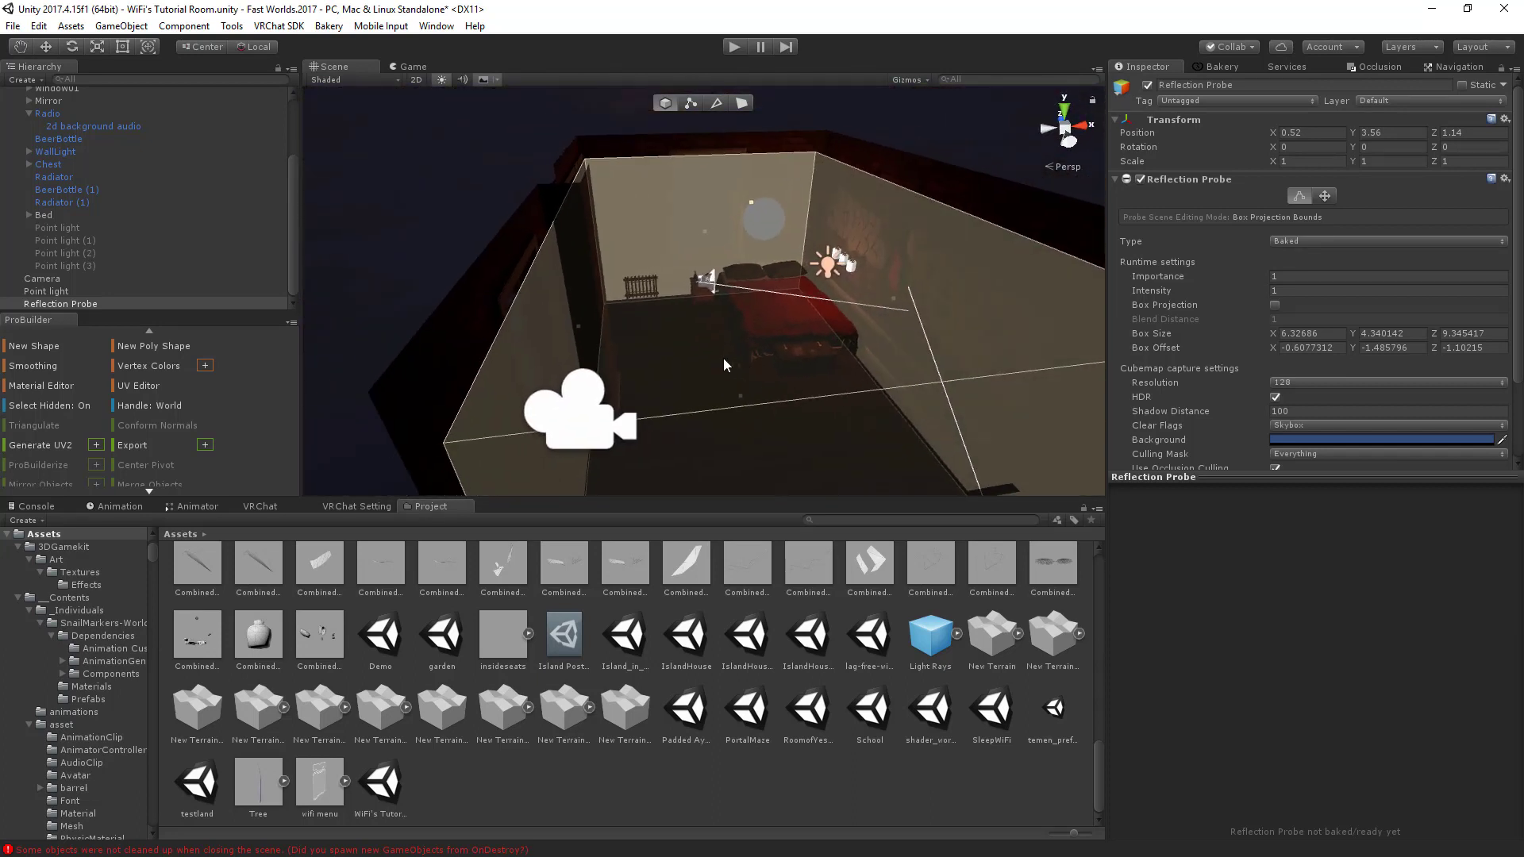
drag(576, 330, 570, 330)
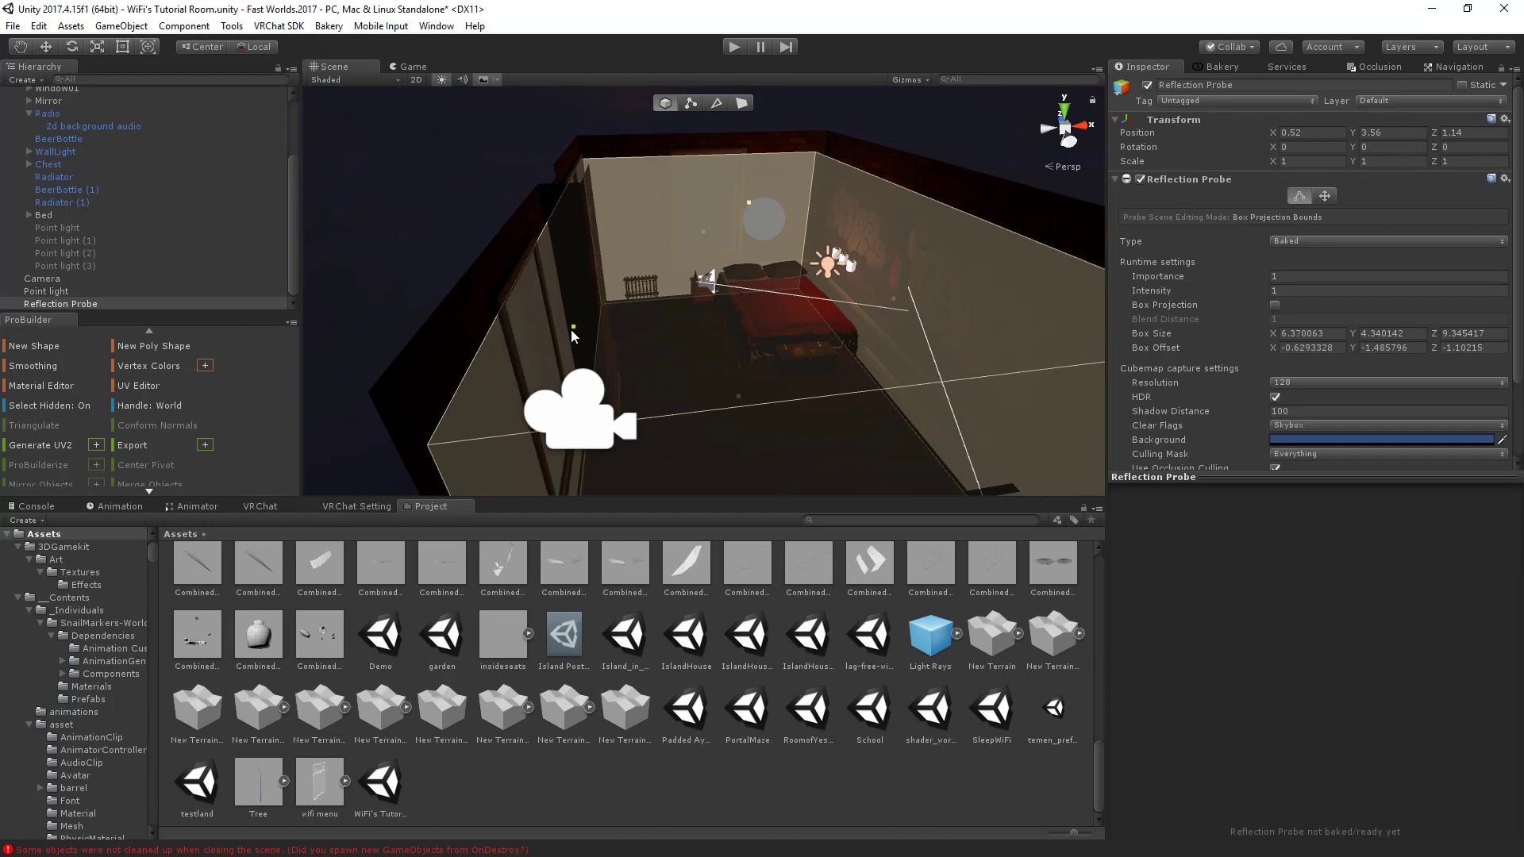
alt+drag(774, 299, 1108, 334)
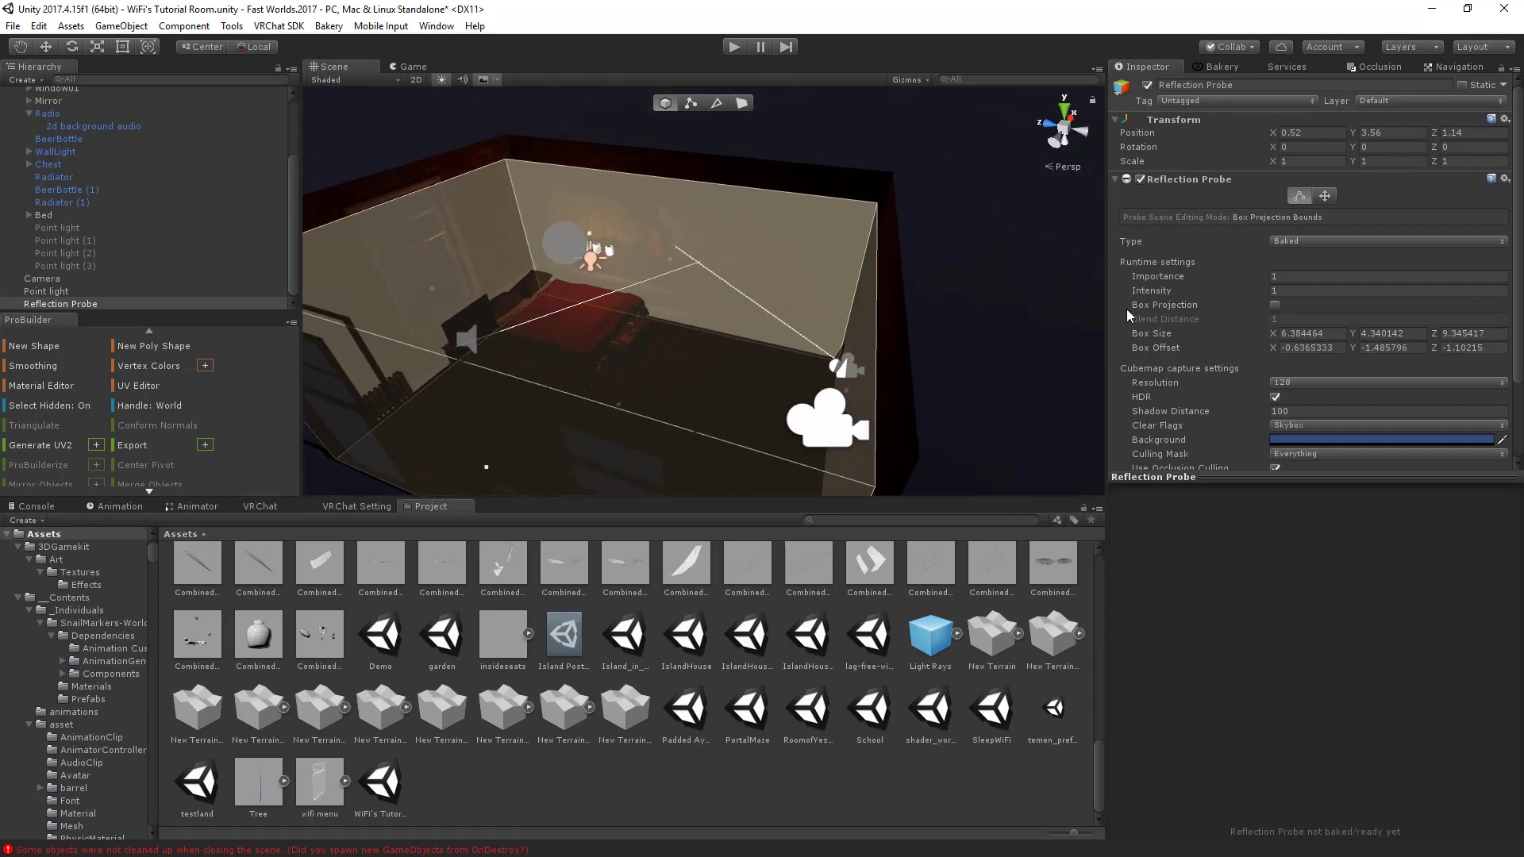
alt+drag(712, 391, 818, 381)
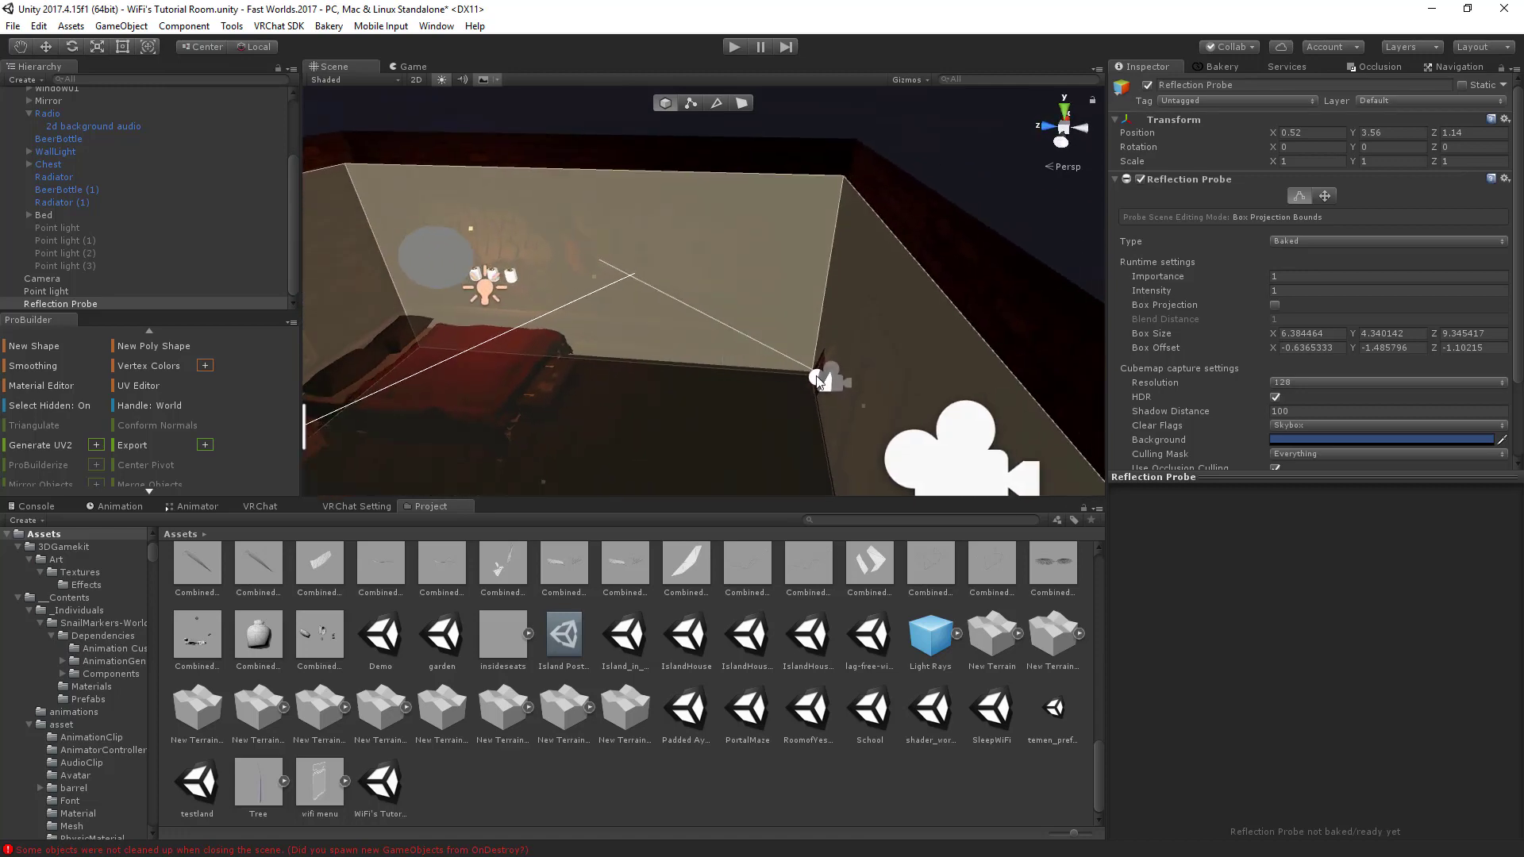
alt+drag(747, 338, 685, 351)
scroll(608, 358, up, 5)
scroll(642, 327, down, 5)
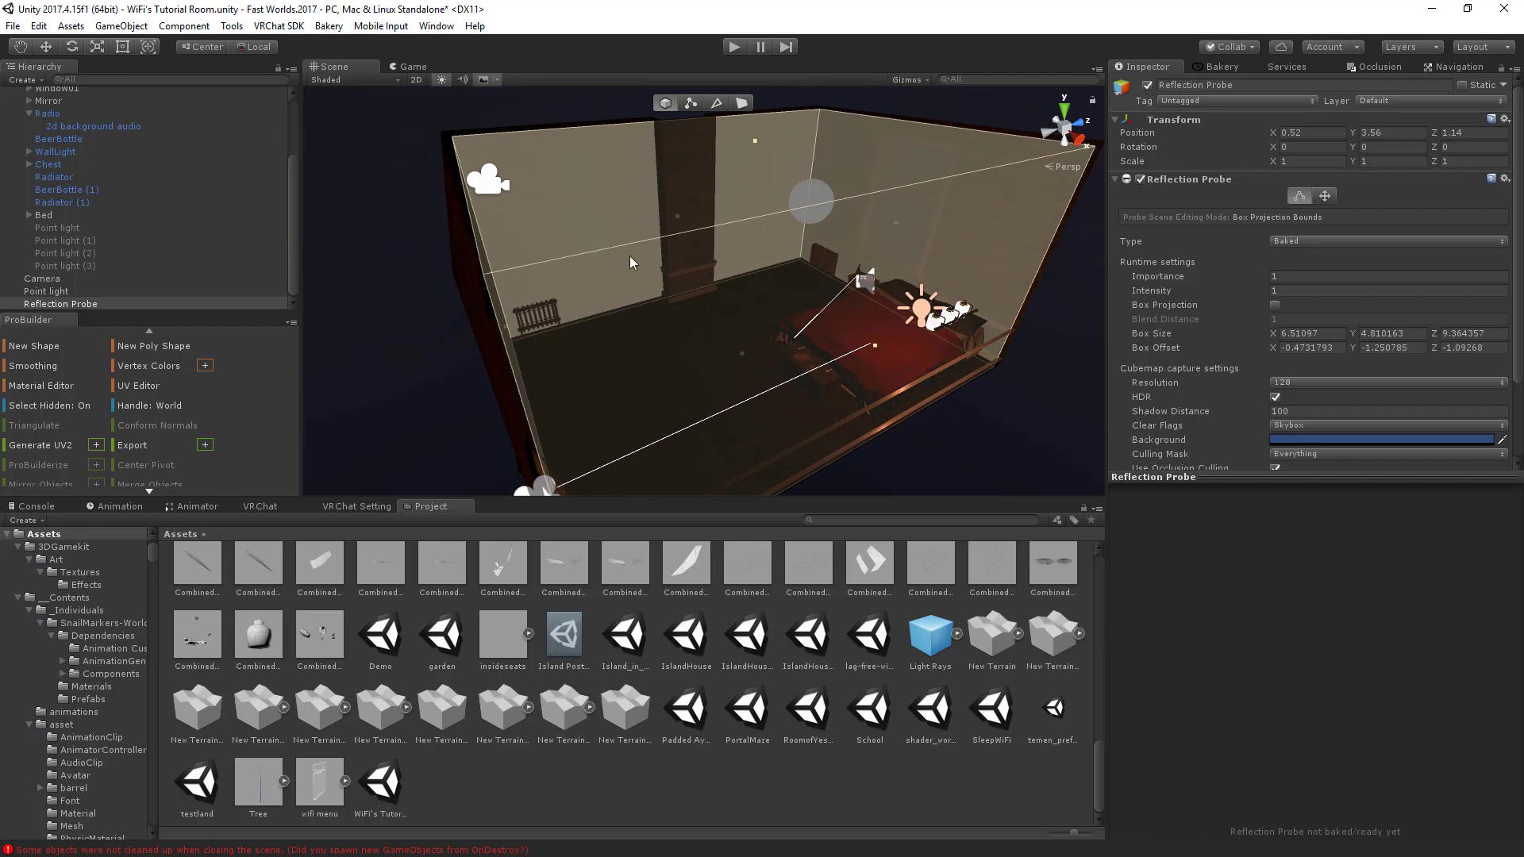
Shrink the probe's box to about 5.48 in Z, then duplicate the probe into the other half of the room at Z -3.17.
alt+drag(632, 262, 541, 338)
alt+drag(541, 339, 765, 314)
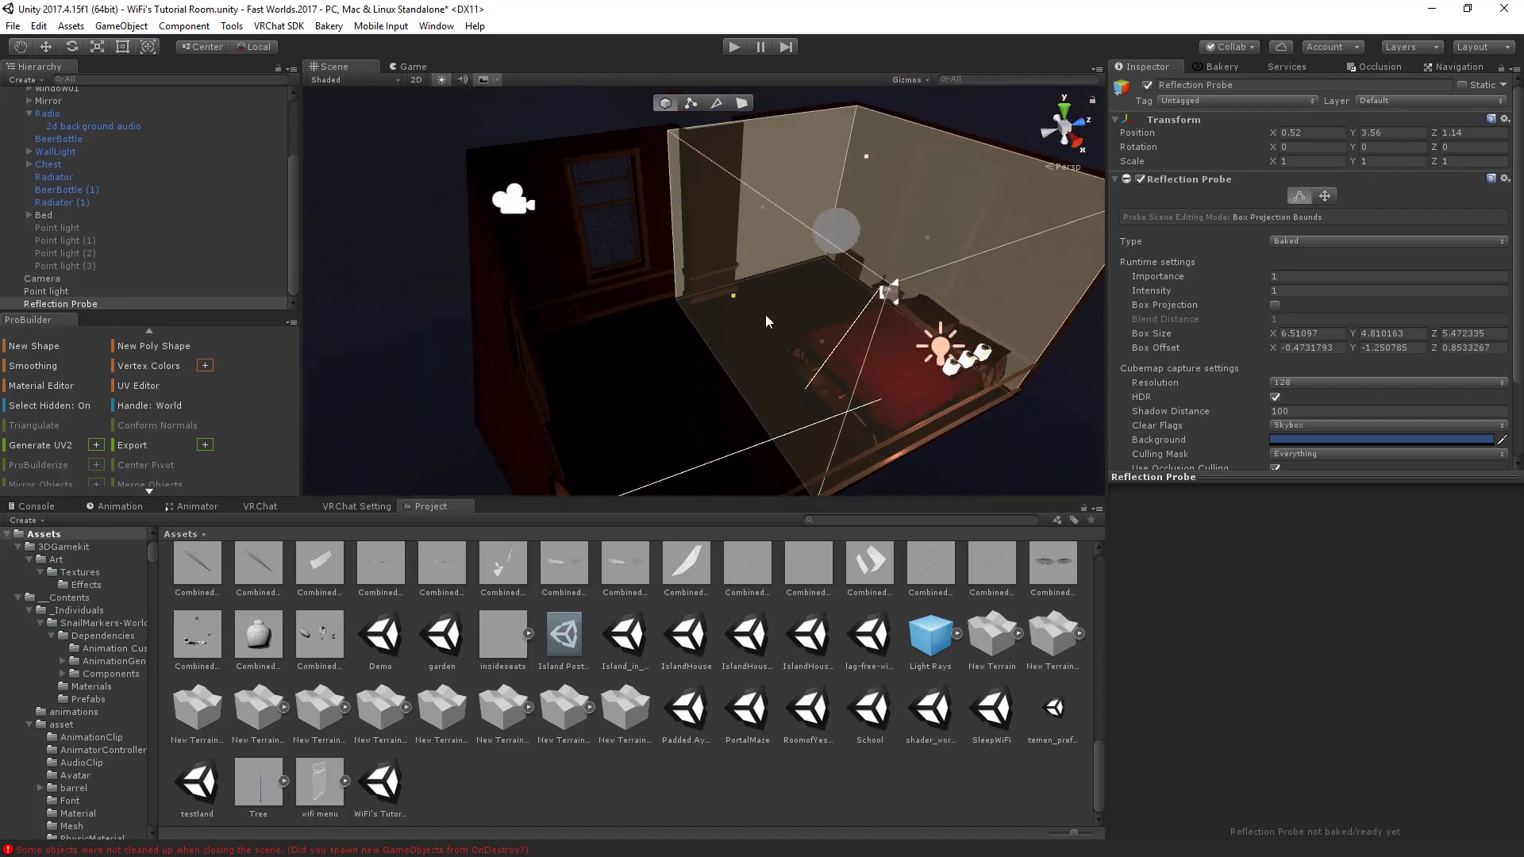
key(ctrl+d)
key(w)
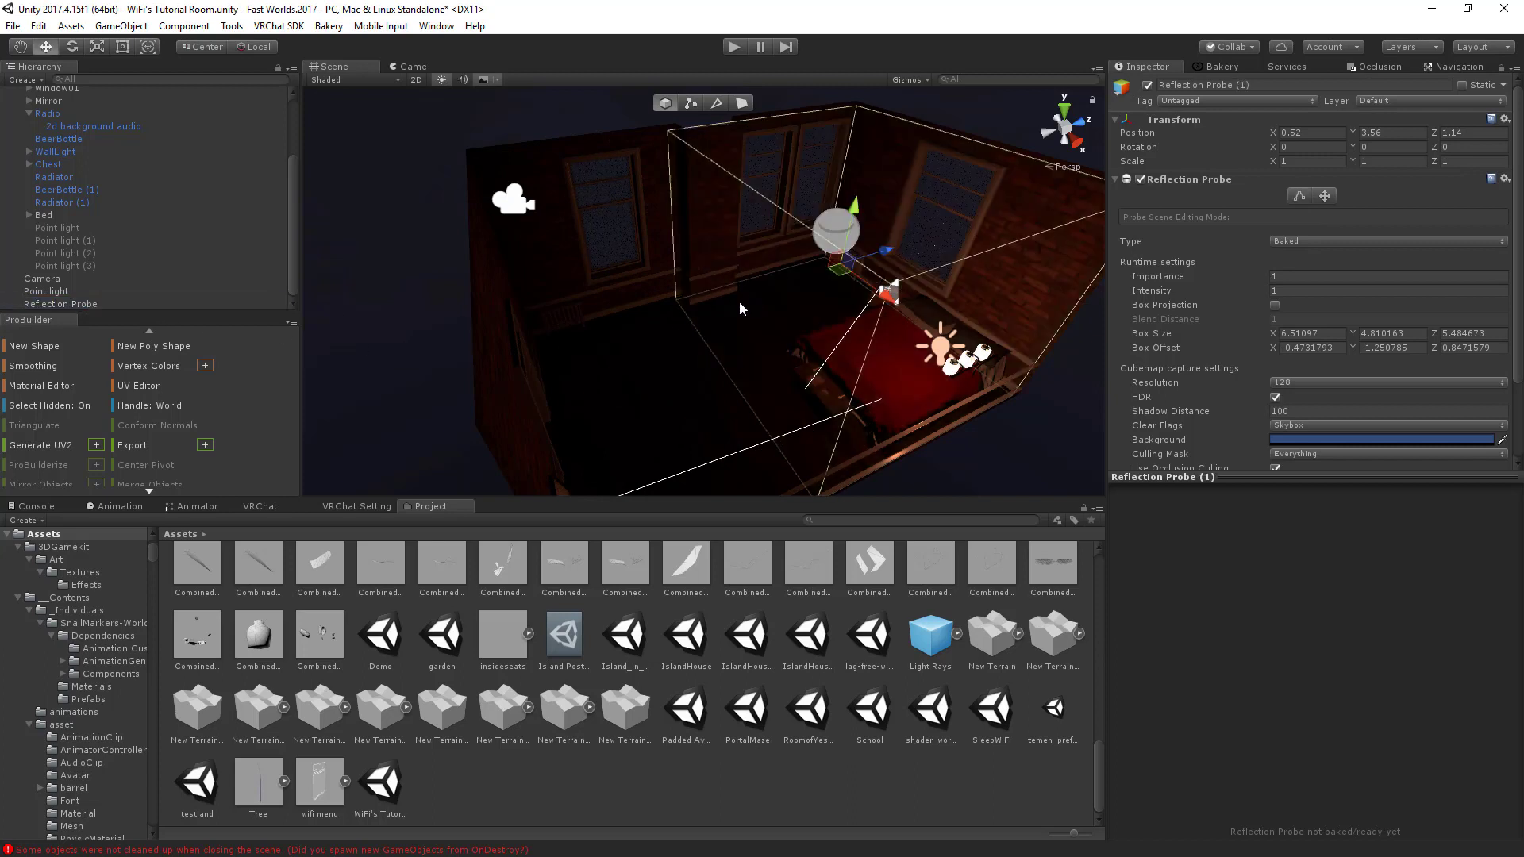
mouse_move(842, 270)
mouse_down()
mouse_move(510, 359)
mouse_move(539, 362)
mouse_up()
Fit the duplicate probe's bounds to its half of the room, with a Z size of about 3.5.
click(1302, 197)
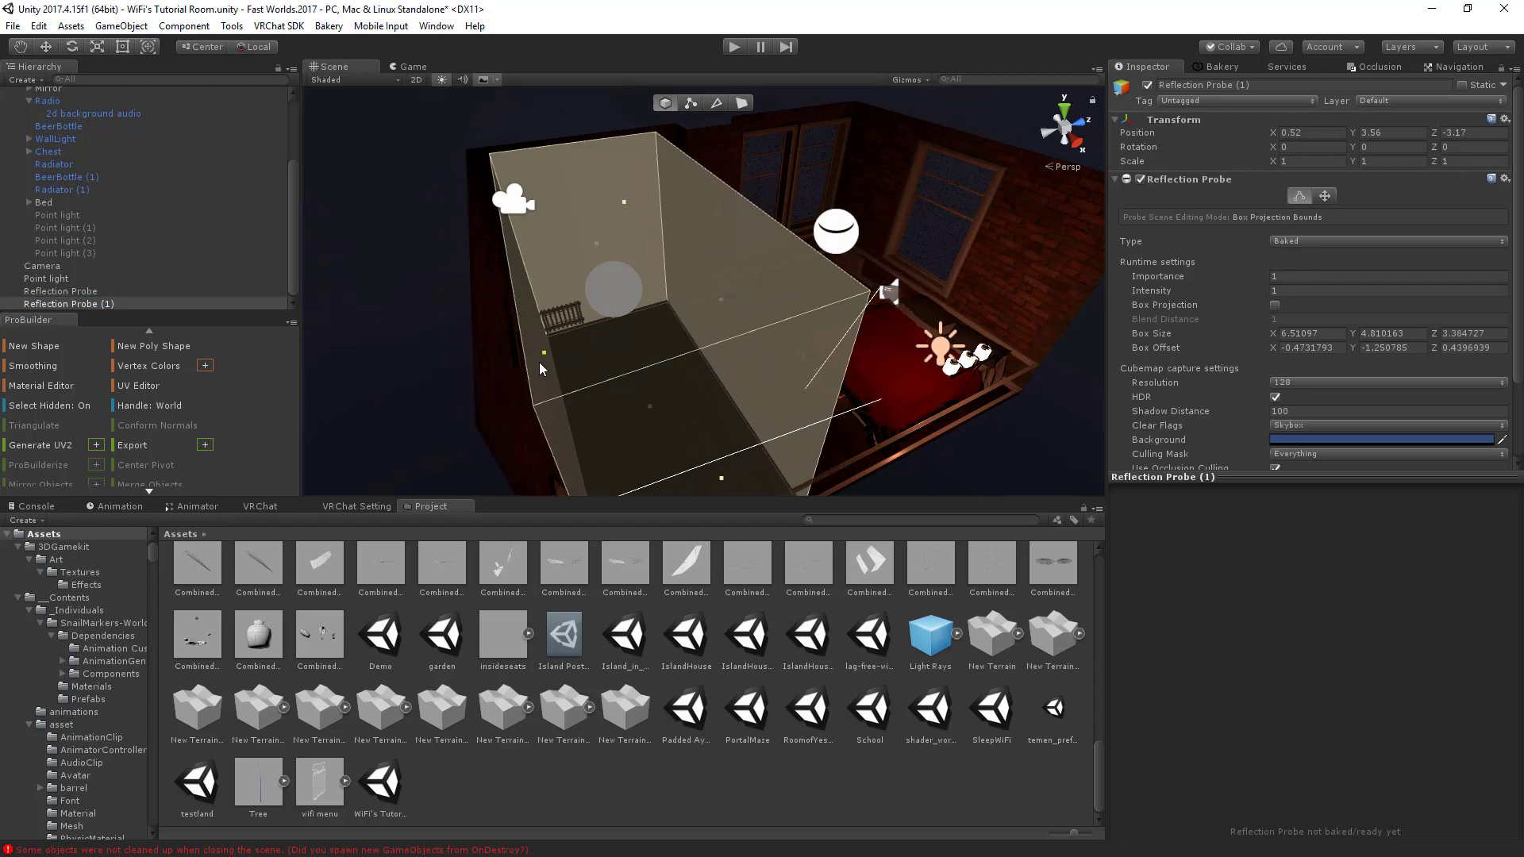
click(1294, 203)
mouse_move(770, 317)
alt+mouse_down()
mouse_move(889, 322)
mouse_move(646, 339)
alt+mouse_up()
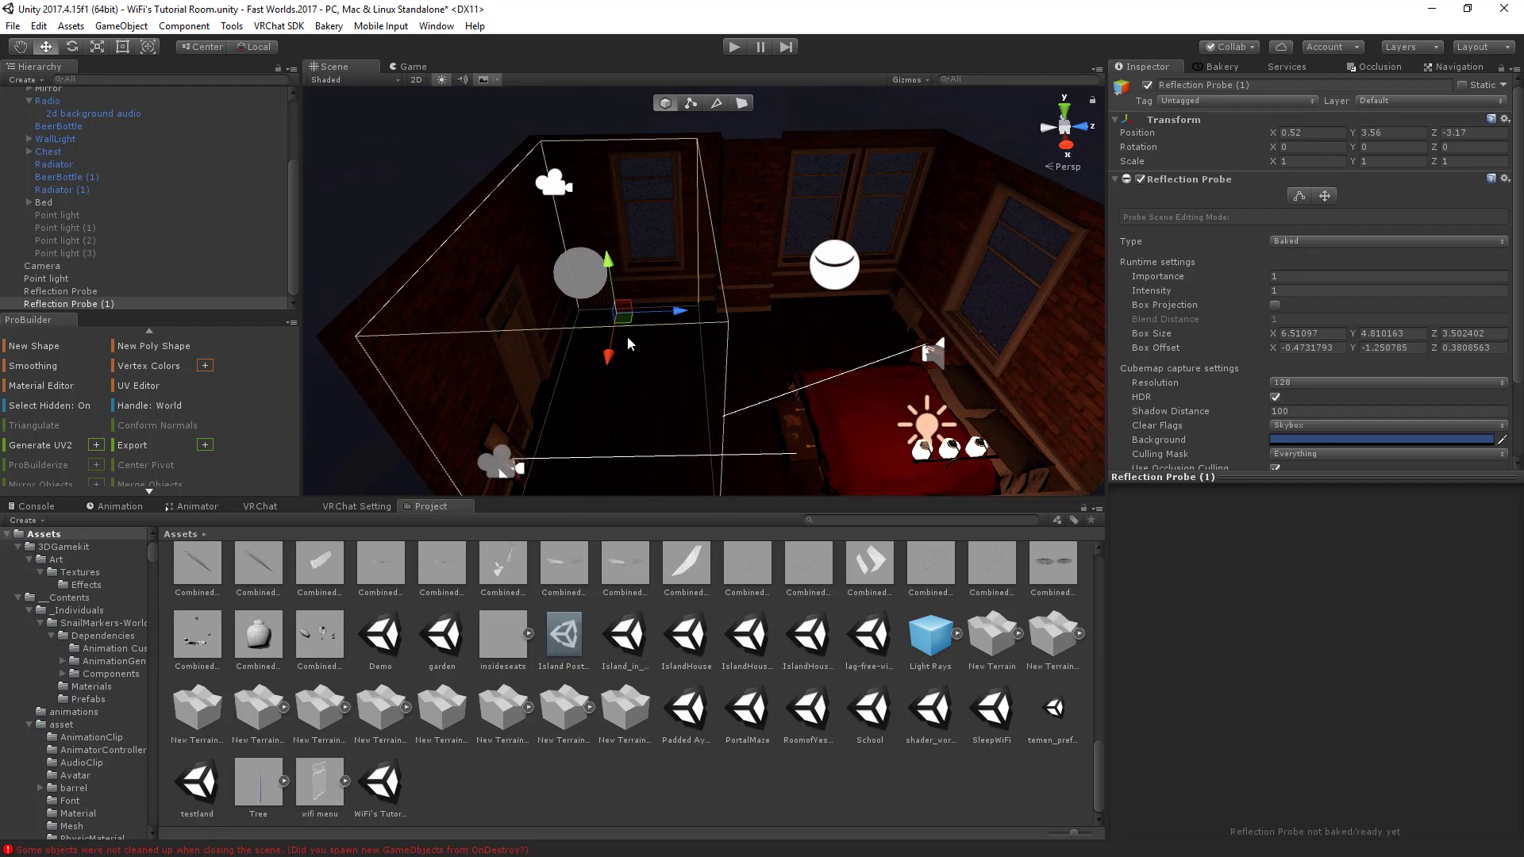
Delete the duplicate probe and extend the original probe's box across the whole room to about 9.32 in Z.
key(Delete)
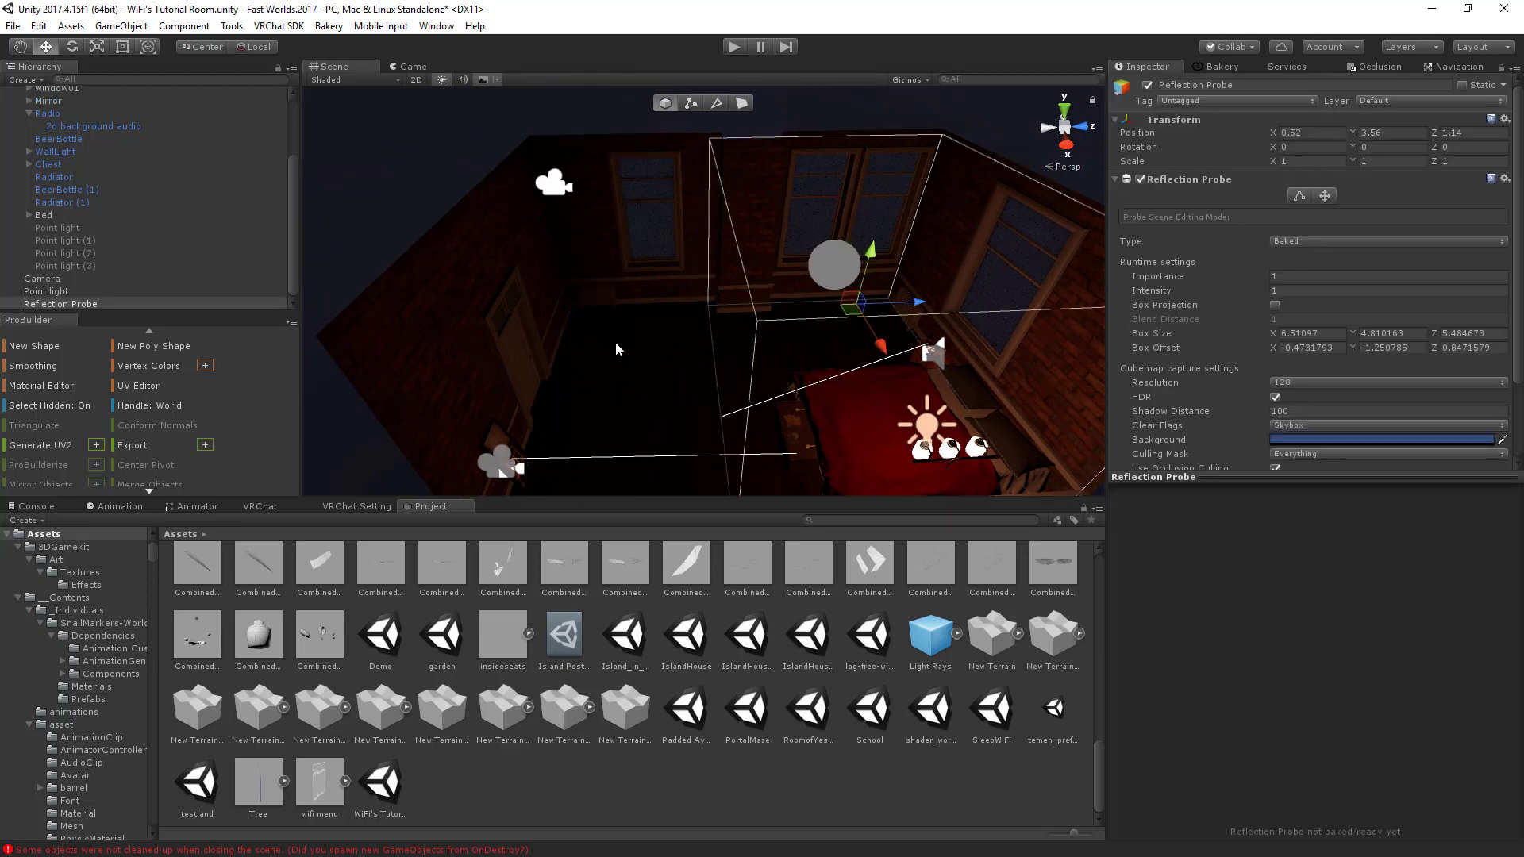
right_drag(616, 341, 714, 307)
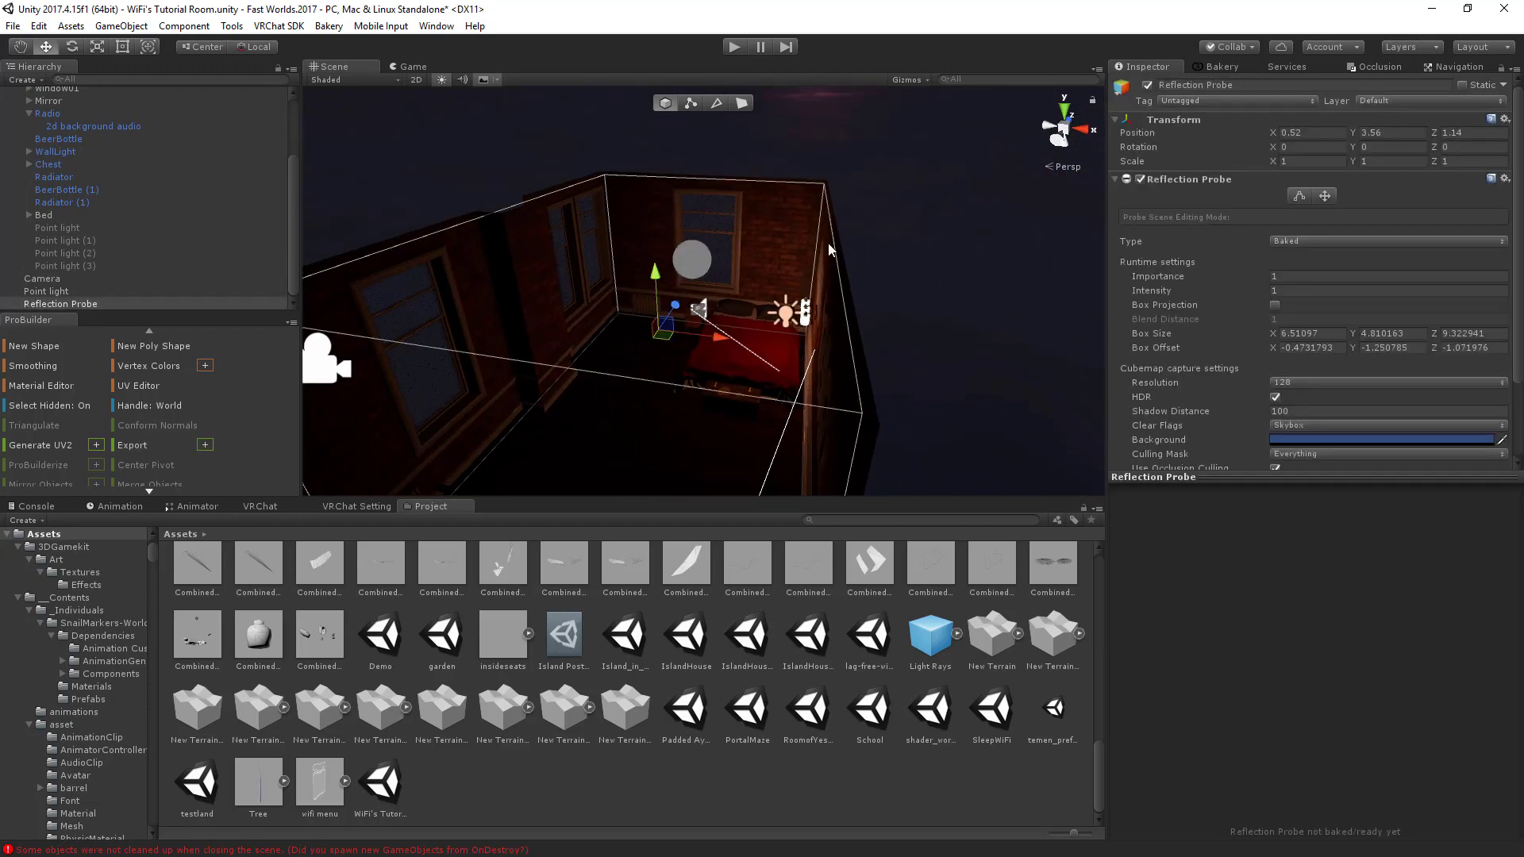
alt+drag(831, 250, 683, 263)
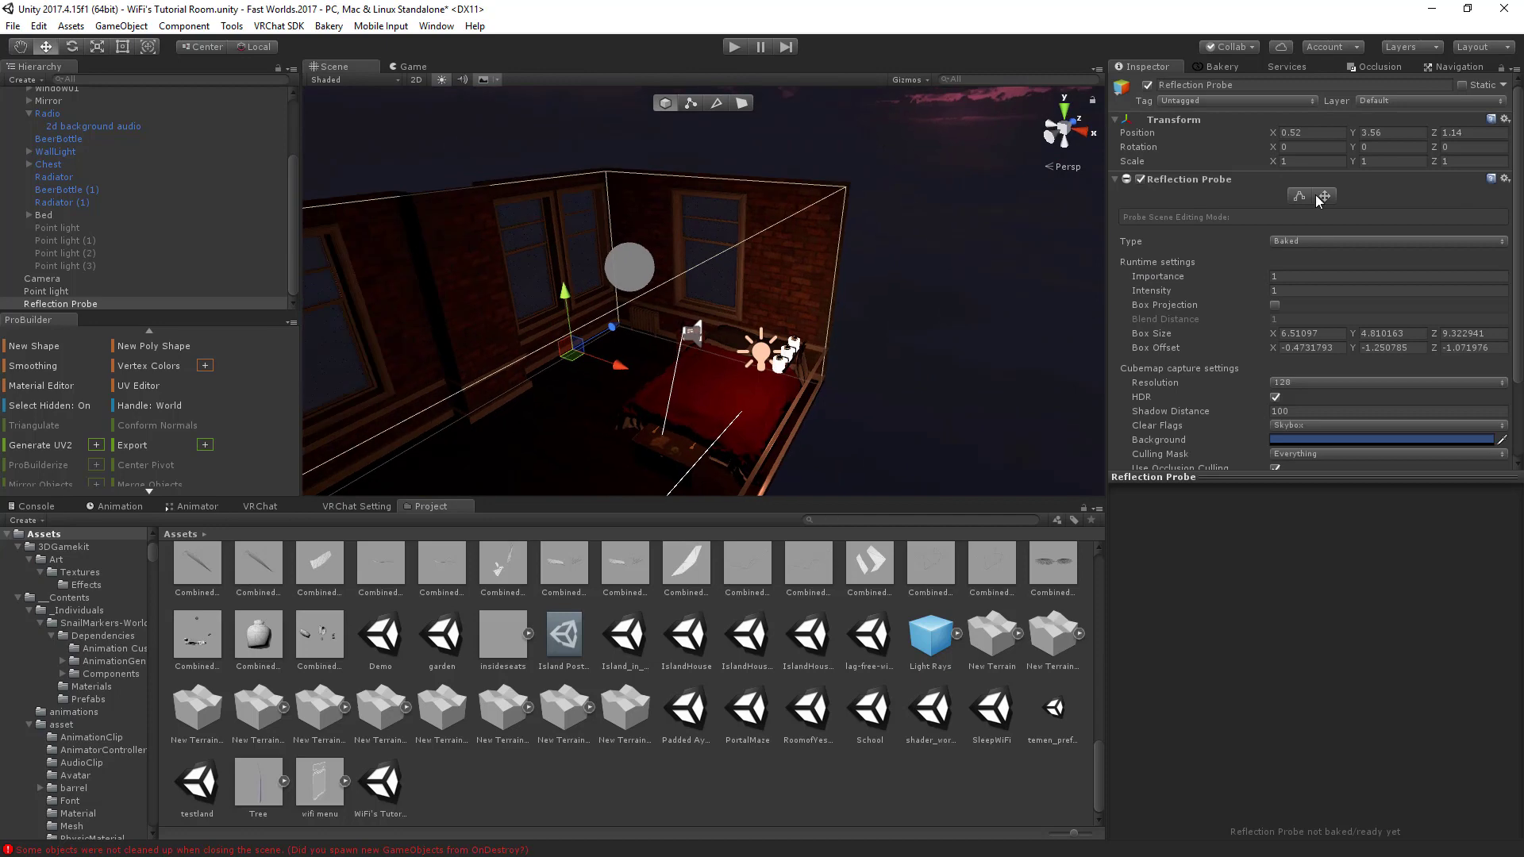
Move the probe's origin toward the middle of its bounds, giving a box offset of about 0.17, -0.09, -0.22.
click(1319, 197)
right_drag(847, 265, 826, 253)
drag(819, 245, 754, 241)
drag(756, 178, 756, 247)
right_drag(760, 254, 889, 258)
key(w)
drag(853, 263, 862, 263)
scroll(1172, 392, down, 3)
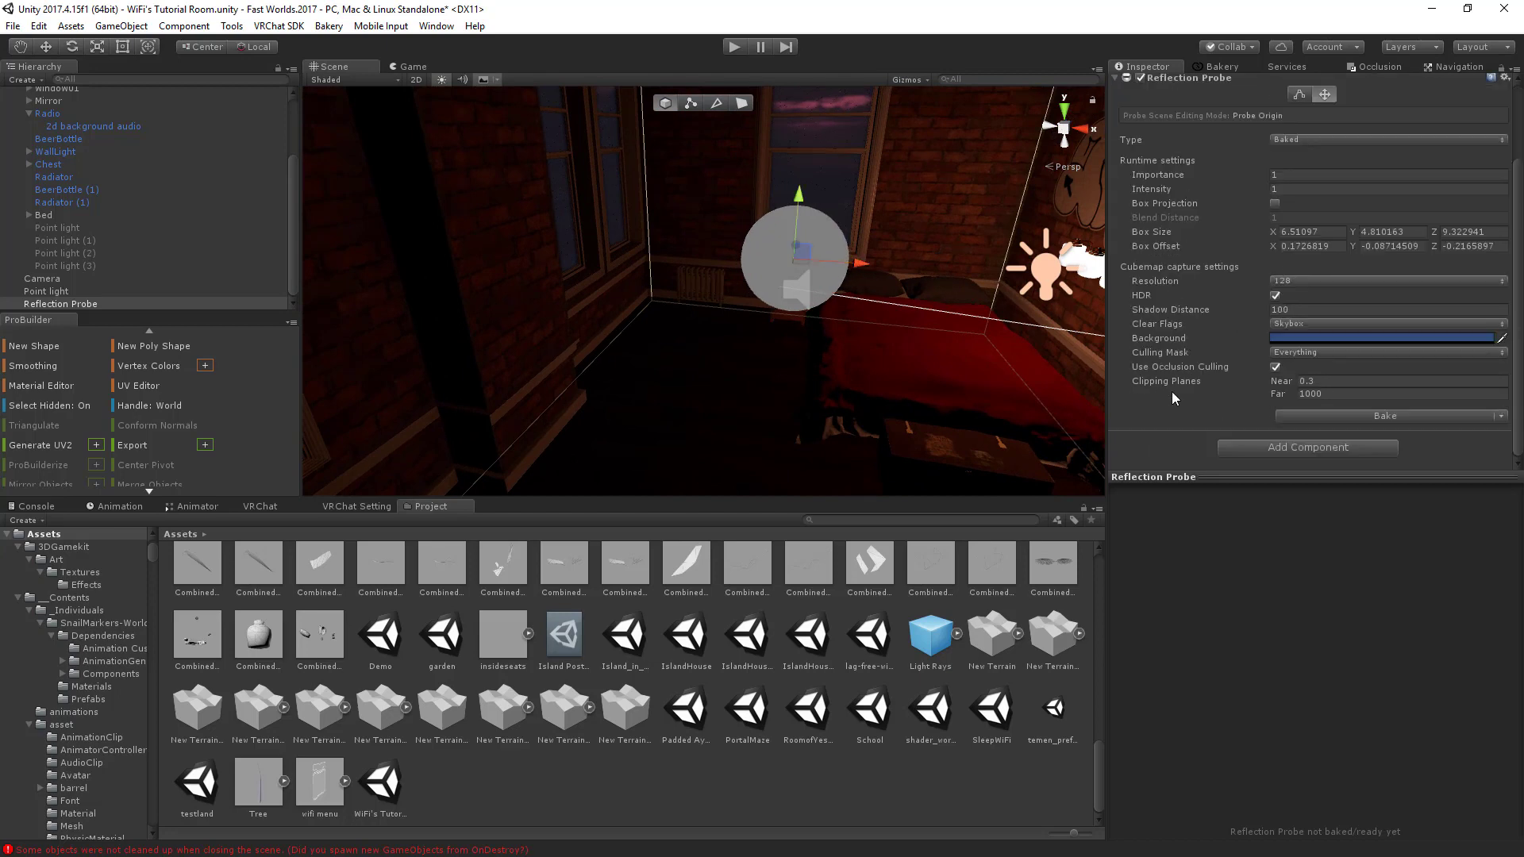
scroll(1215, 344, up, 3)
click(1319, 197)
Bake the reflection probe and view the bedroom with its baked reflections.
scroll(1301, 237, down, 3)
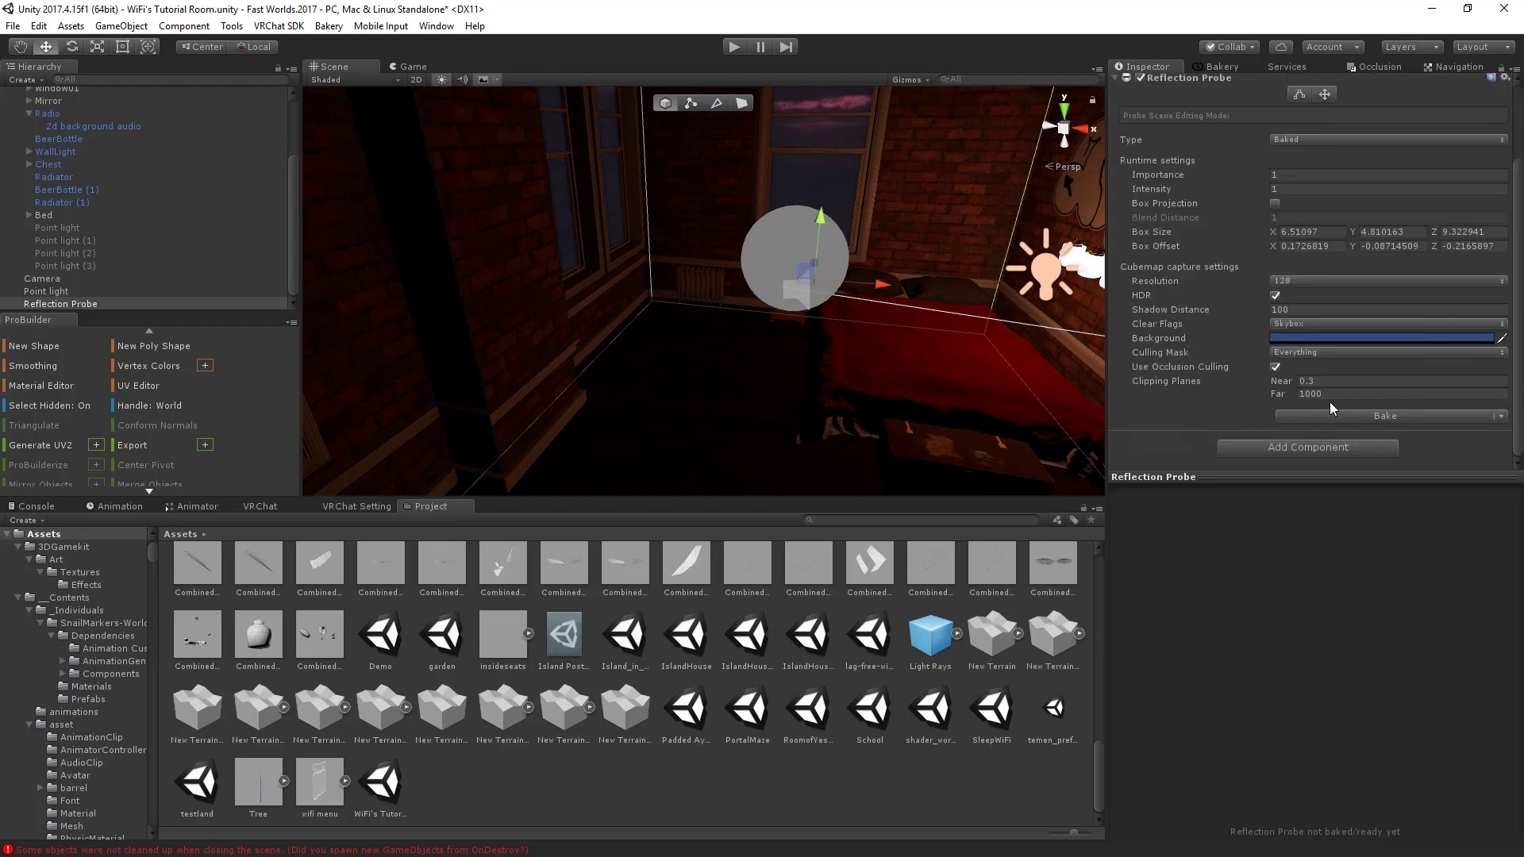
click(1351, 419)
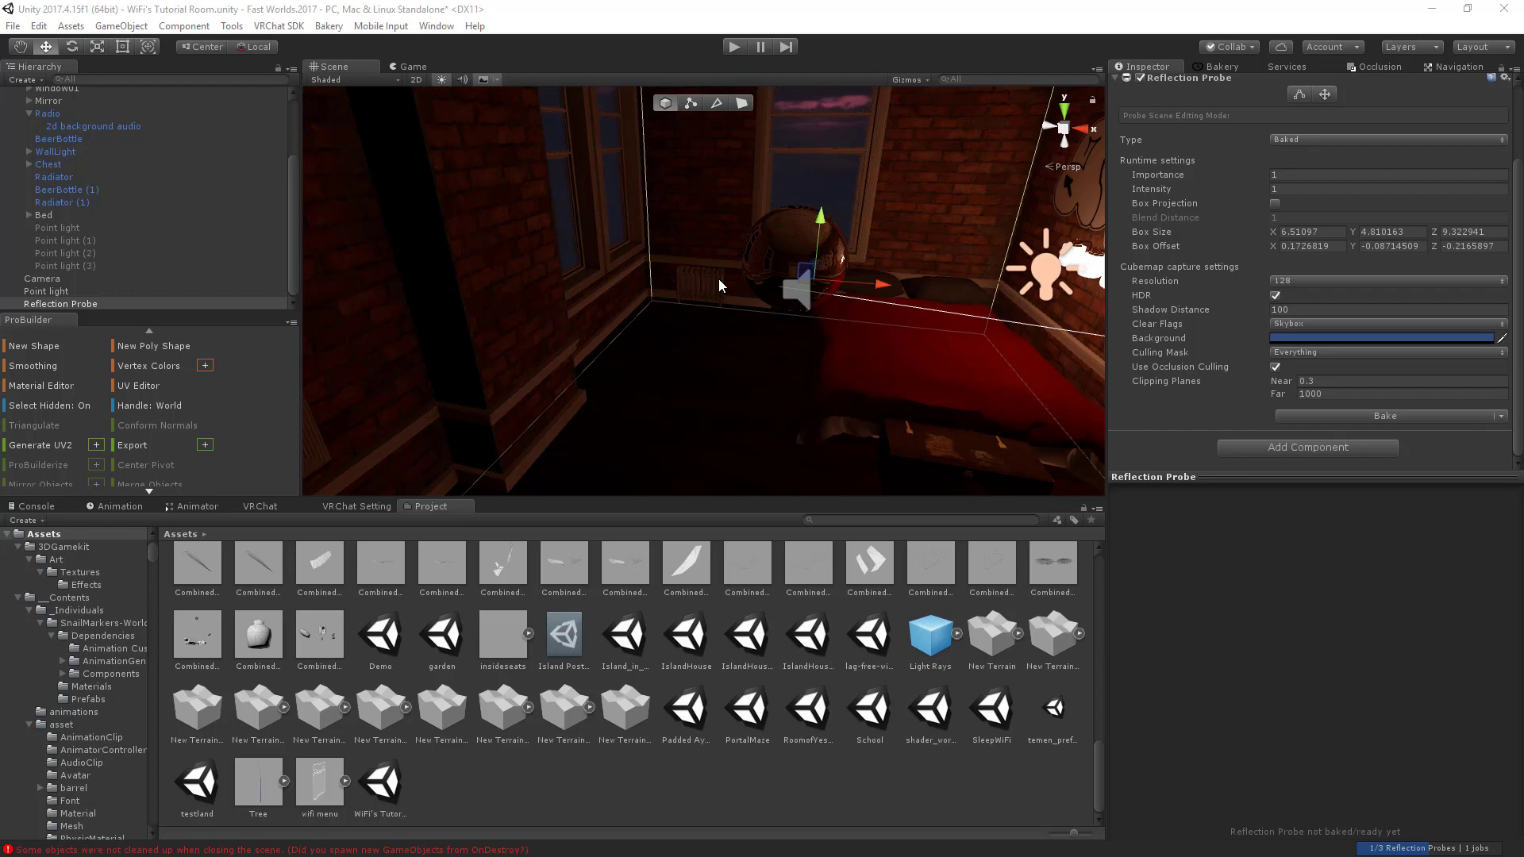
right_drag(849, 359, 670, 494)
key(d)
right_drag(732, 402, 762, 377)
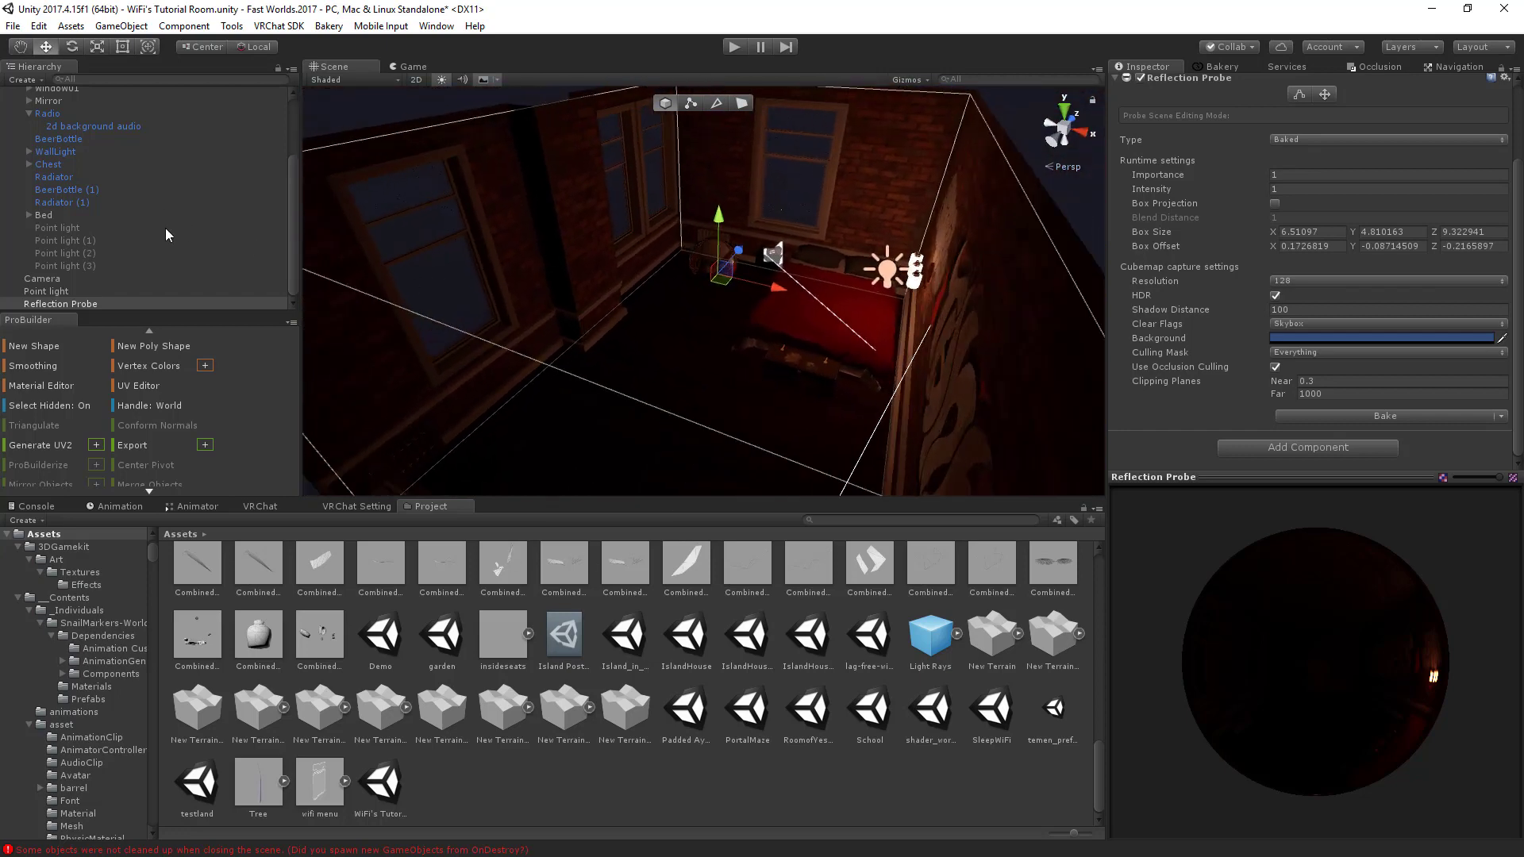
mouse_move(484, 257)
right_down()
mouse_move(506, 249)
mouse_move(486, 239)
right_up()
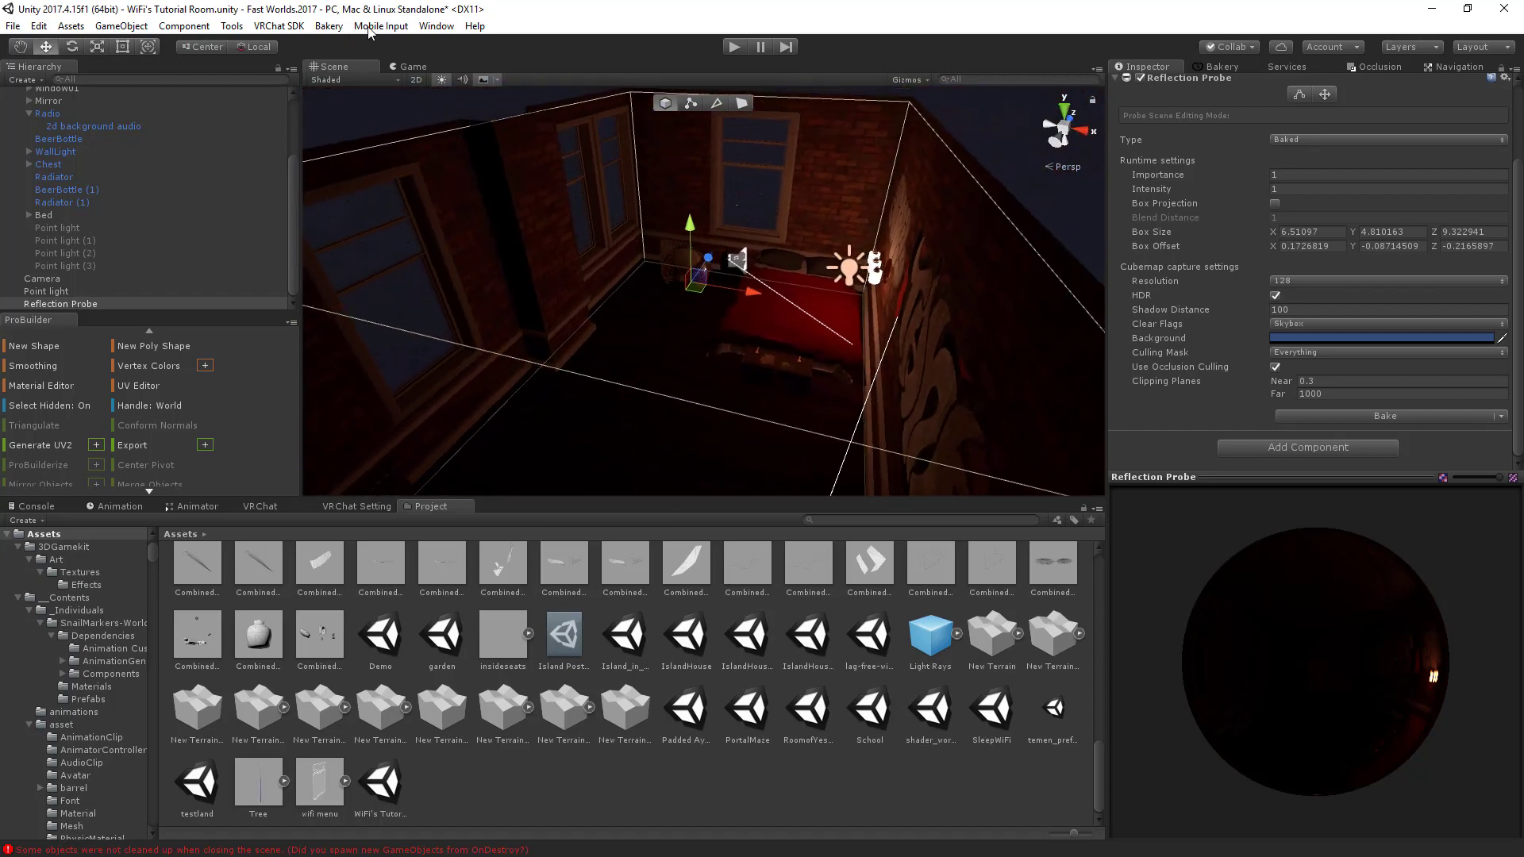
Open the Asset Store and search it for "light probe".
click(438, 26)
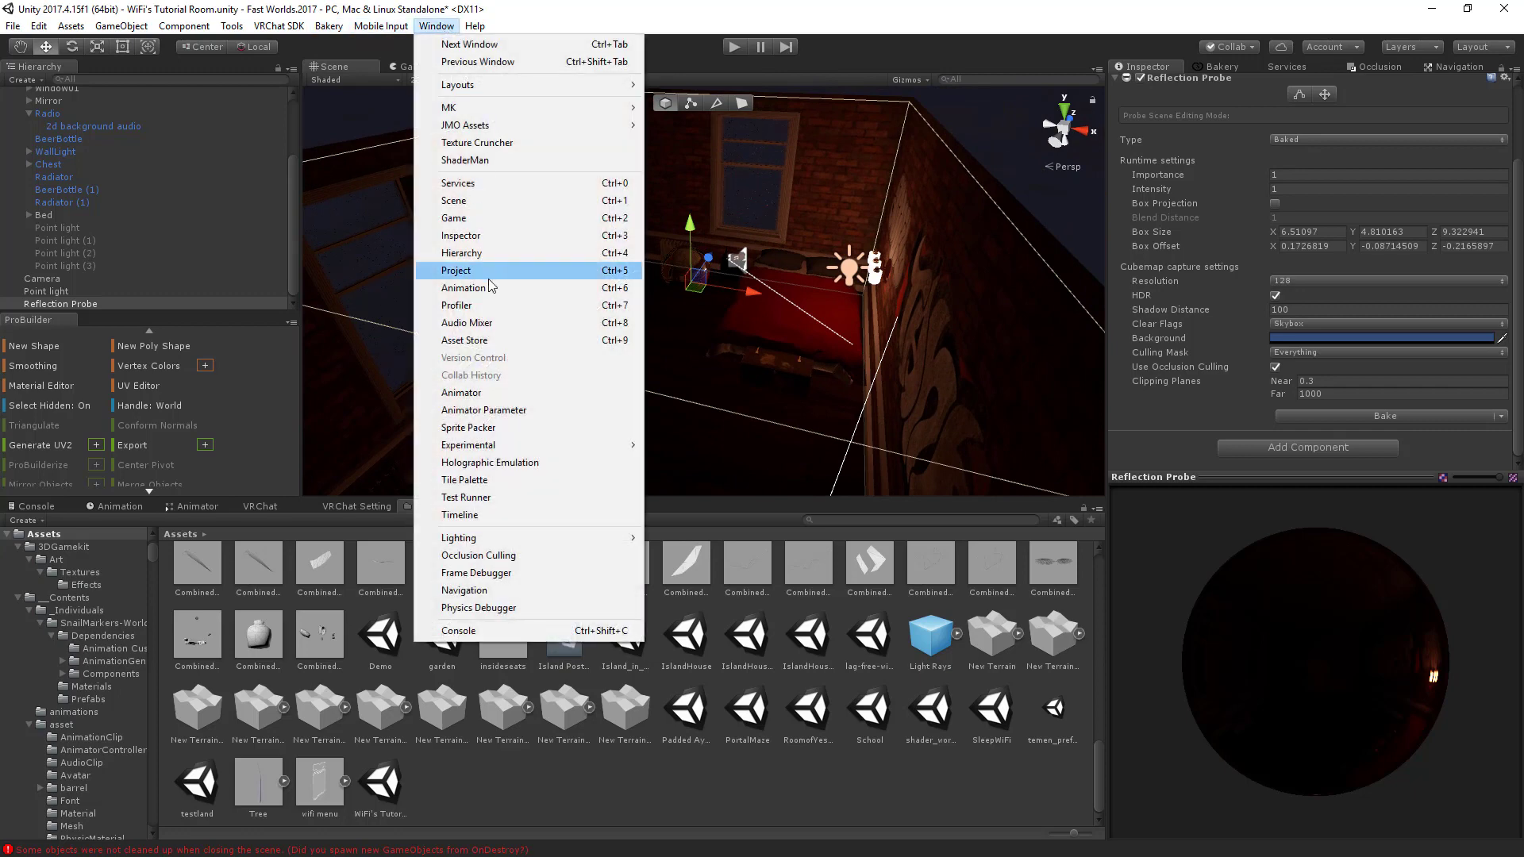
click(495, 339)
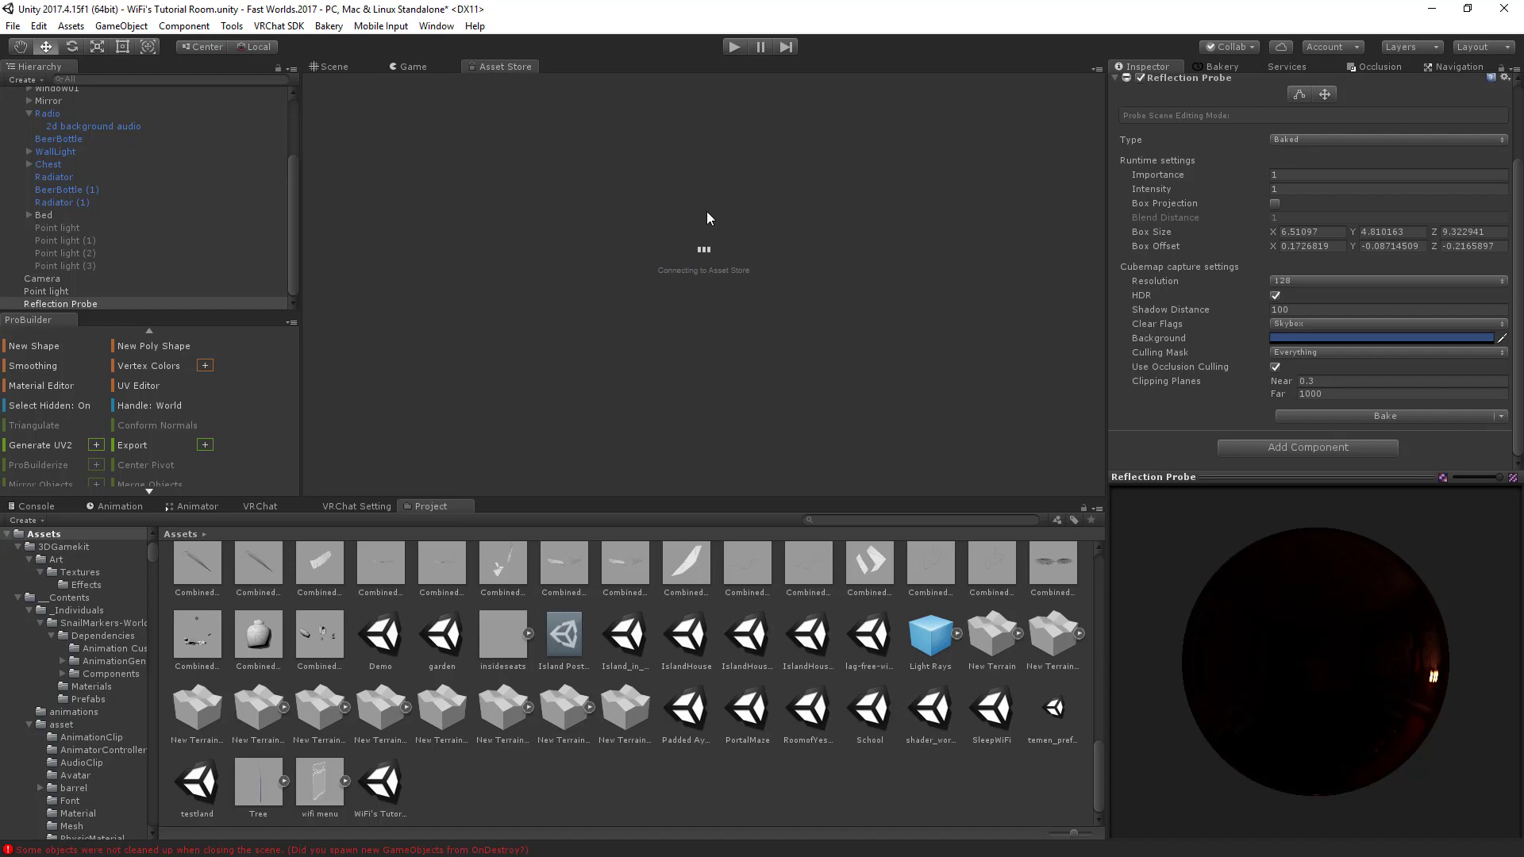
click(739, 126)
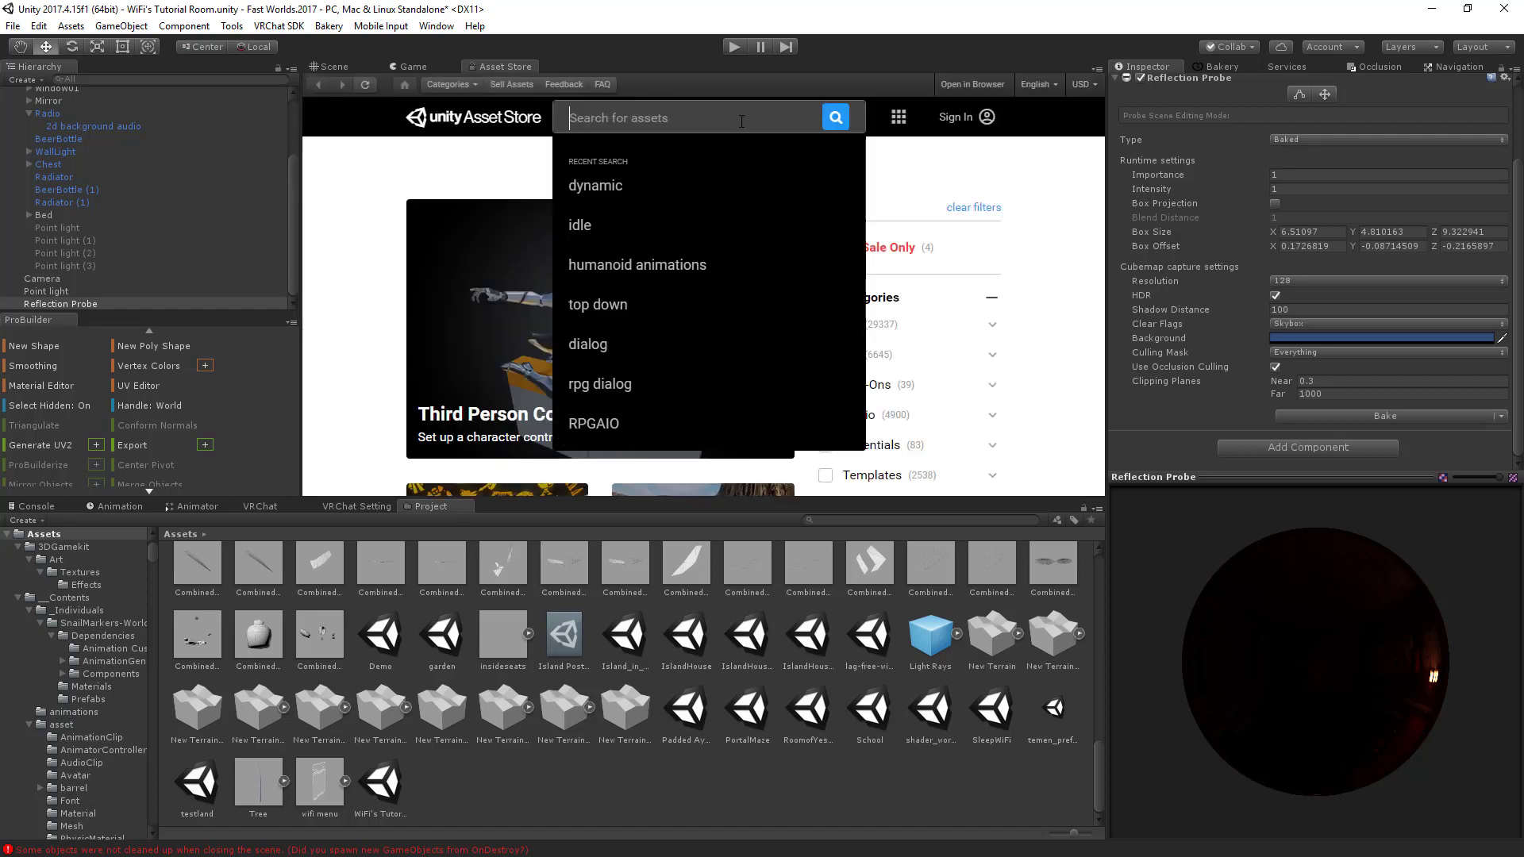
text(light probe)
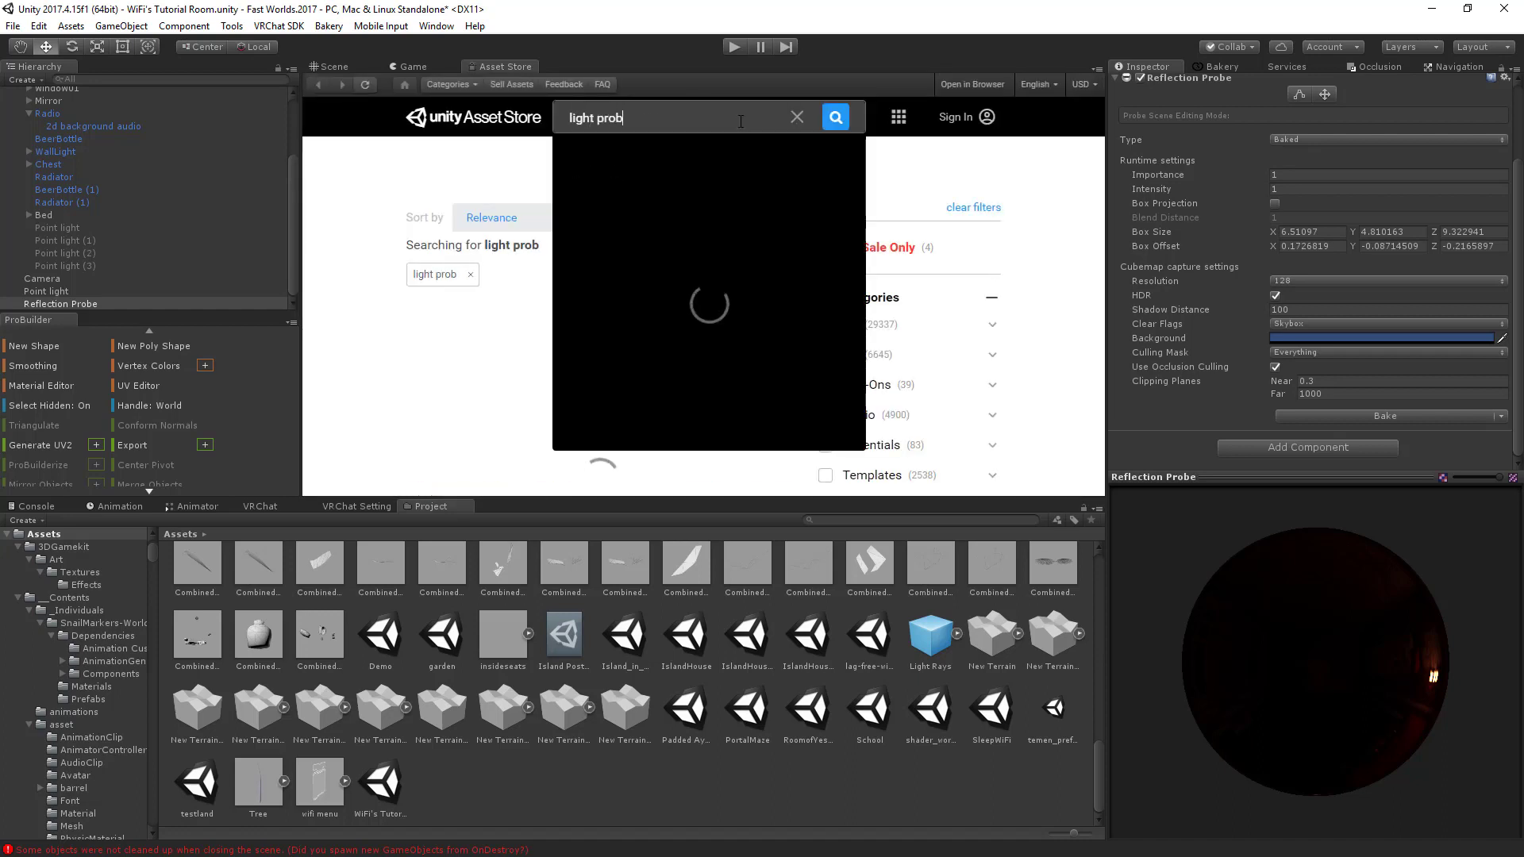
key(Return)
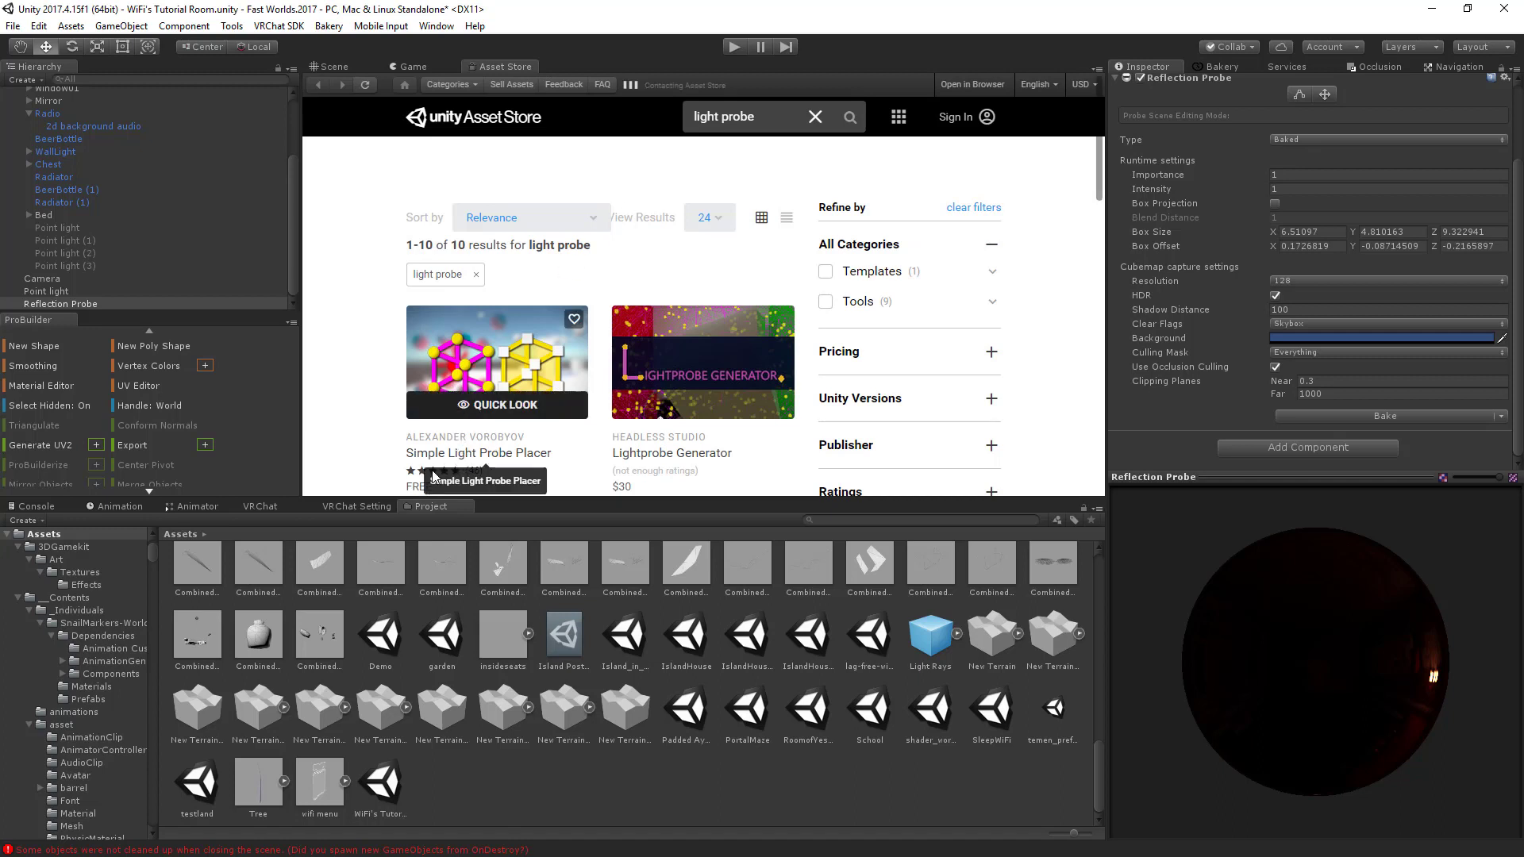
Open the Simple Light Probe Placer asset page and examine its title.
click(433, 467)
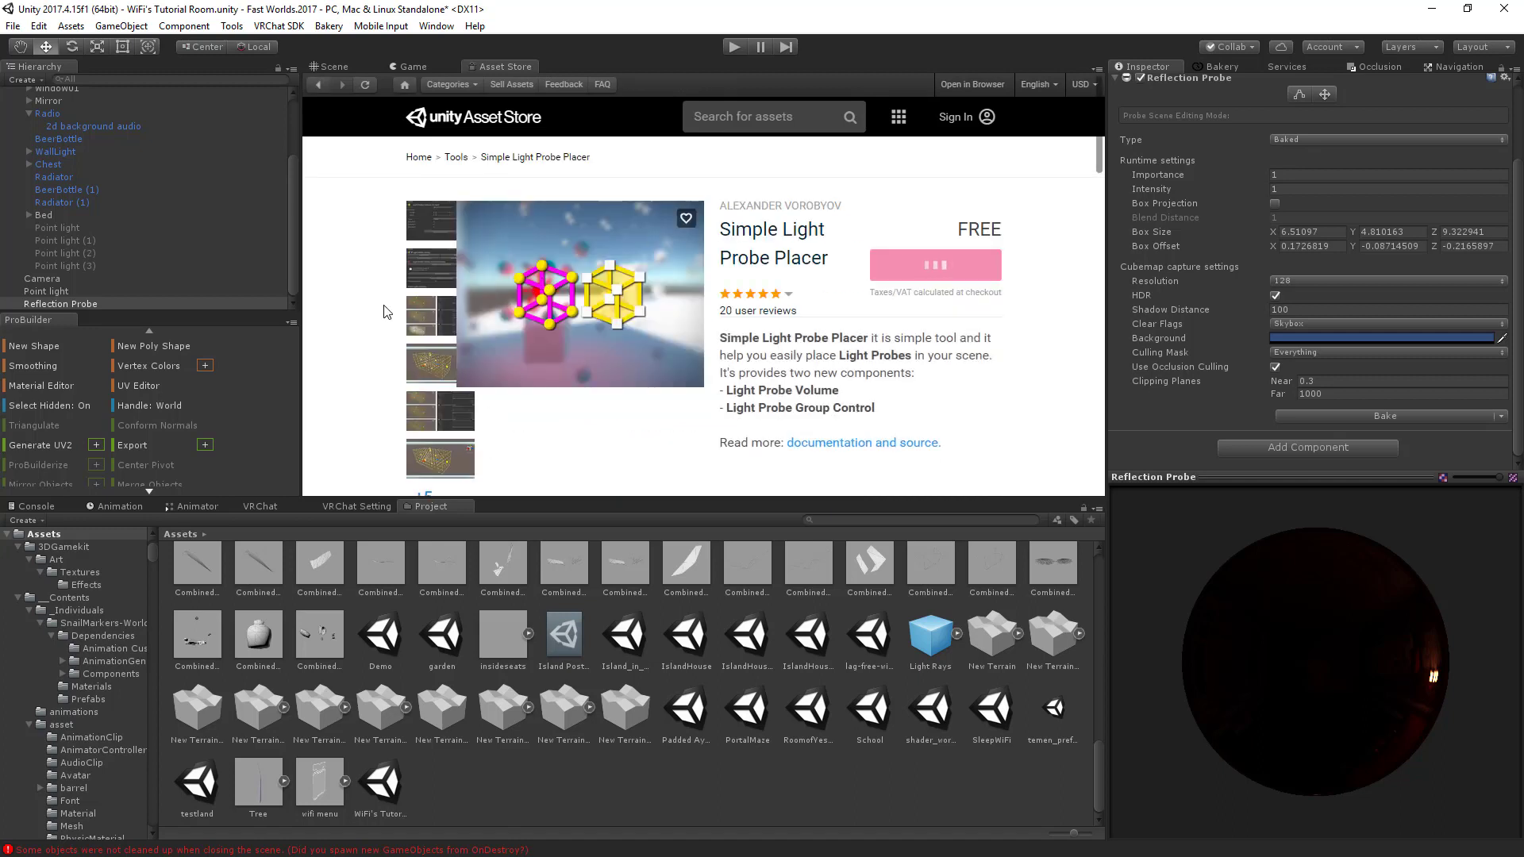
drag(777, 263, 728, 230)
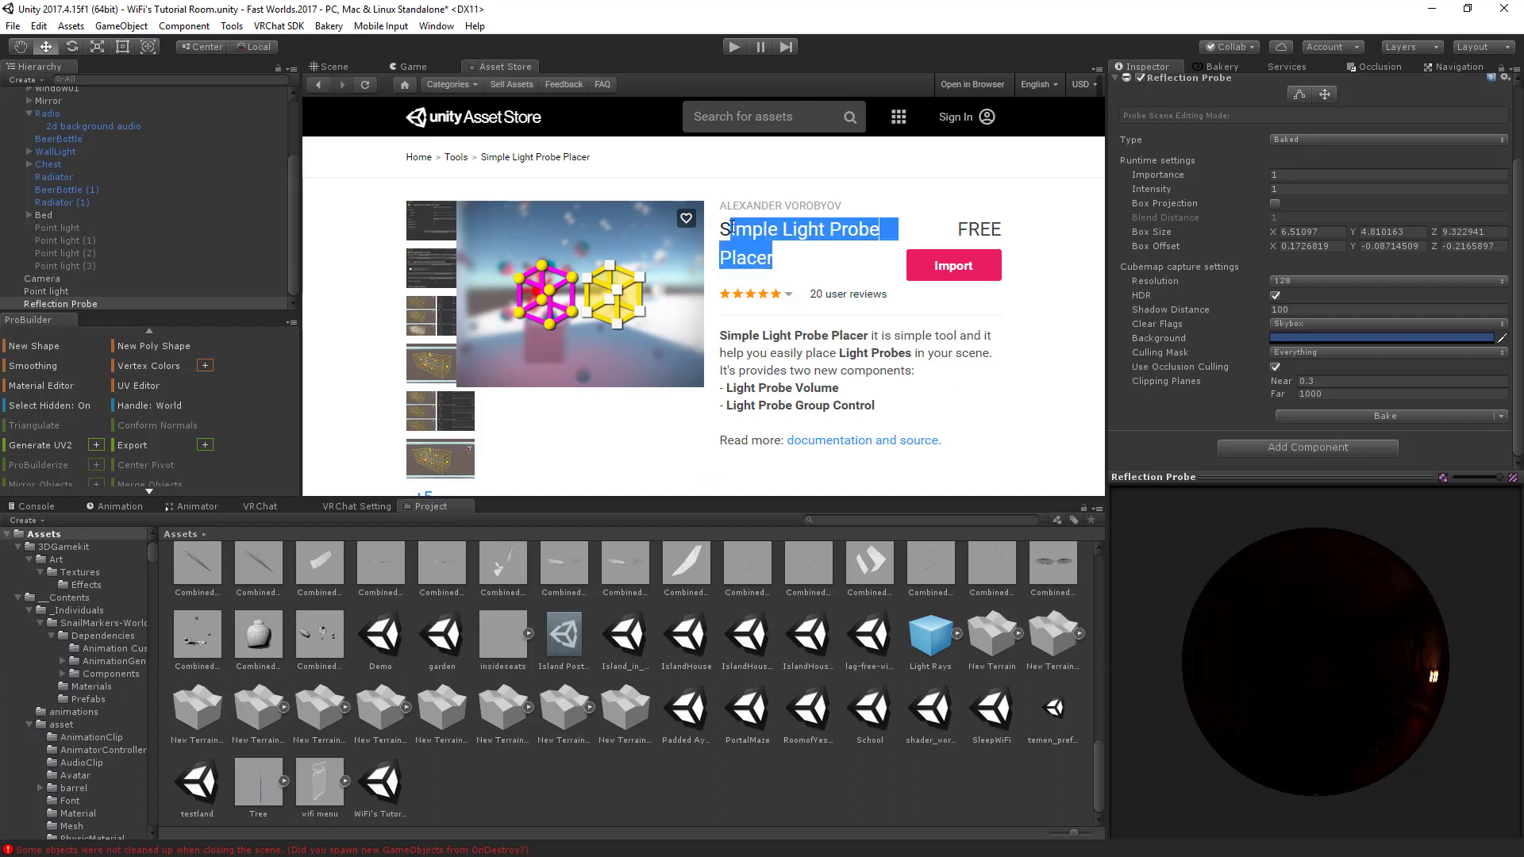
click(729, 235)
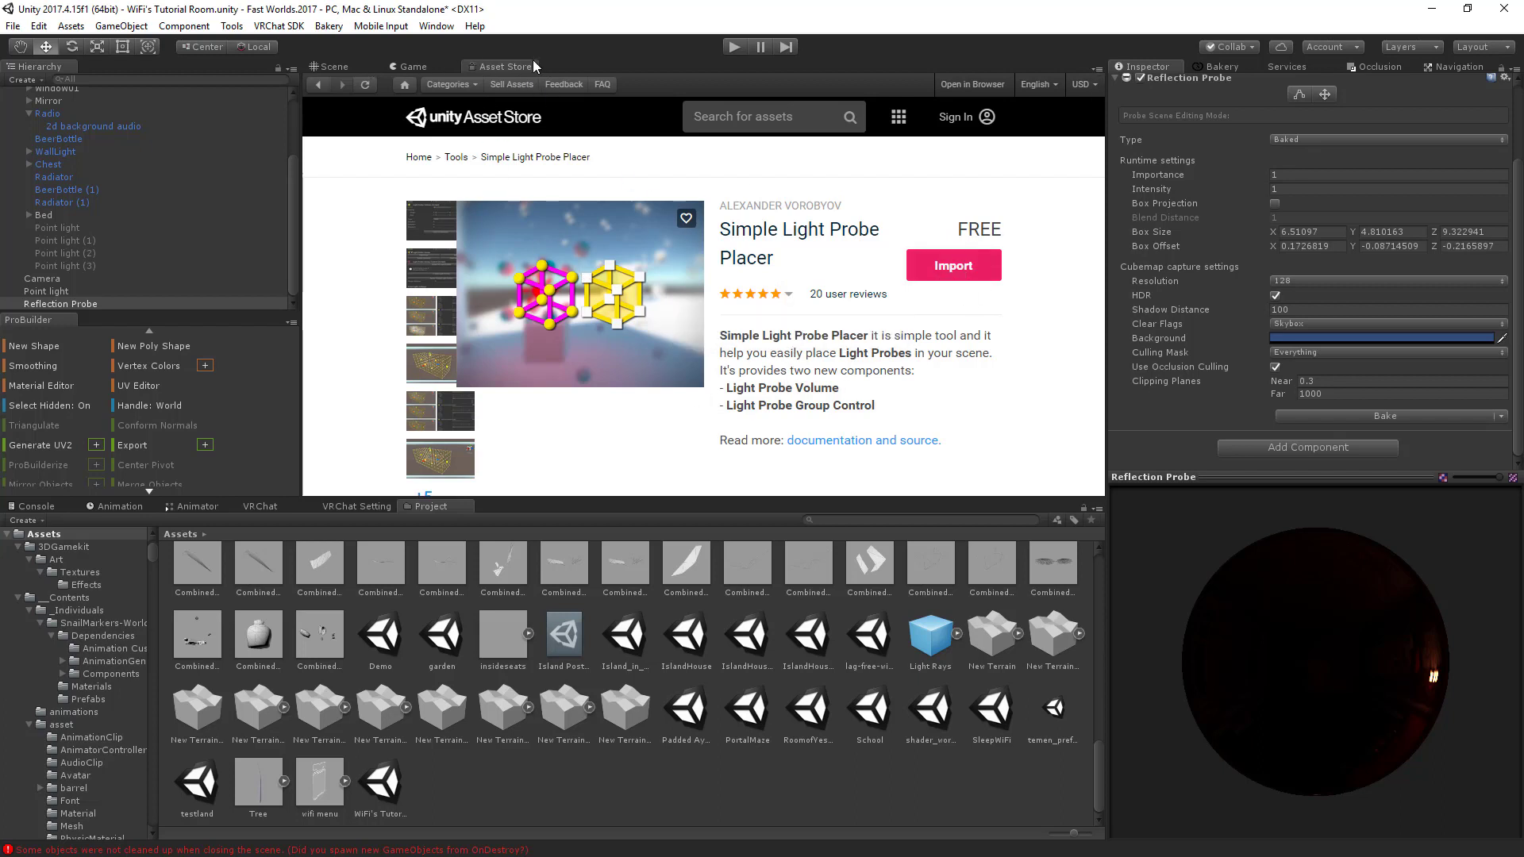
Close the Asset Store and create an empty game object at the root of the scene.
middle_click(509, 69)
right_drag(682, 326, 647, 325)
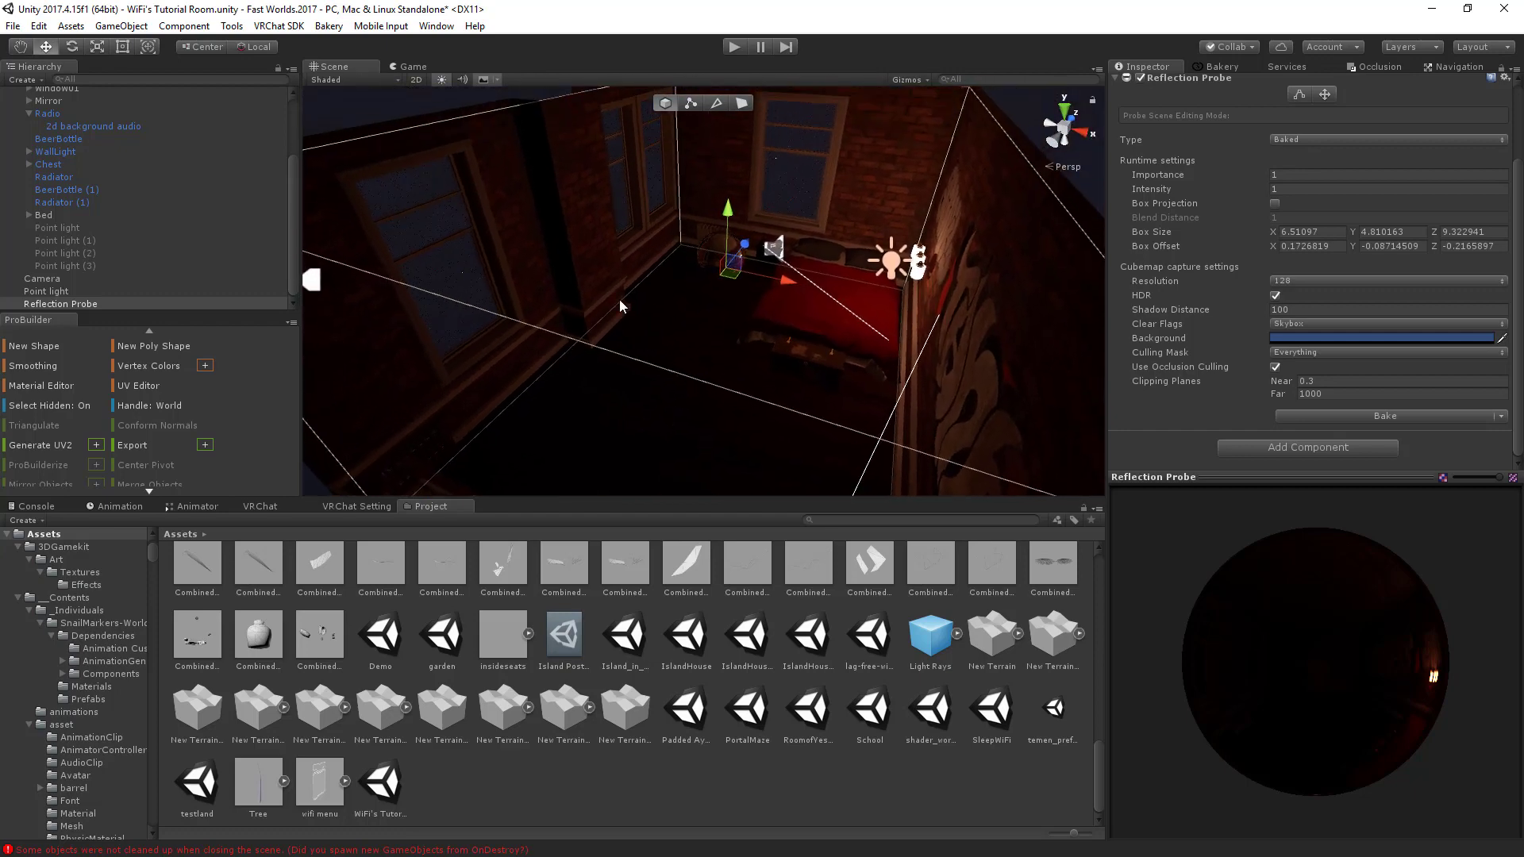
scroll(83, 126, up, 4)
right_click(60, 94)
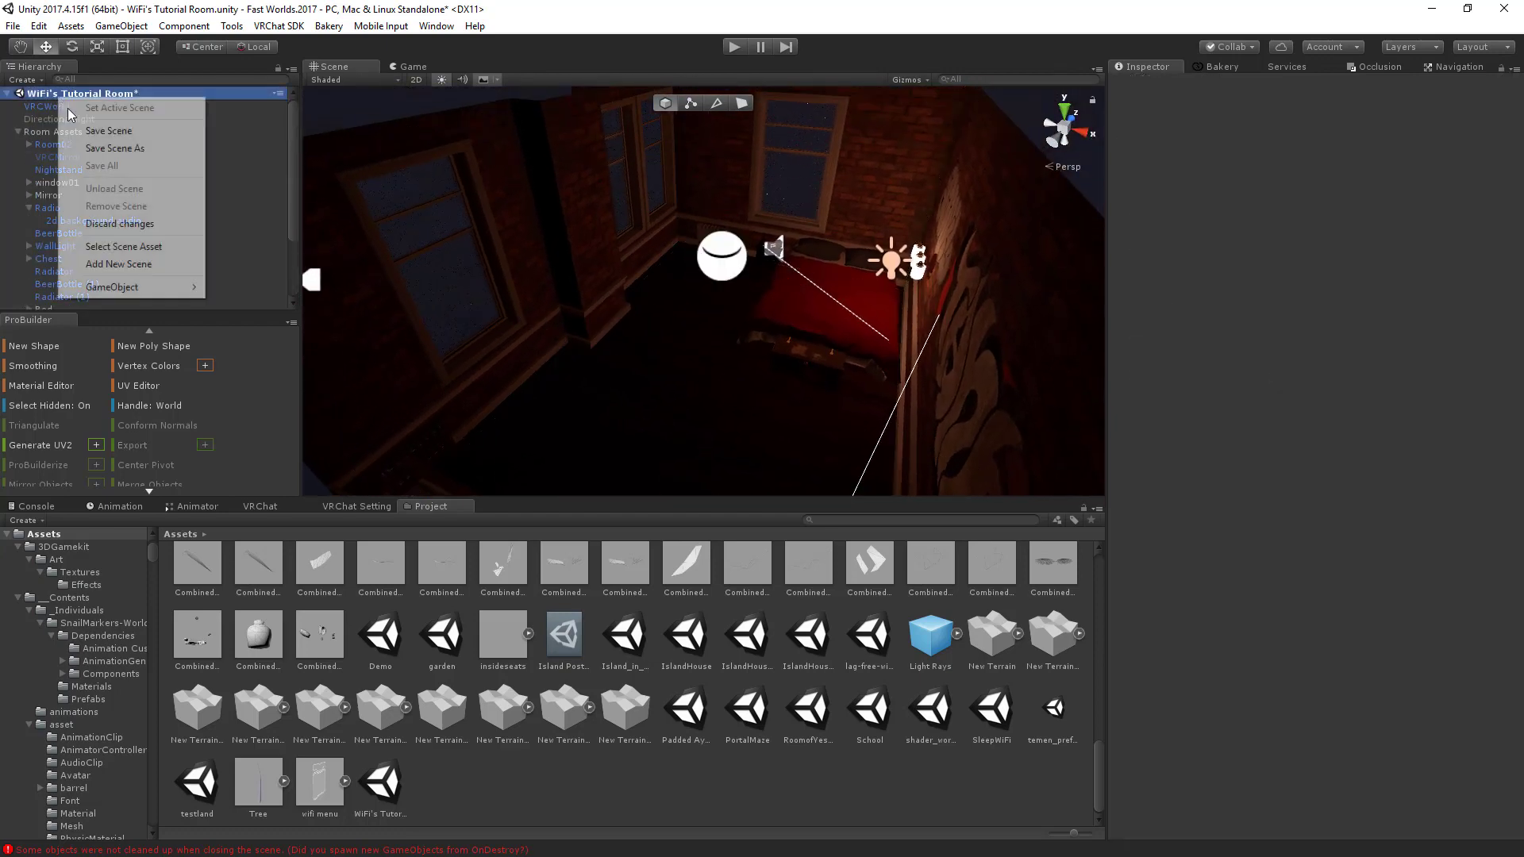
mouse_move(119, 286)
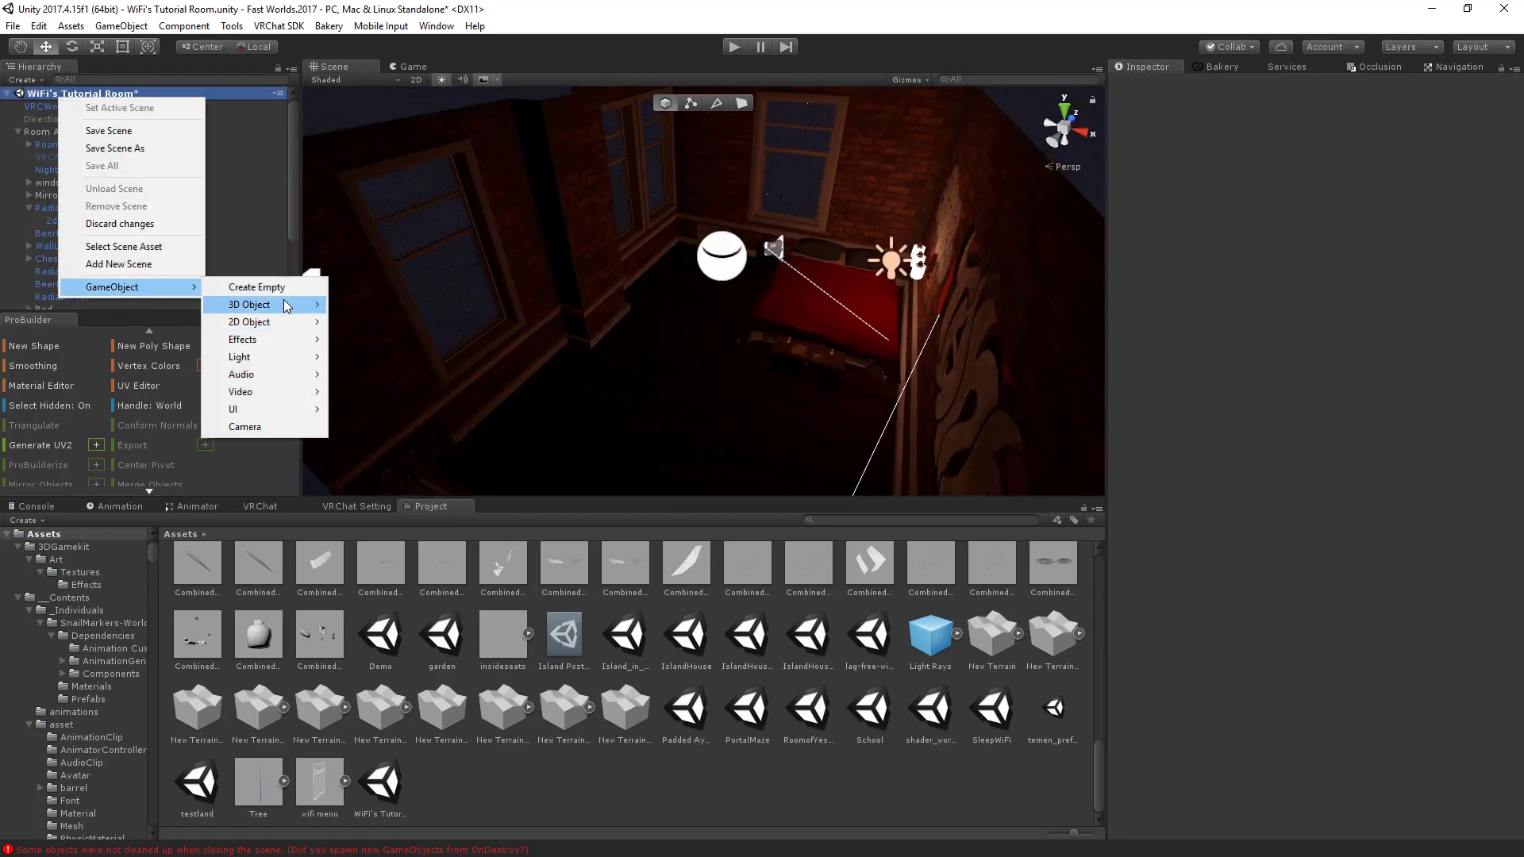
click(262, 287)
click(70, 305)
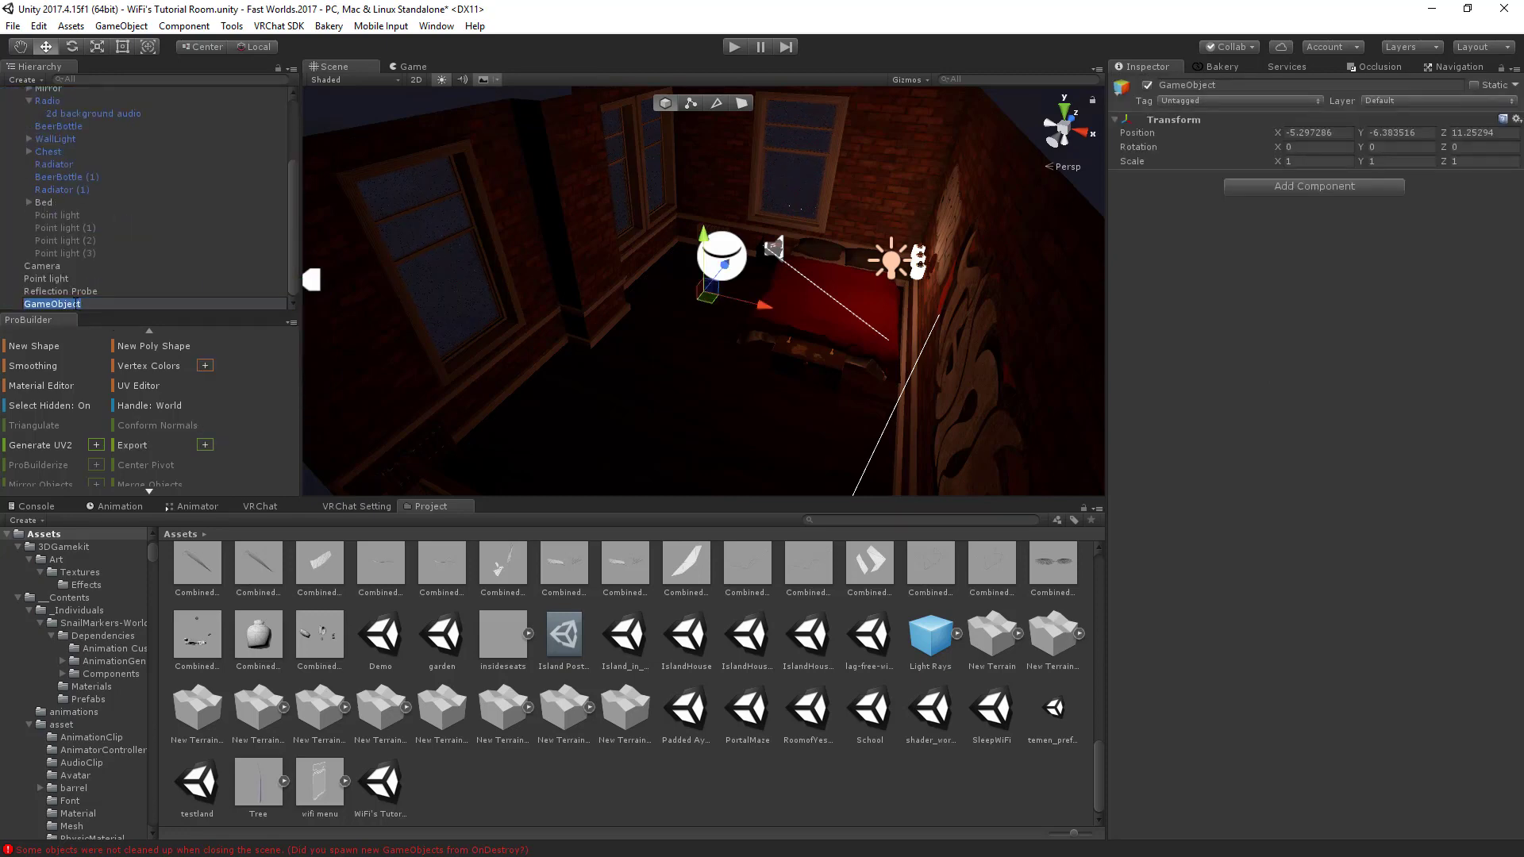
Name the new empty object Light Probes.
text(pRO)
key(BackSpace)
key(BackSpace)
key(BackSpace)
text(Light Pro)
key(Return)
Add a Light Probe Group Control component to the Light Probes object.
right_drag(670, 318, 793, 338)
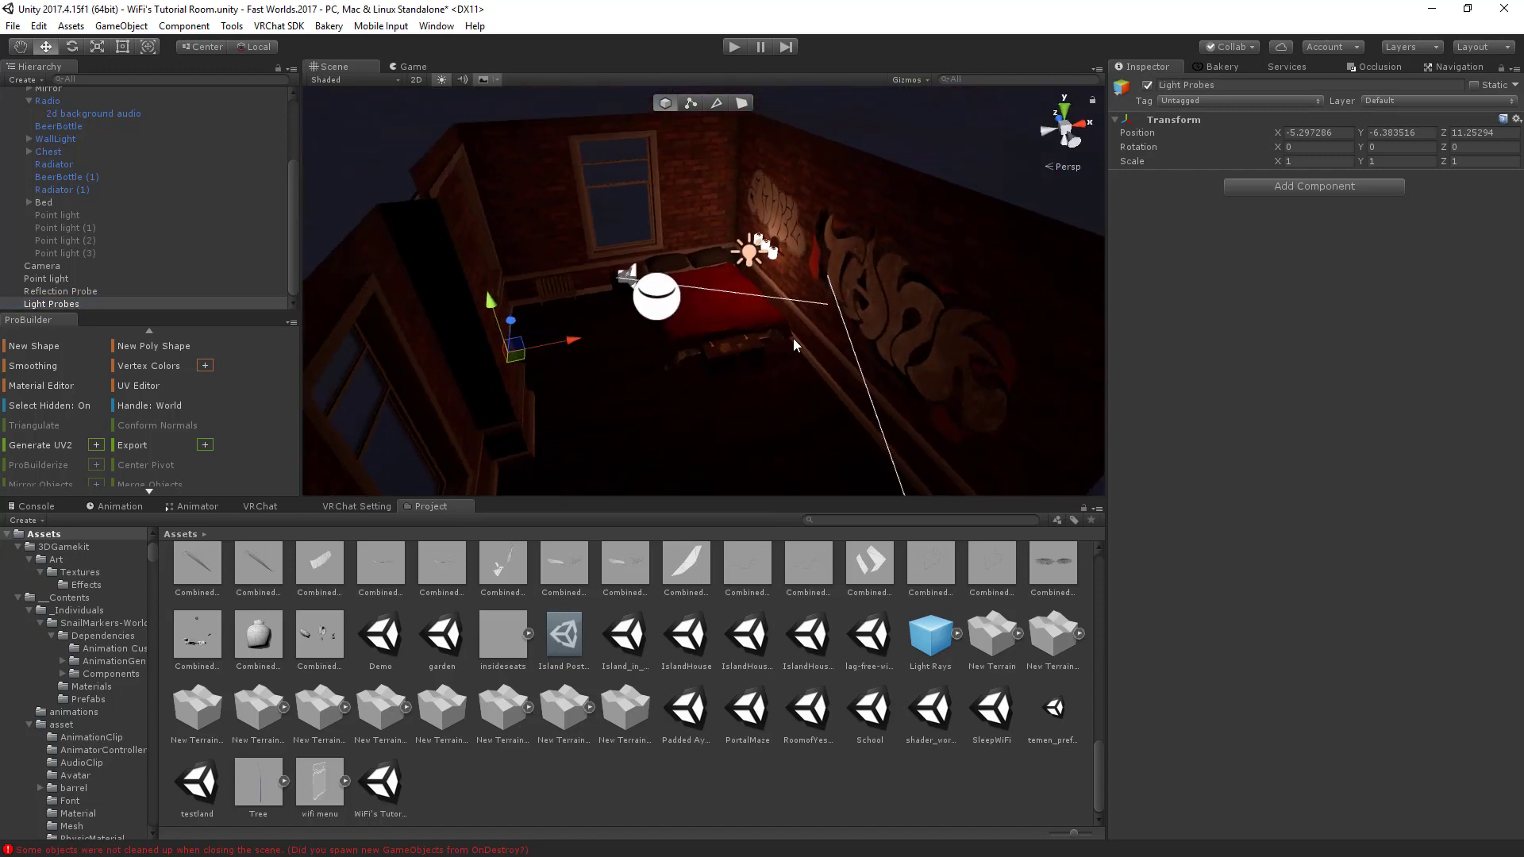
click(1339, 191)
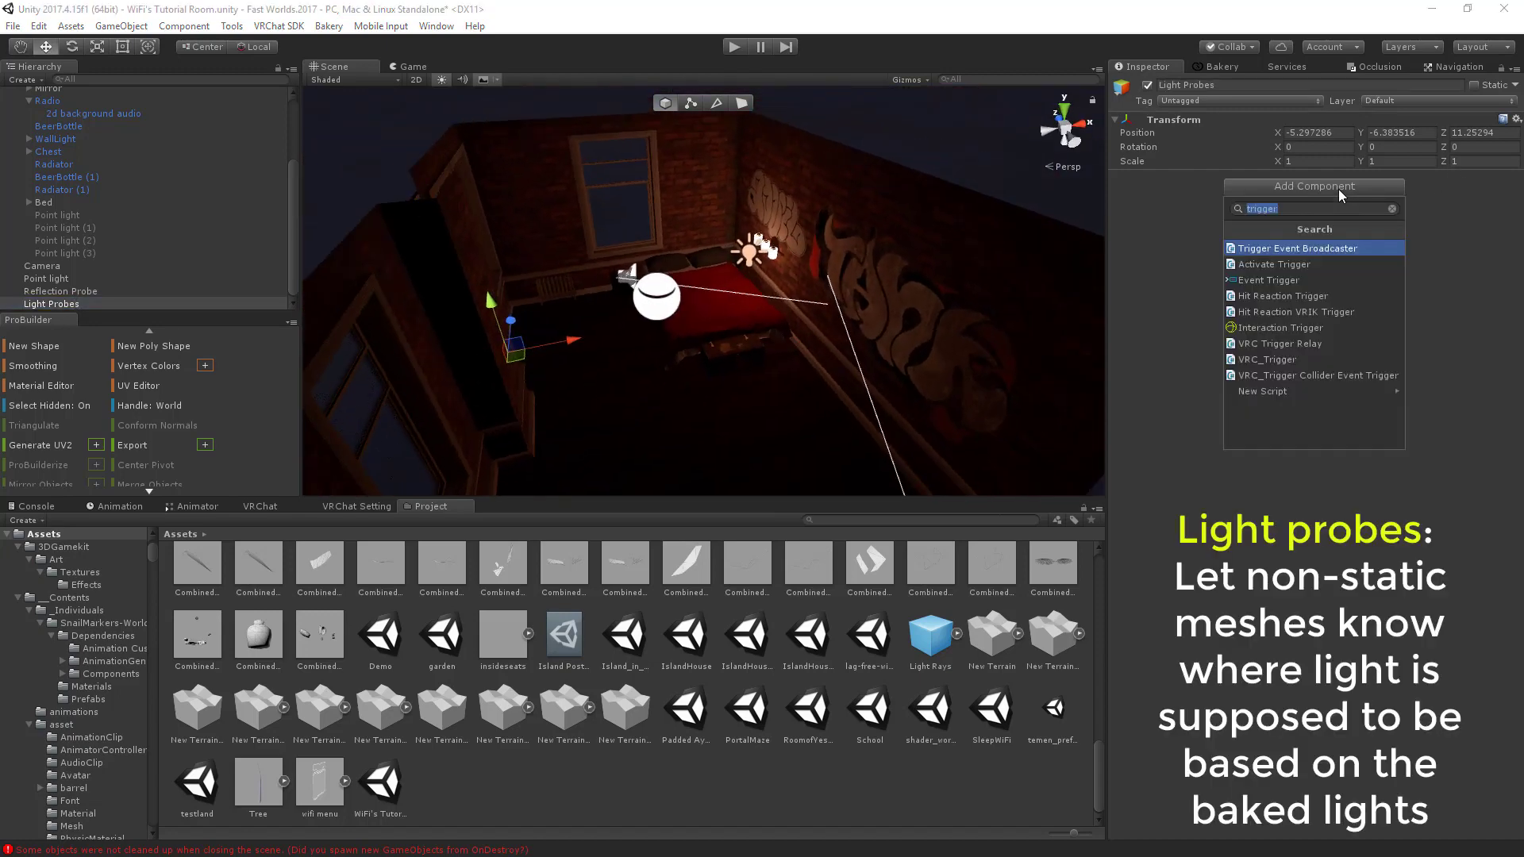
text(light)
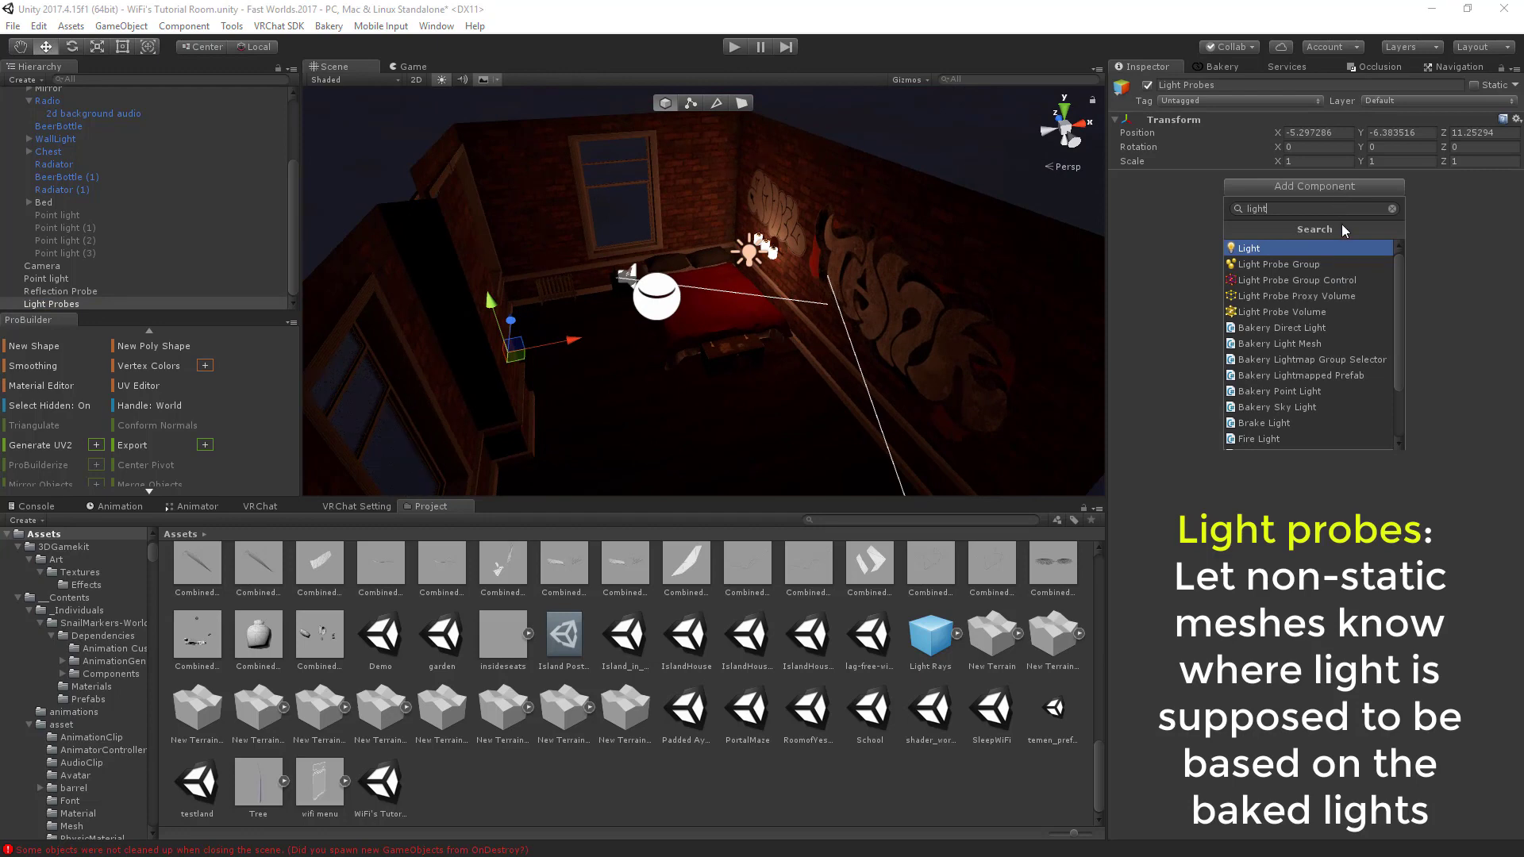
click(1344, 281)
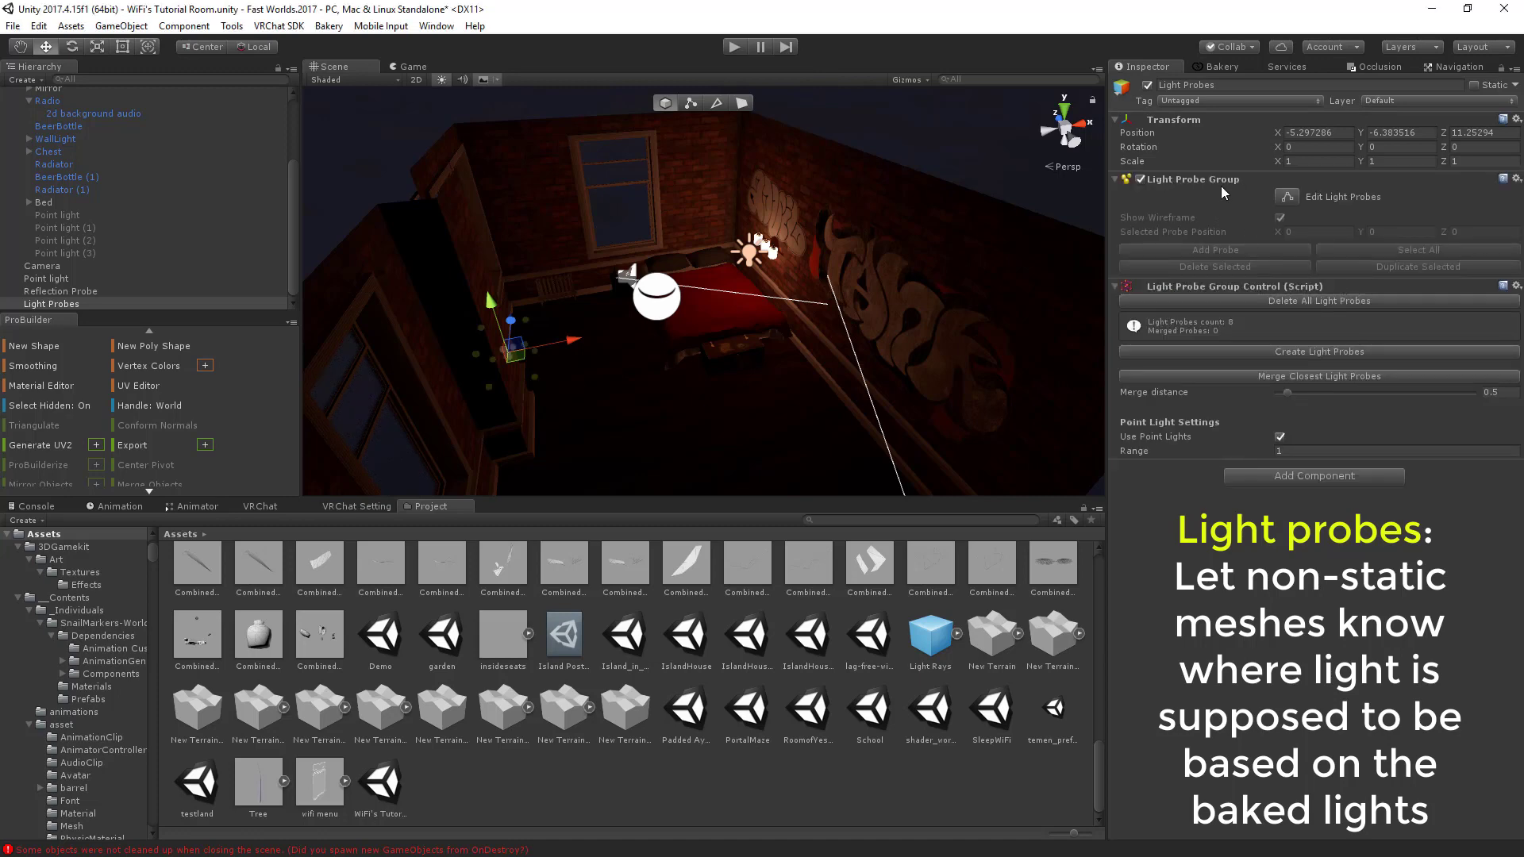
Add a Light Probe Volume component to the Light Probes object.
click(1308, 477)
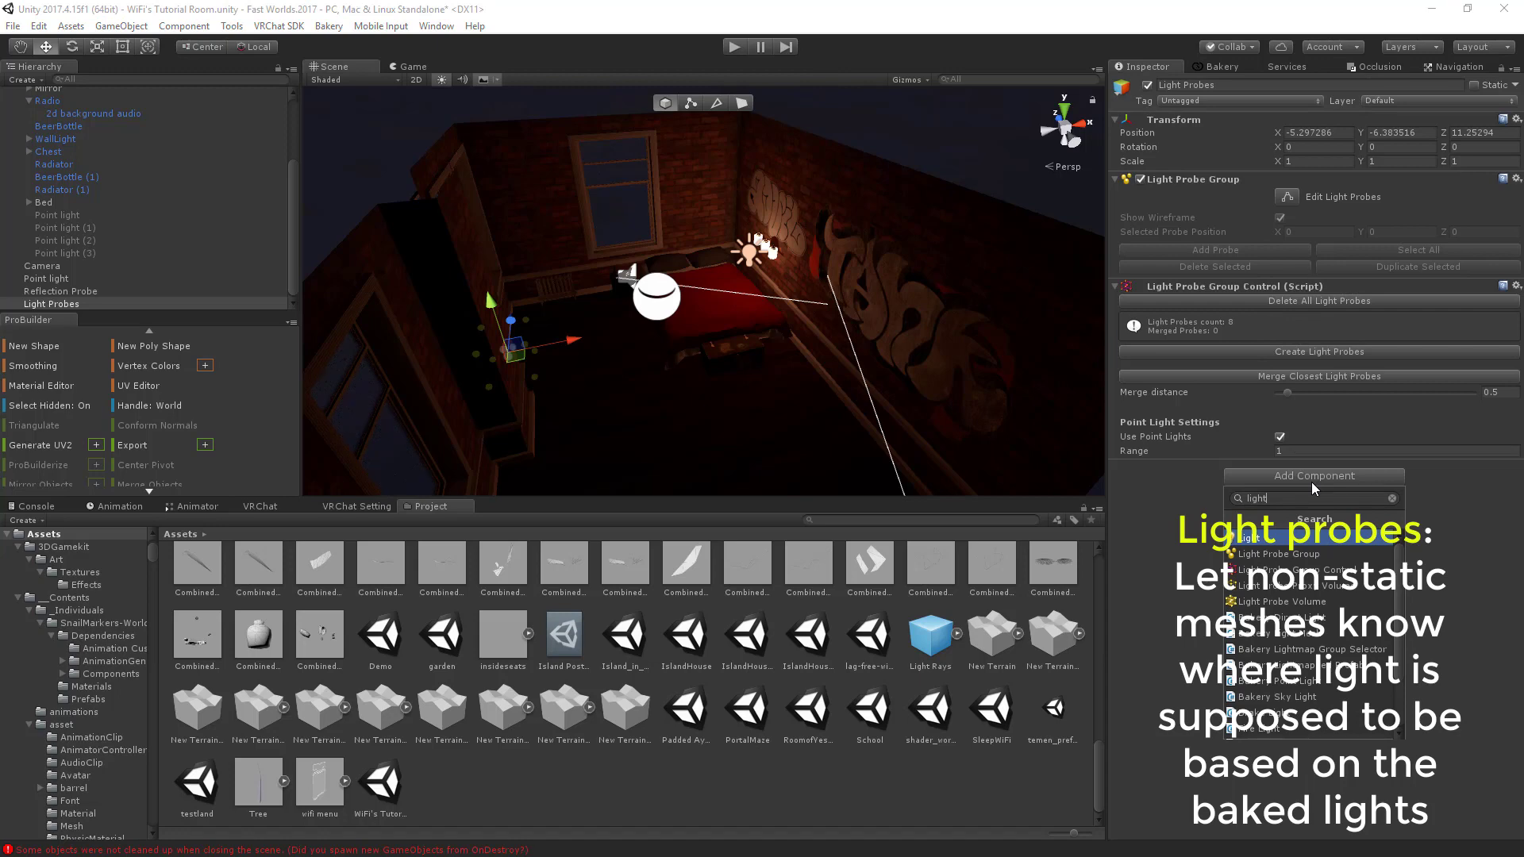
key(Down)
key(Down)
key(Down)
key(Down)
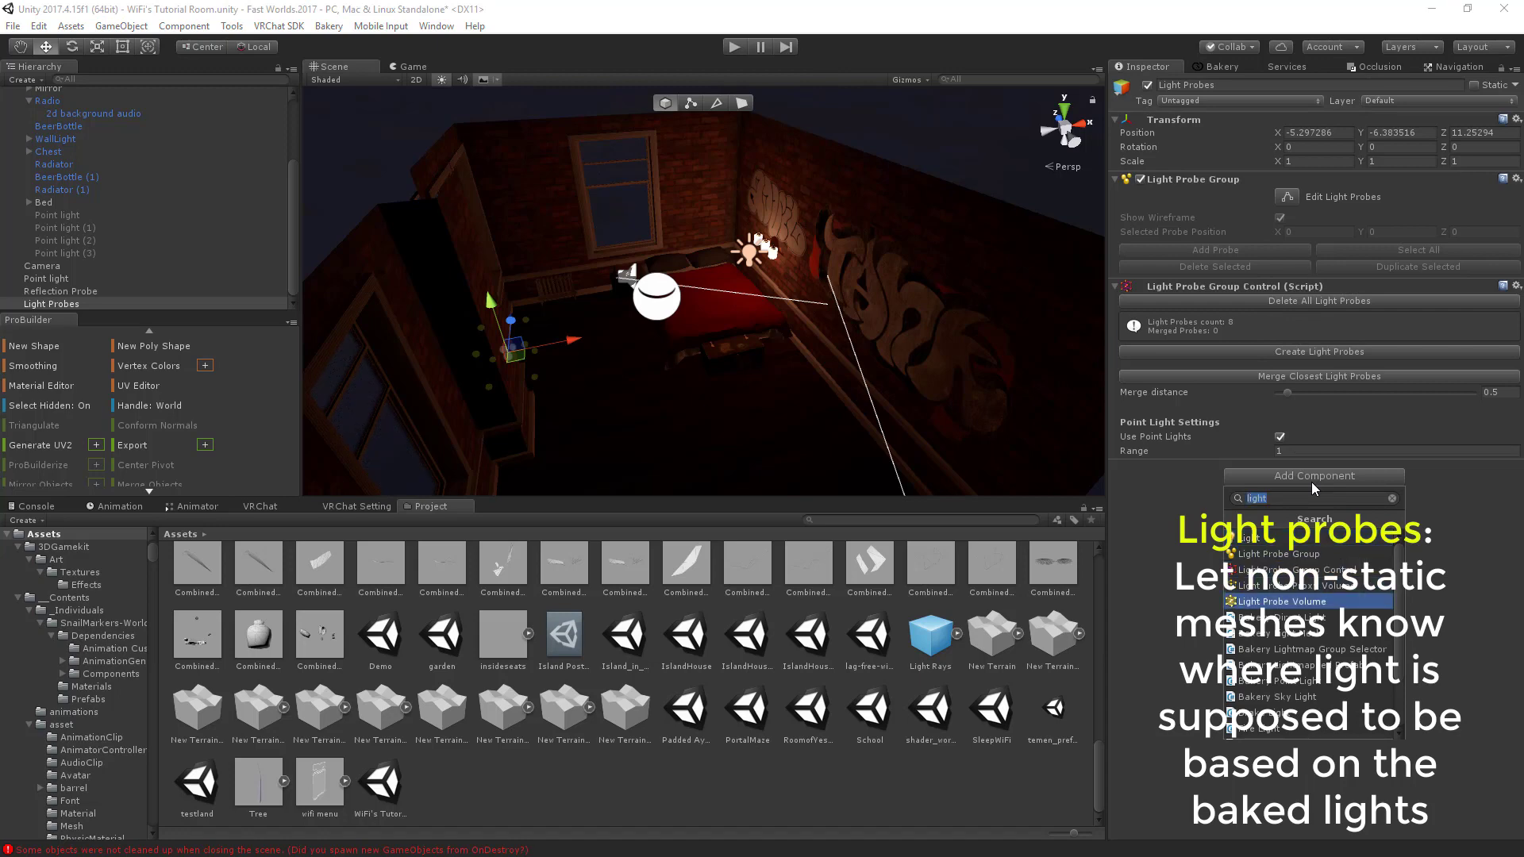
key(Return)
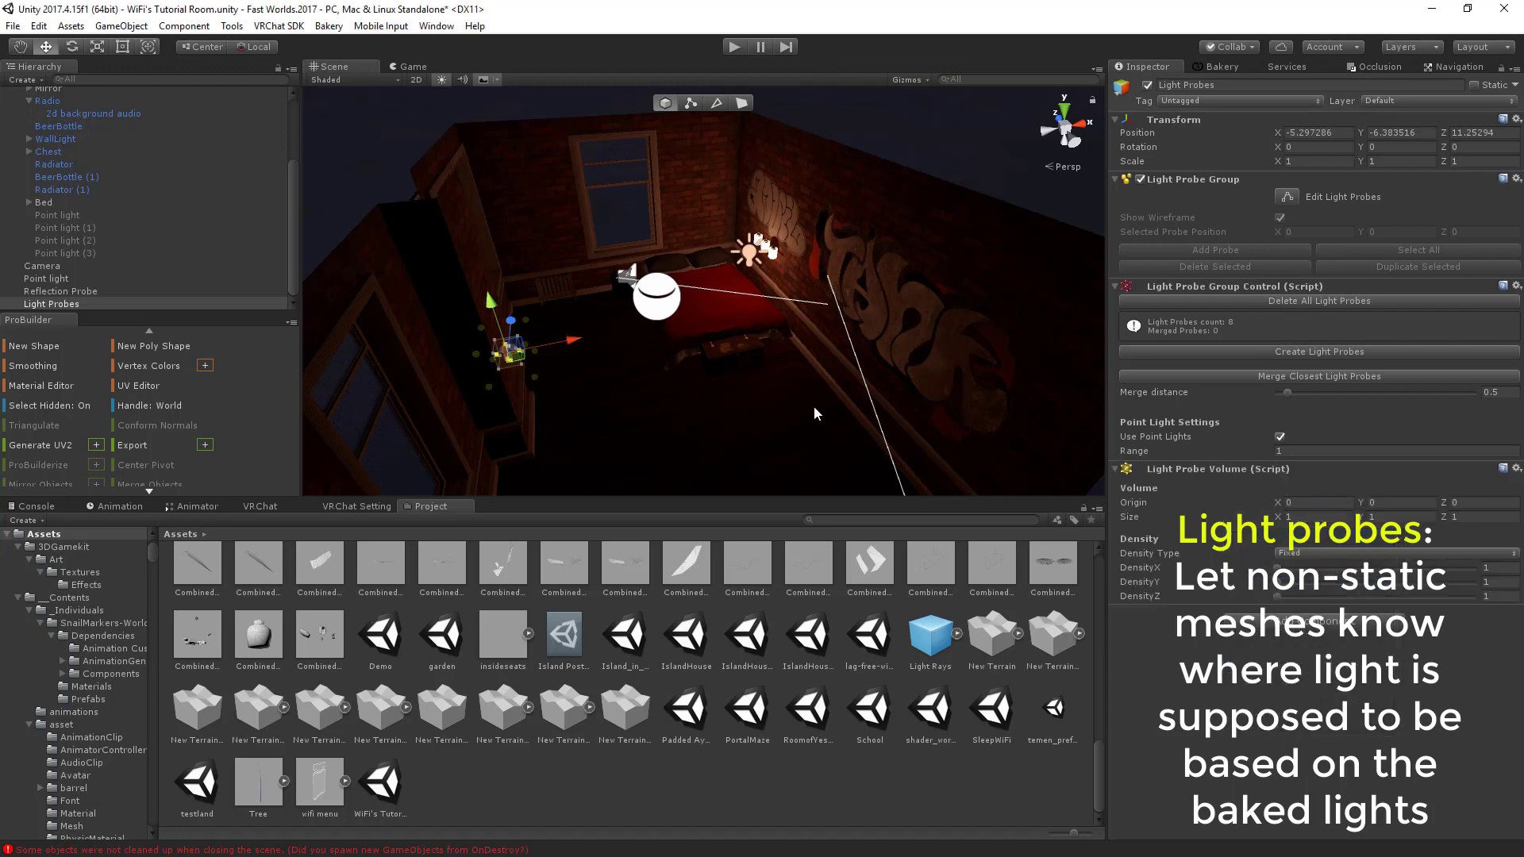
Move the Light Probes object into the middle of the bedroom, at about 0.37, 1.74, 0.6.
right_drag(749, 355, 595, 335)
drag(596, 339, 793, 234)
right_drag(793, 234, 962, 262)
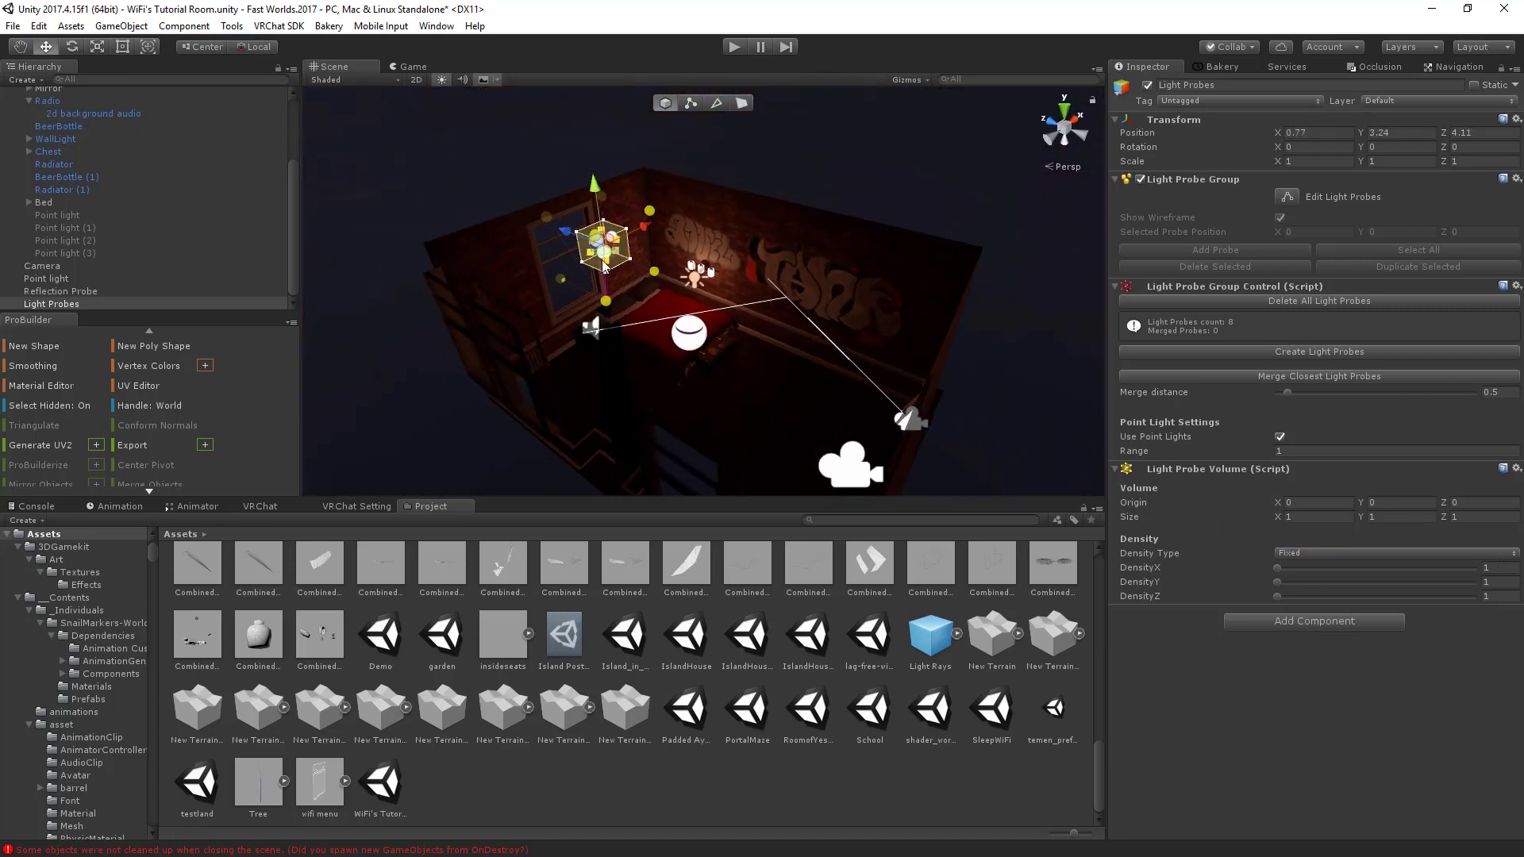
drag(603, 268, 692, 356)
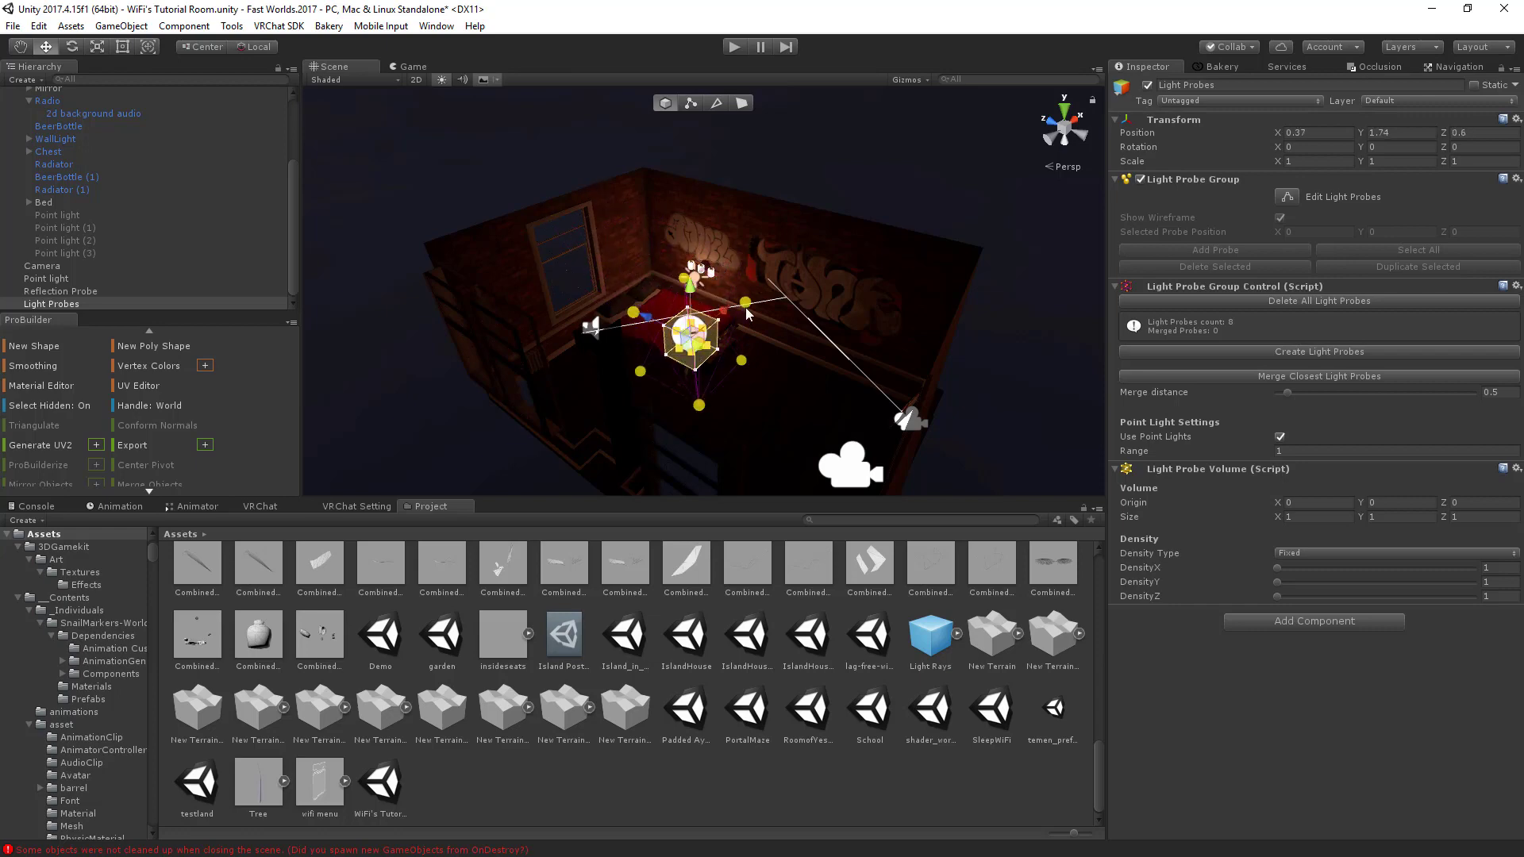
Stretch the light probe volume in both directions along the room's length to a Z size of about 10.87.
right_drag(746, 314, 766, 340)
key(w)
right_drag(878, 383, 773, 338)
right_drag(866, 301, 1018, 457)
key(s)
right_drag(781, 372, 926, 421)
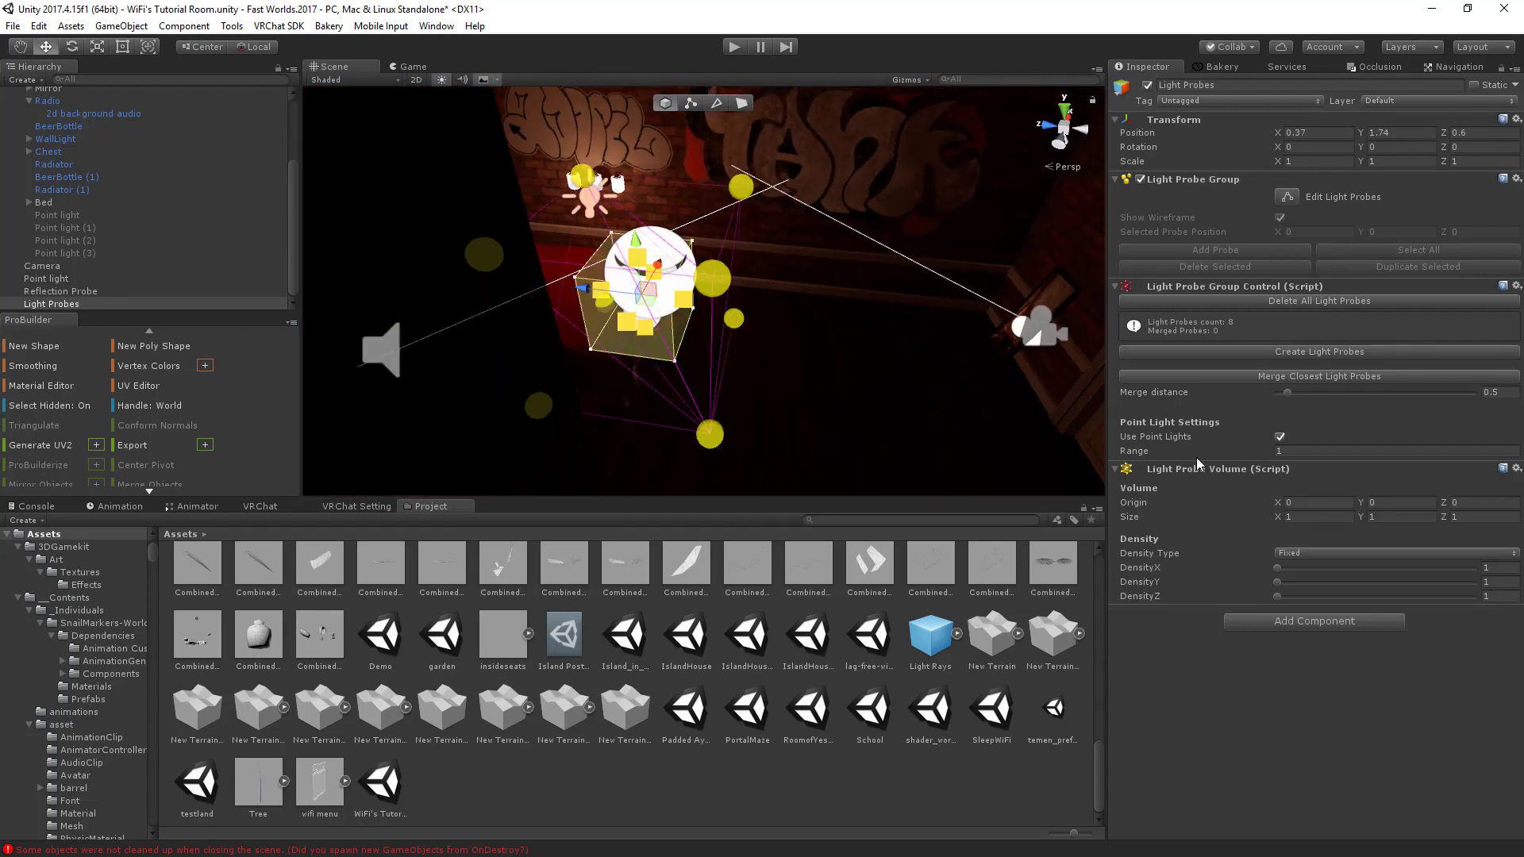
right_drag(819, 403, 665, 388)
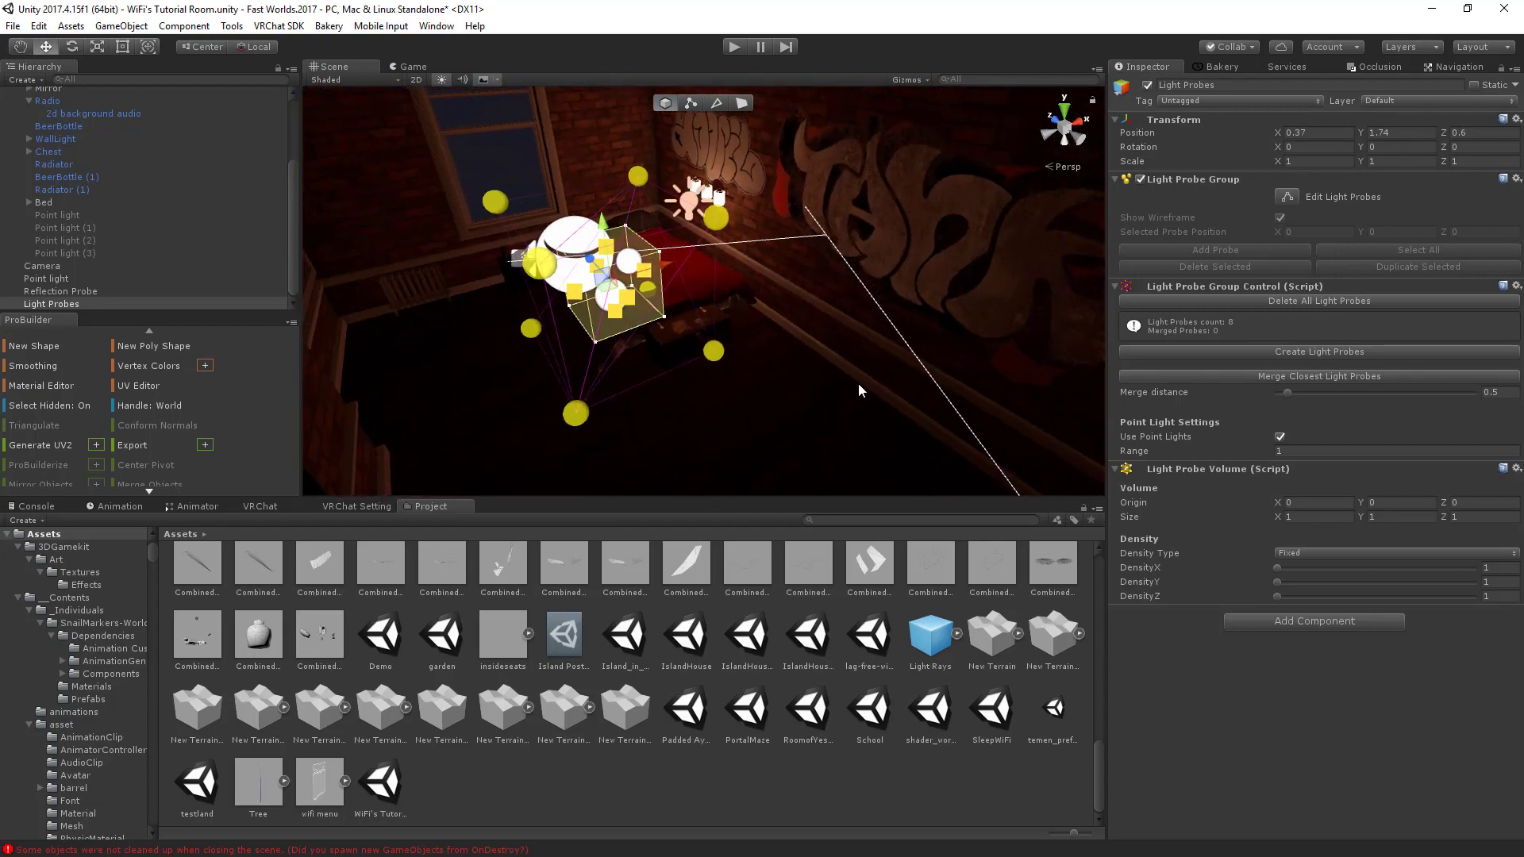
key(w)
right_drag(859, 390, 758, 357)
key(a)
drag(733, 327, 886, 351)
right_drag(879, 362, 813, 340)
key(s)
drag(820, 319, 861, 323)
right_drag(861, 324, 738, 306)
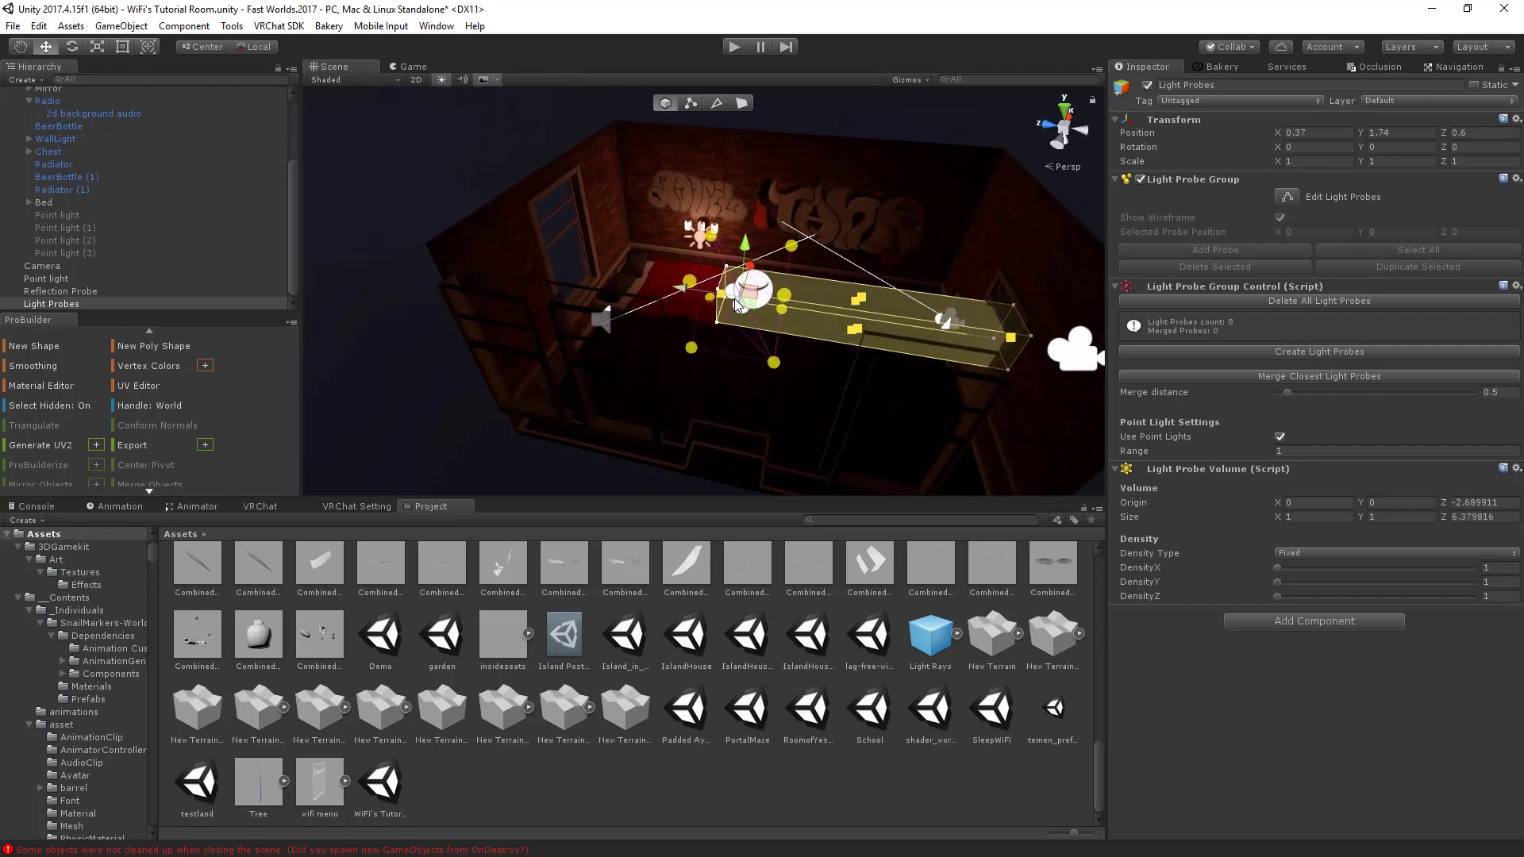
drag(723, 301, 555, 274)
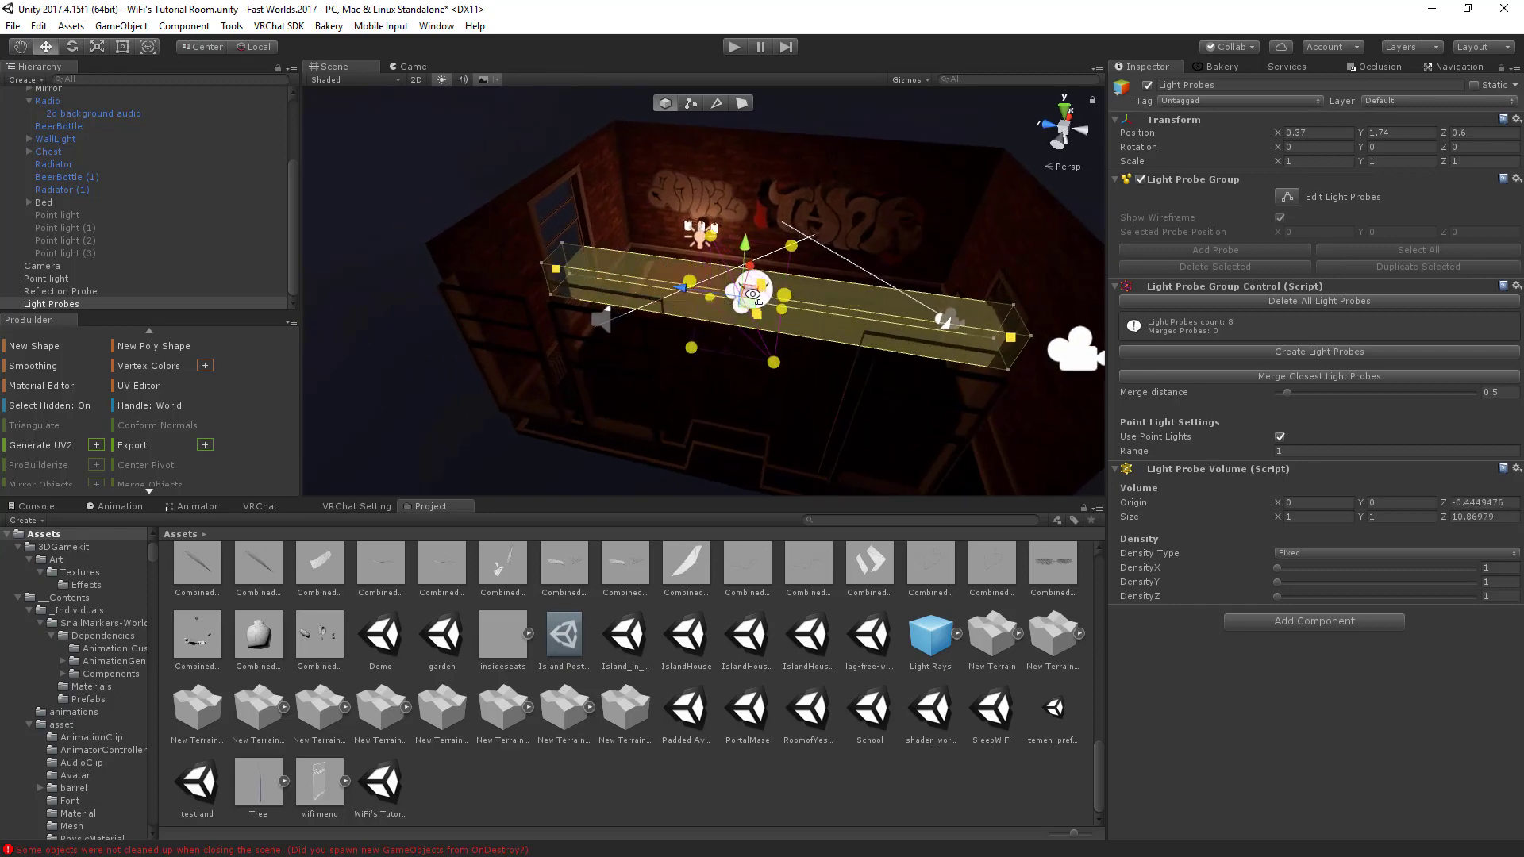
Widen the light probe volume to both side walls, to an X size of about 7.67.
right_drag(556, 274, 617, 311)
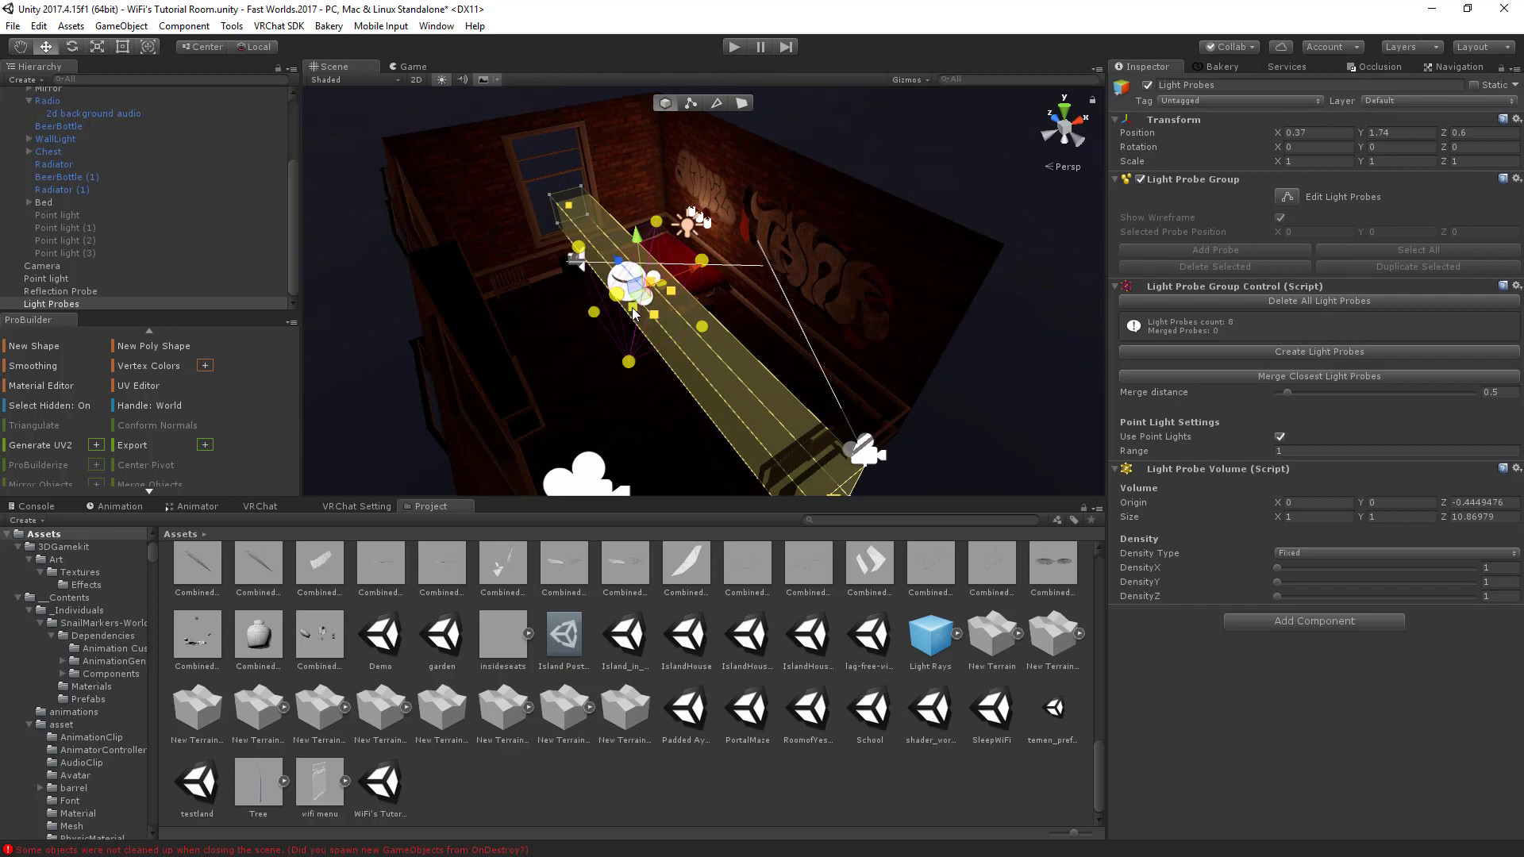
drag(635, 311, 476, 343)
right_drag(603, 355, 702, 308)
drag(706, 297, 843, 317)
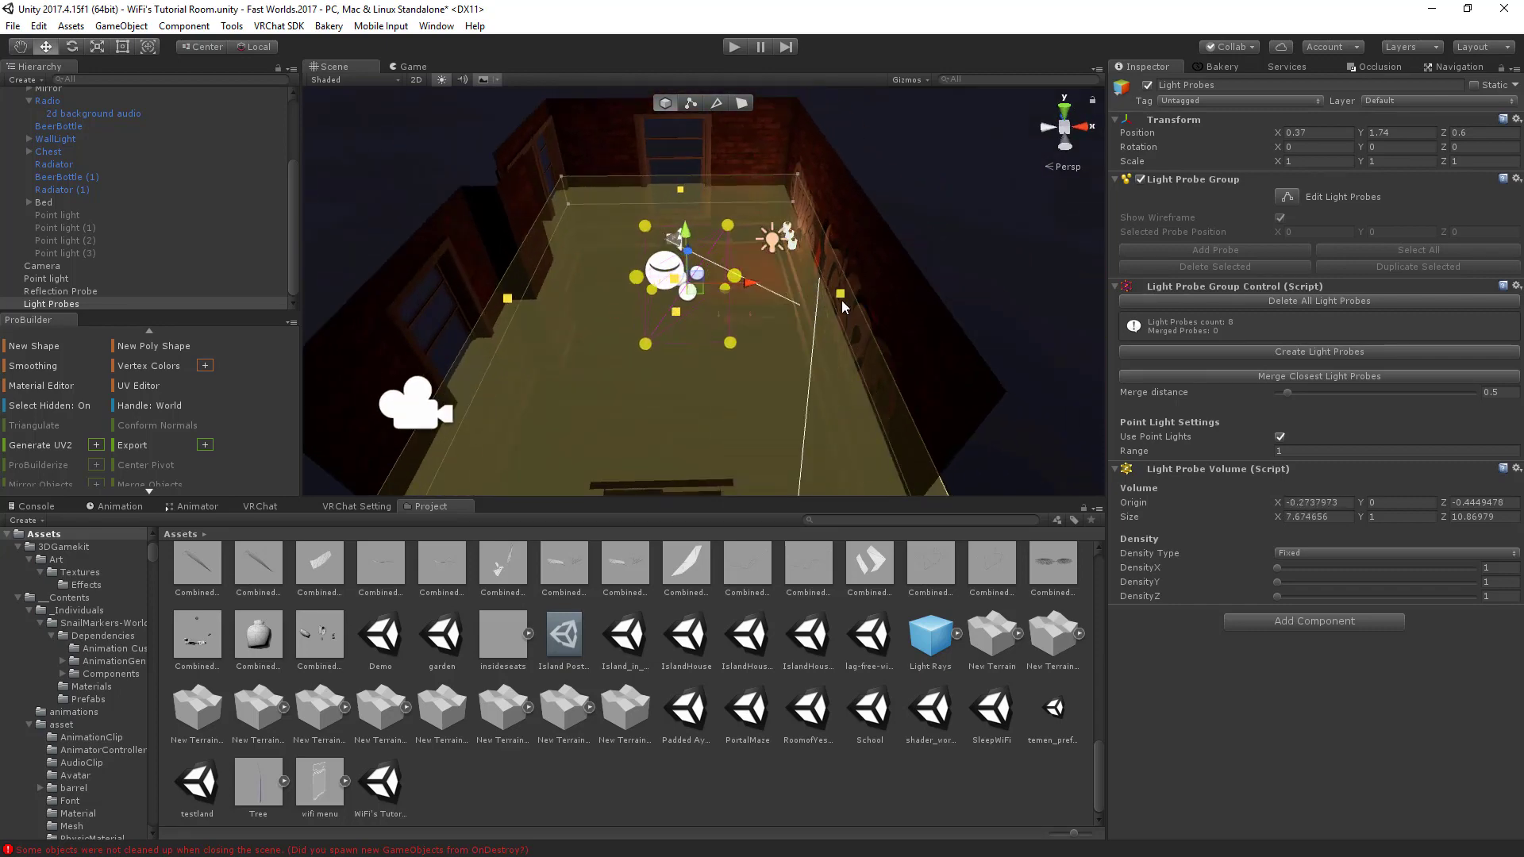
Extend the light probe volume up to the ceiling and down past the floor, to a Y size of about 6.07.
right_drag(842, 318, 856, 282)
key(s)
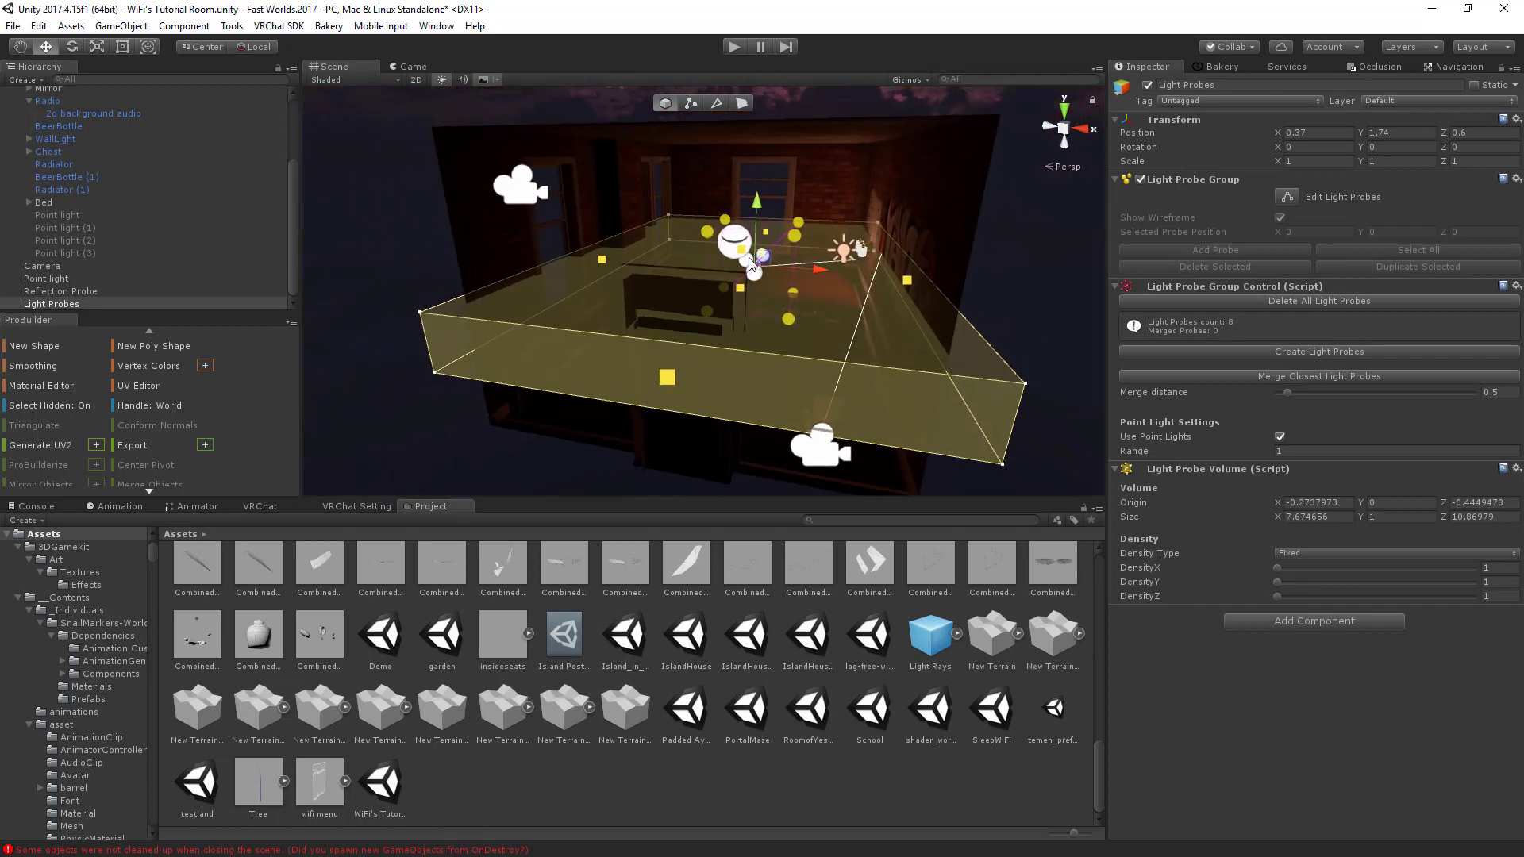
drag(743, 243, 751, 125)
right_drag(751, 125, 703, 232)
click(682, 238)
scroll(699, 298, down, 5)
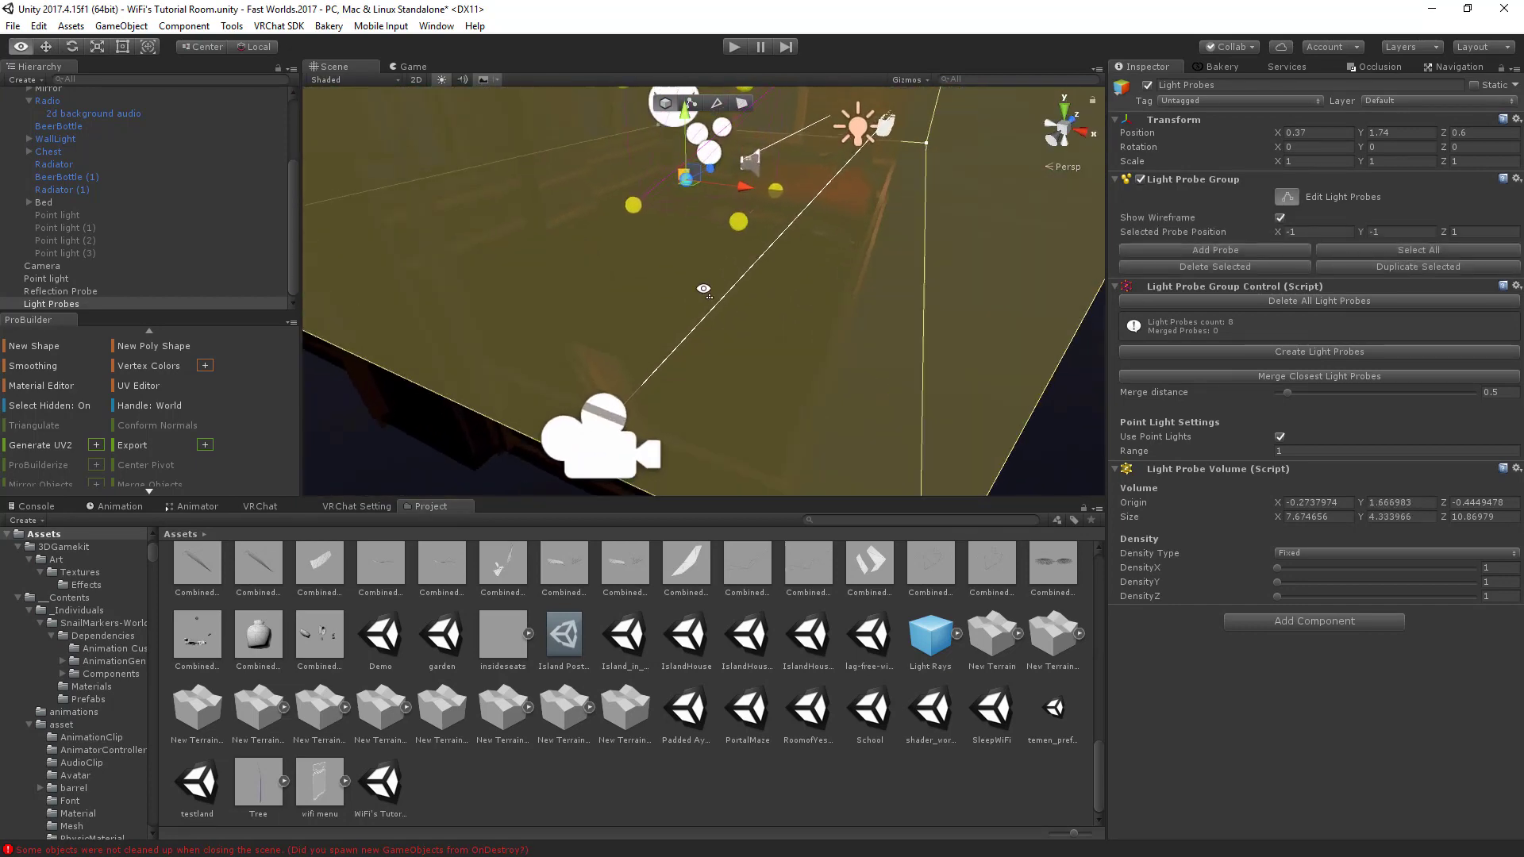
drag(673, 162, 680, 476)
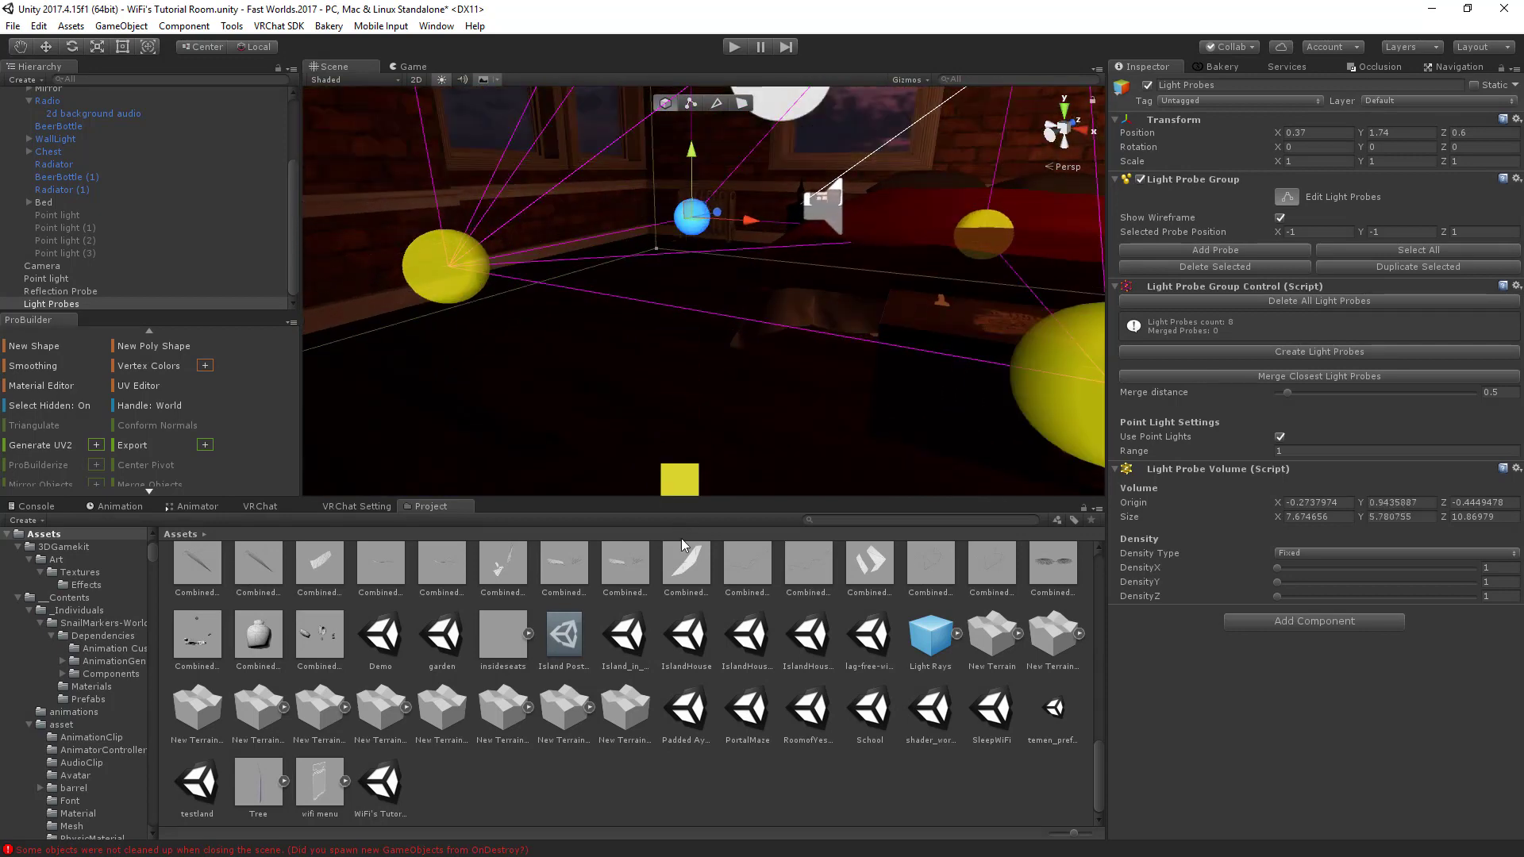
right_drag(650, 360, 1248, 588)
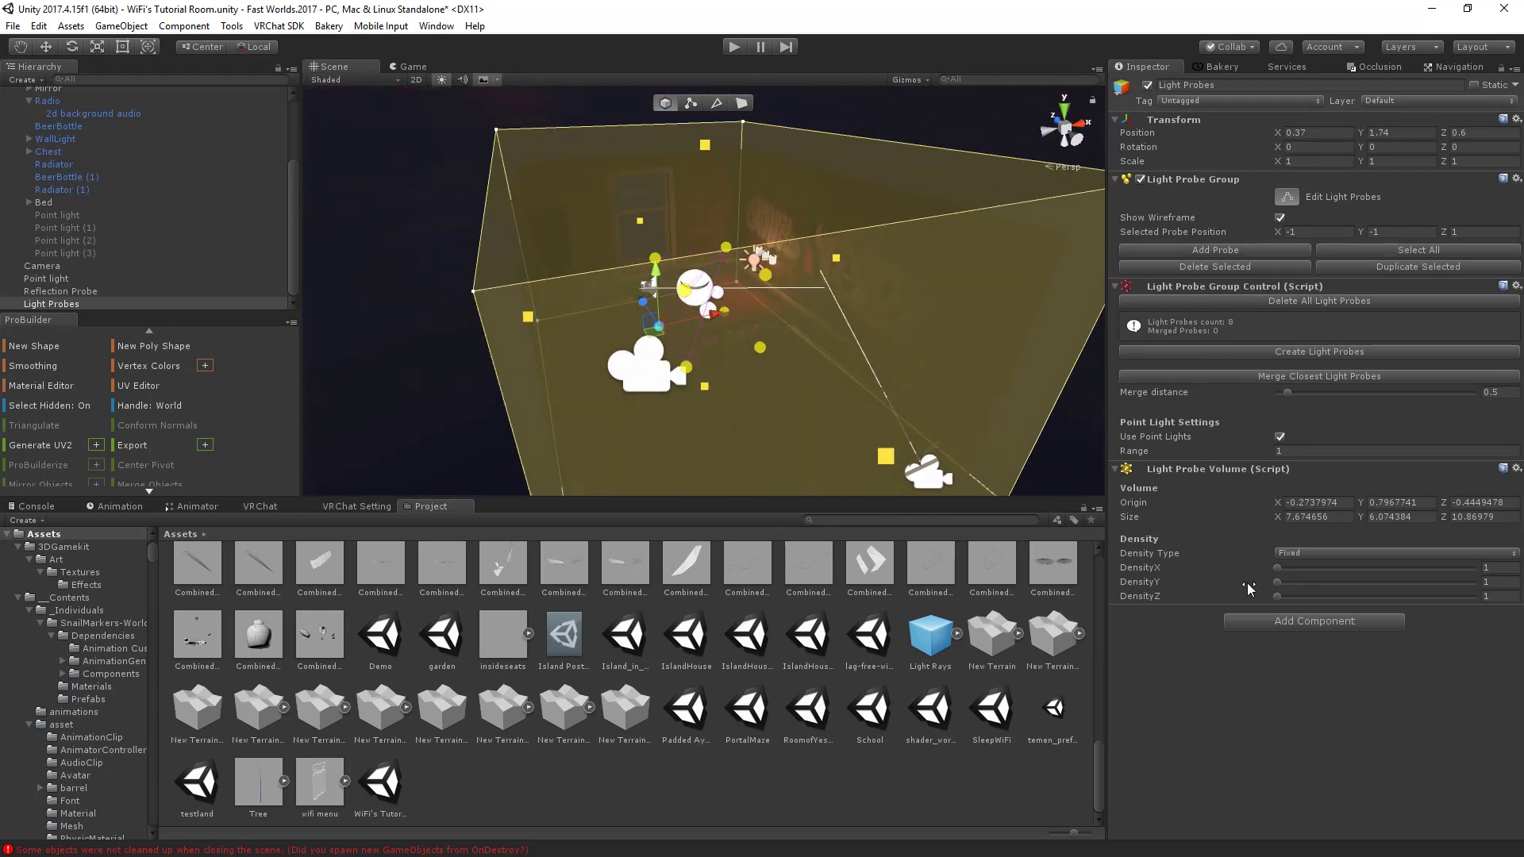
Set the light probe volume's density to 5 on the X, Y and Z axes.
click(1504, 568)
text(5)
click(1495, 582)
text(5)
click(1479, 597)
text(5)
right_drag(819, 397, 883, 343)
right_drag(676, 235, 748, 259)
right_drag(729, 381, 714, 333)
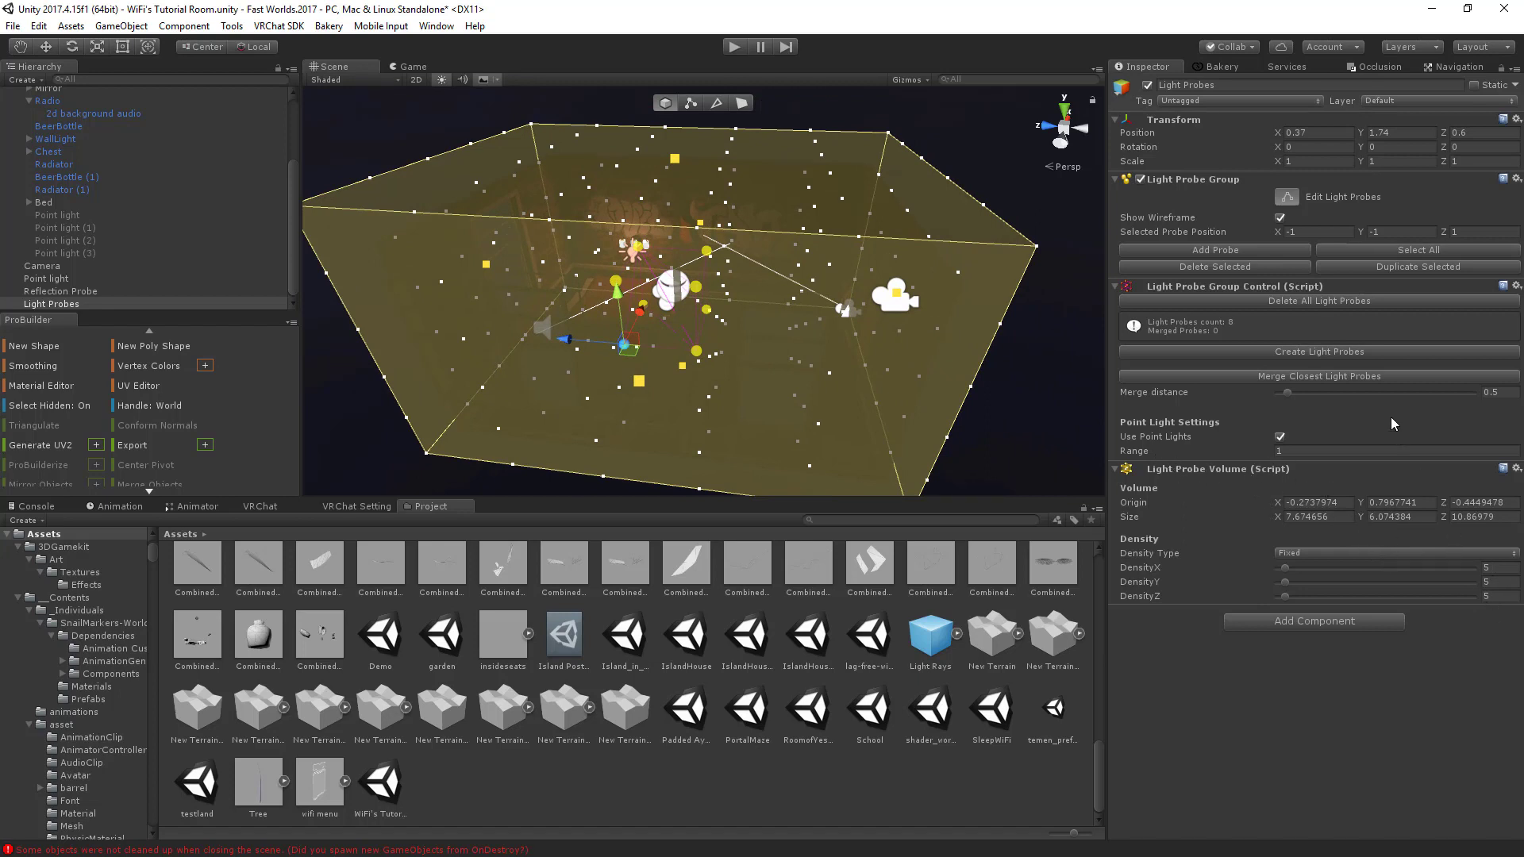
Create the light probes throughout the volume and check how they fill the room.
click(1347, 351)
right_drag(921, 443, 1320, 357)
right_drag(871, 379, 698, 350)
key(s)
middle_drag(698, 351, 678, 342)
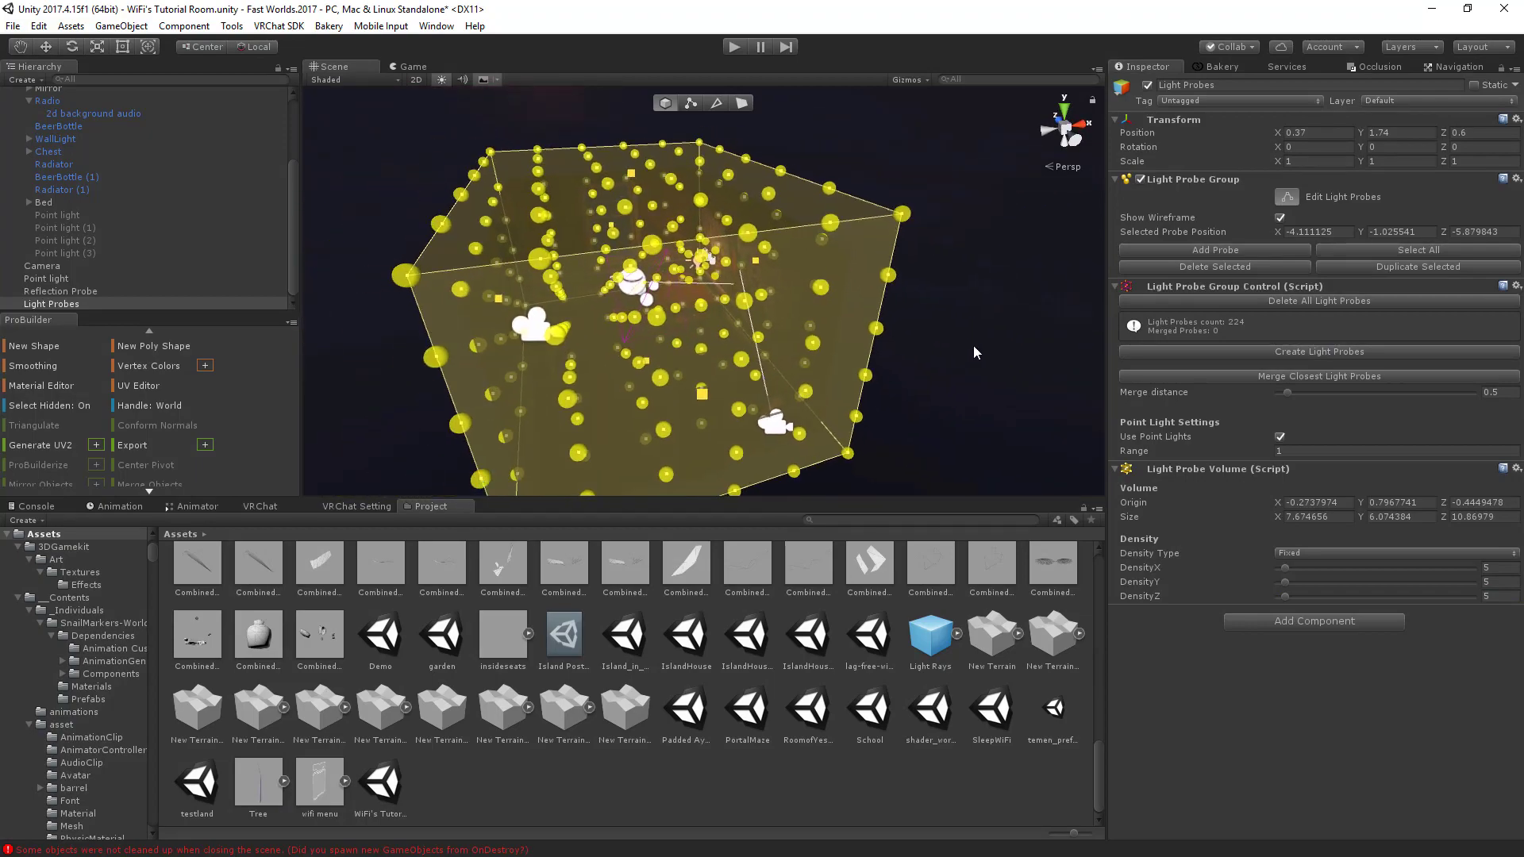
Select a single light probe near the ceiling and examine the wireframe connecting the probe grid.
click(973, 346)
key(w)
right_drag(970, 373, 809, 322)
click(732, 229)
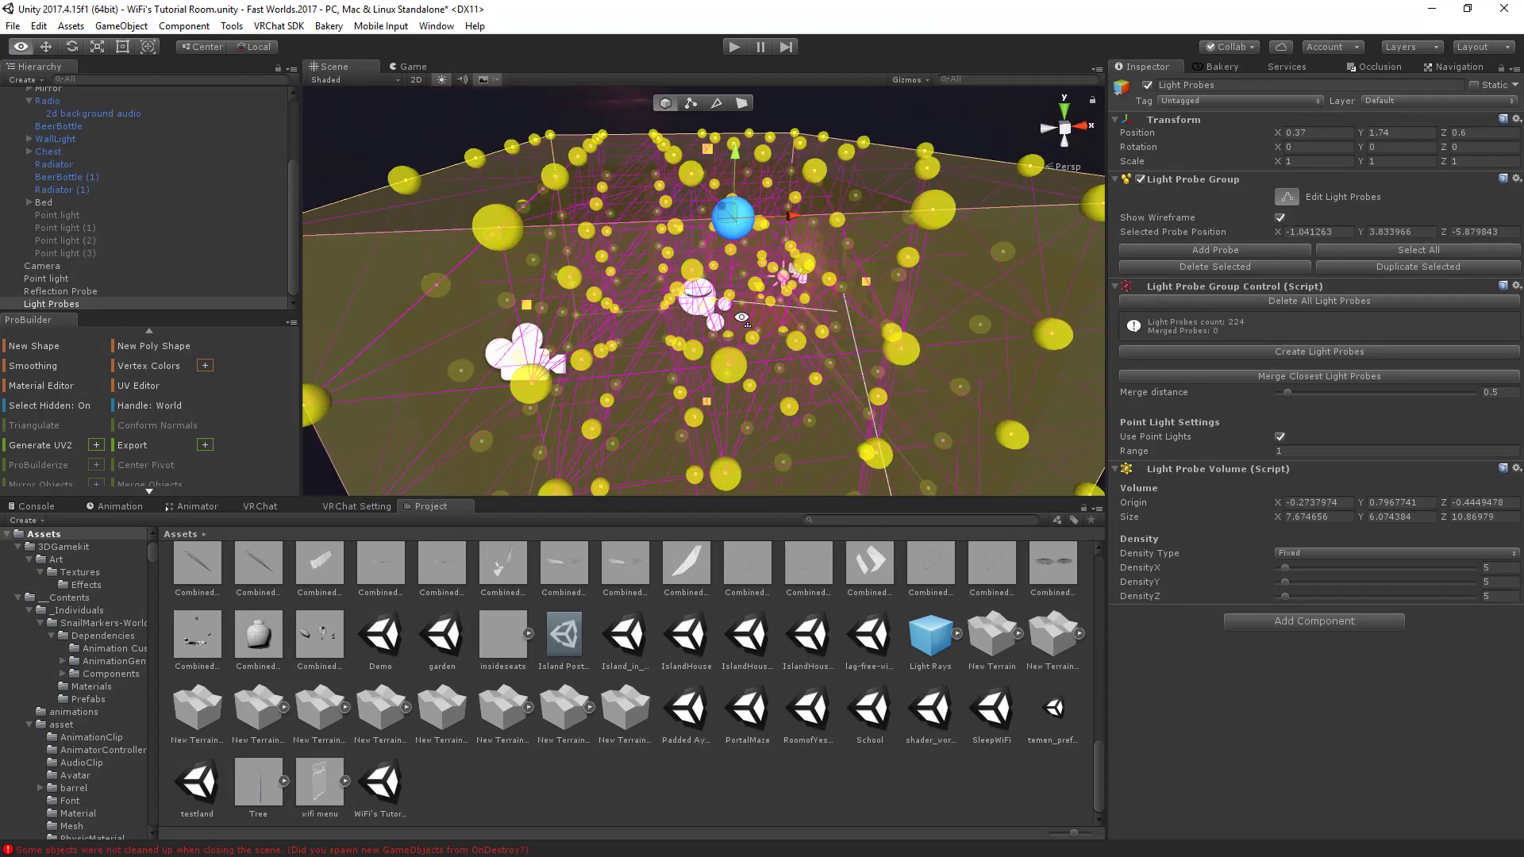
right_drag(732, 228, 523, 356)
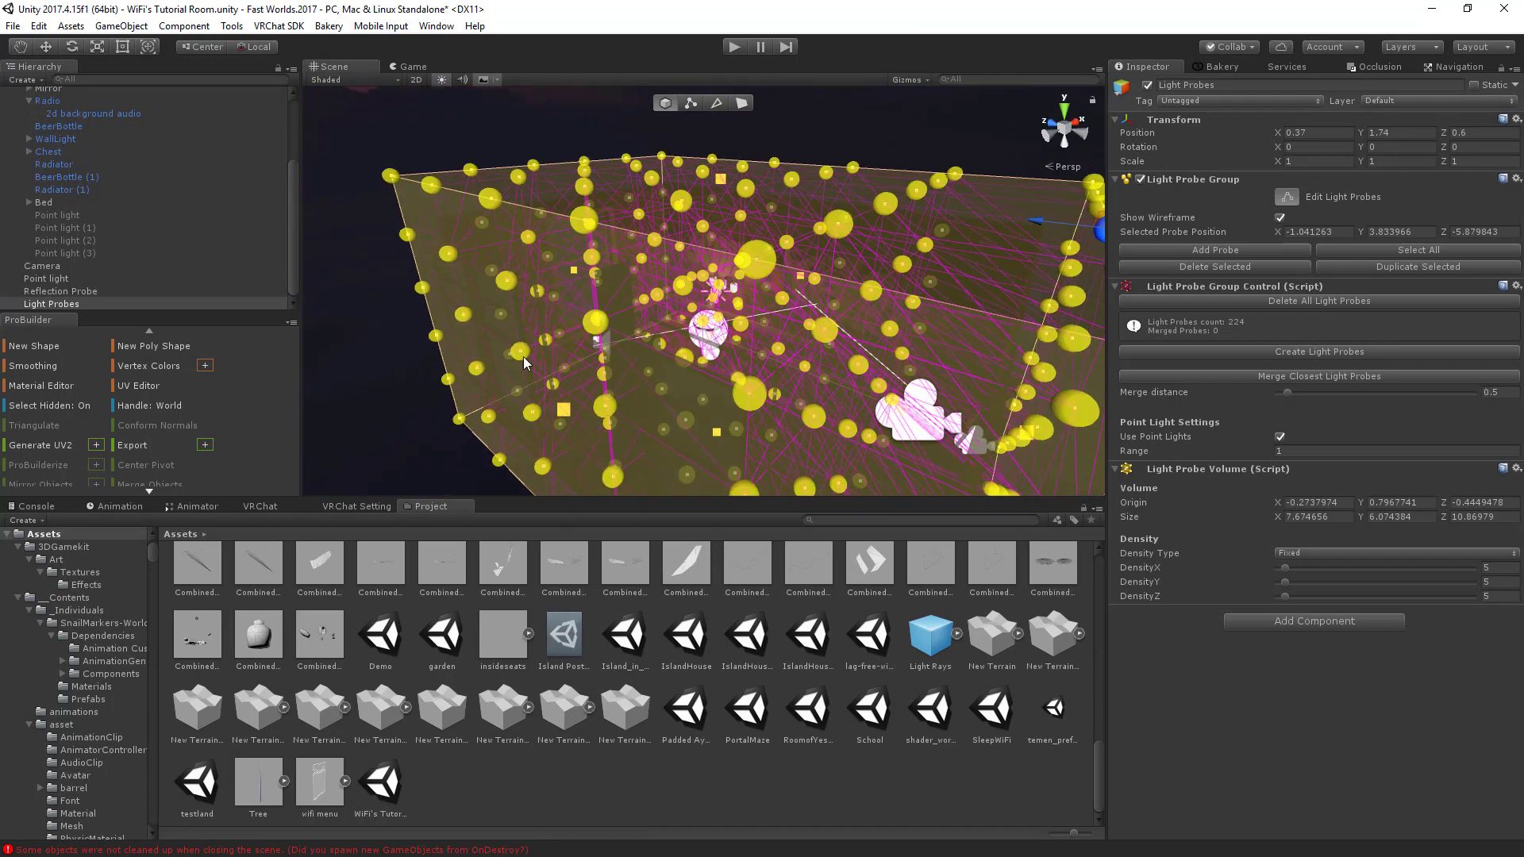
click(402, 362)
Review the reflection probe, light probes and point light in the bedroom by selecting each one.
double_click(73, 291)
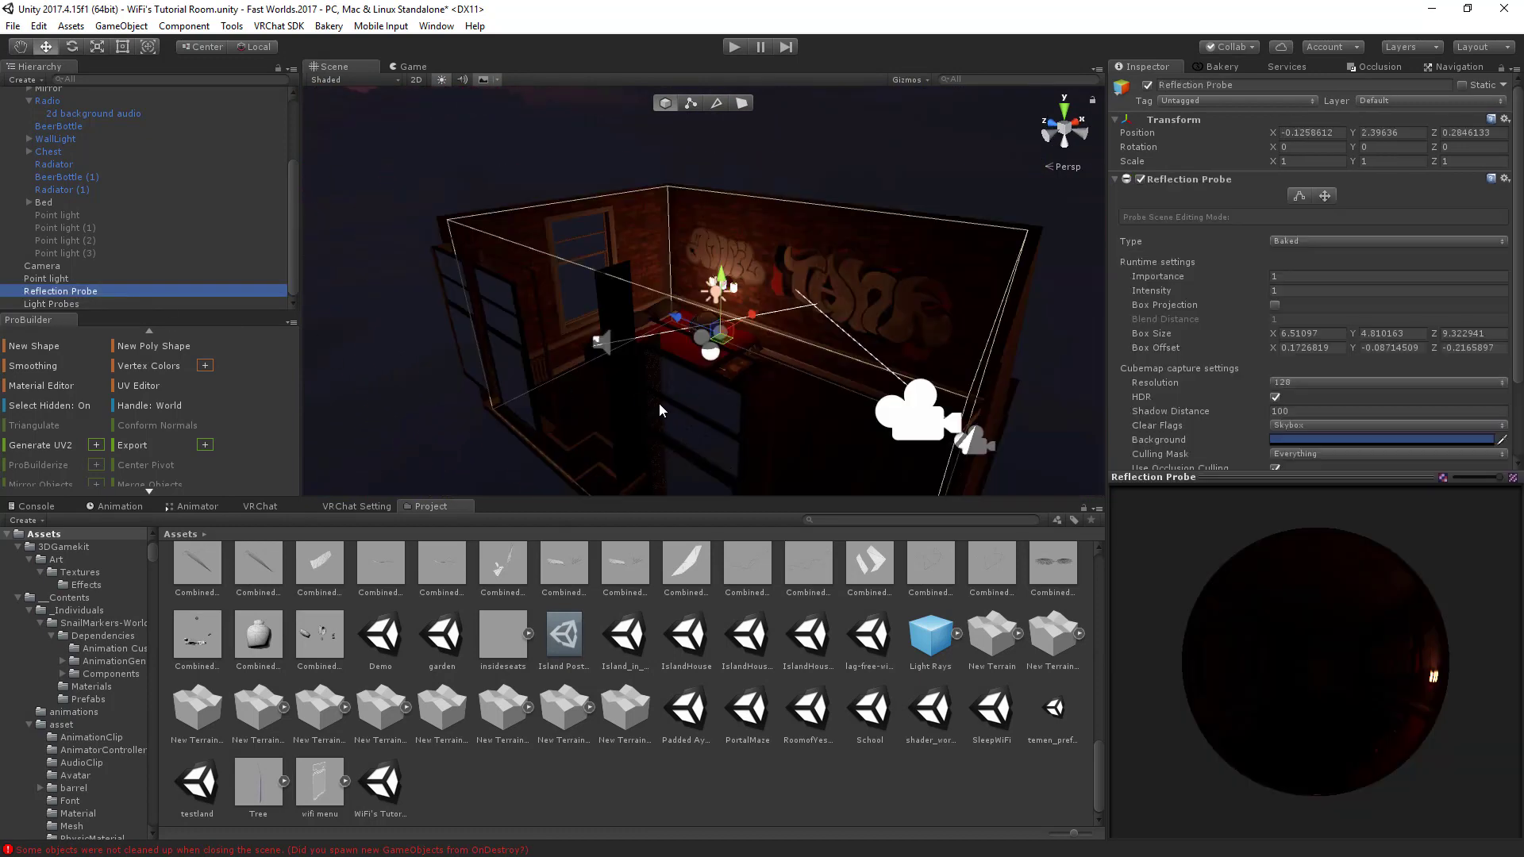
scroll(659, 403, down, 5)
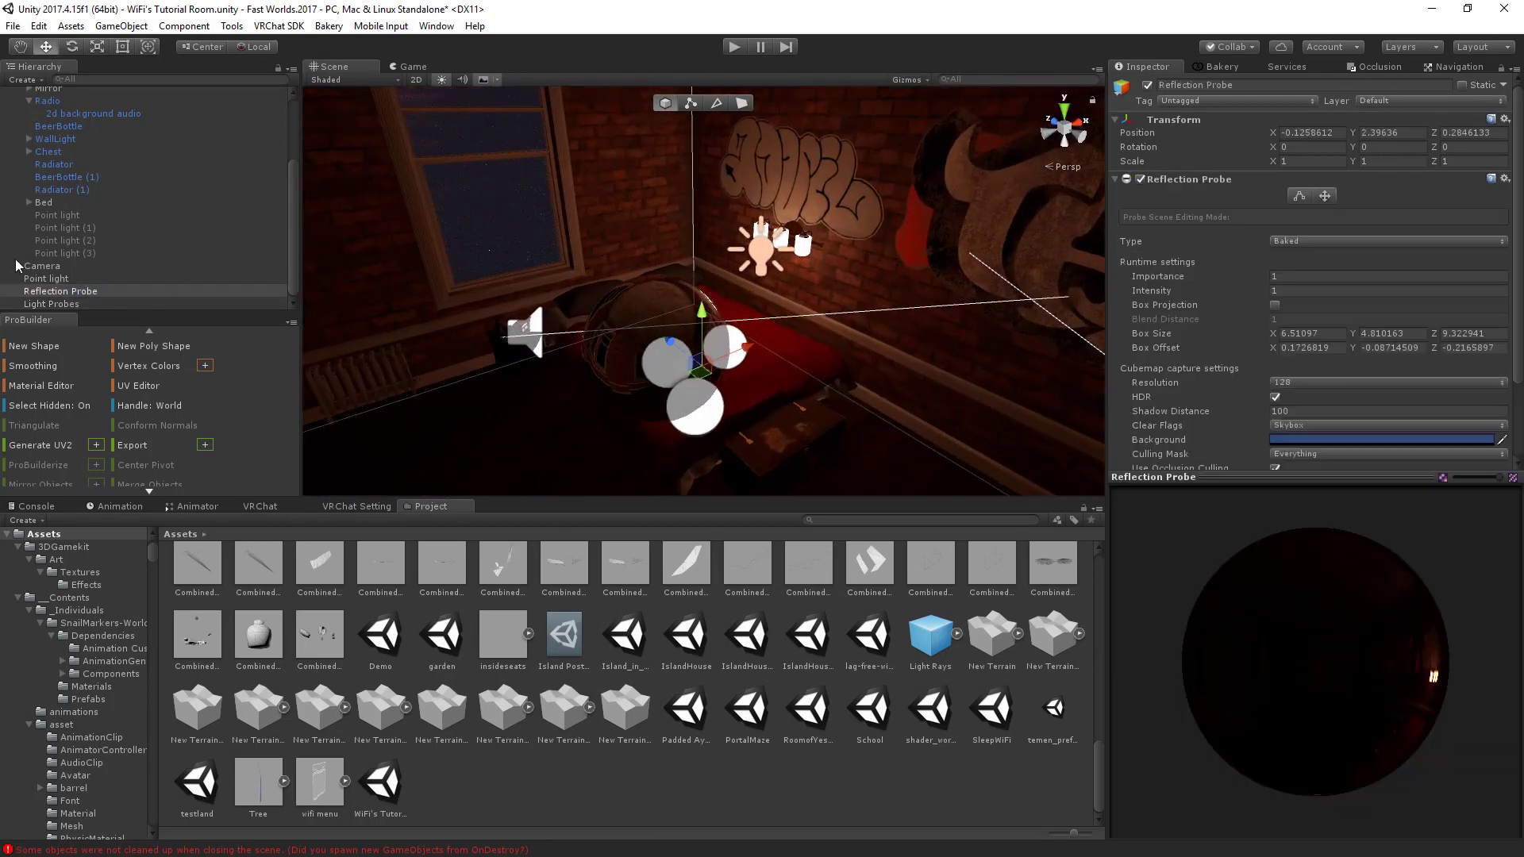
click(65, 304)
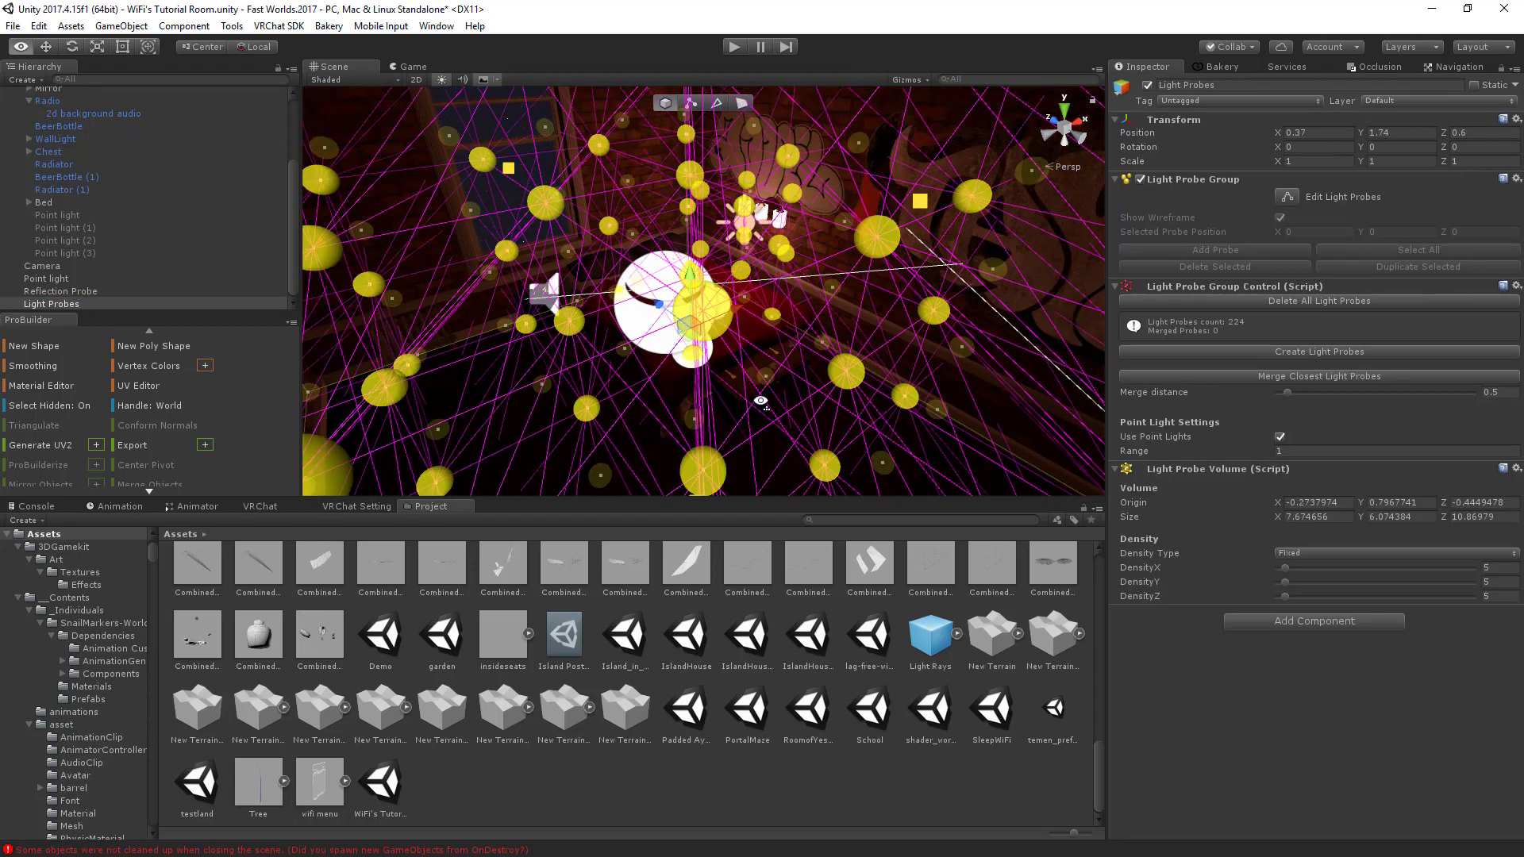
click(60, 291)
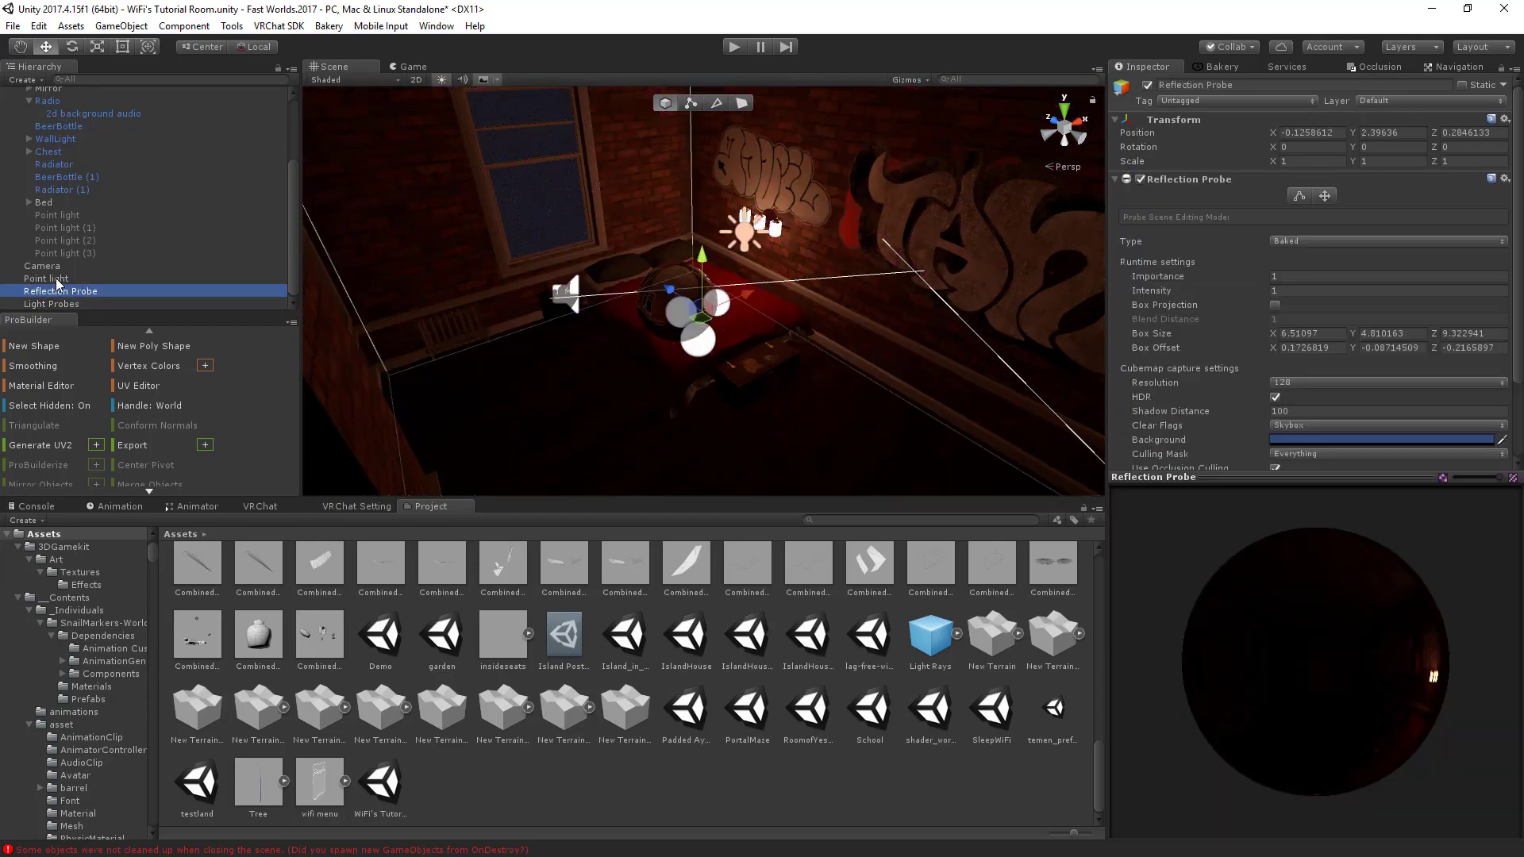
click(57, 280)
right_drag(747, 251, 830, 323)
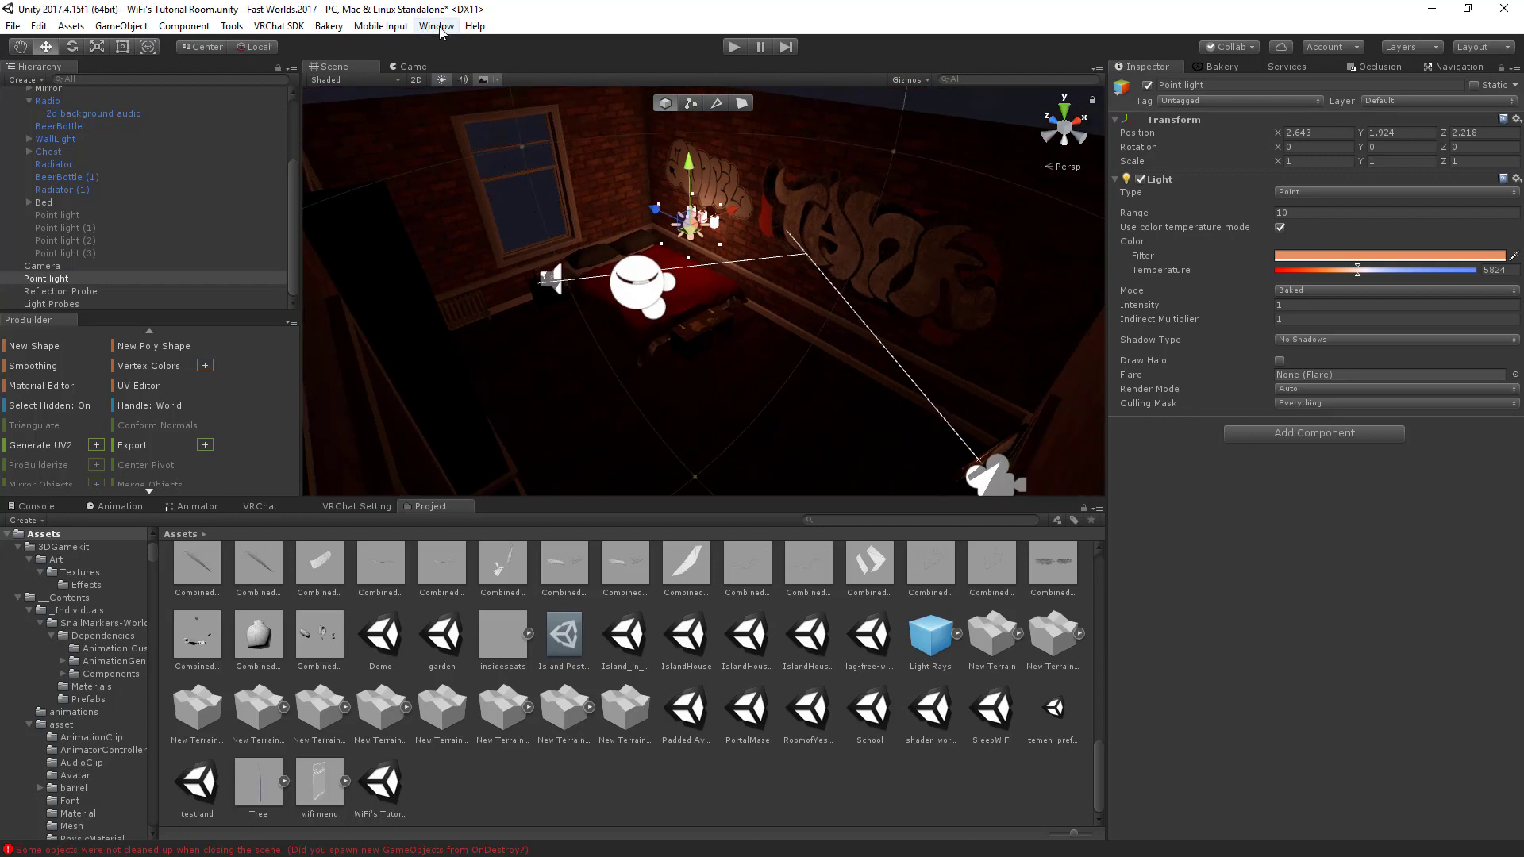
right_drag(798, 361, 828, 351)
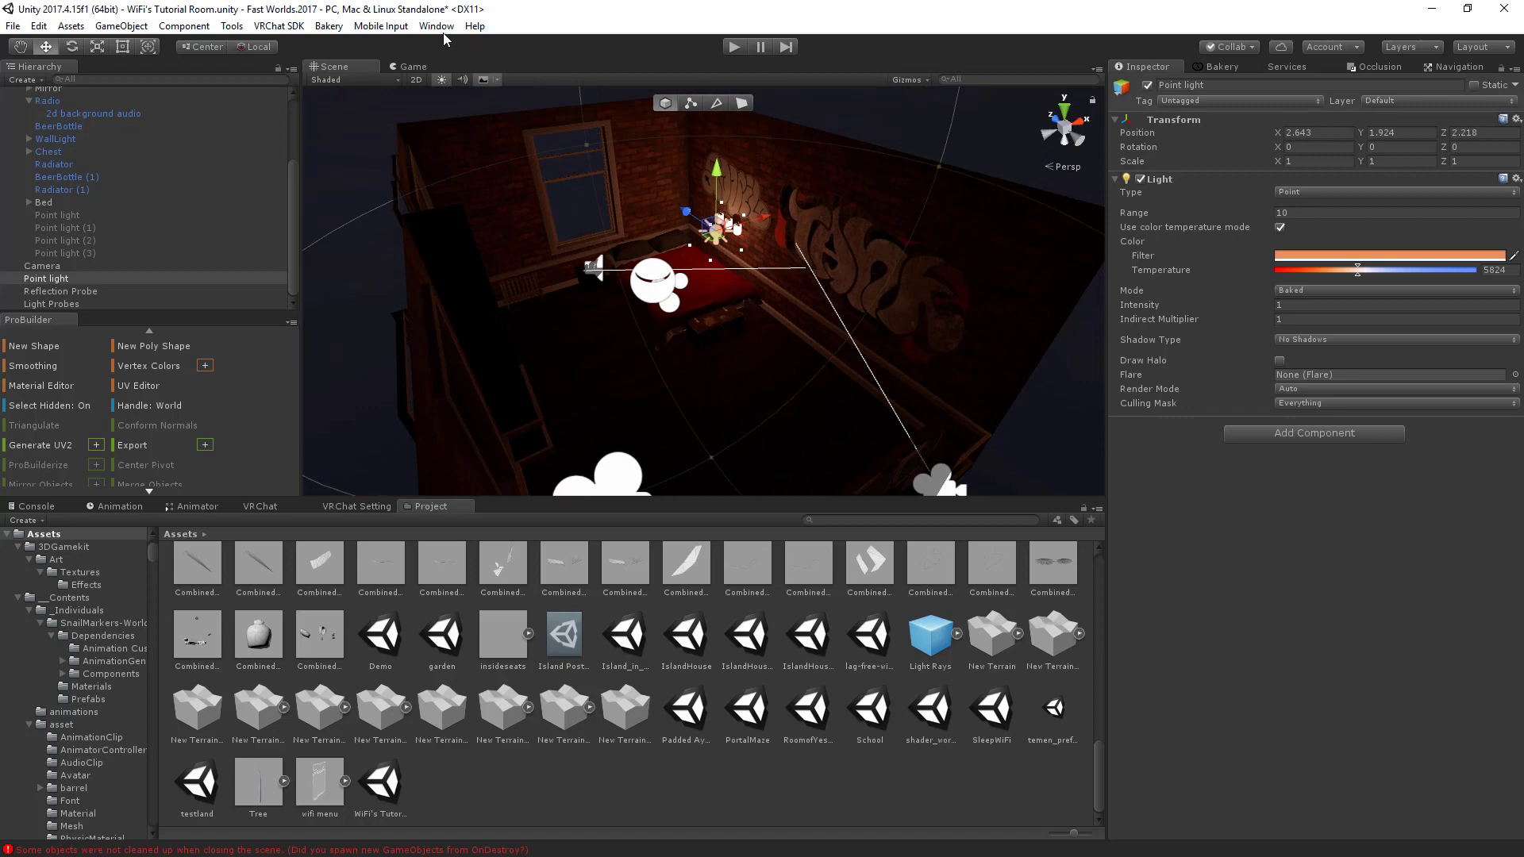
key(w)
right_drag(743, 245, 688, 278)
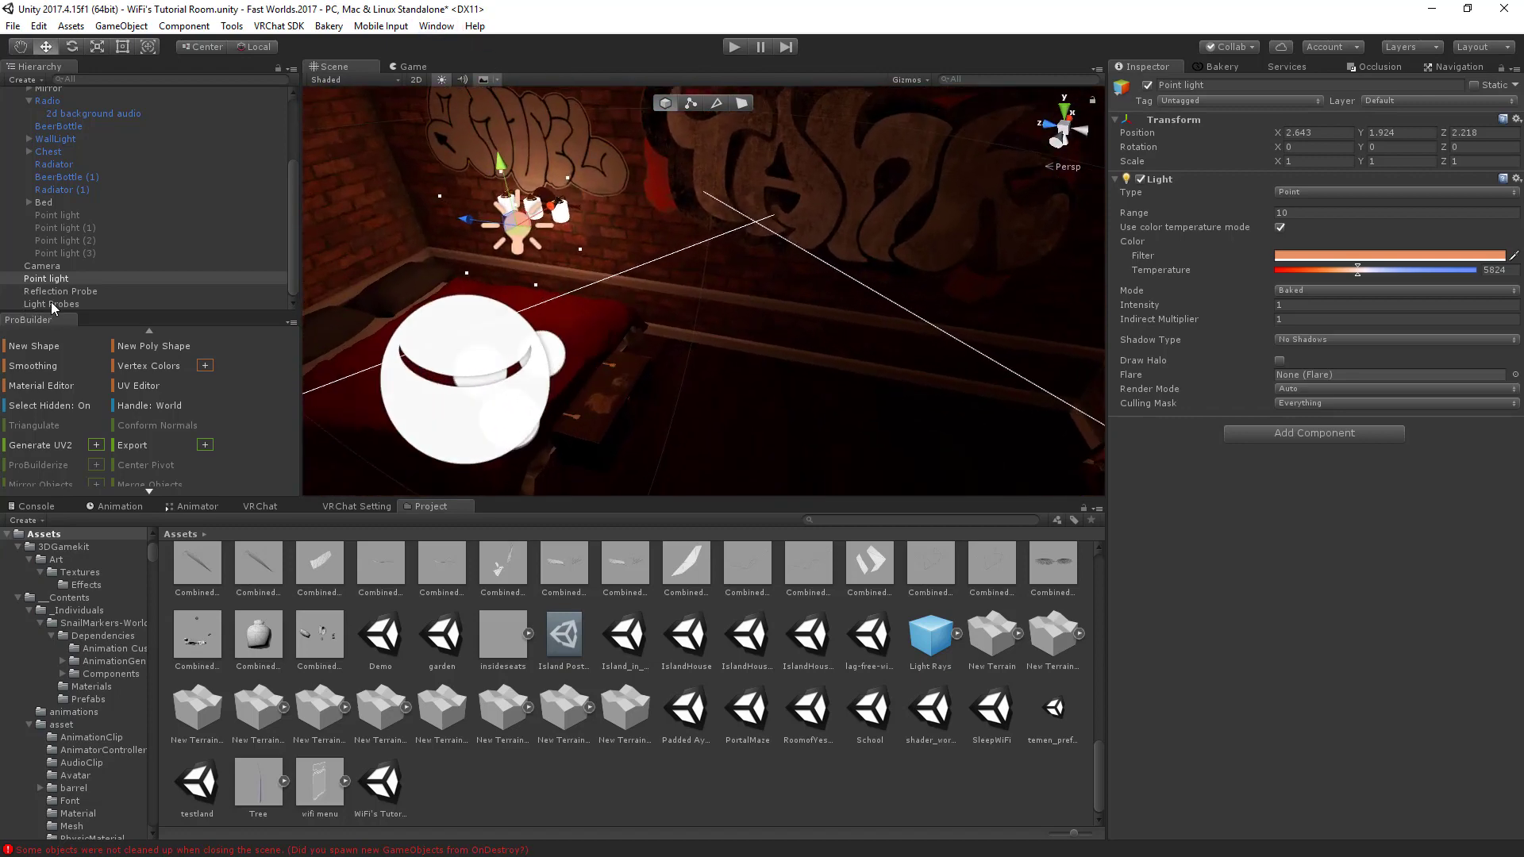
click(73, 304)
click(81, 294)
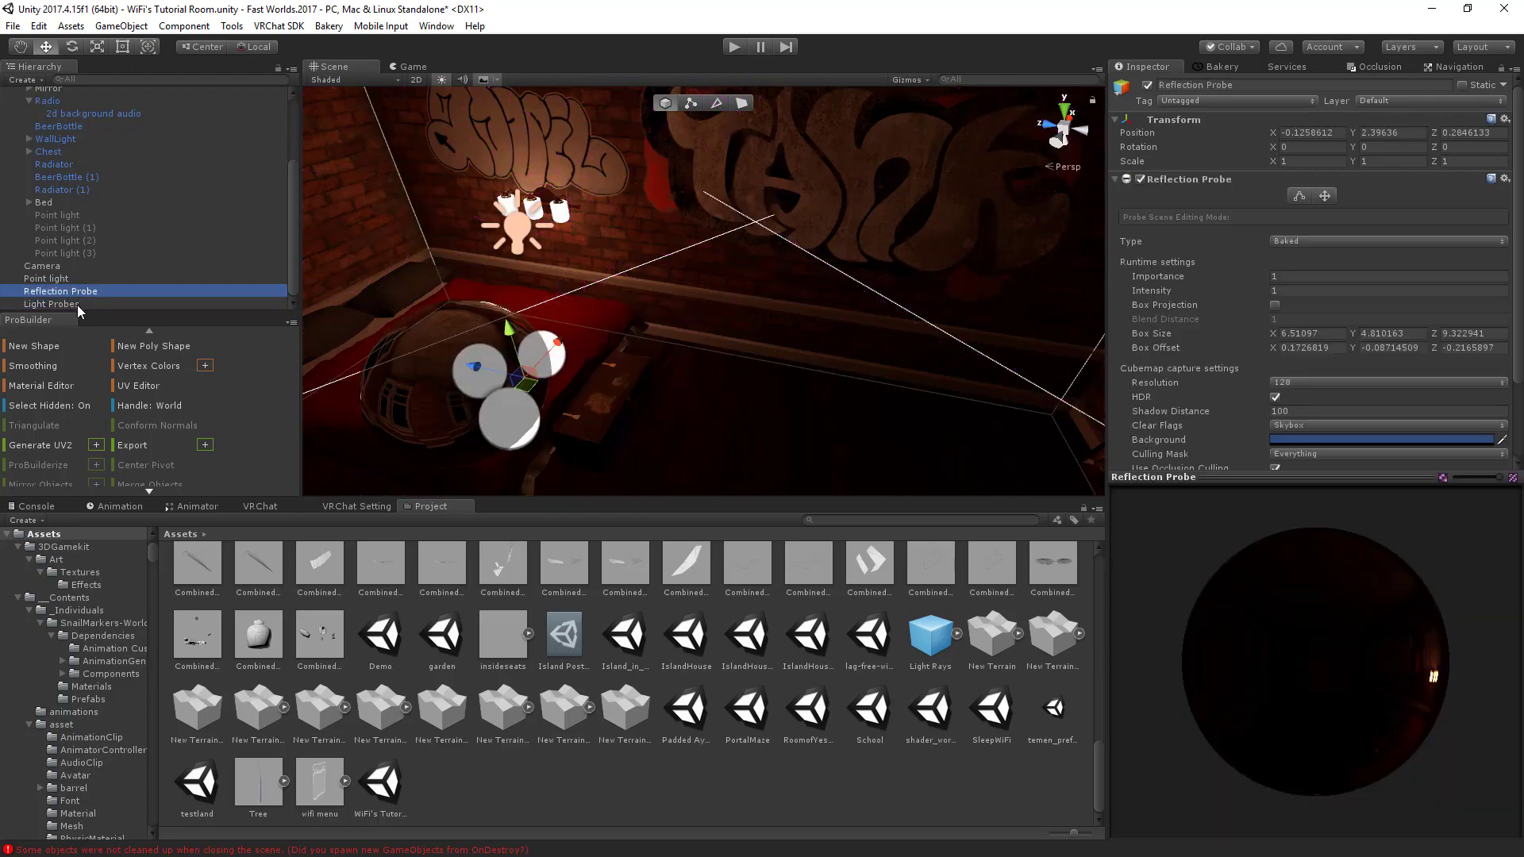
Select the Light Probes group and examine how its probe grid covers the bedroom from several angles, ending with nothing selected.
click(78, 305)
right_drag(762, 277, 780, 288)
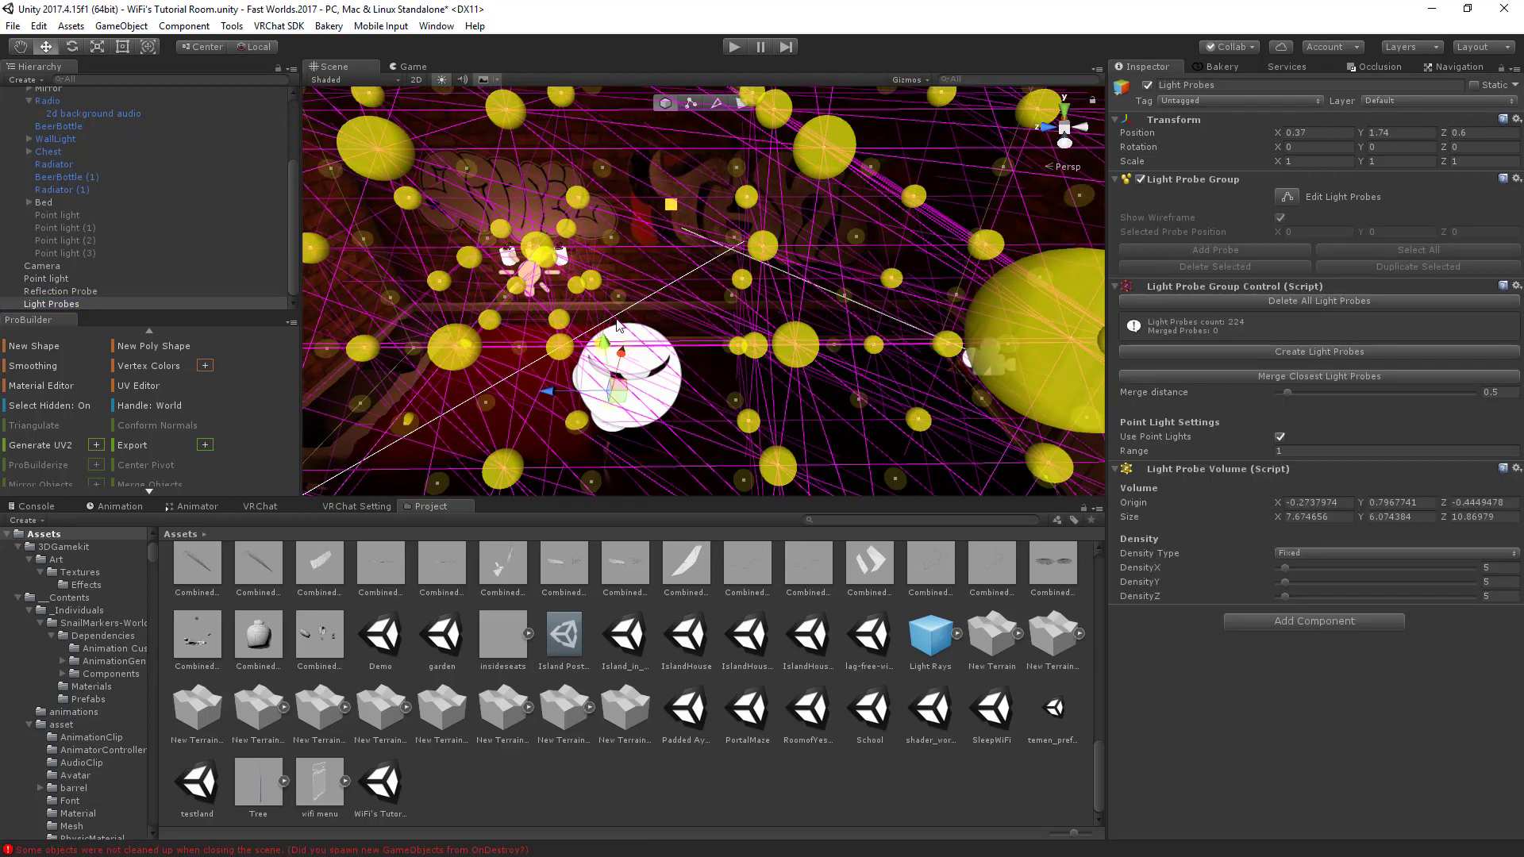
right_drag(809, 365, 770, 348)
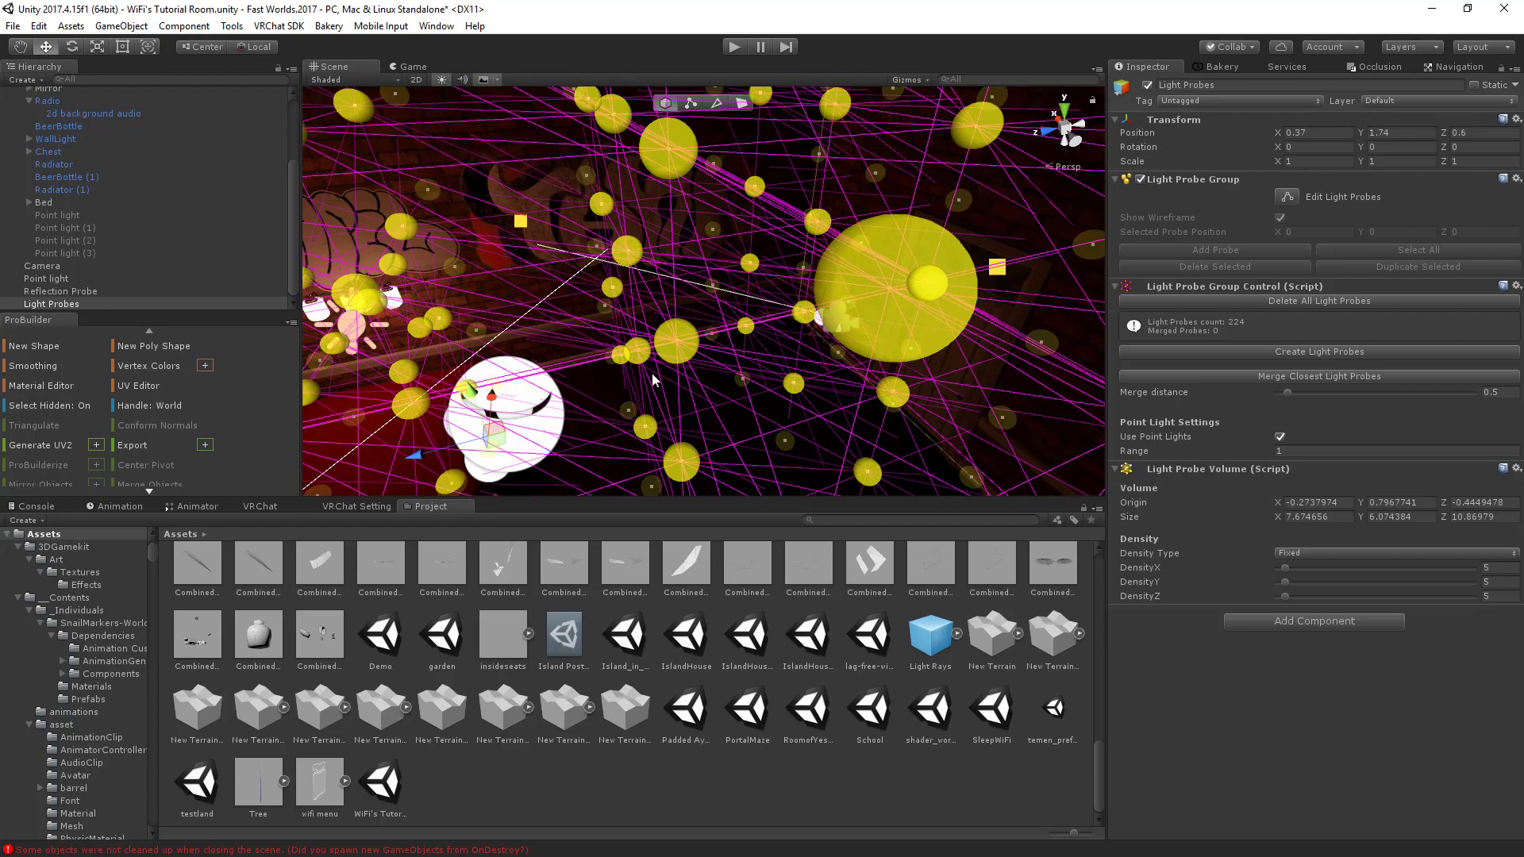
right_drag(773, 391, 698, 382)
right_drag(796, 380, 802, 303)
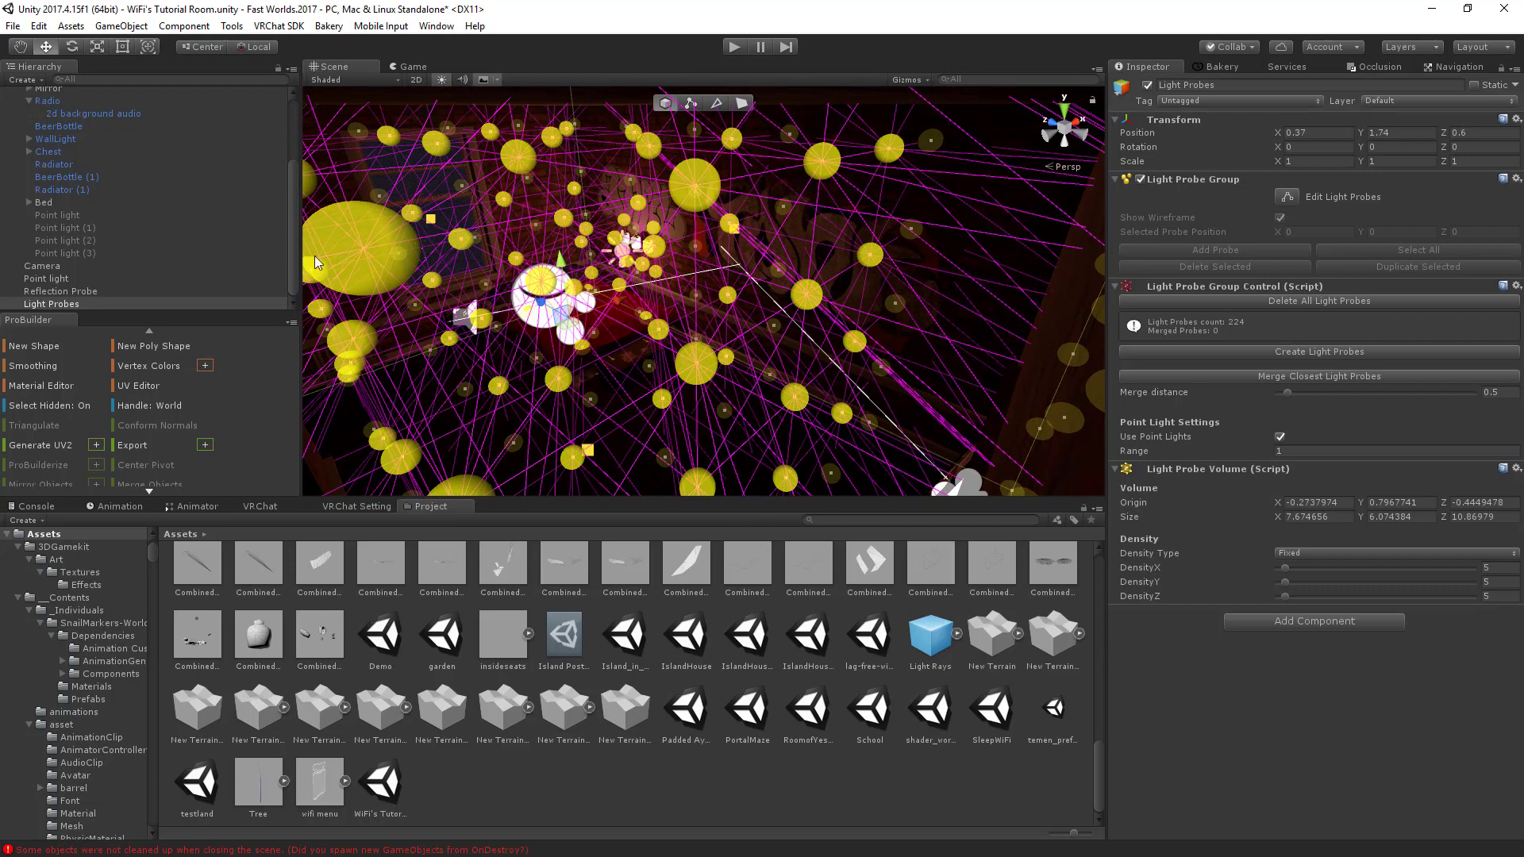
right_drag(768, 319, 735, 266)
right_drag(889, 431, 748, 260)
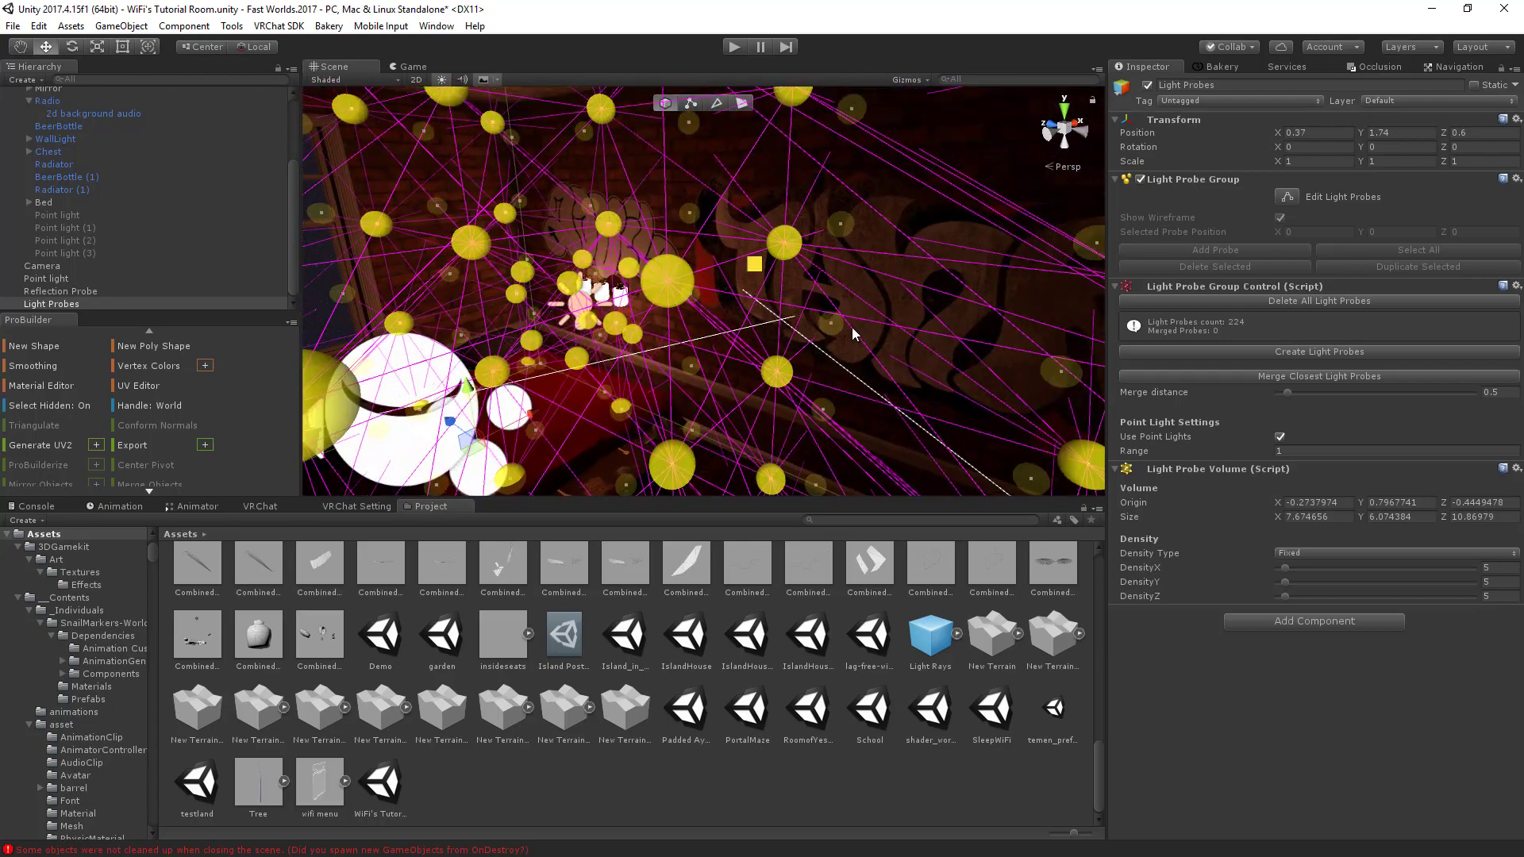
right_drag(850, 327, 660, 364)
right_drag(602, 437, 816, 304)
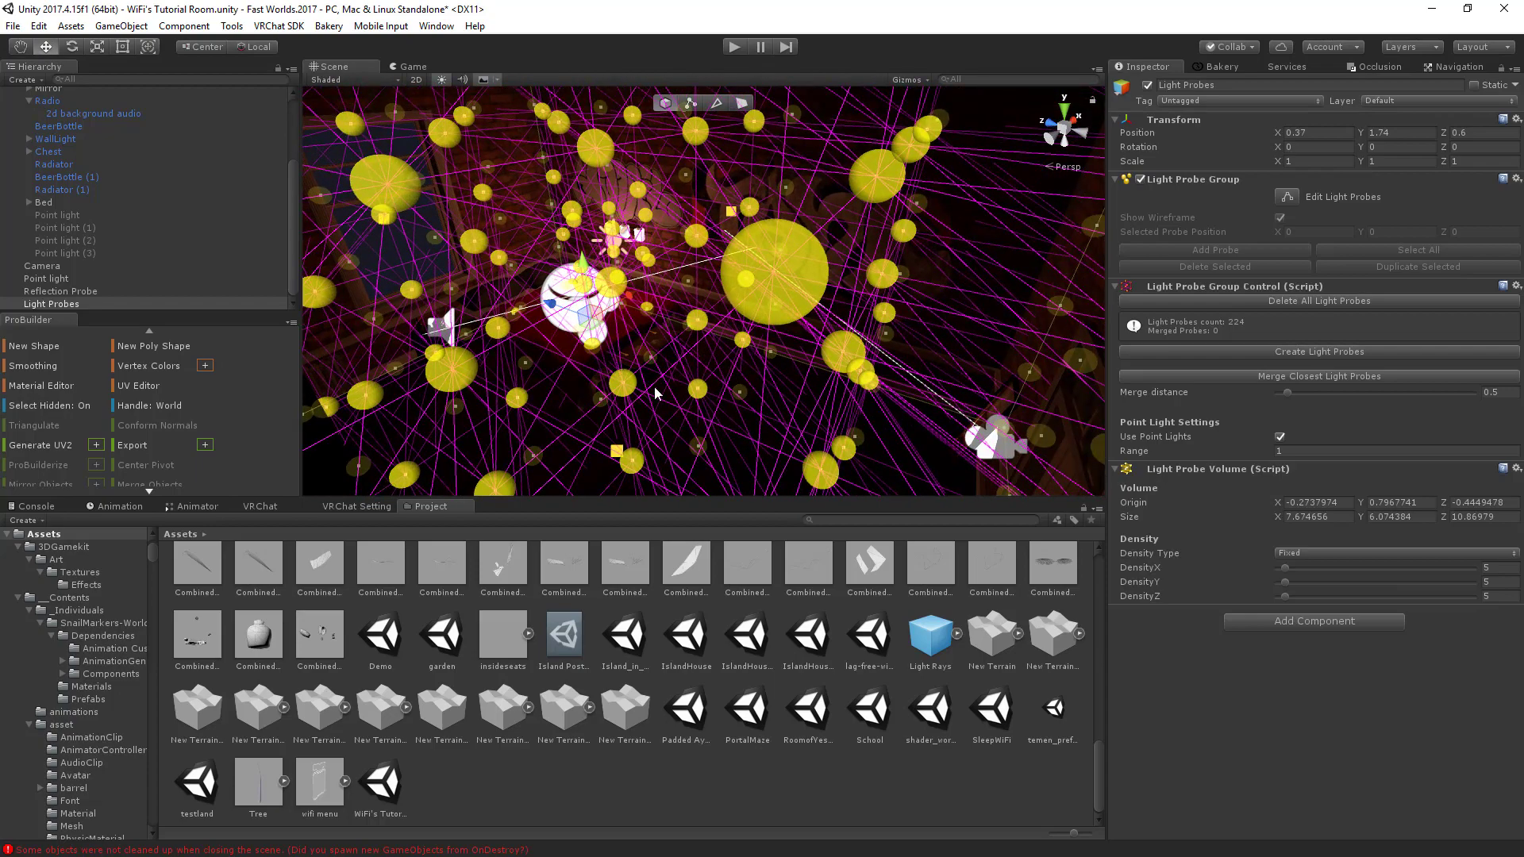
right_drag(735, 385, 950, 409)
right_drag(706, 369, 666, 335)
key(s)
click(381, 326)
key(w)
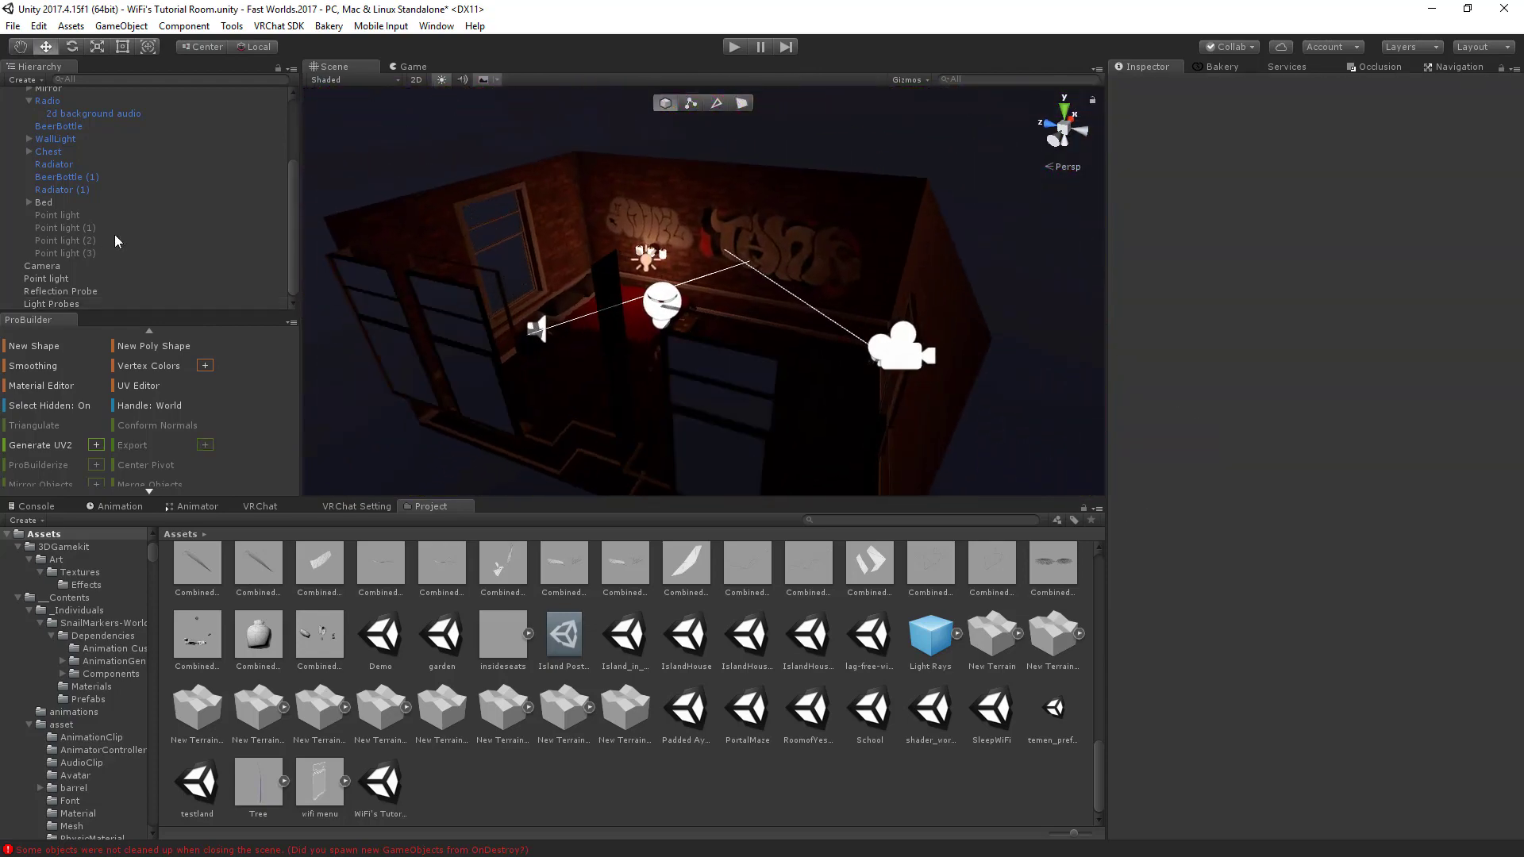
Open the Lighting settings docked beside the Inspector and enable Realtime Global Illumination.
click(435, 27)
mouse_move(491, 545)
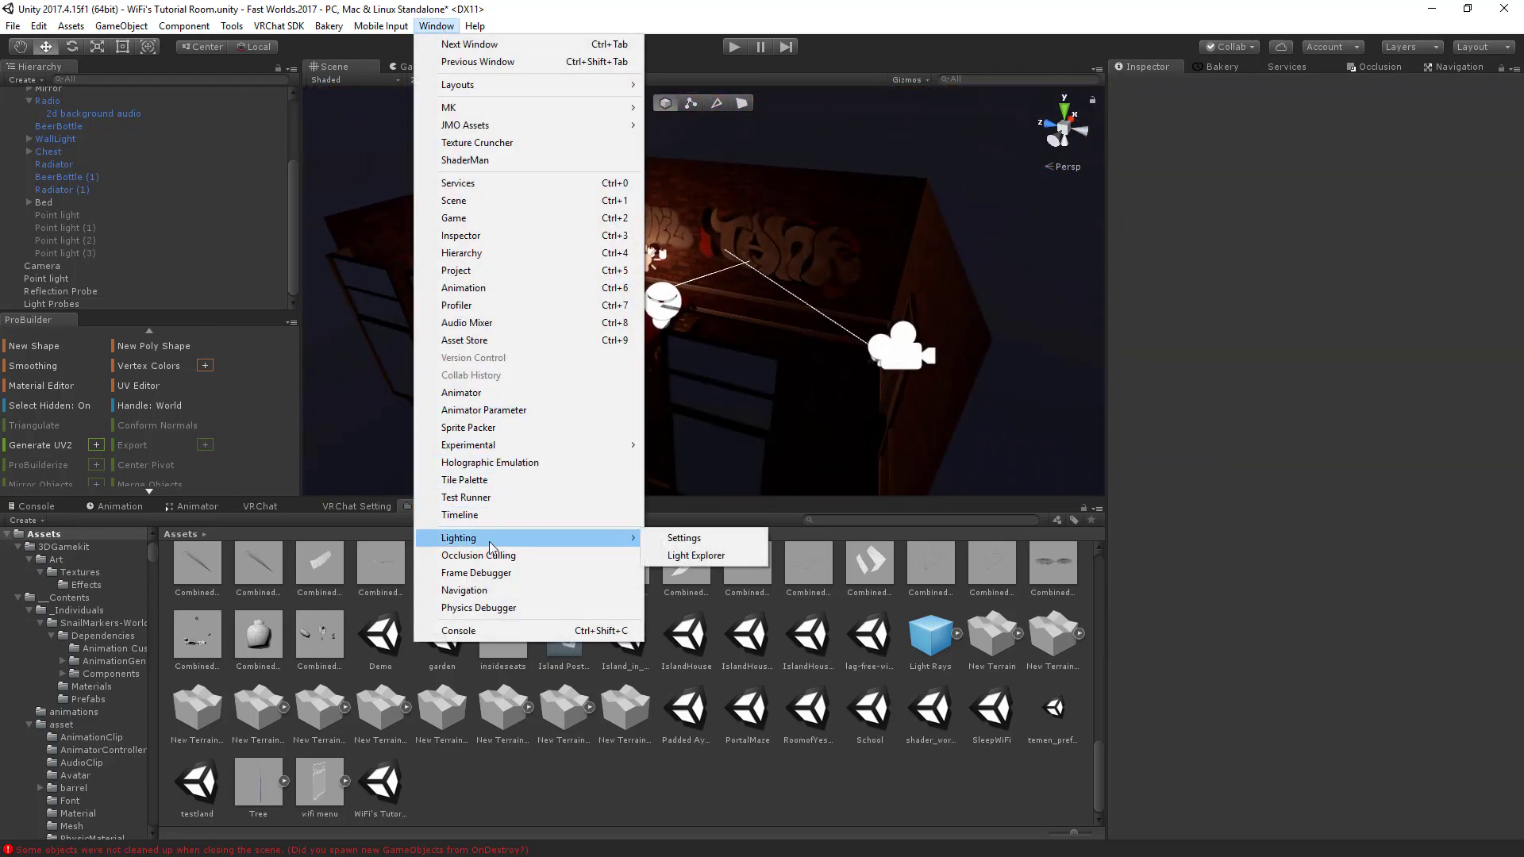
click(671, 538)
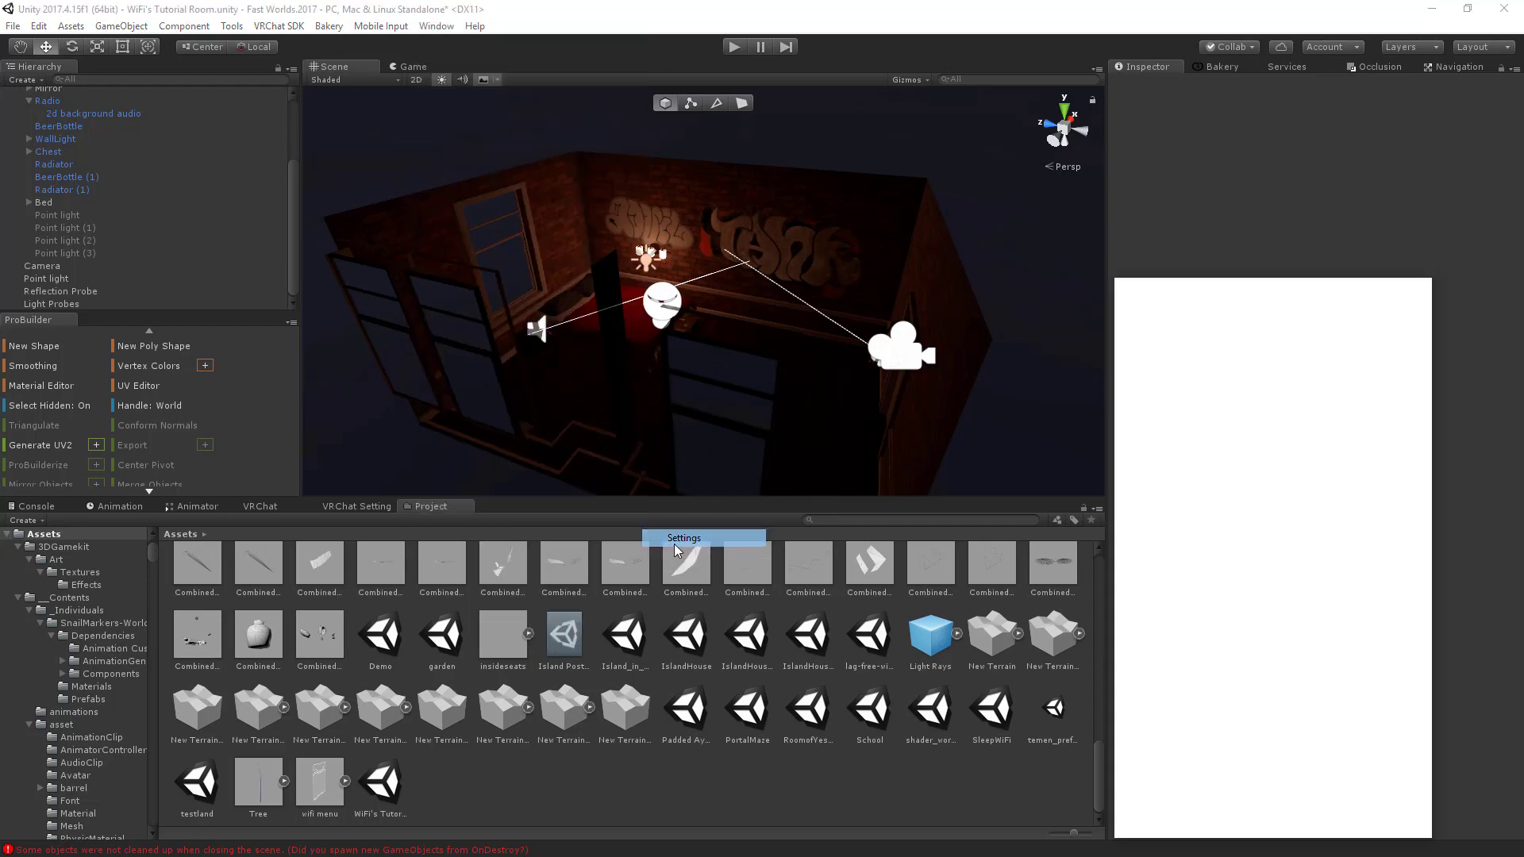
drag(1149, 290, 1195, 65)
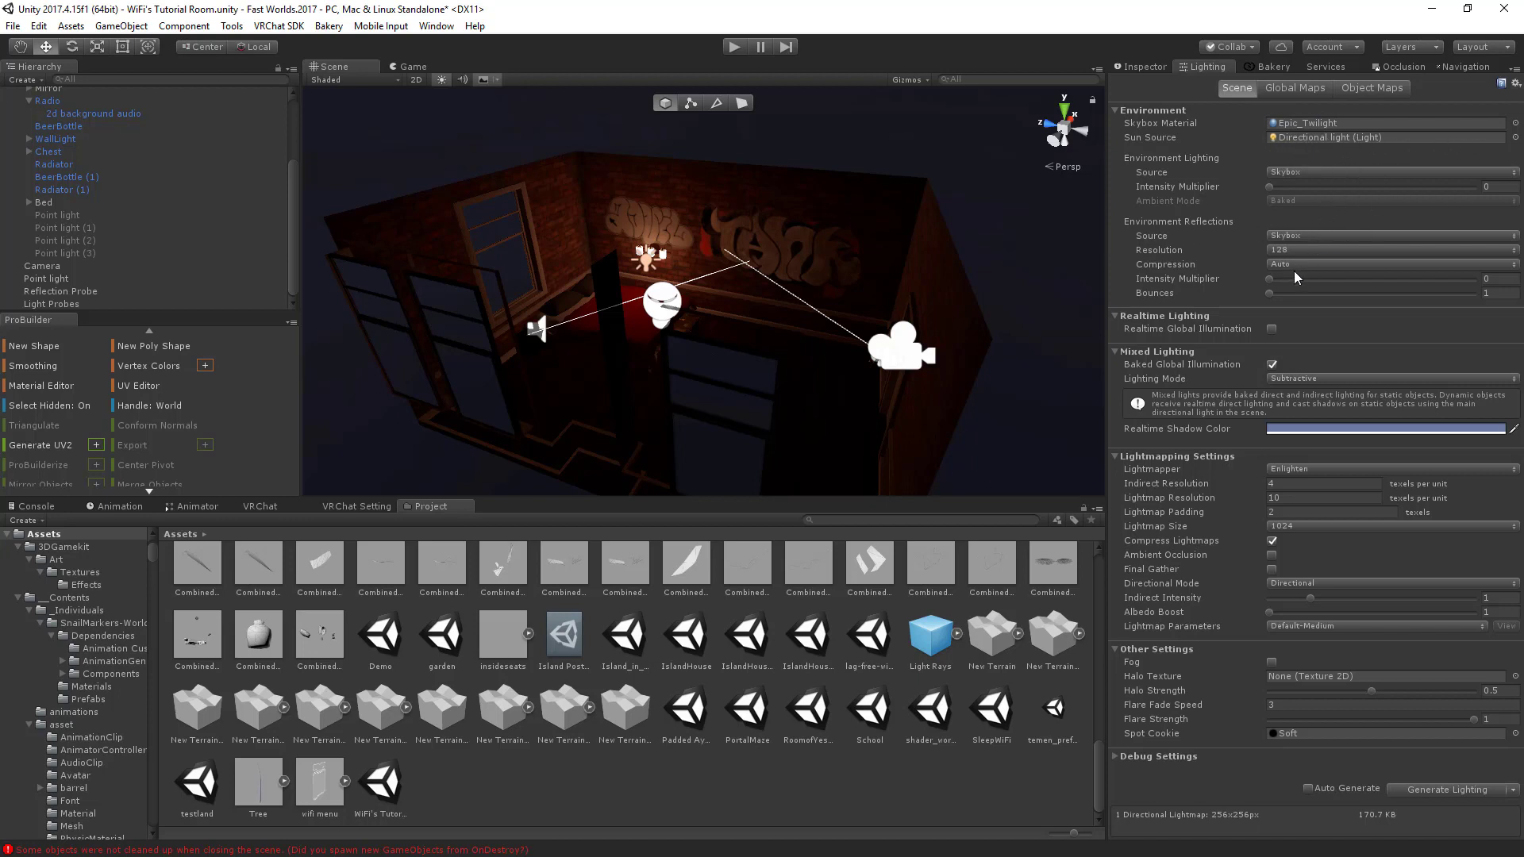
click(1272, 329)
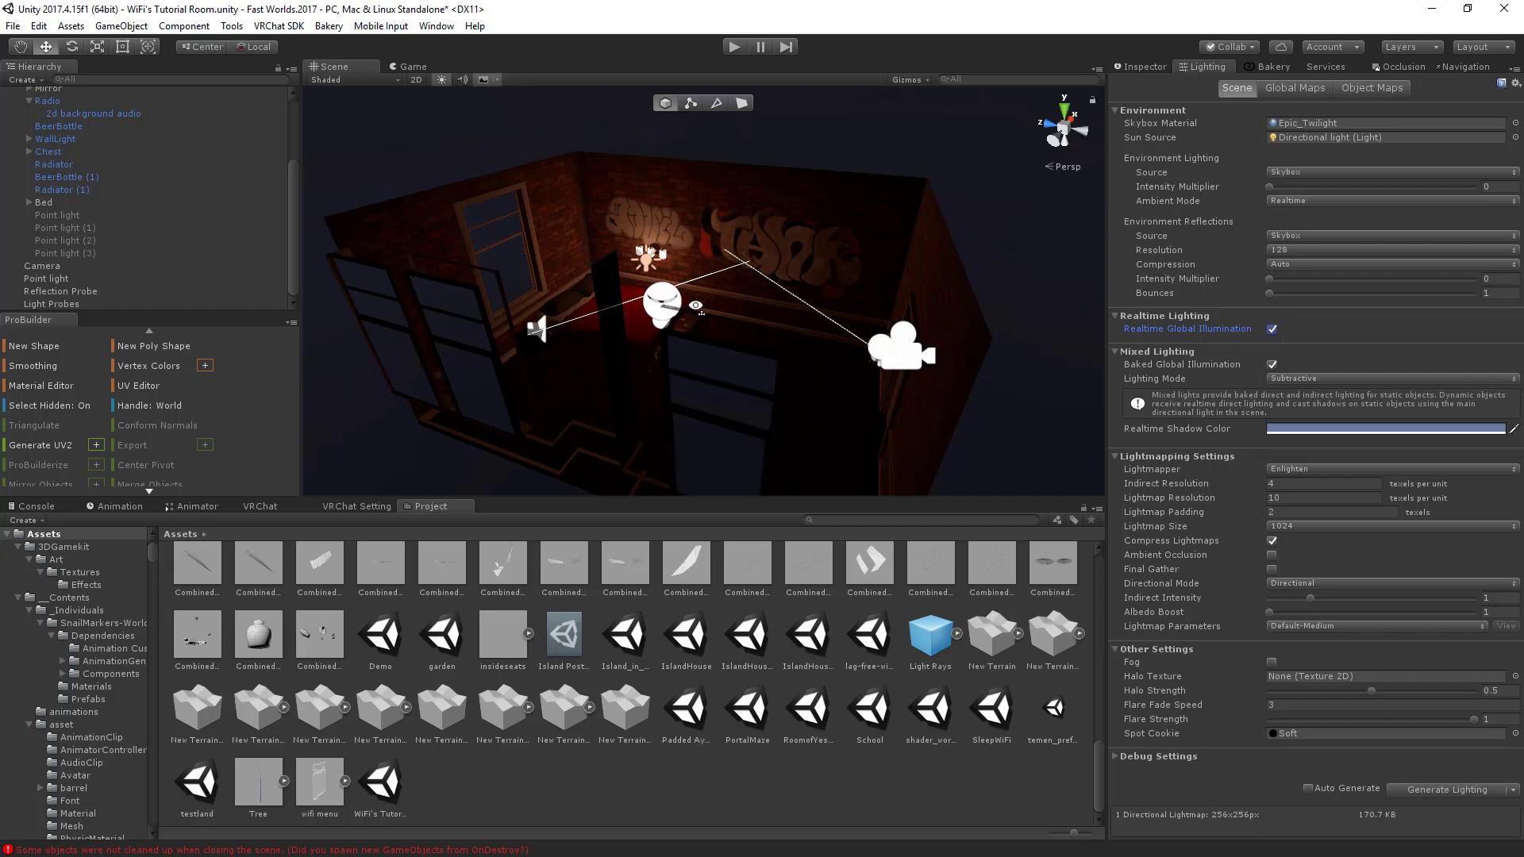
Examine the bedroom's lighting around the bed, the graffiti walls and the wall light above the bed.
key(w)
right_drag(694, 306, 640, 345)
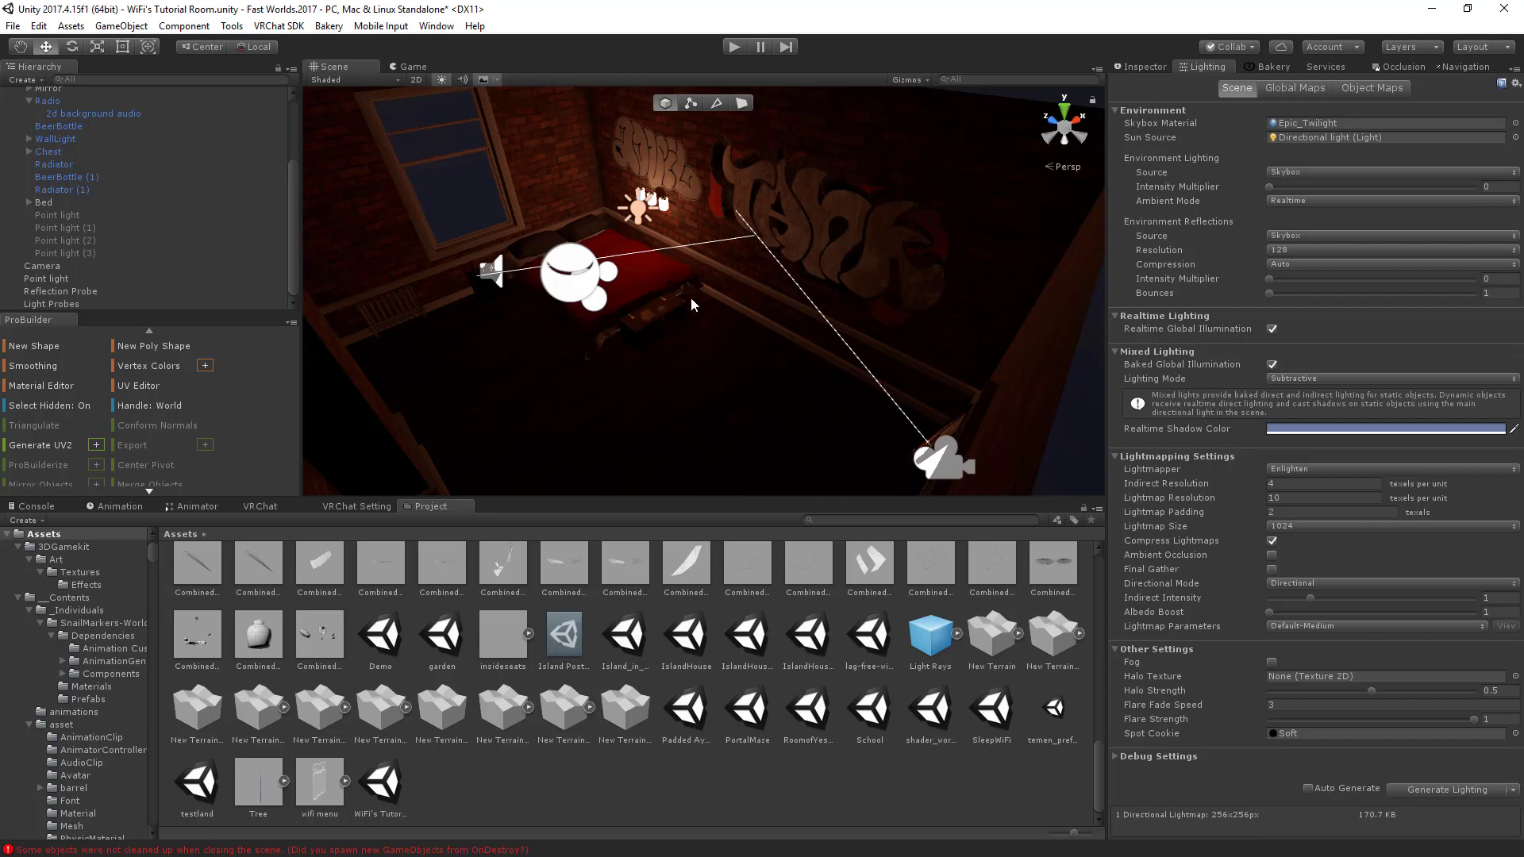
right_drag(690, 297, 826, 317)
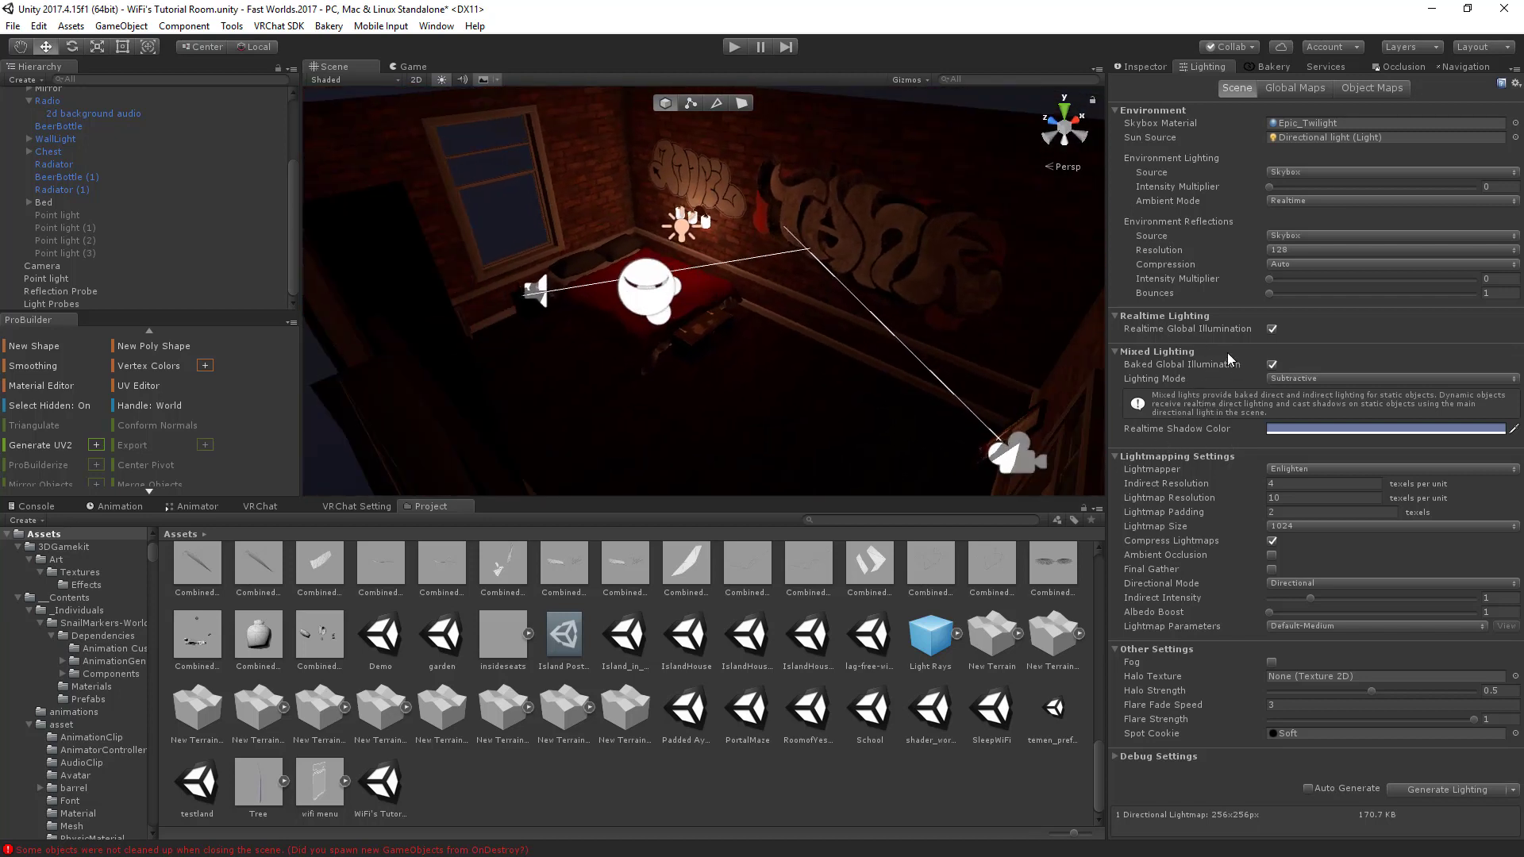
mouse_move(770, 270)
right_down()
mouse_move(751, 241)
mouse_move(813, 235)
mouse_move(776, 294)
right_up()
key(w)
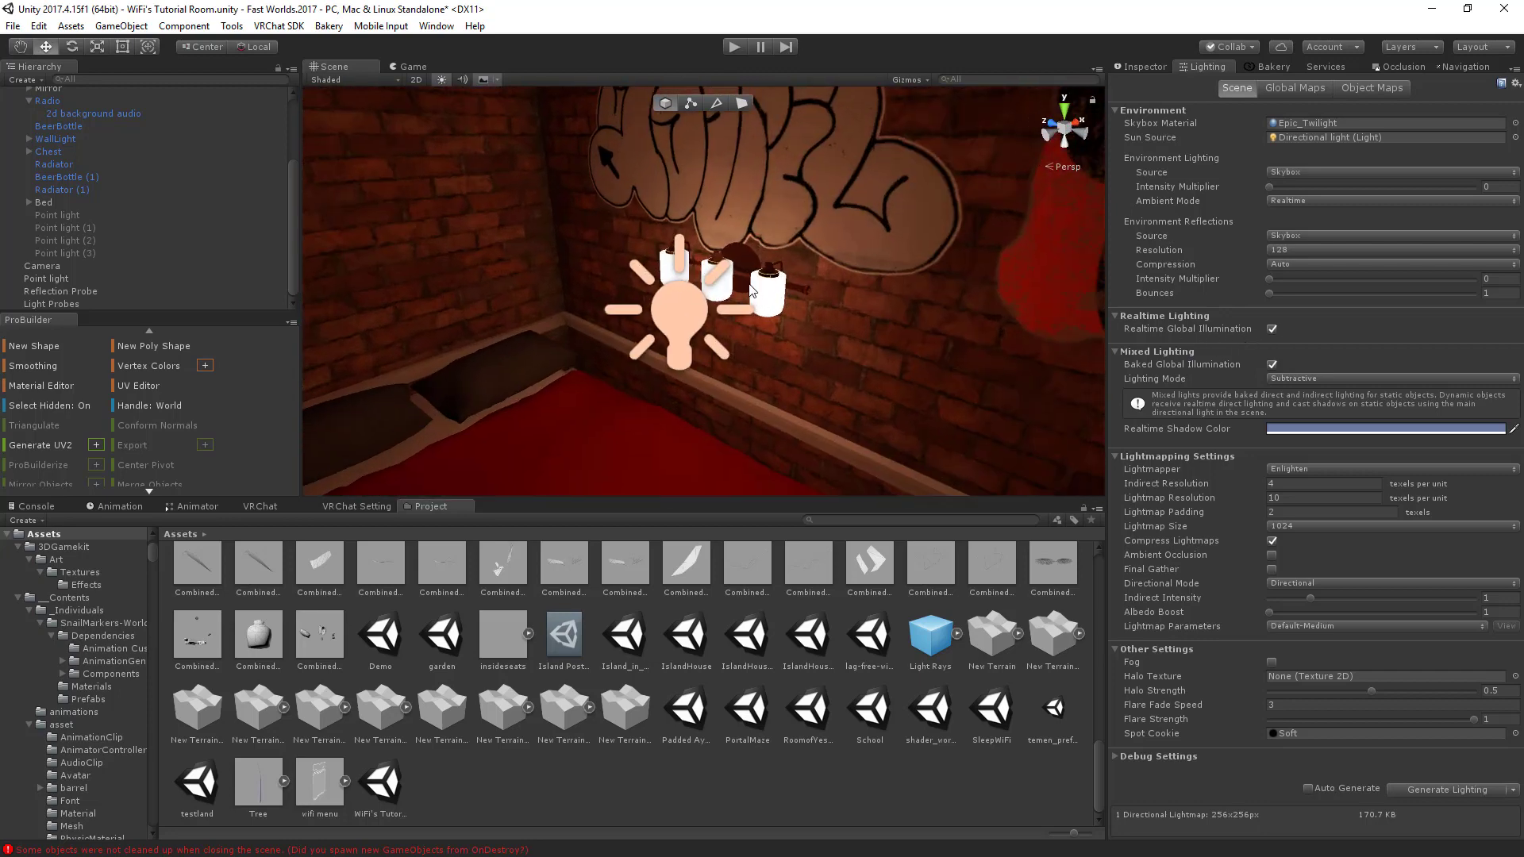
key(s)
right_drag(855, 305, 694, 271)
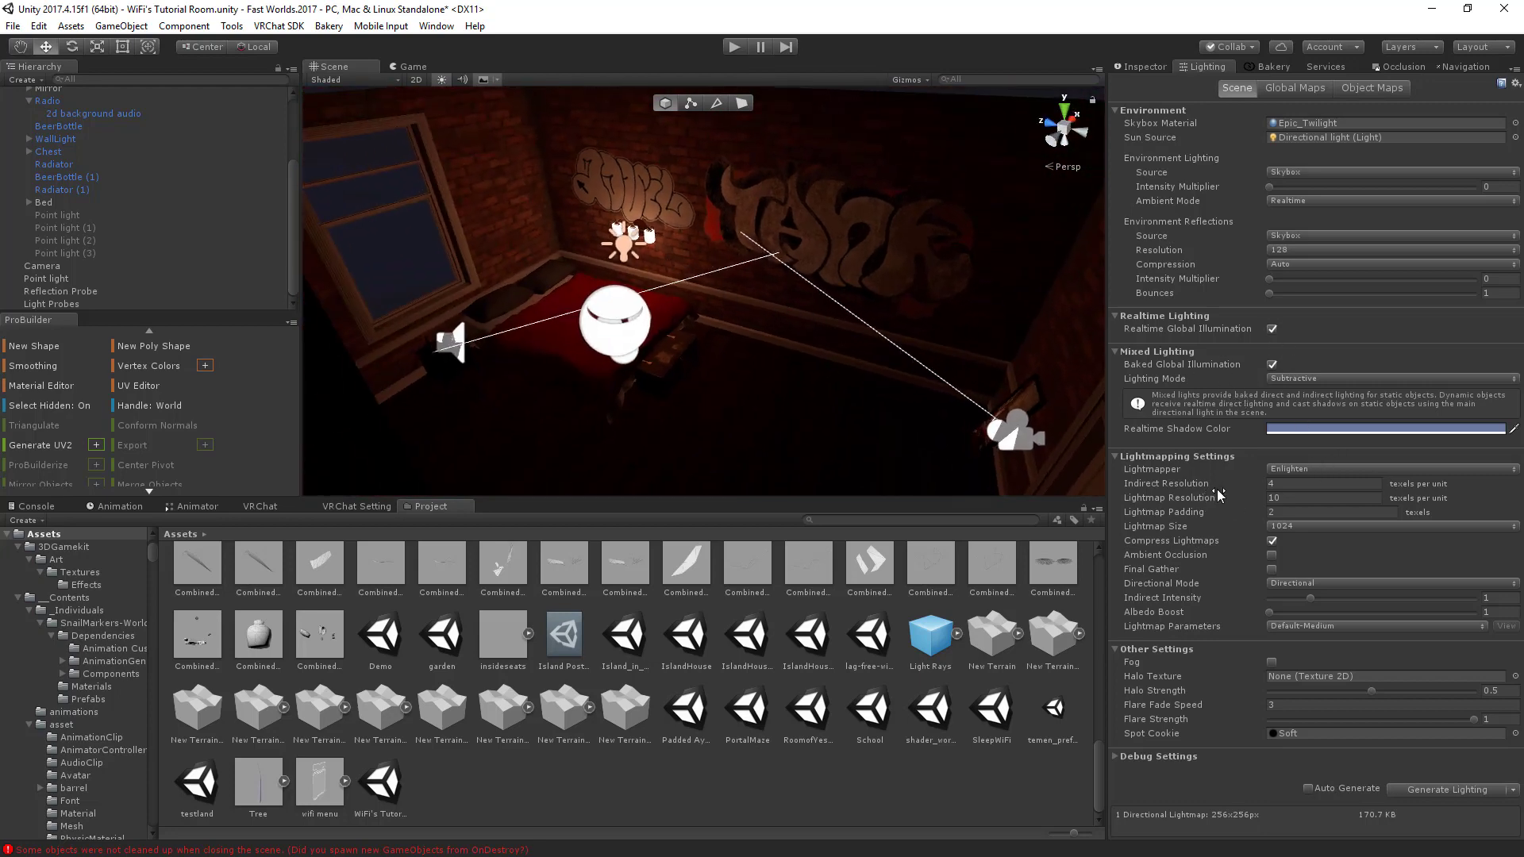
right_drag(878, 373, 652, 248)
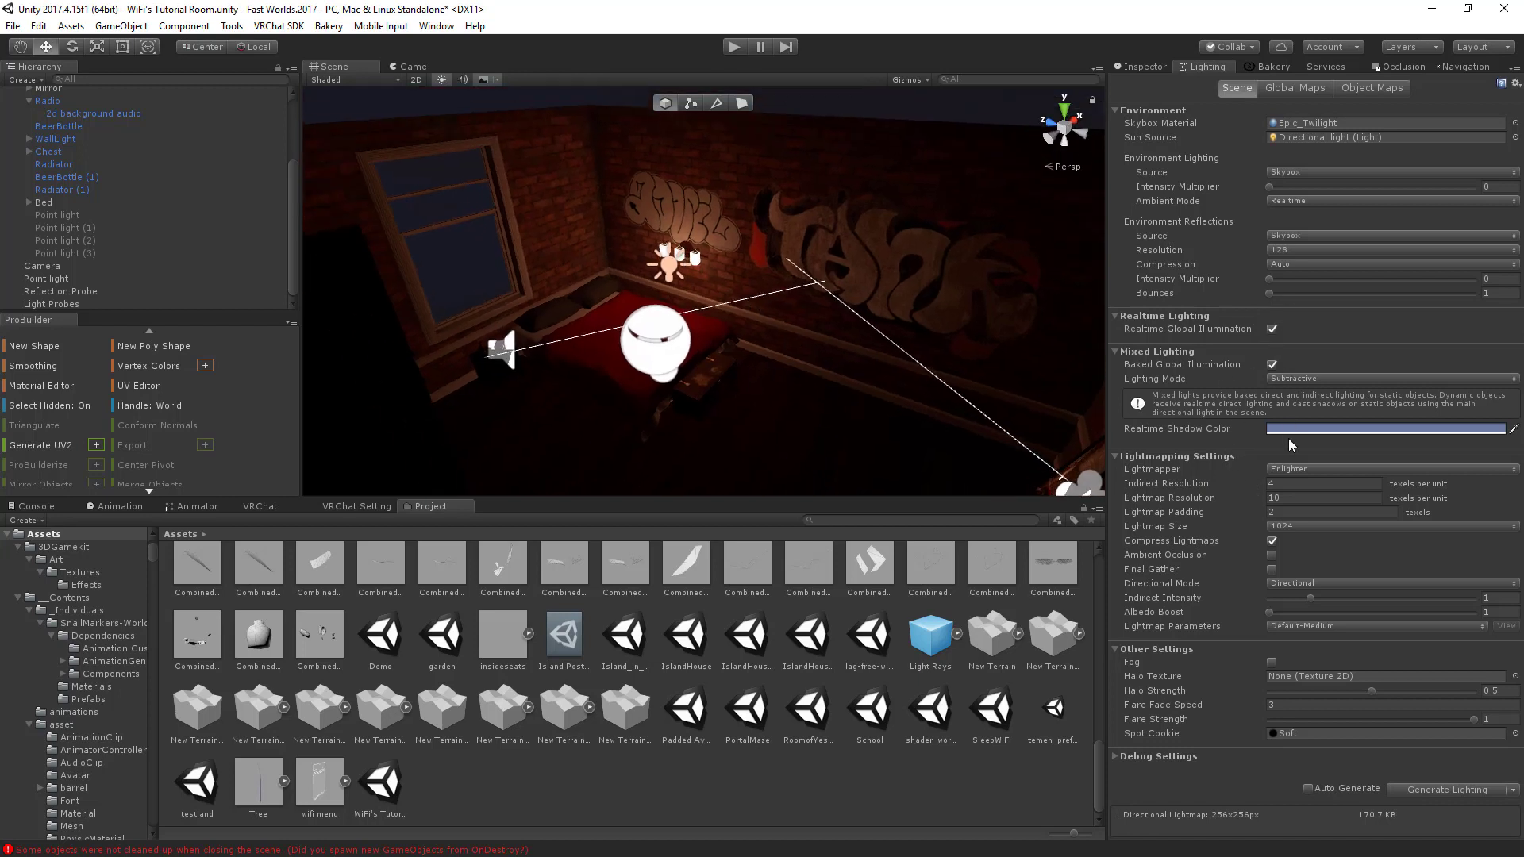
right_drag(868, 394, 803, 397)
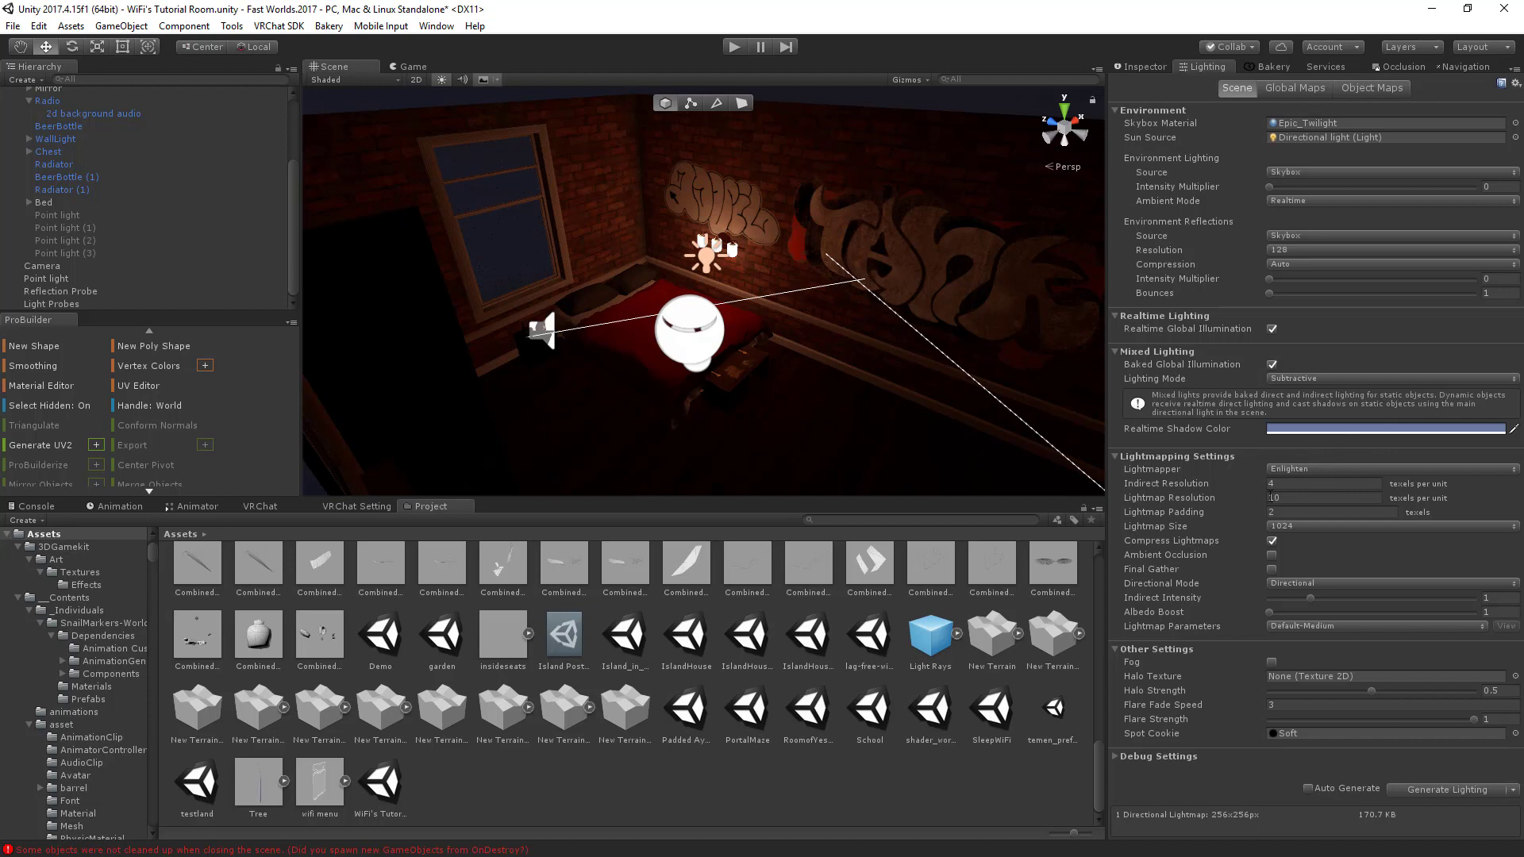
Set the Lightmap Resolution to 20 texels per unit.
click(1294, 484)
click(1232, 498)
click(1293, 512)
click(1262, 499)
click(1301, 496)
click(1197, 497)
text(20)
key(Tab)
Review the available Lightmap Size options, keeping 1024, and inspect the graffiti walls and bed area.
click(1306, 528)
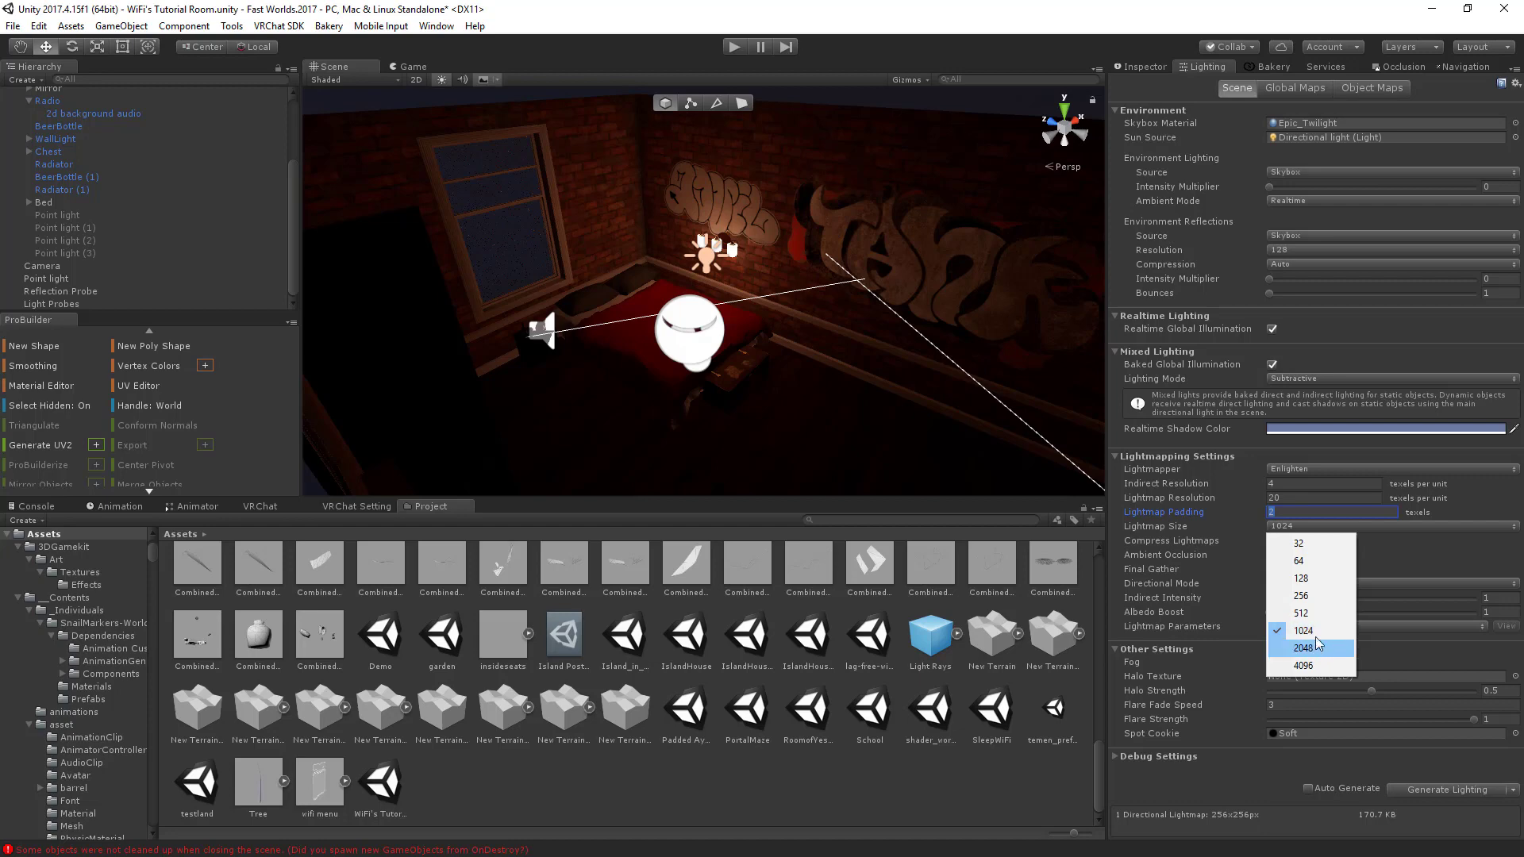
right_drag(811, 338, 873, 329)
key(w)
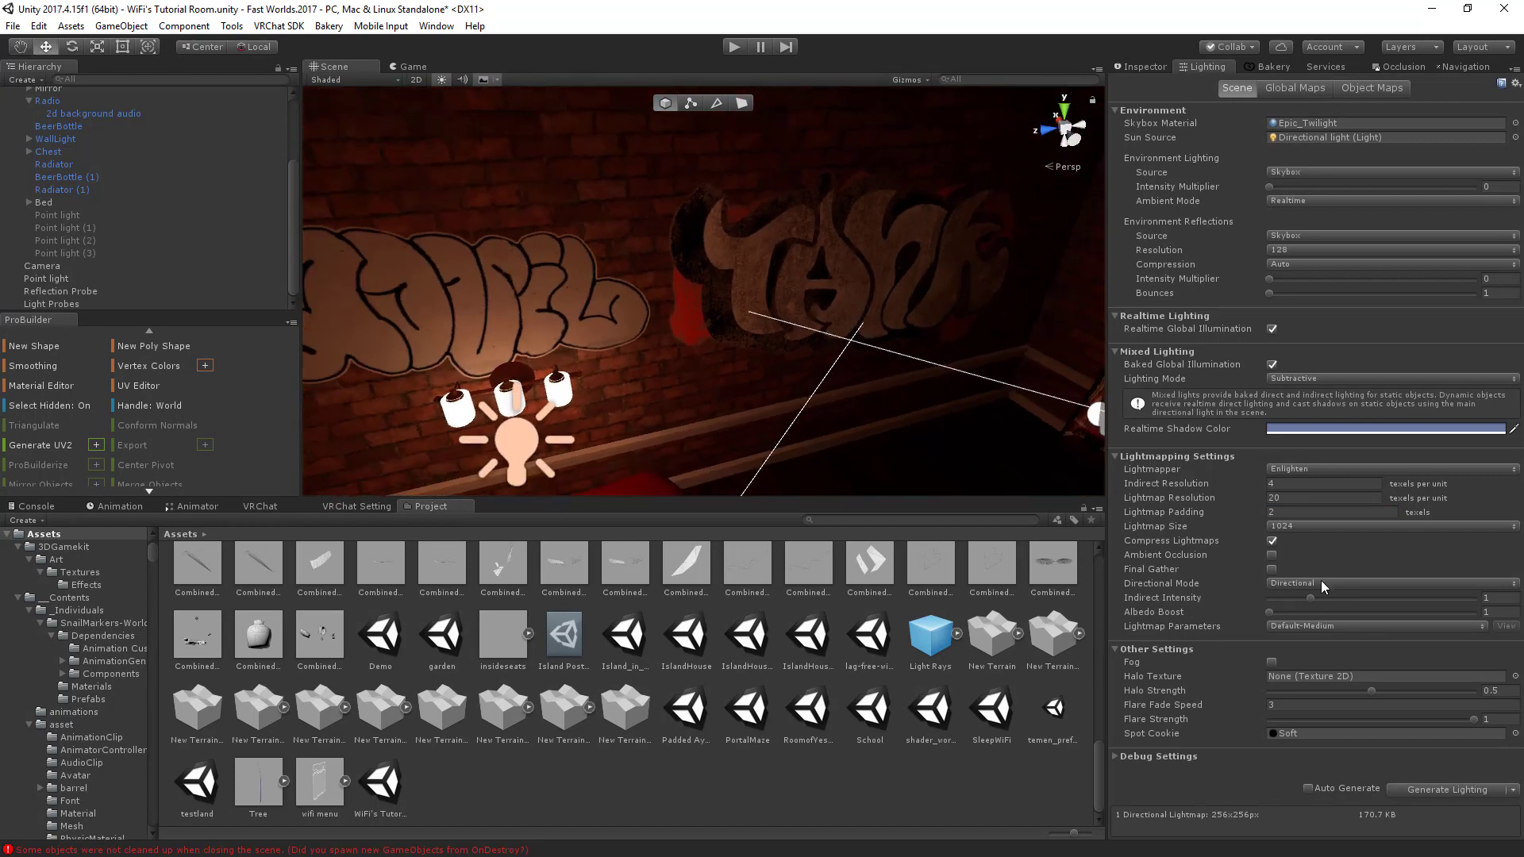
right_drag(715, 333, 631, 365)
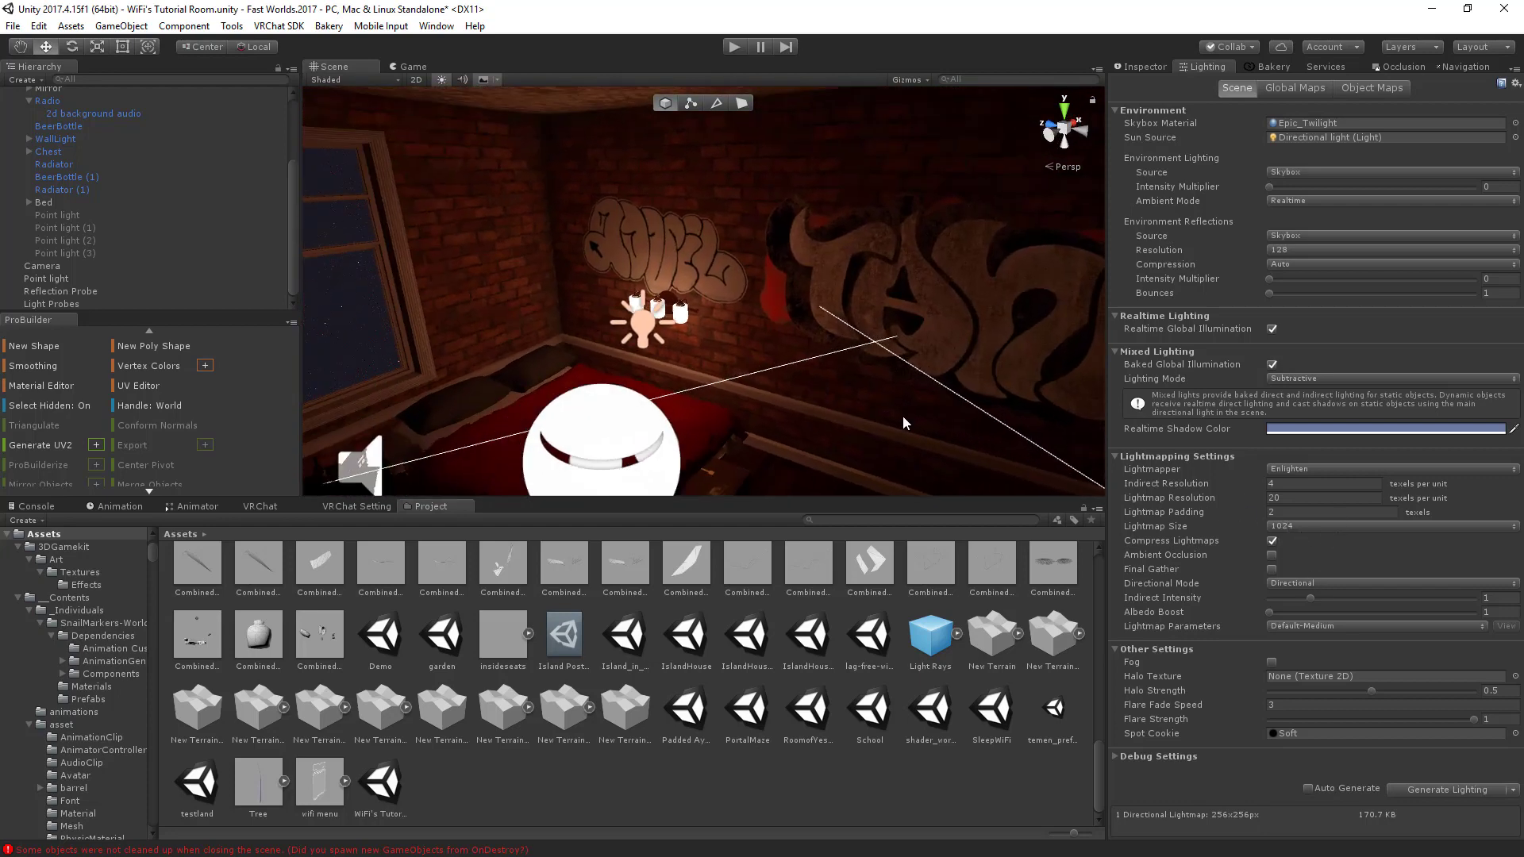
mouse_move(731, 334)
right_down()
mouse_move(848, 329)
mouse_move(727, 323)
right_up()
scroll(792, 301, down, 5)
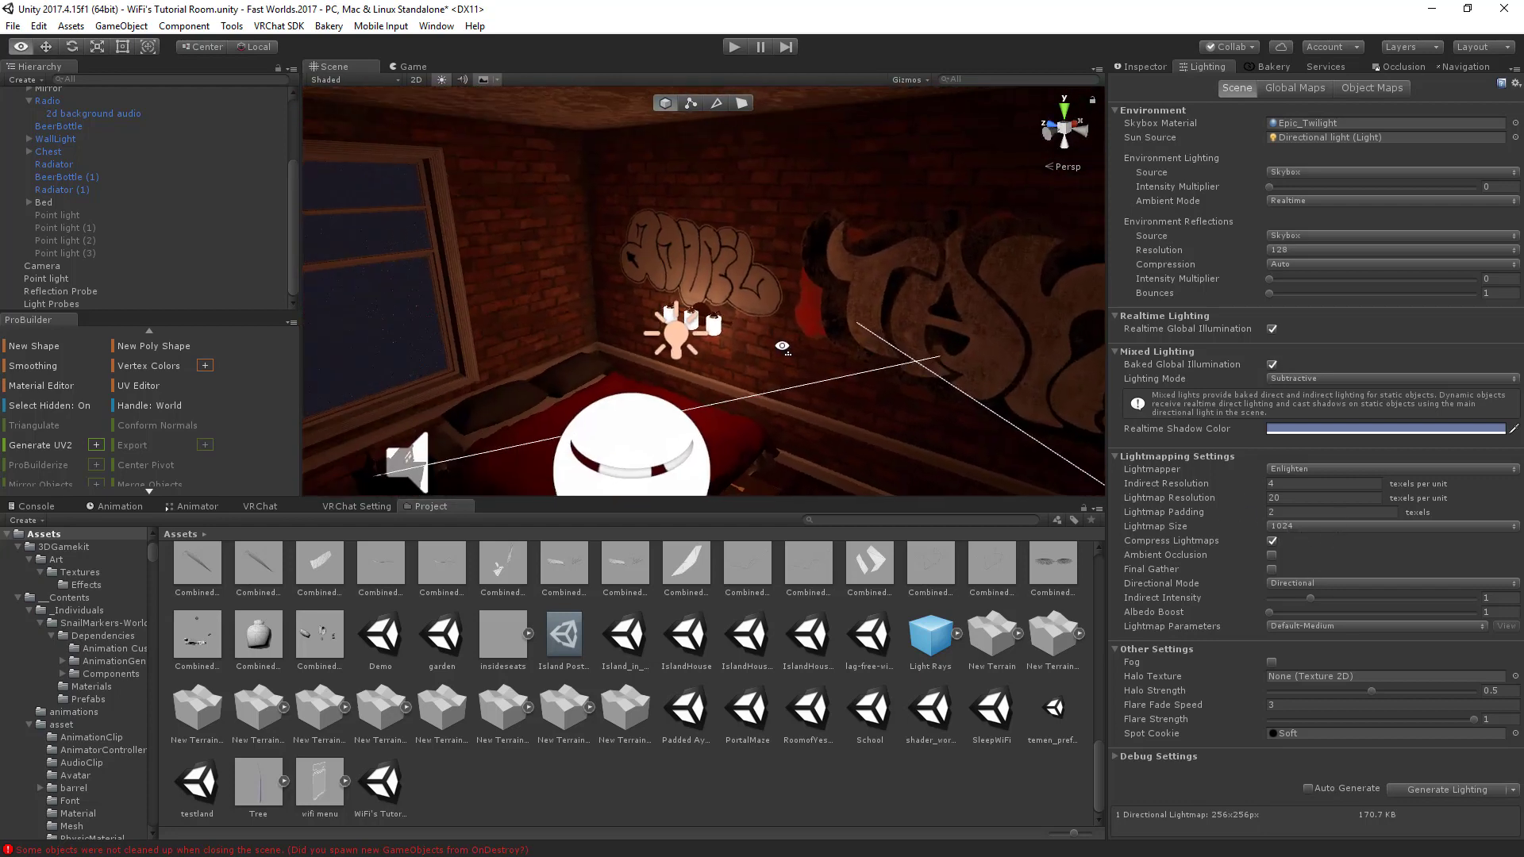
click(1304, 526)
click(1182, 497)
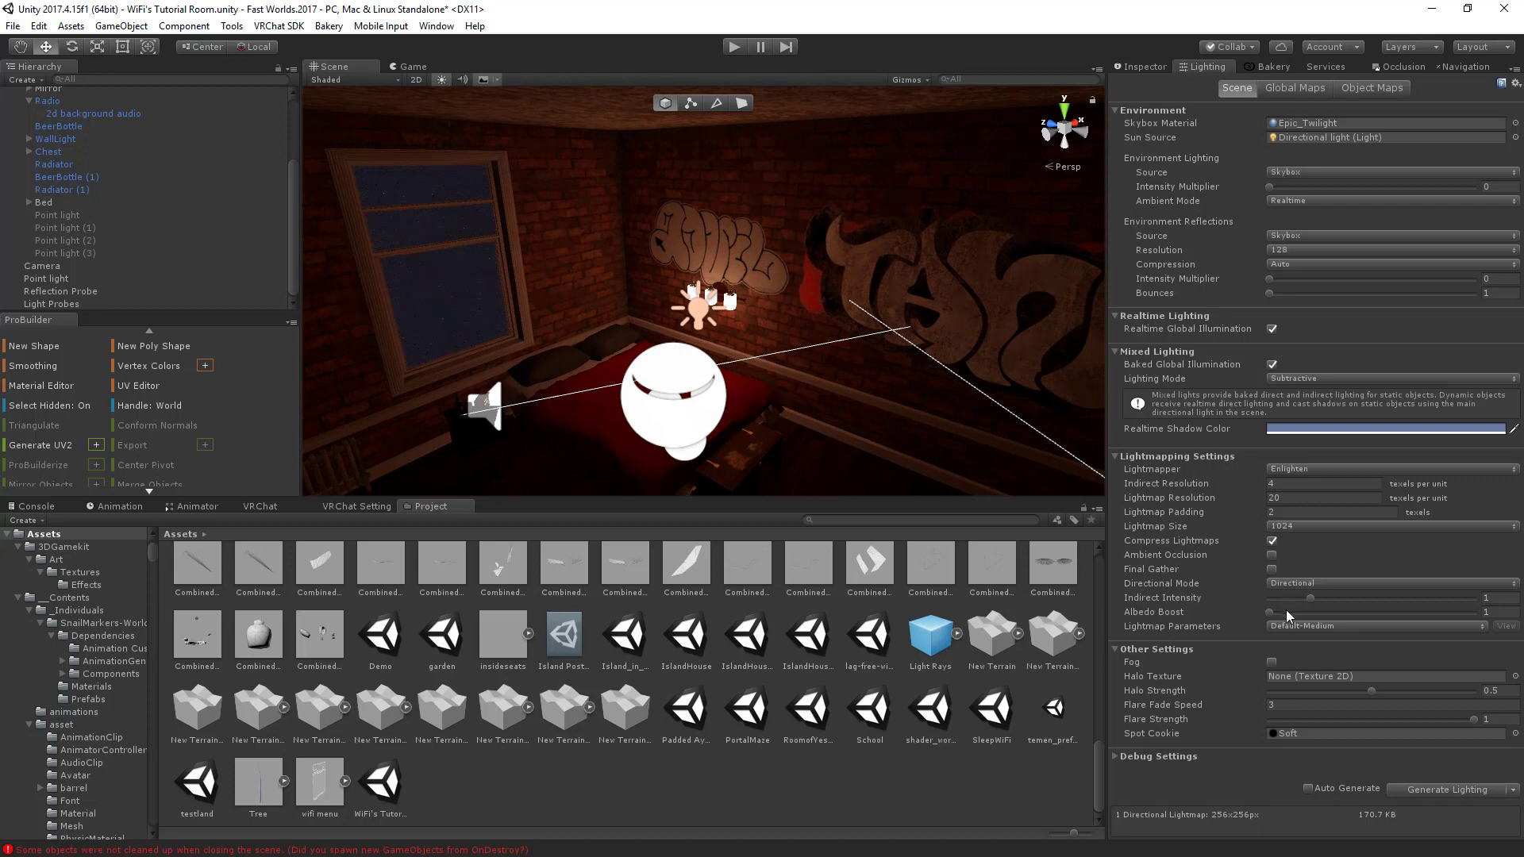
Enable Final Gather for the lightmapping and set its Ray Count to 140.
click(1273, 569)
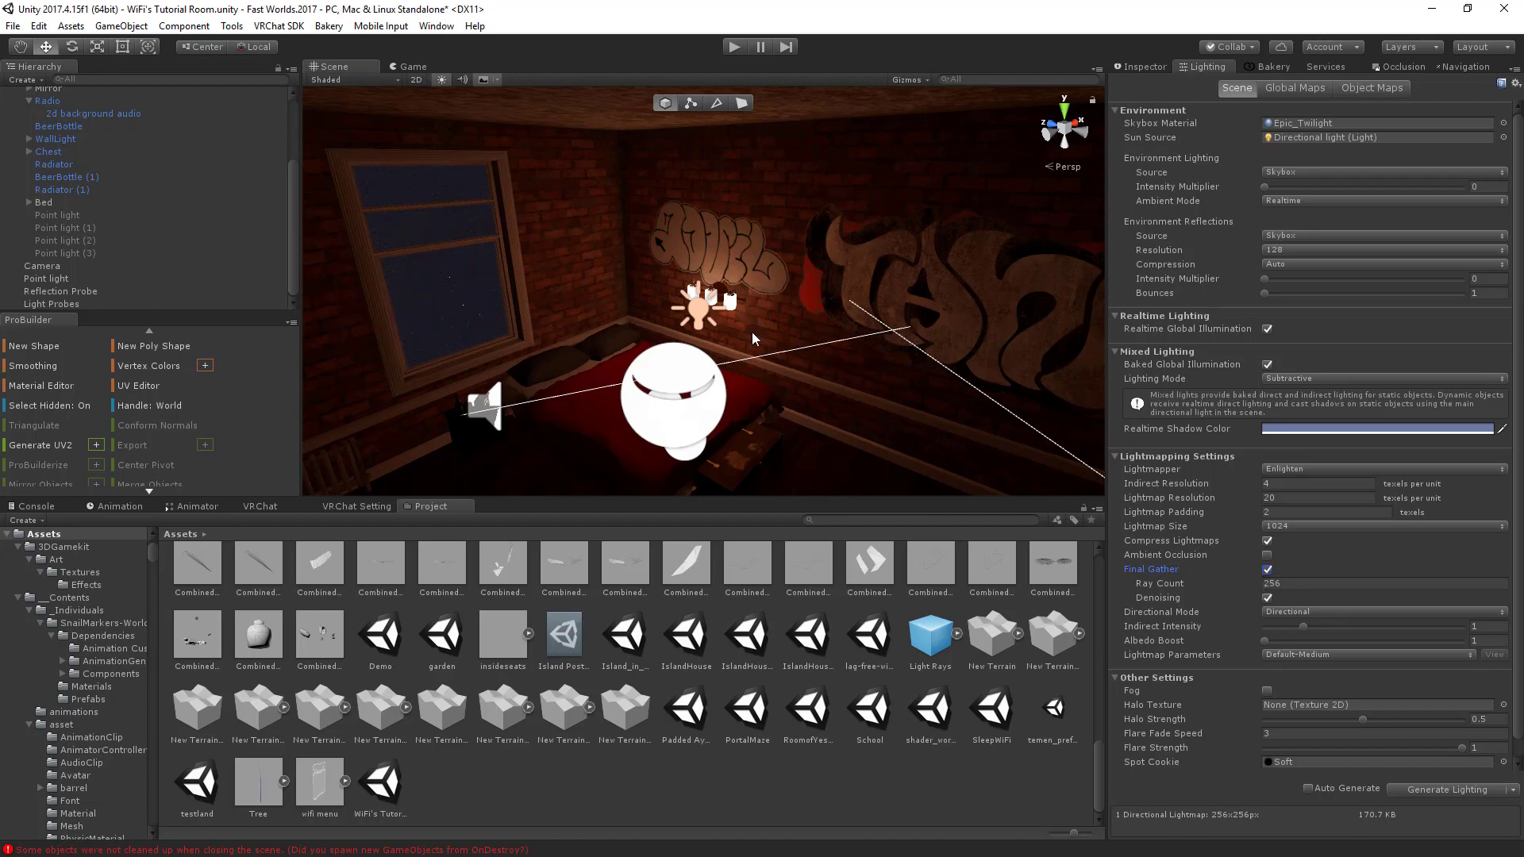
click(1282, 585)
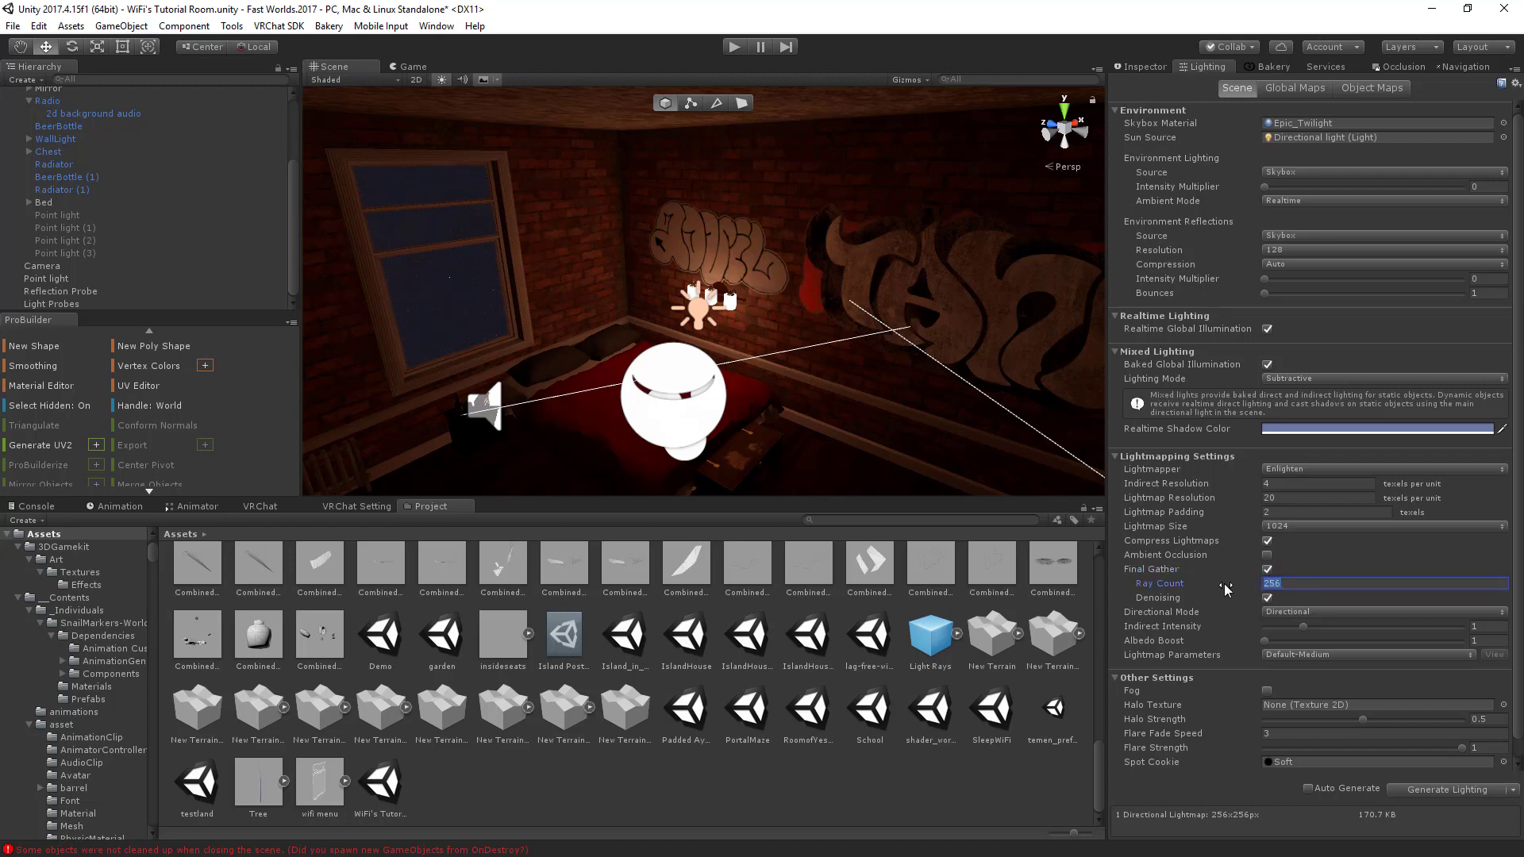
text(140)
Generate the lighting for the bedroom scene with the current lightmapping settings.
scroll(1421, 698, down, 1)
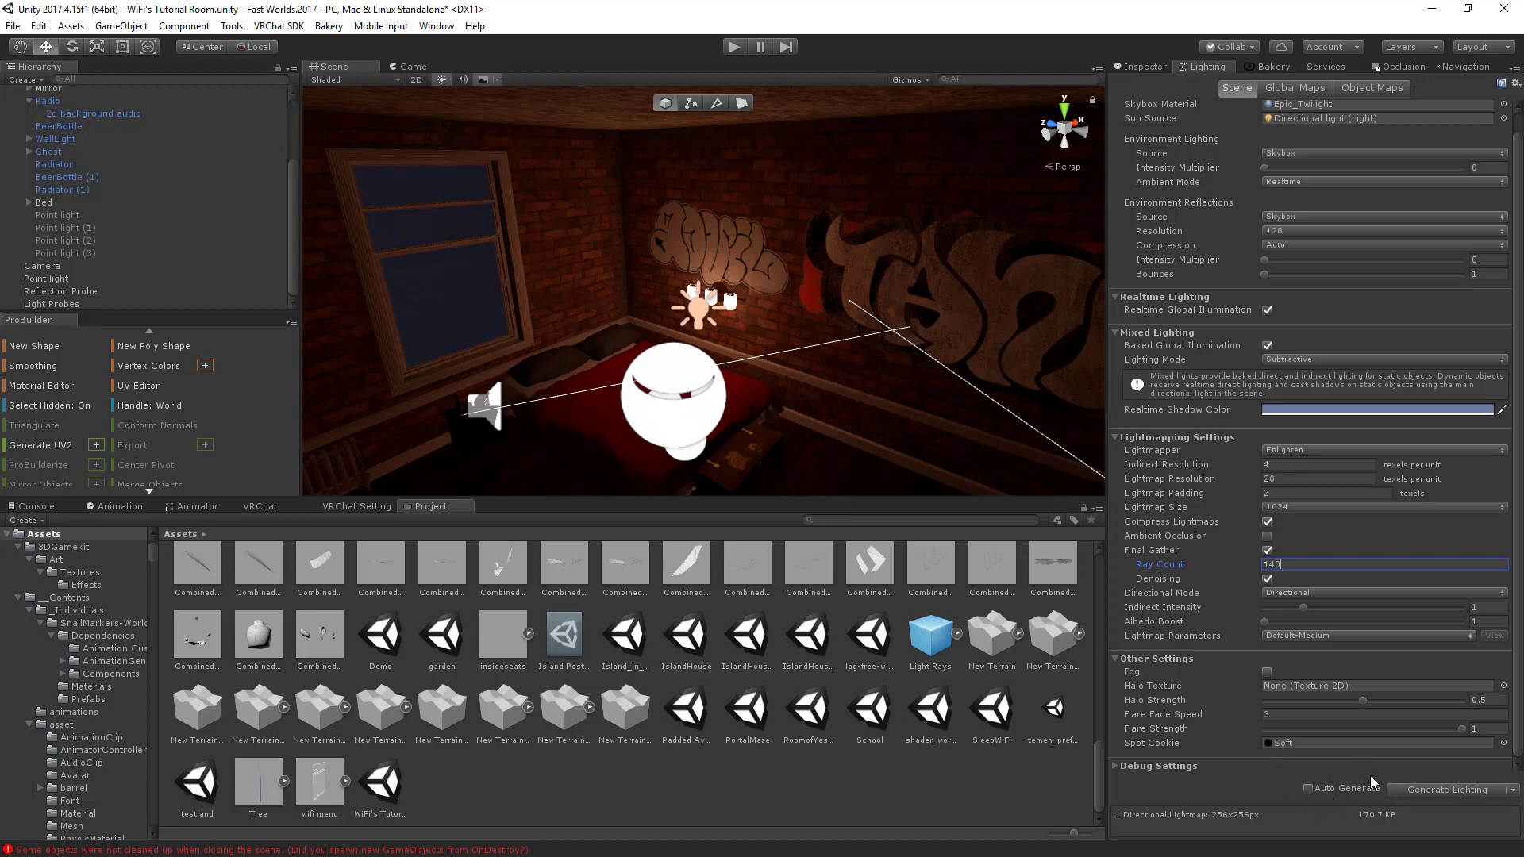
click(1514, 791)
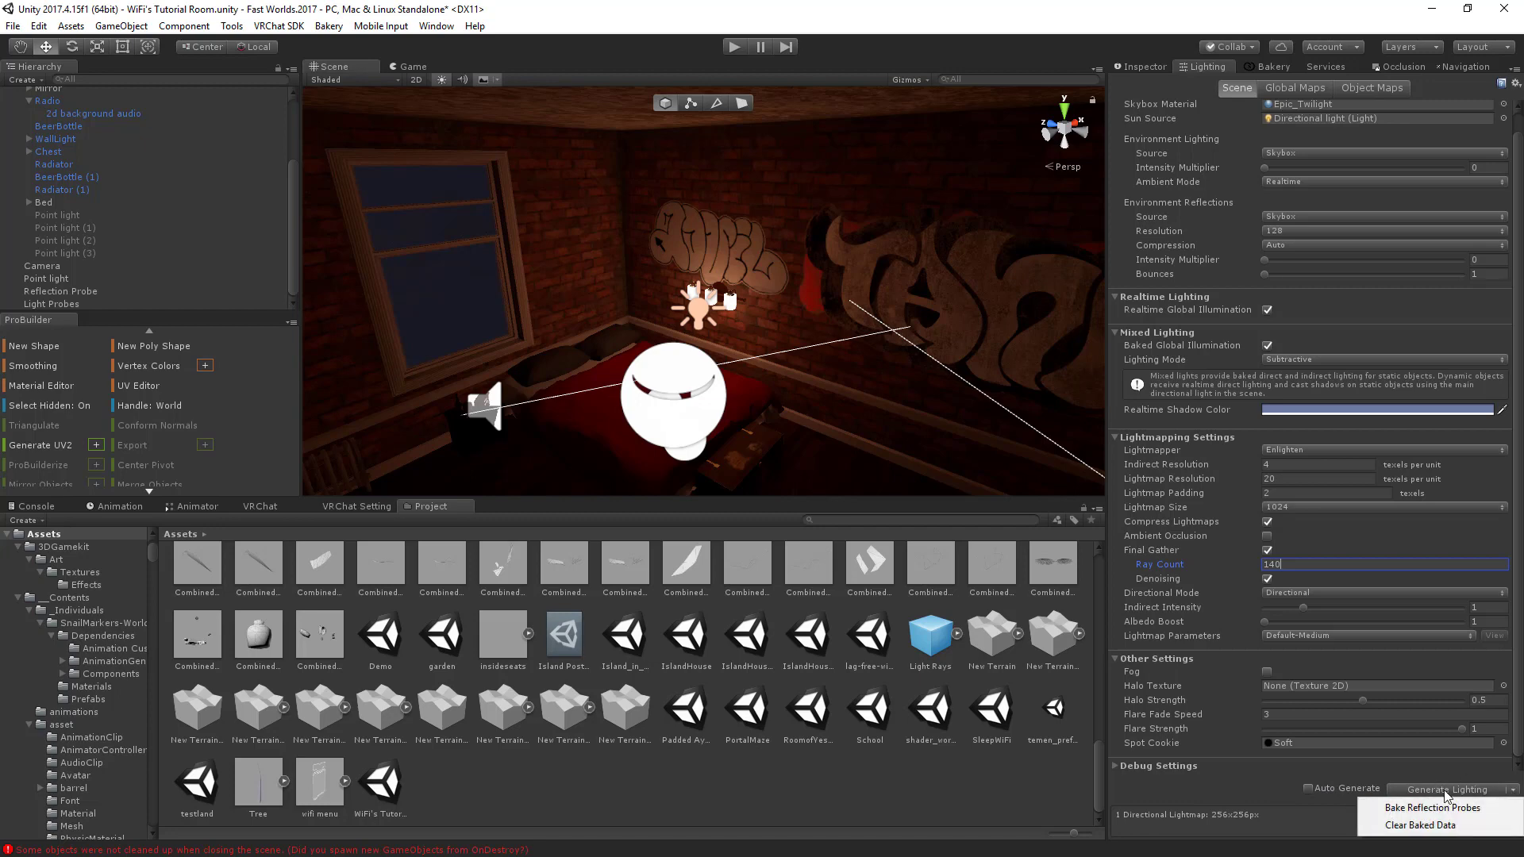
click(1468, 797)
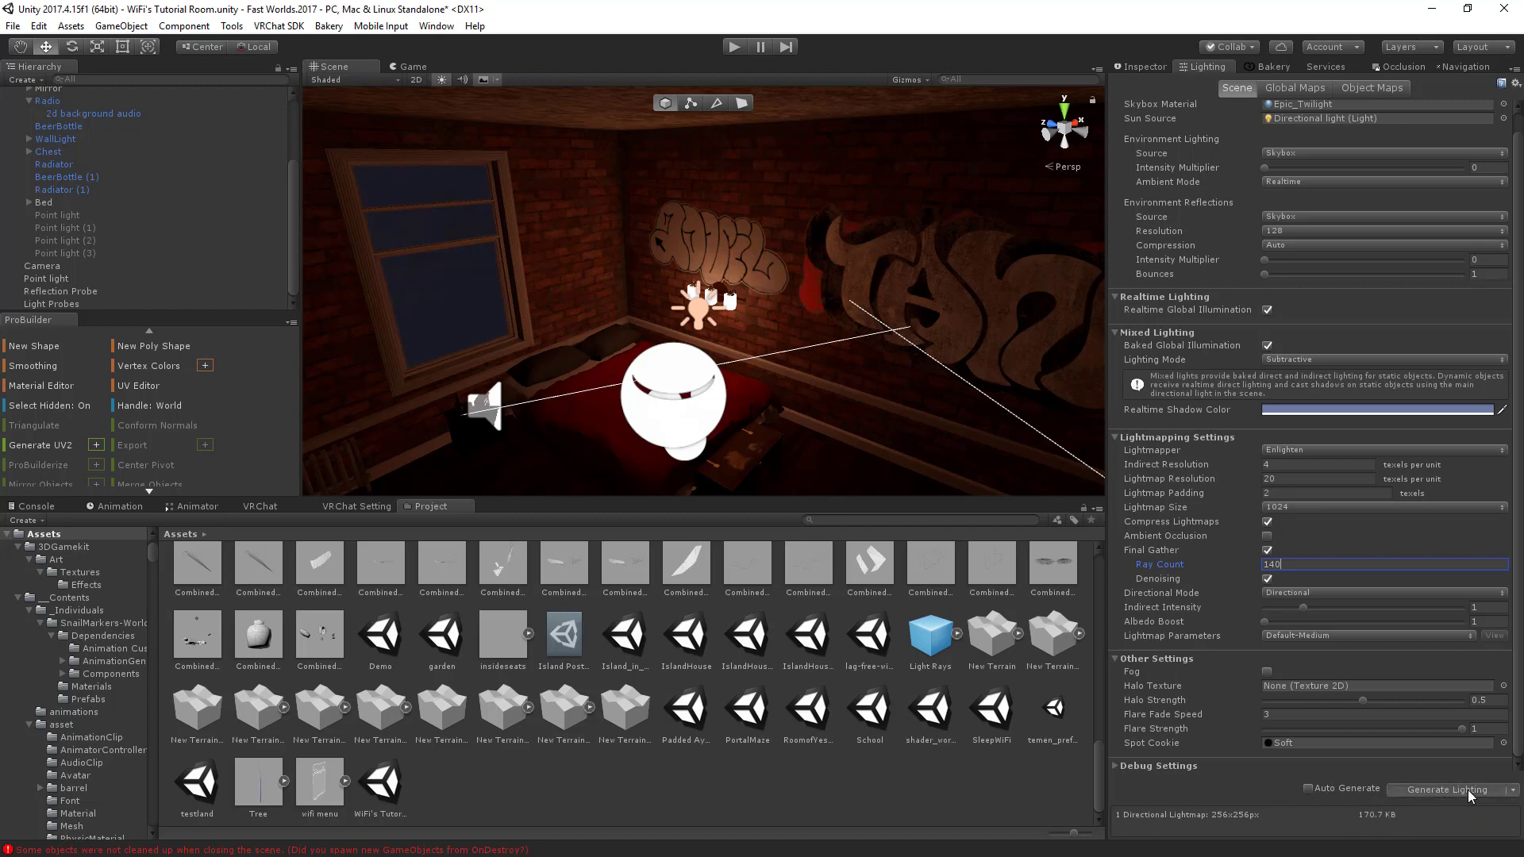
click(1468, 791)
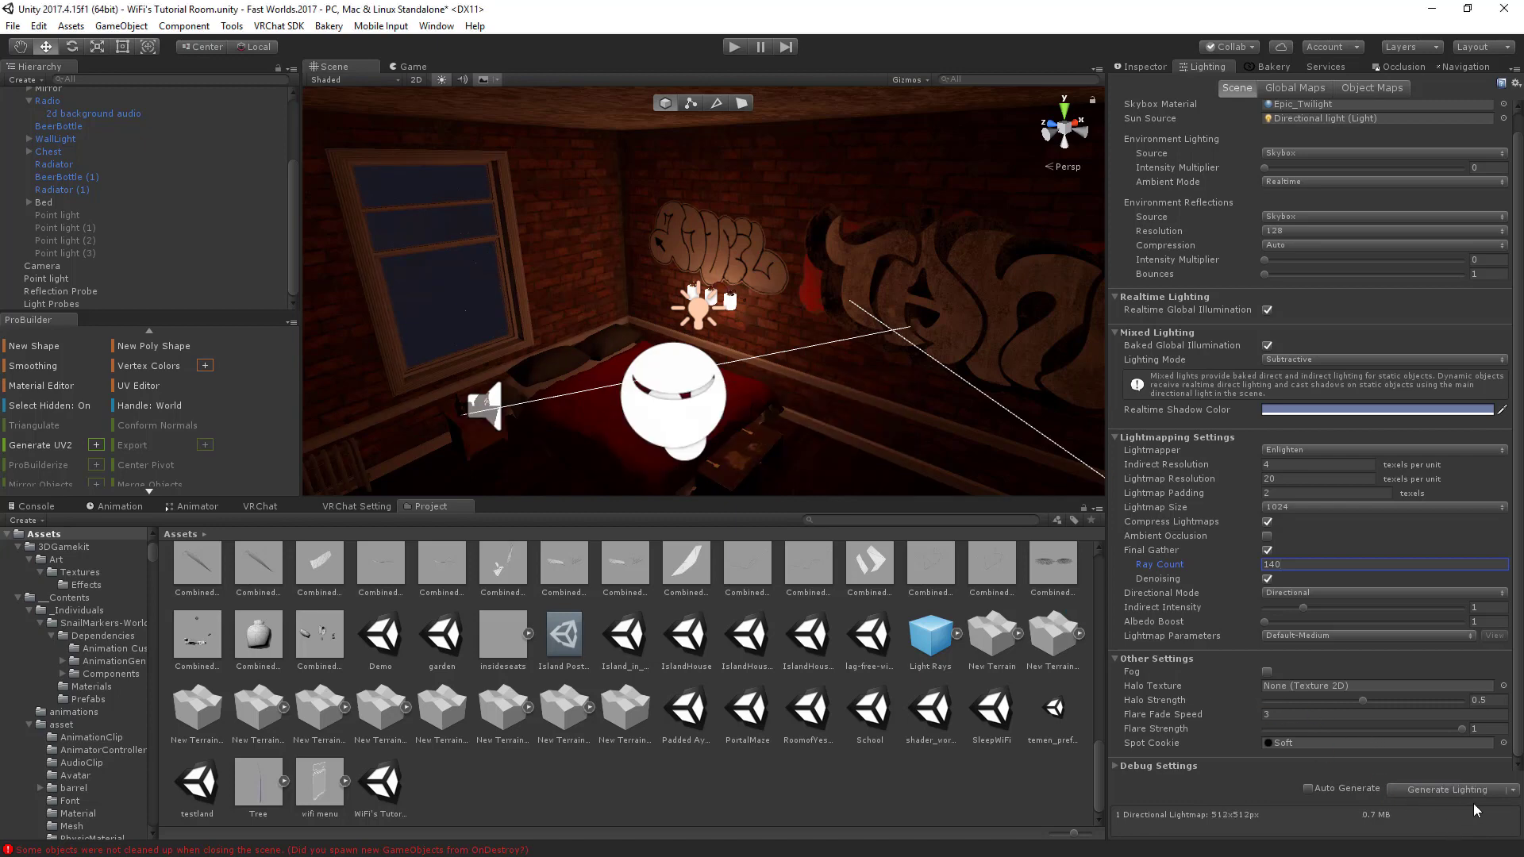
Inspect the baked lighting around the bedroom and preview it briefly in Play mode.
key(w)
right_drag(768, 376, 557, 256)
key(w)
right_drag(919, 332, 809, 333)
key(w)
key(s)
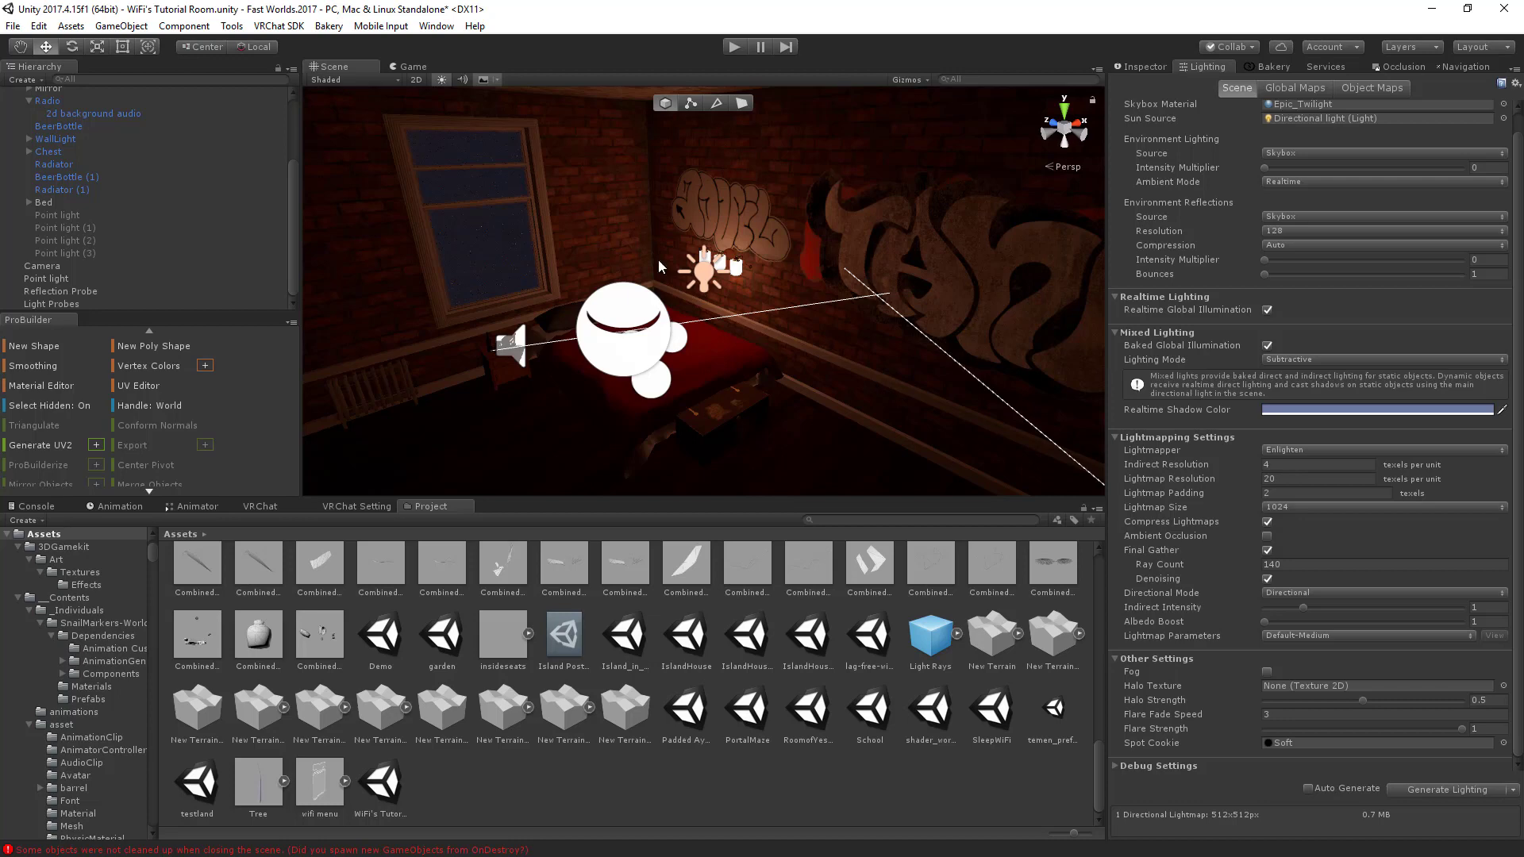
click(734, 48)
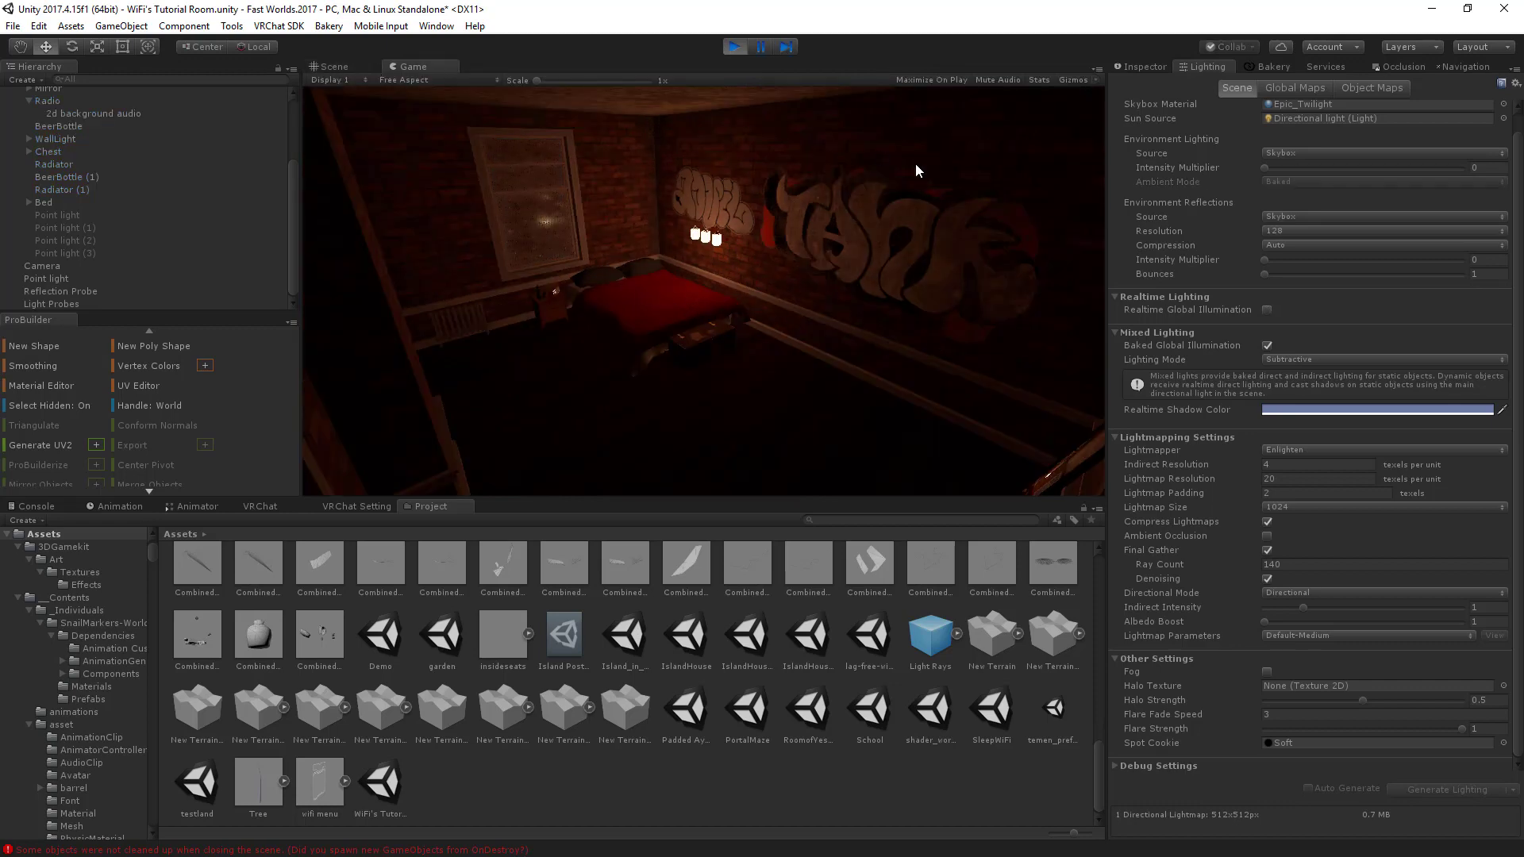
click(740, 48)
Duplicate the point light above the bed and place the copy near the door side at X 0.93, Y 1.924, Z -2.41.
right_drag(855, 380, 660, 291)
click(575, 254)
key(f)
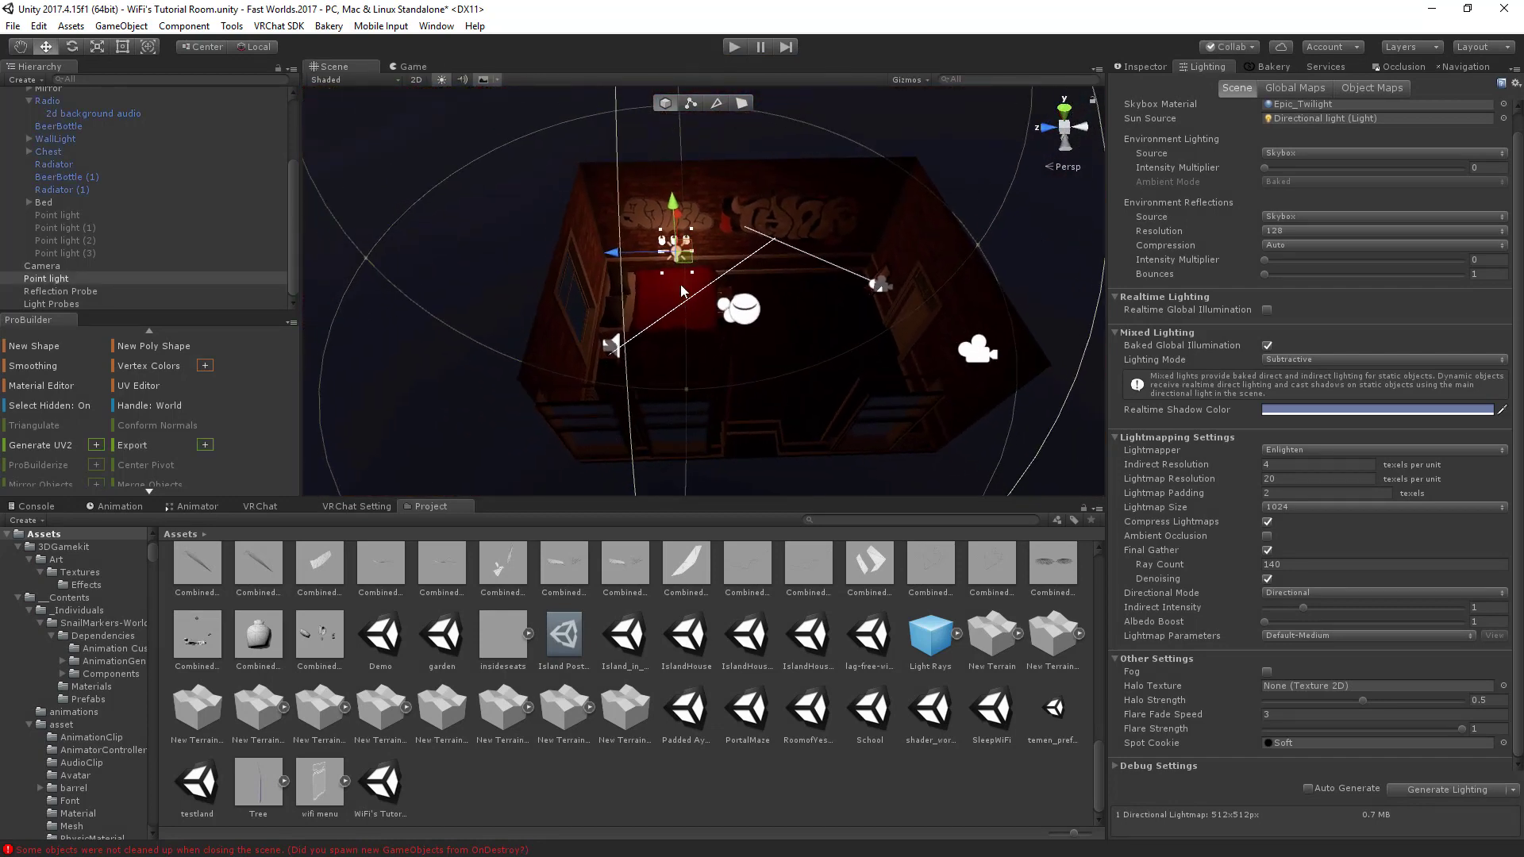
click(821, 285)
key(f)
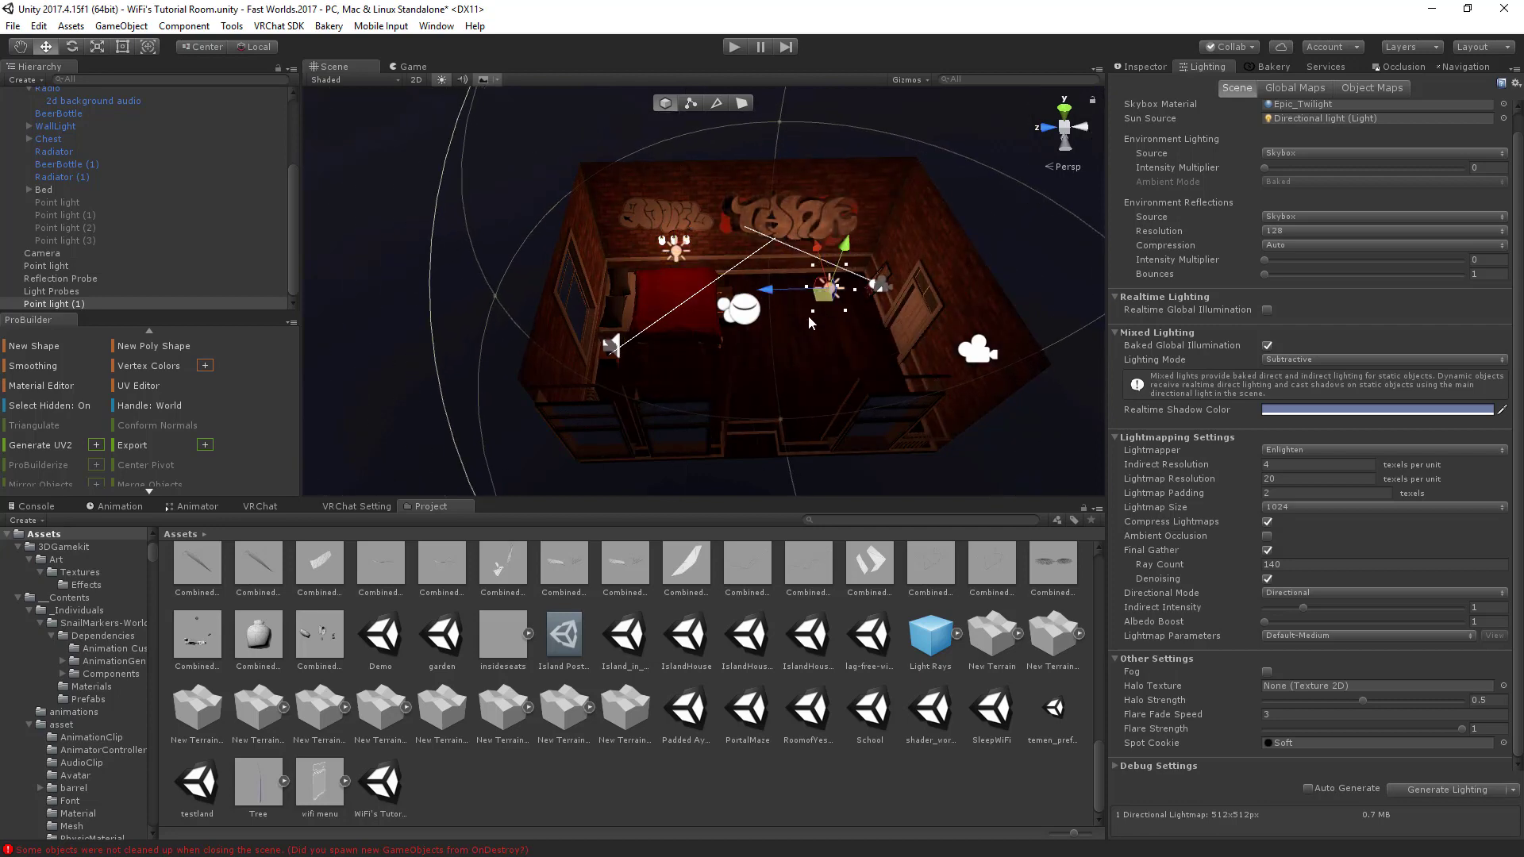
Set the duplicated point light's range to 7 in its light properties and check its reach in the room.
click(1150, 69)
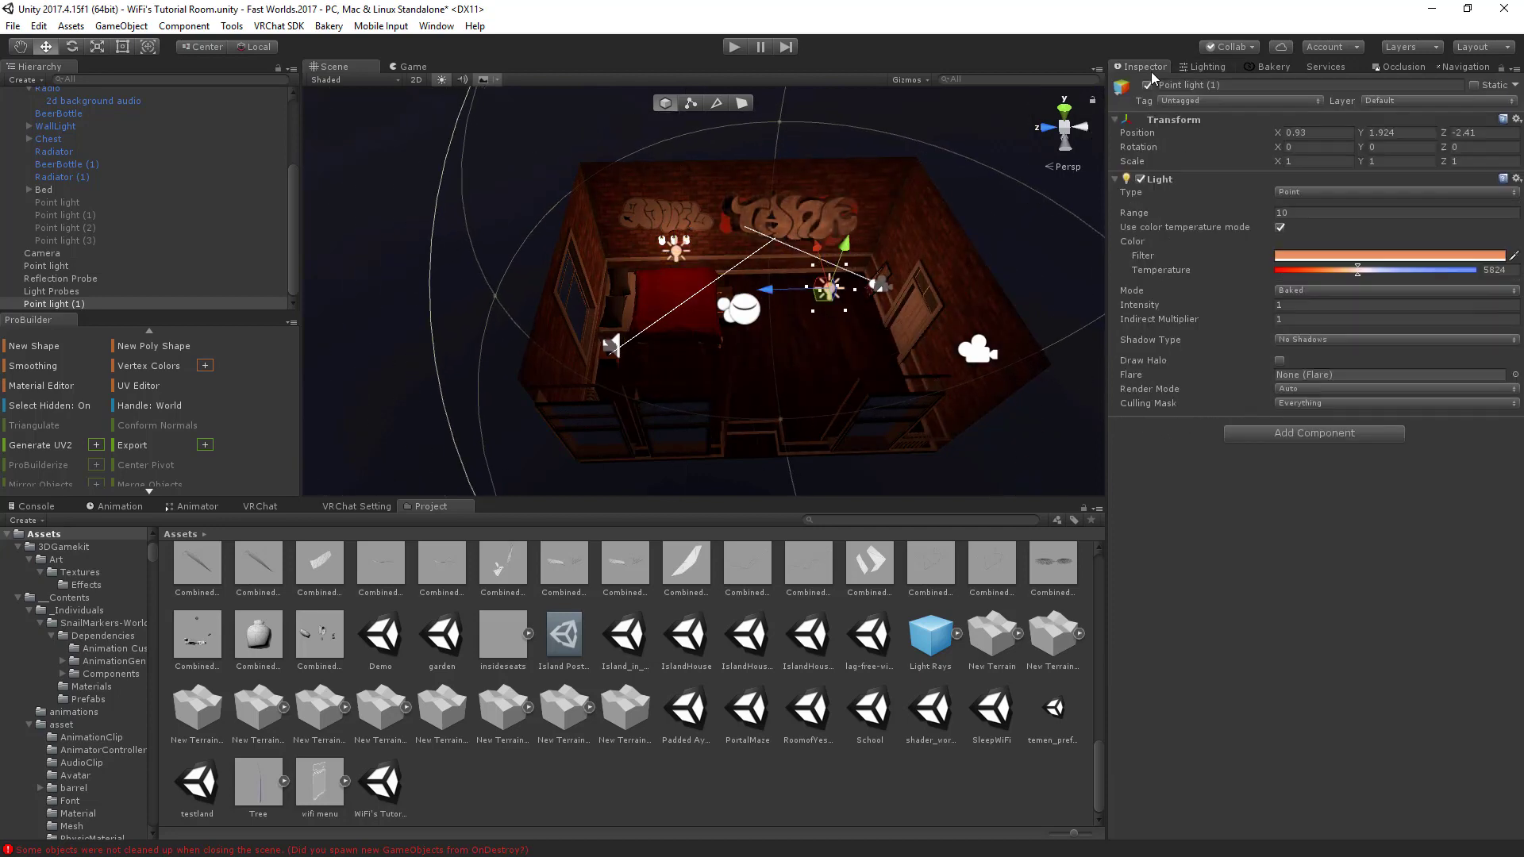
right_drag(1063, 381, 1123, 348)
key(w)
key(s)
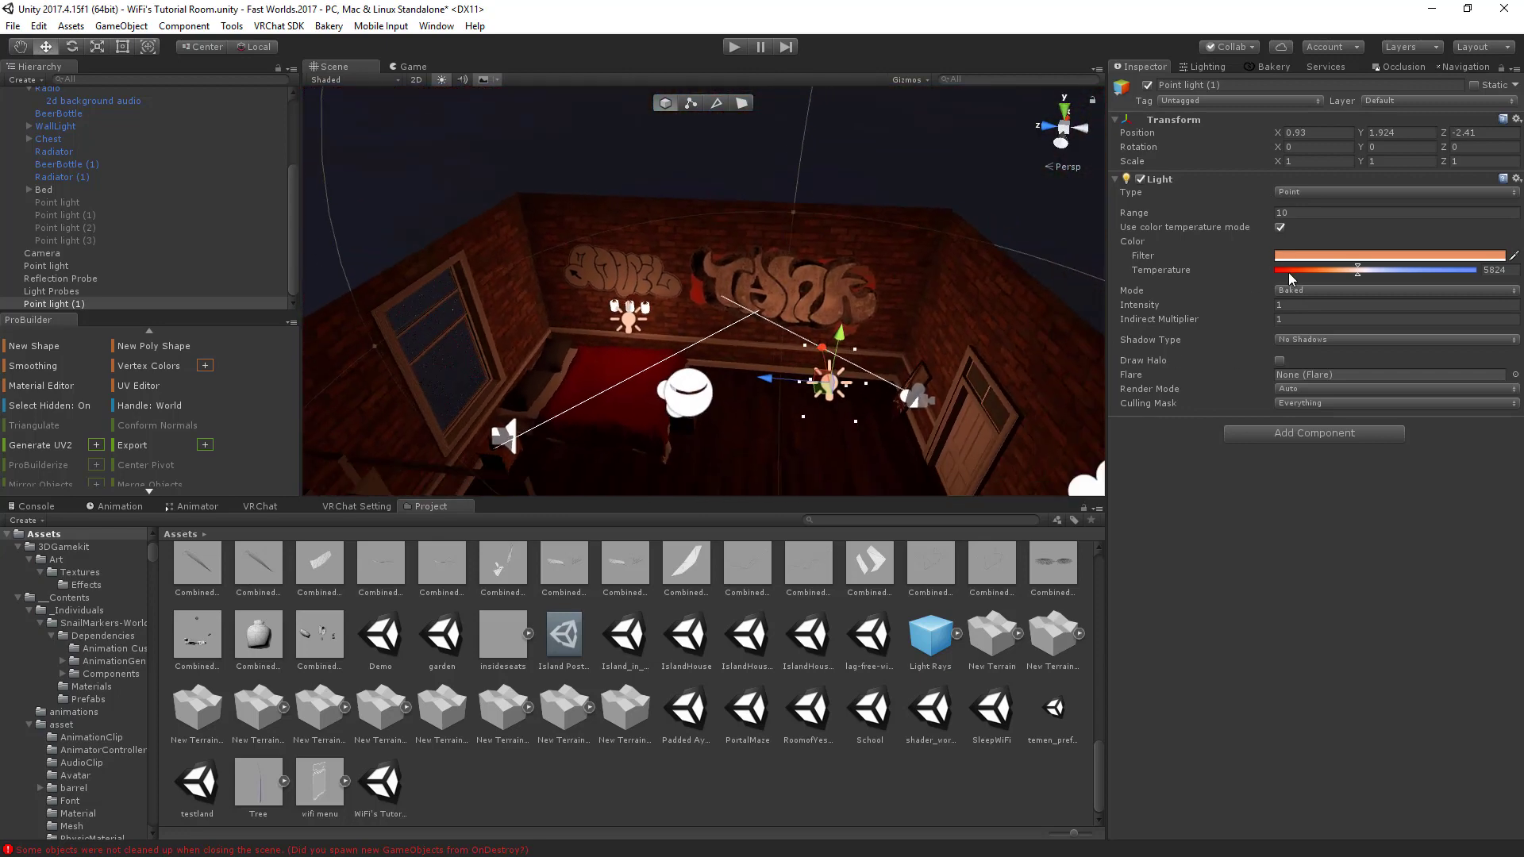
click(1309, 212)
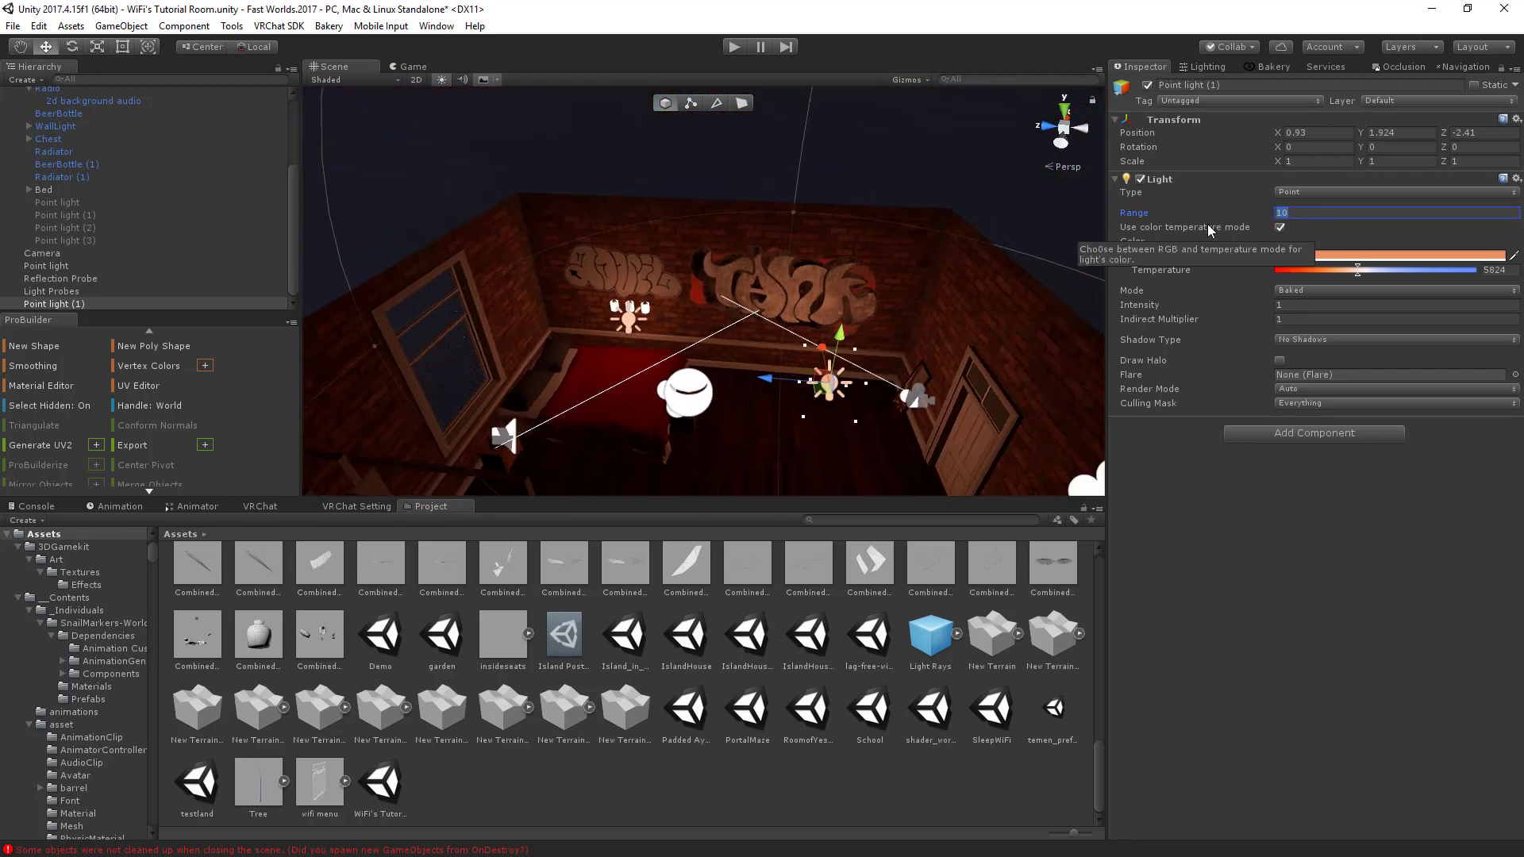
text(7)
key(s)
right_drag(785, 349, 727, 382)
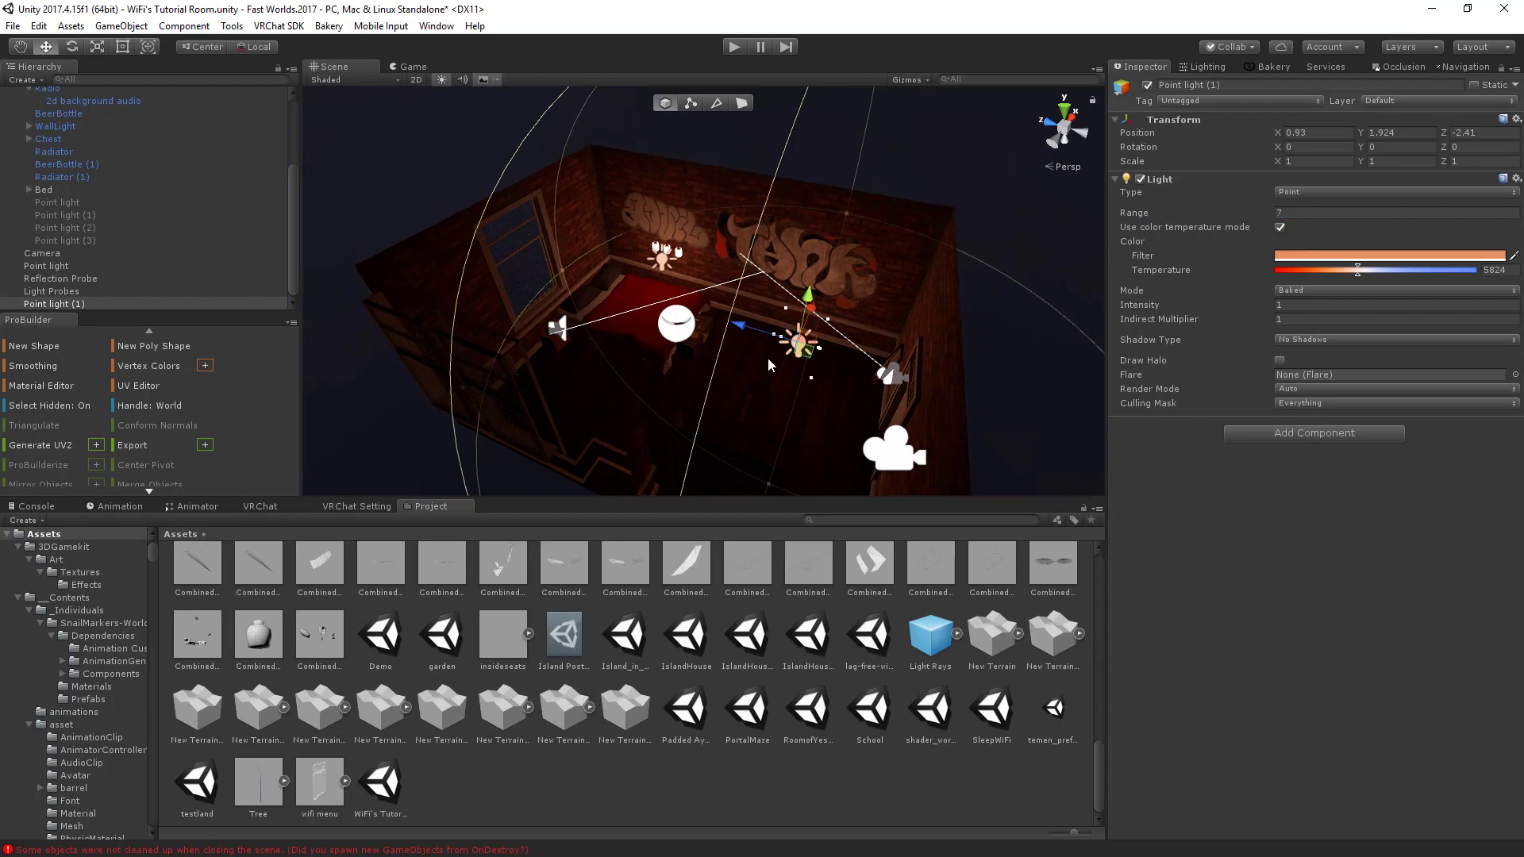
Move the duplicated point light toward the middle of the room, at X -0.01, Y 1.924, Z -1.02.
drag(799, 354, 908, 342)
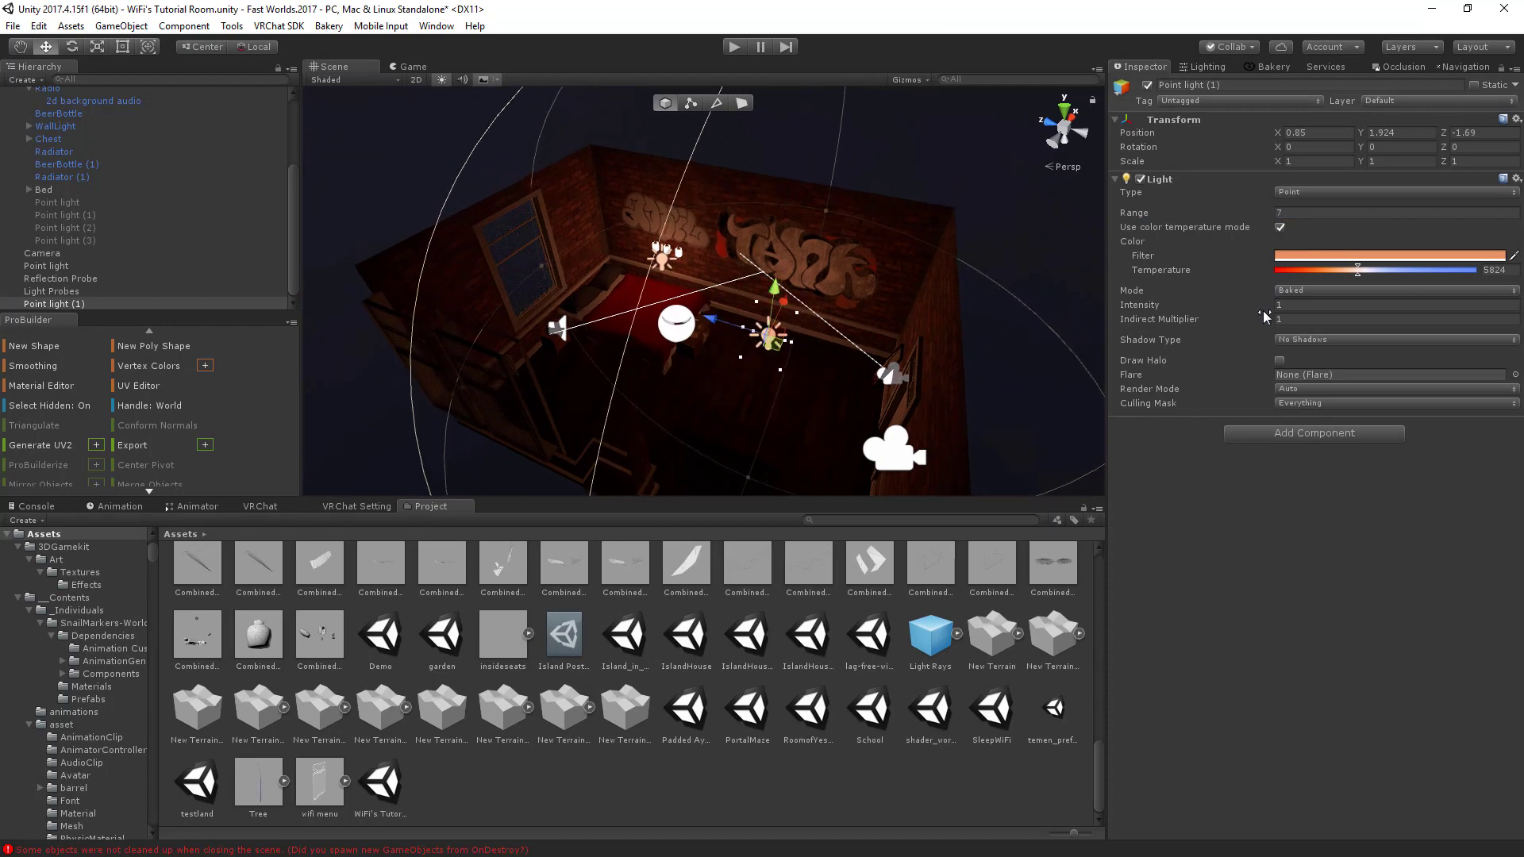
right_drag(765, 330, 726, 285)
drag(725, 286, 648, 268)
right_drag(648, 269, 870, 406)
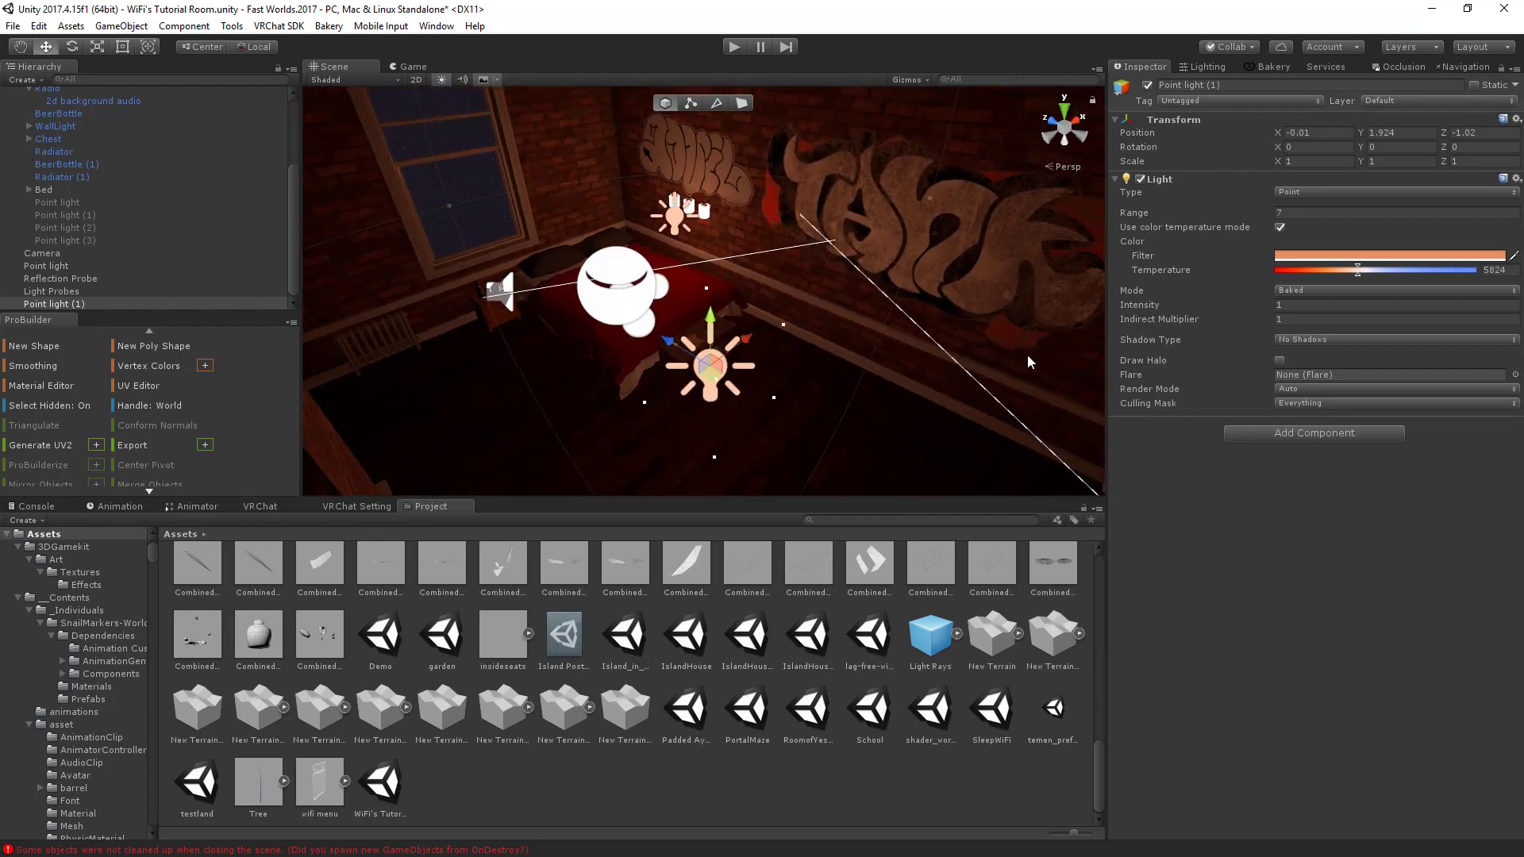
right_drag(477, 373, 506, 223)
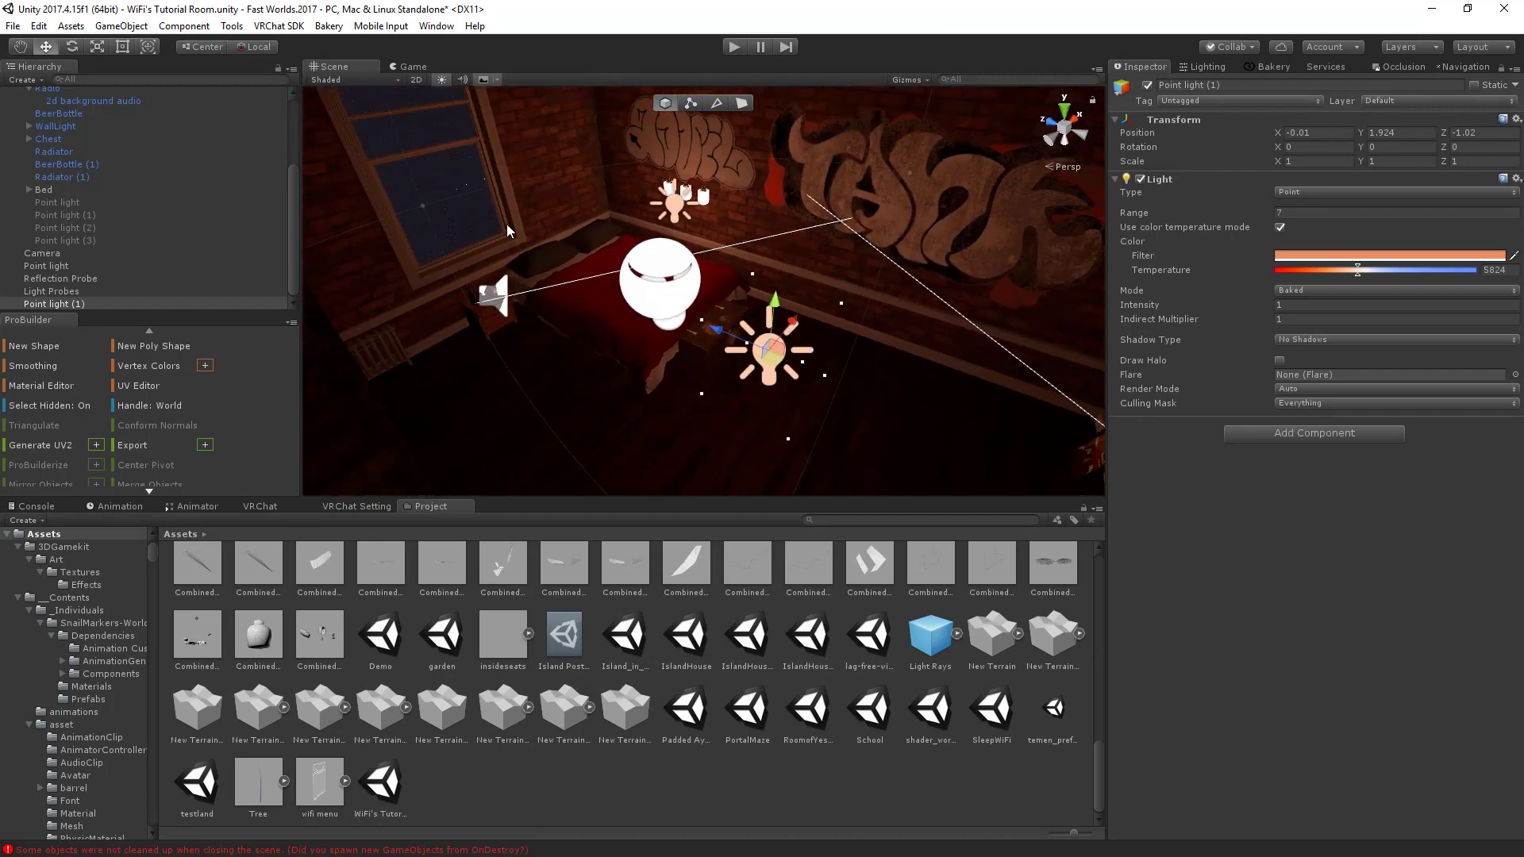
Open Bakery's lightmap rendering settings and set the maximum lightmap resolution to 1024.
click(328, 26)
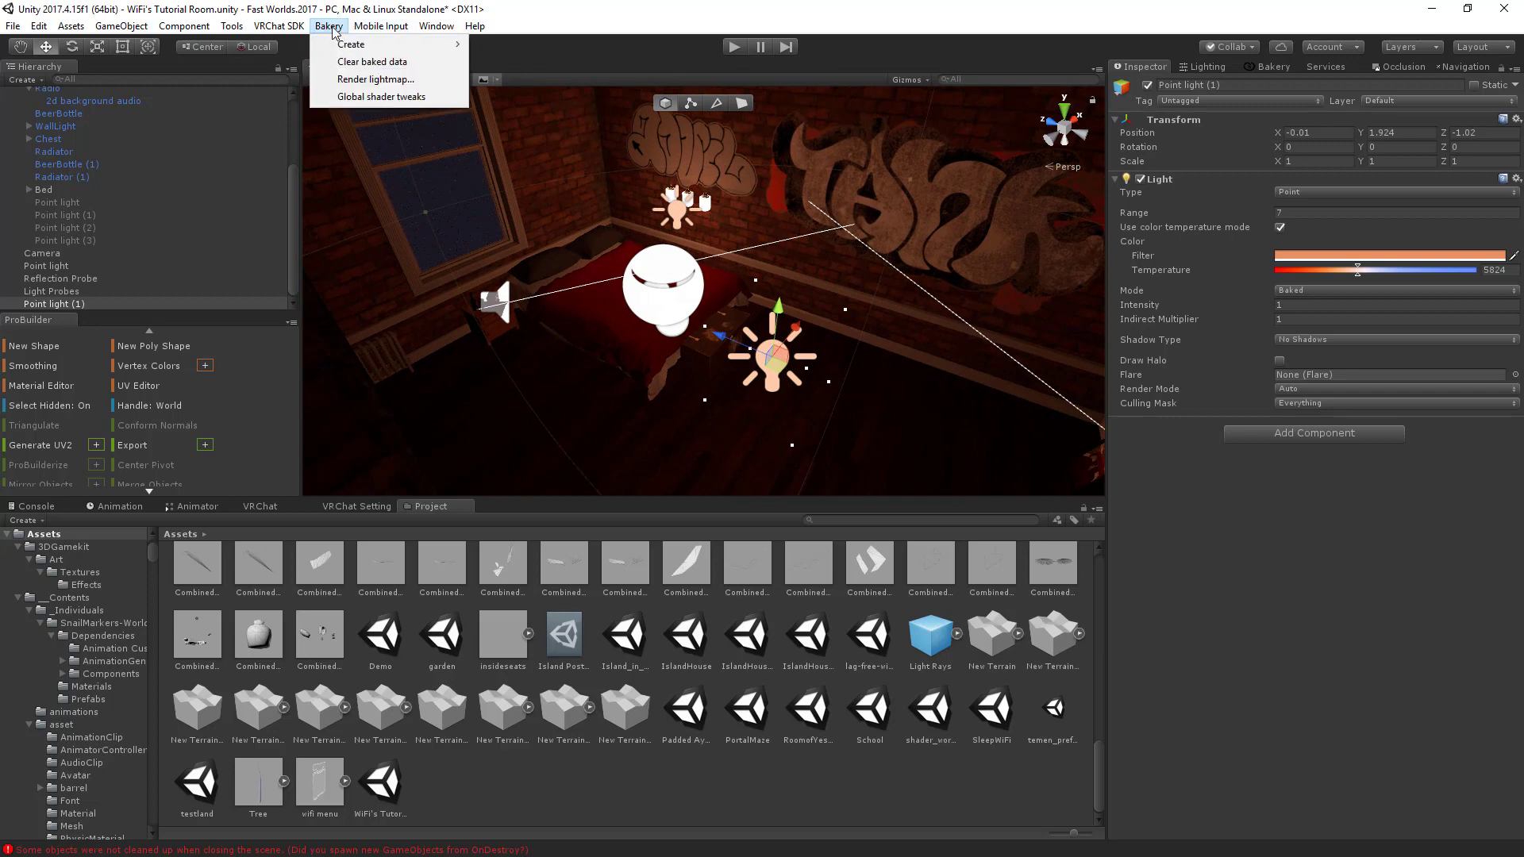
right_drag(516, 238, 406, 126)
click(329, 26)
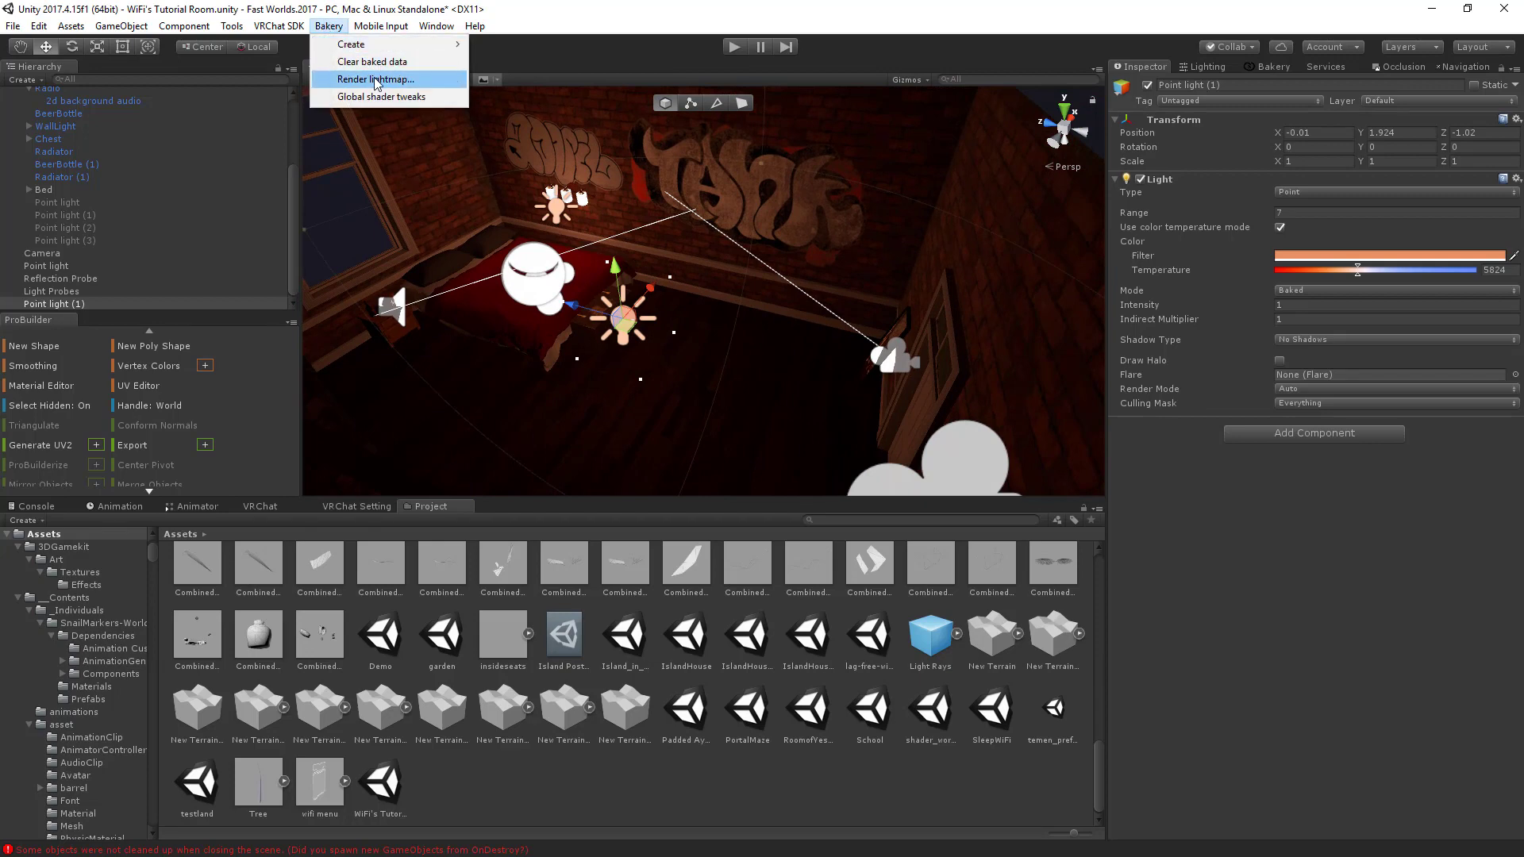
click(358, 62)
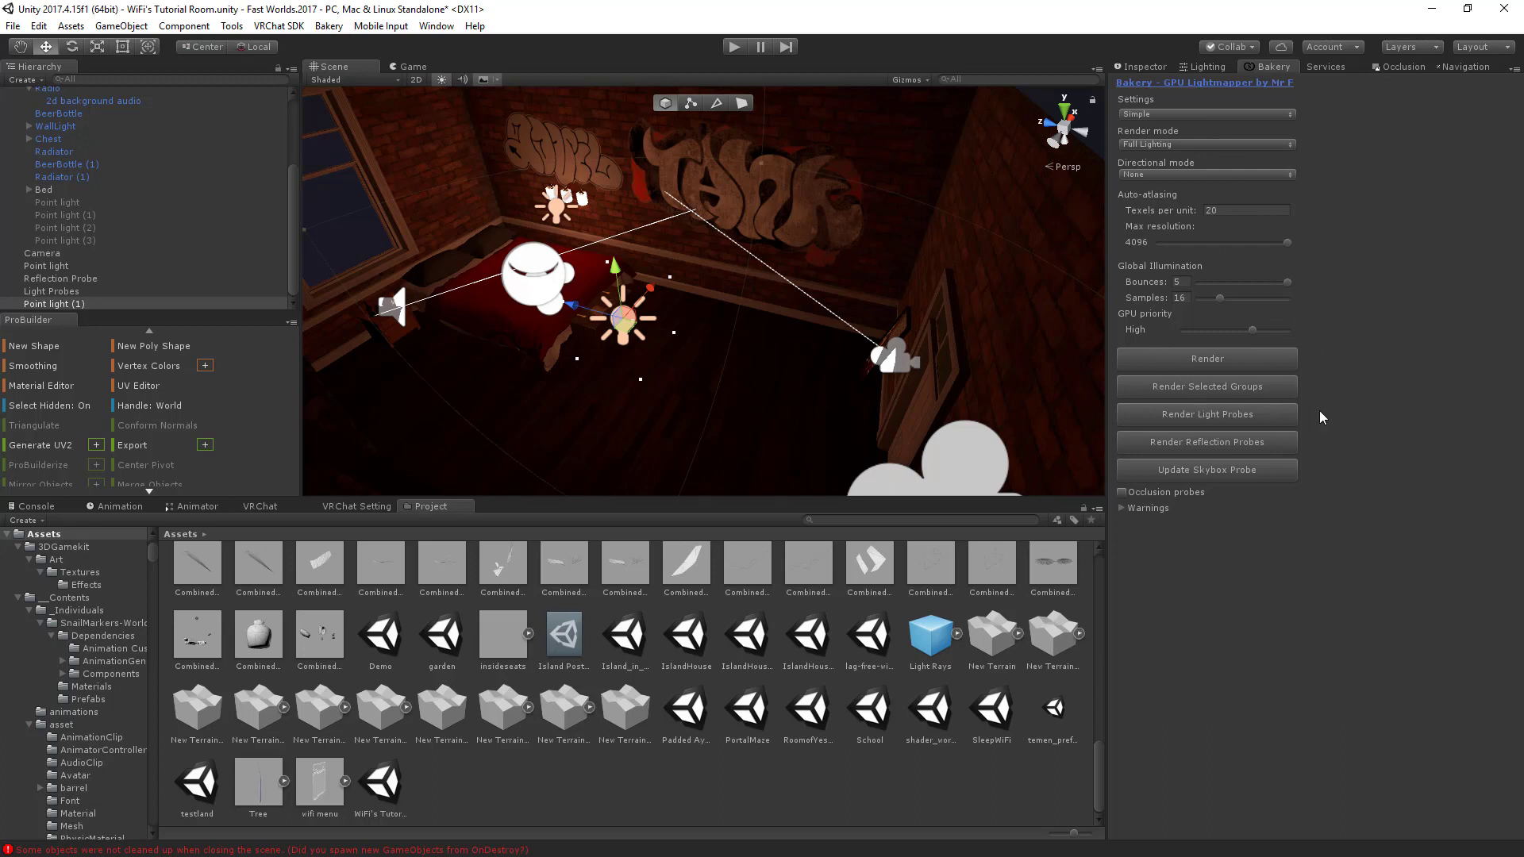
right_drag(833, 337, 829, 294)
key(w)
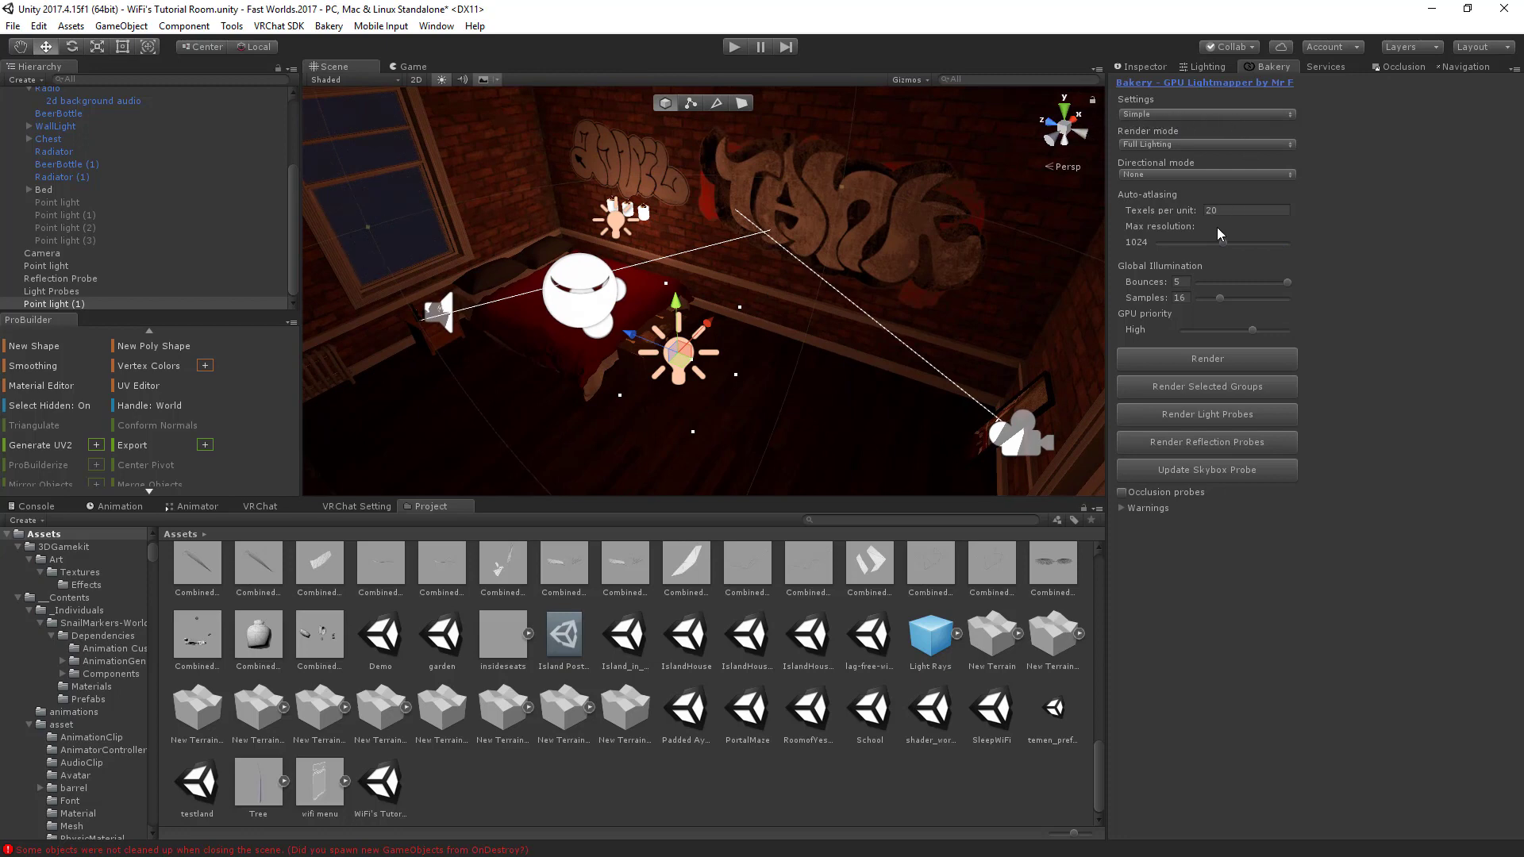
Review Bakery's settings level, render mode, directional mode, texel density and GPU priority, keeping Simple, Full Lighting and None.
click(1164, 116)
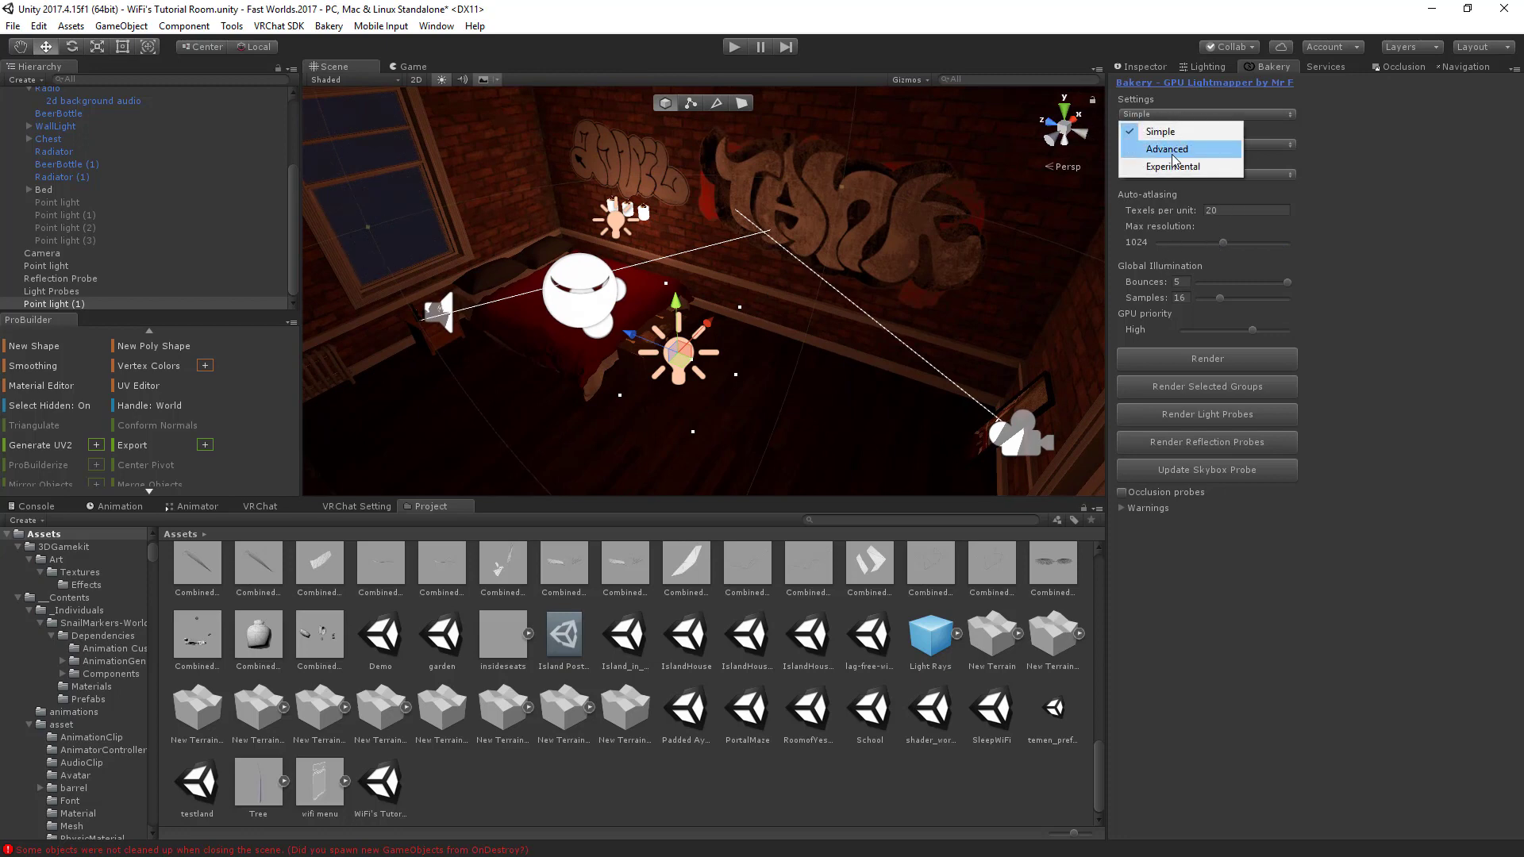
click(1380, 151)
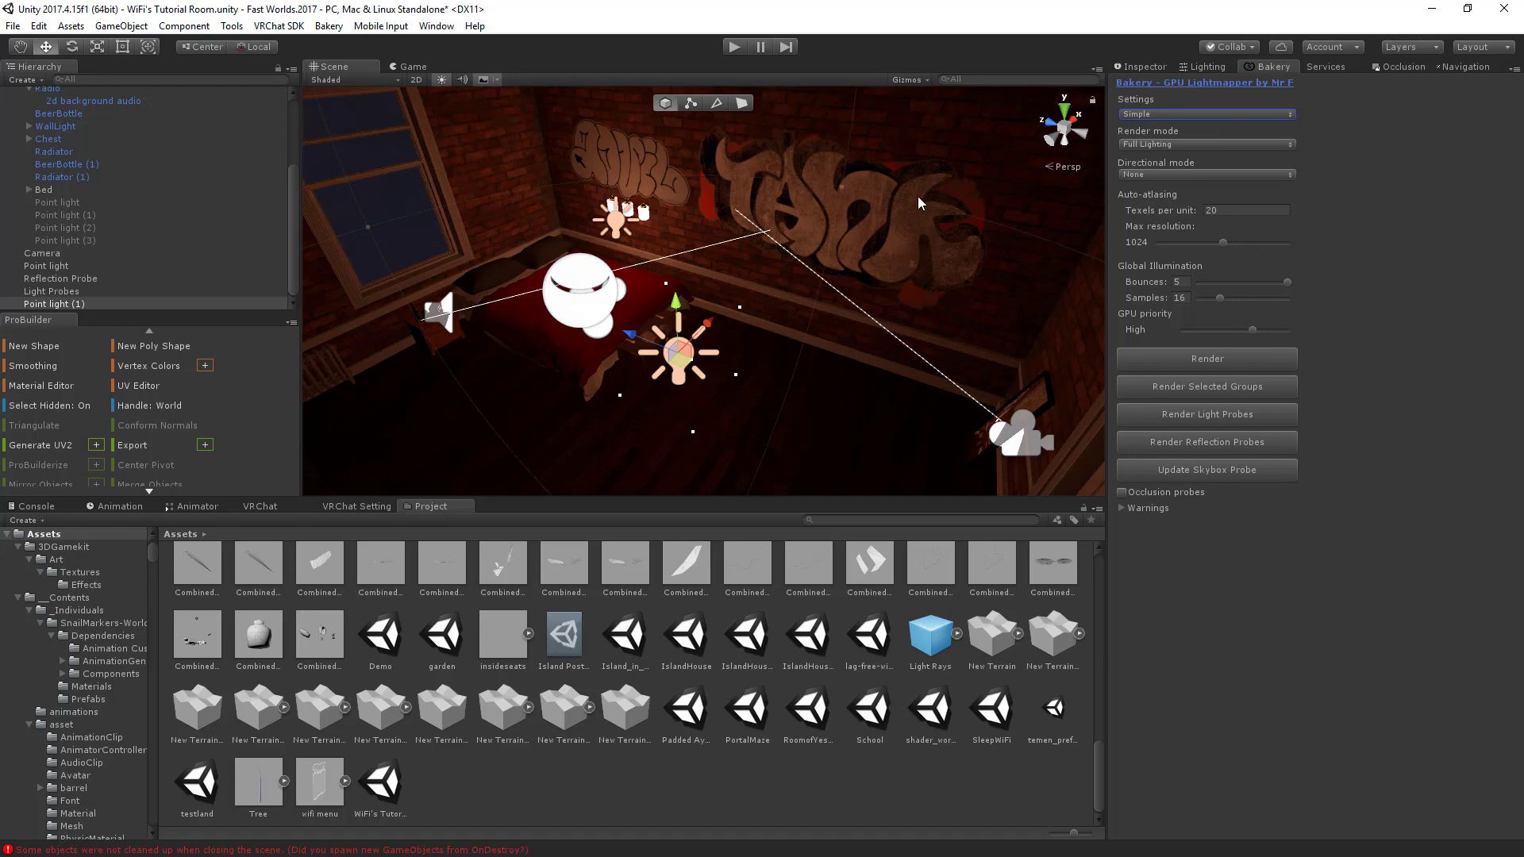
click(1173, 146)
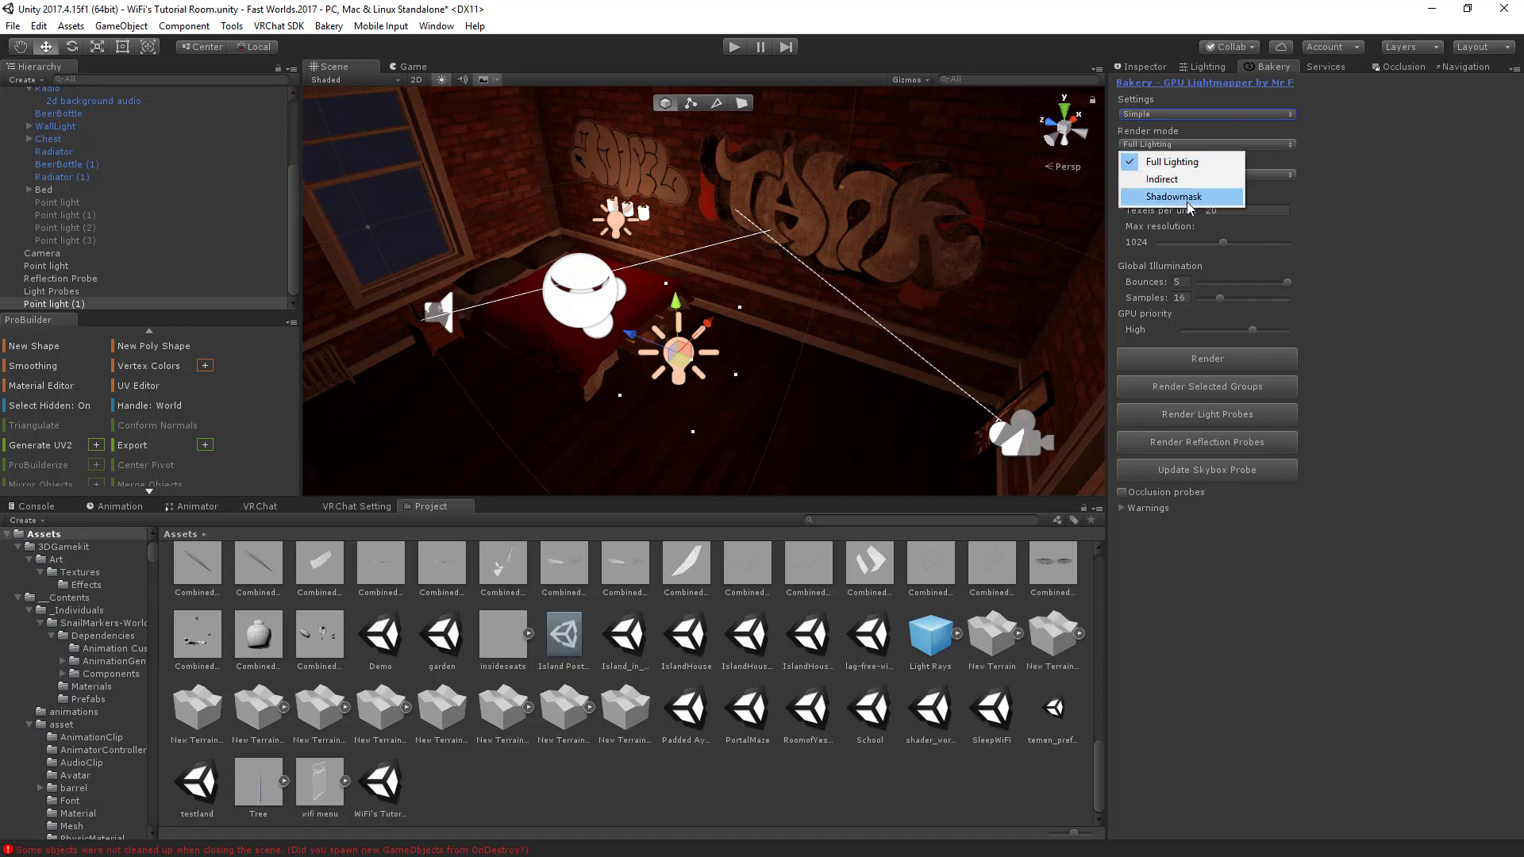
click(1187, 165)
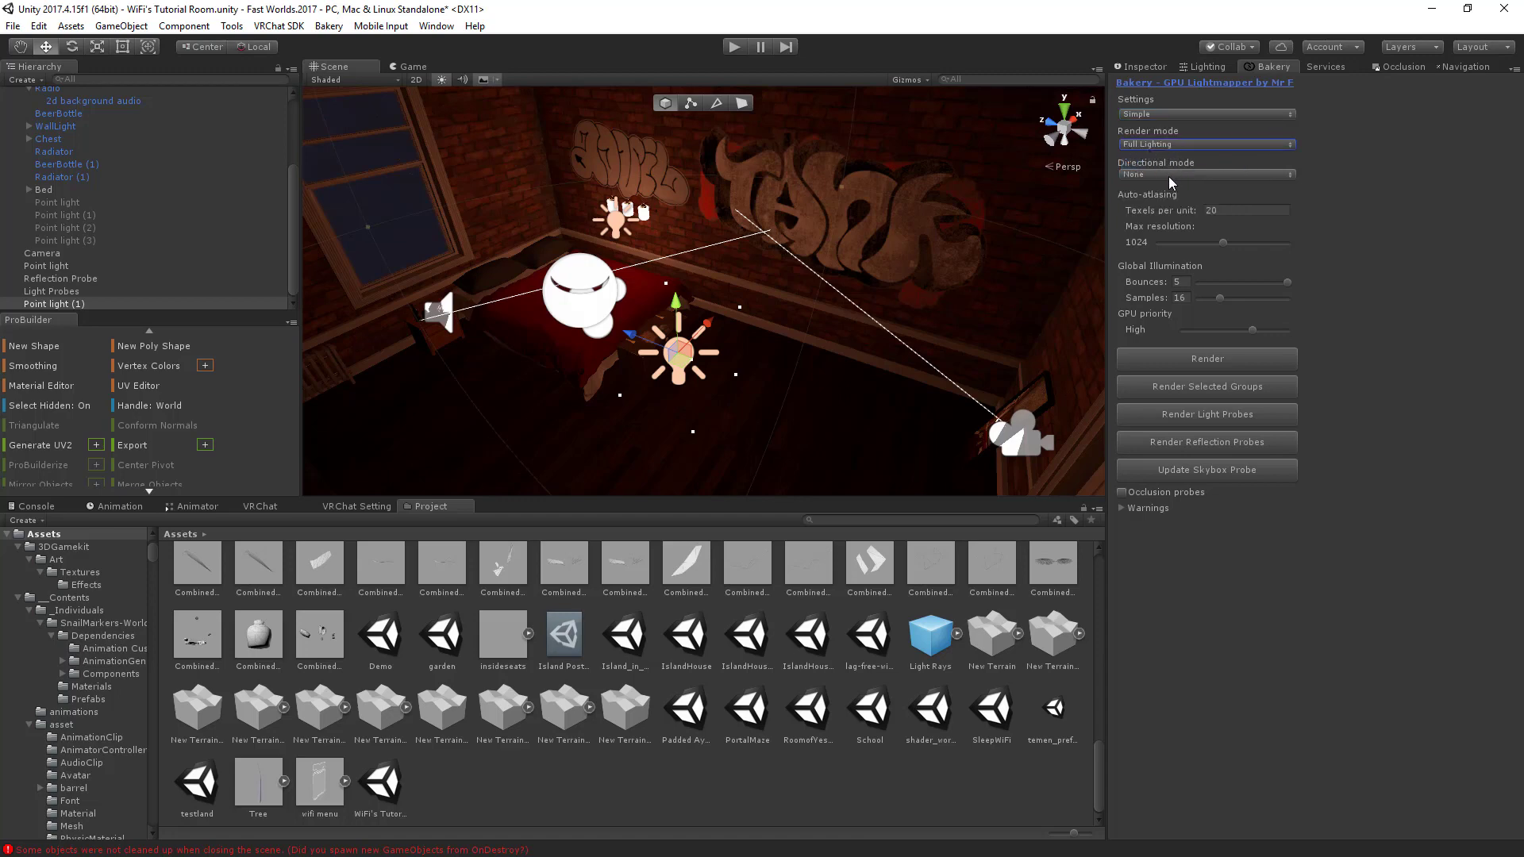
click(1173, 175)
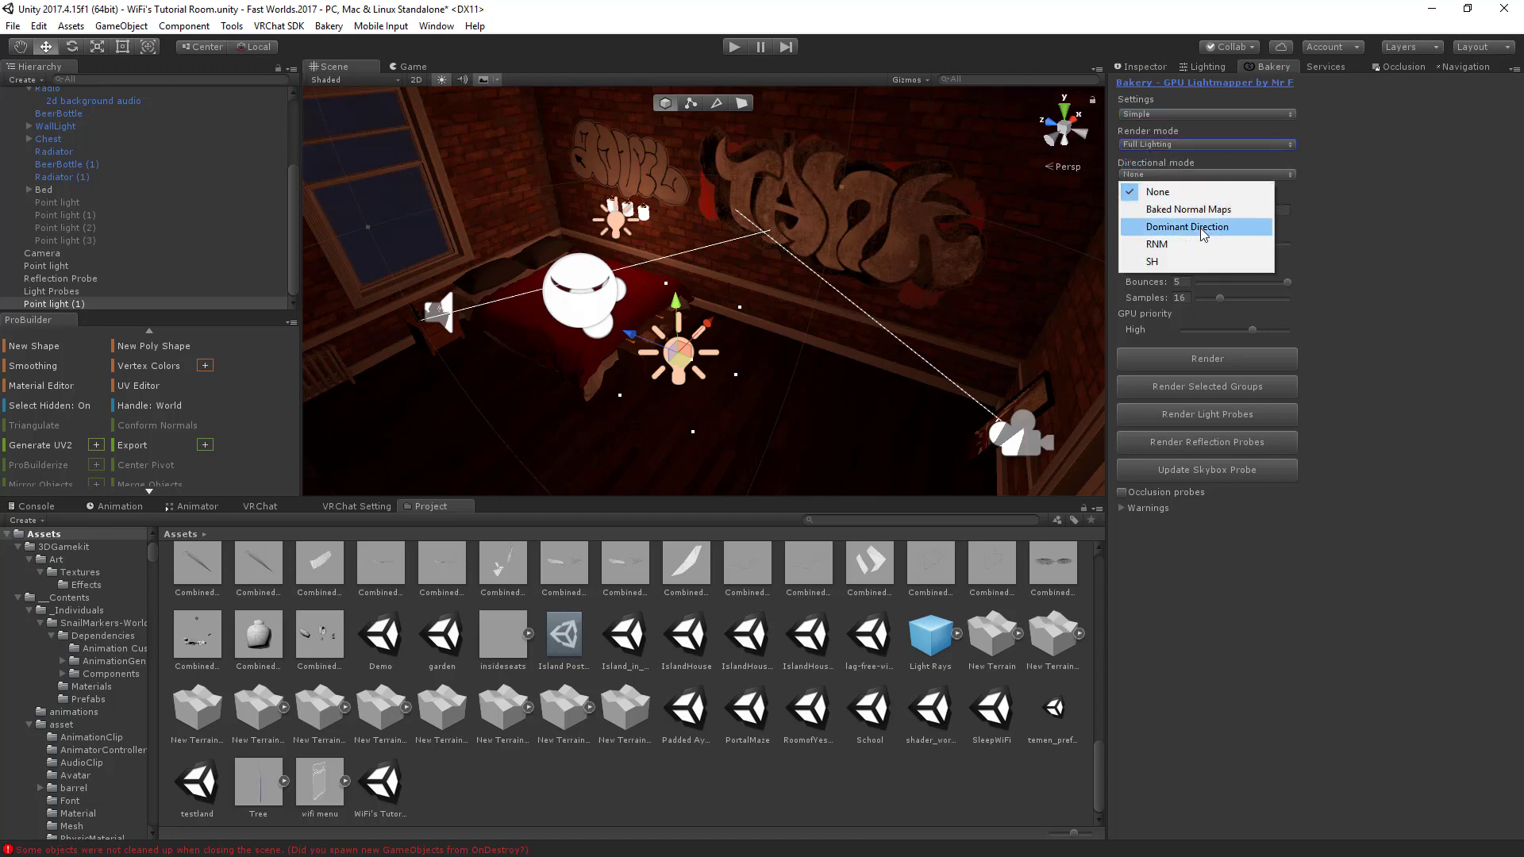
click(1152, 191)
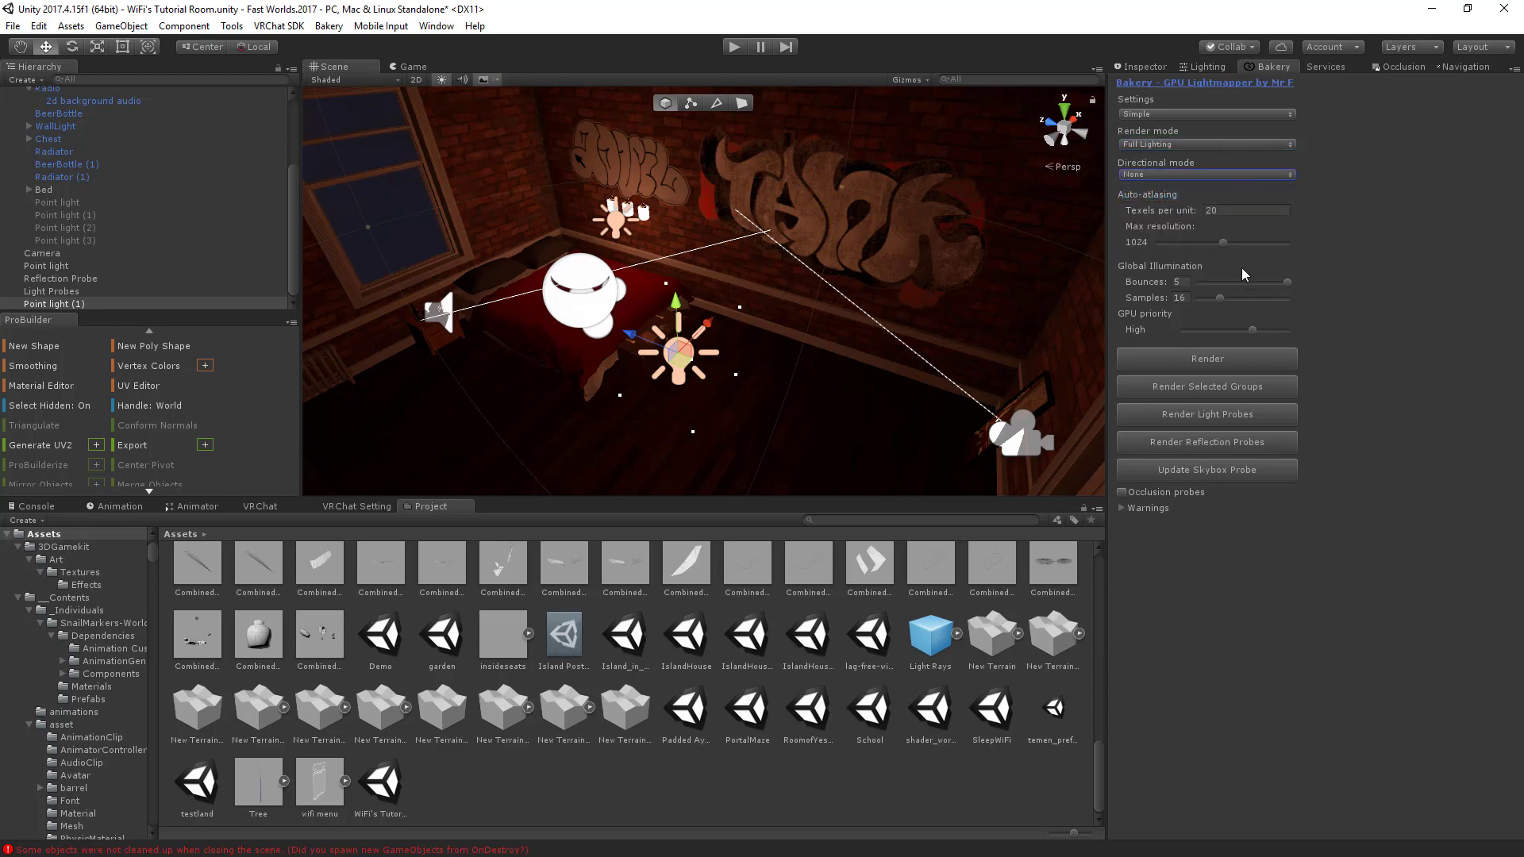
click(1199, 212)
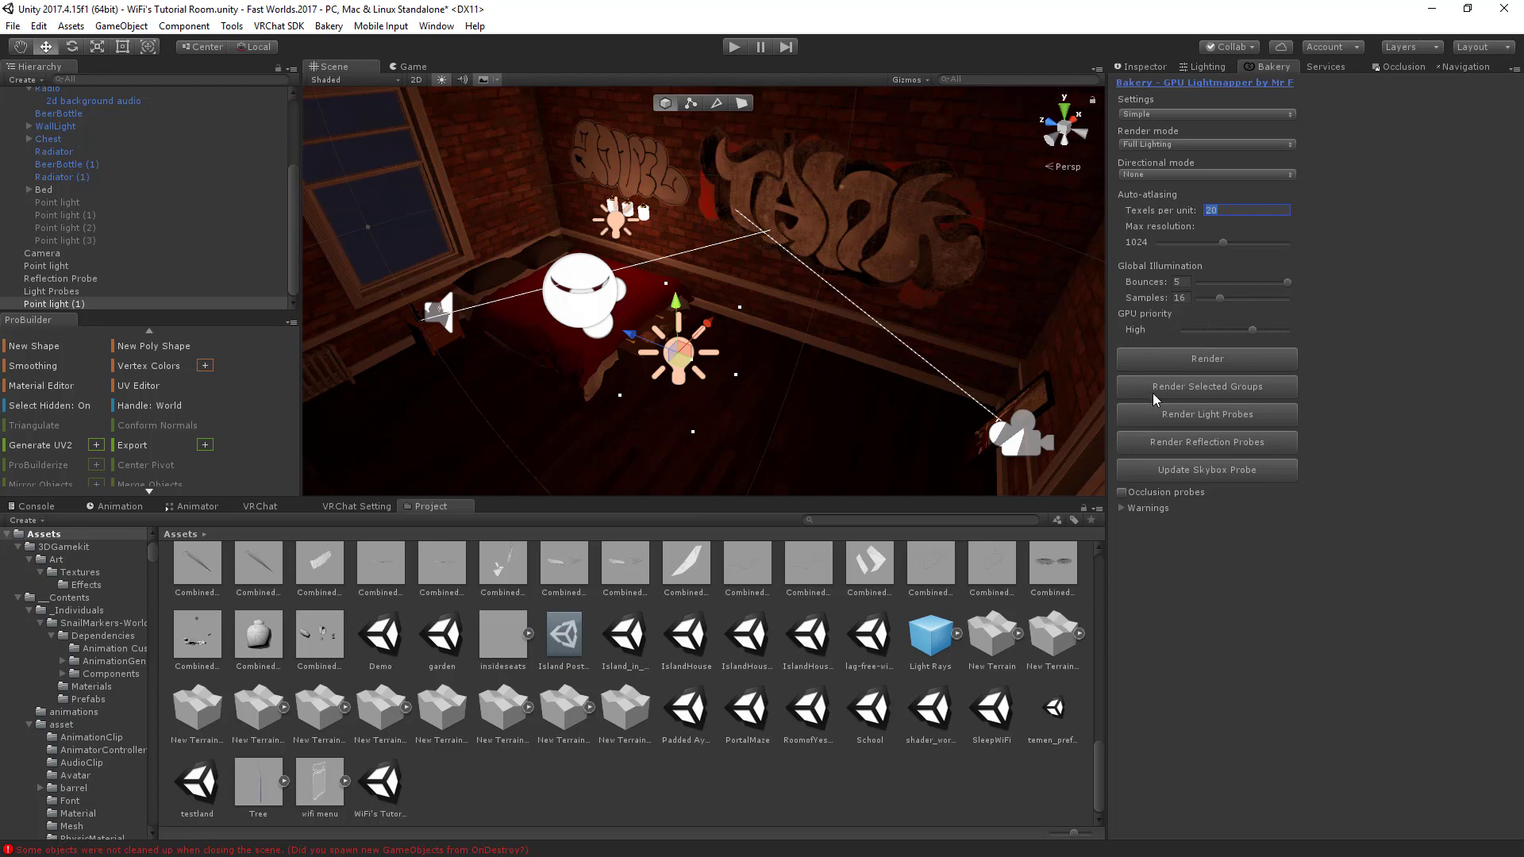
mouse_move(1252, 329)
mouse_down()
mouse_move(1200, 336)
mouse_move(1316, 327)
mouse_move(1262, 335)
mouse_up()
alt+drag(828, 359, 619, 335)
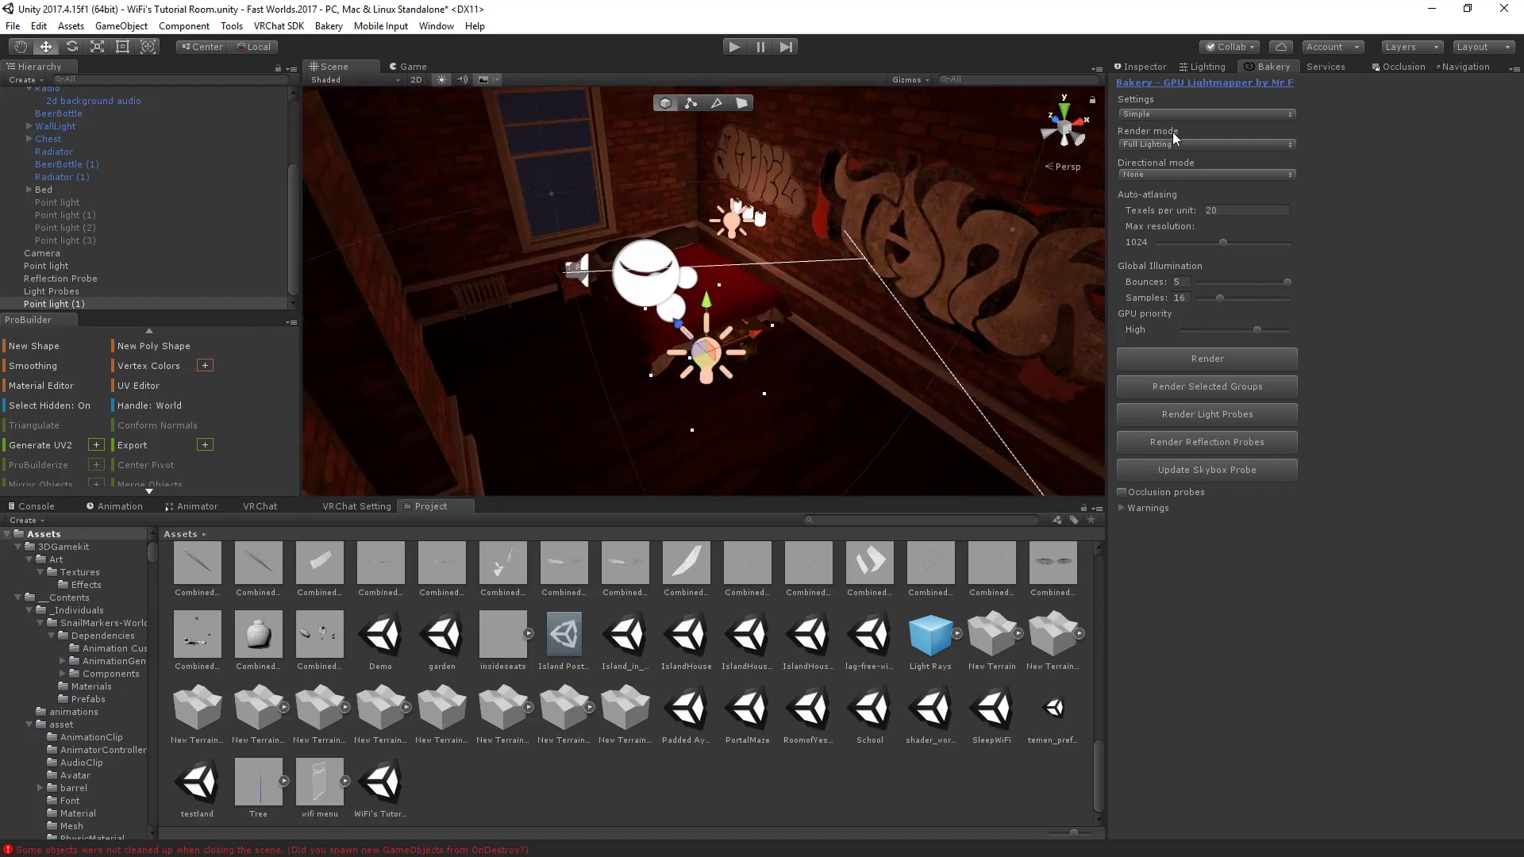
Add a Bakery Point Light component to the duplicated point light and match its lightmapped values to the real-time light.
click(1139, 66)
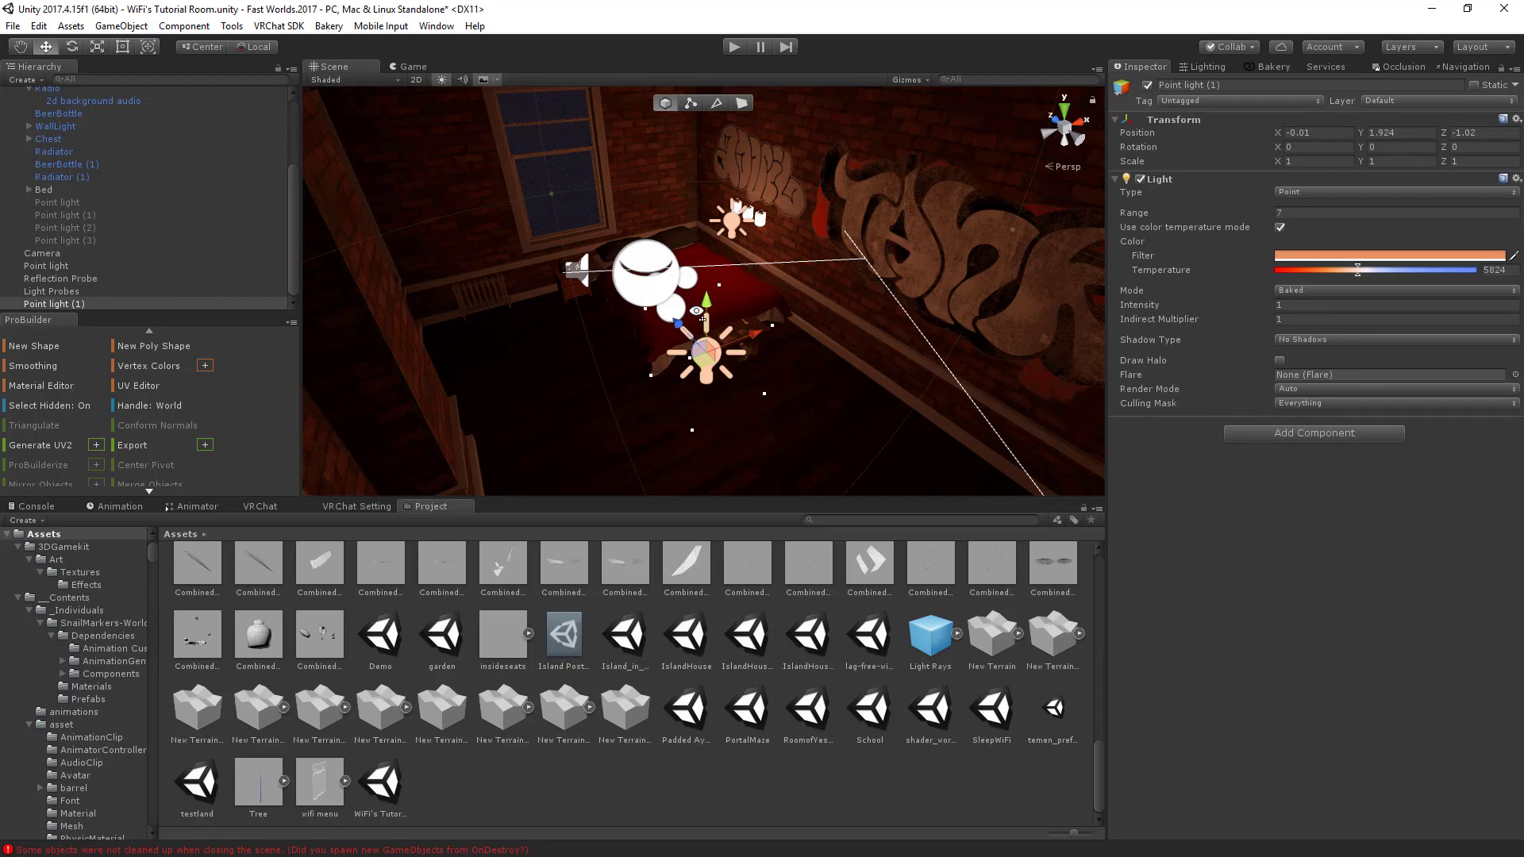
alt+drag(698, 313, 758, 306)
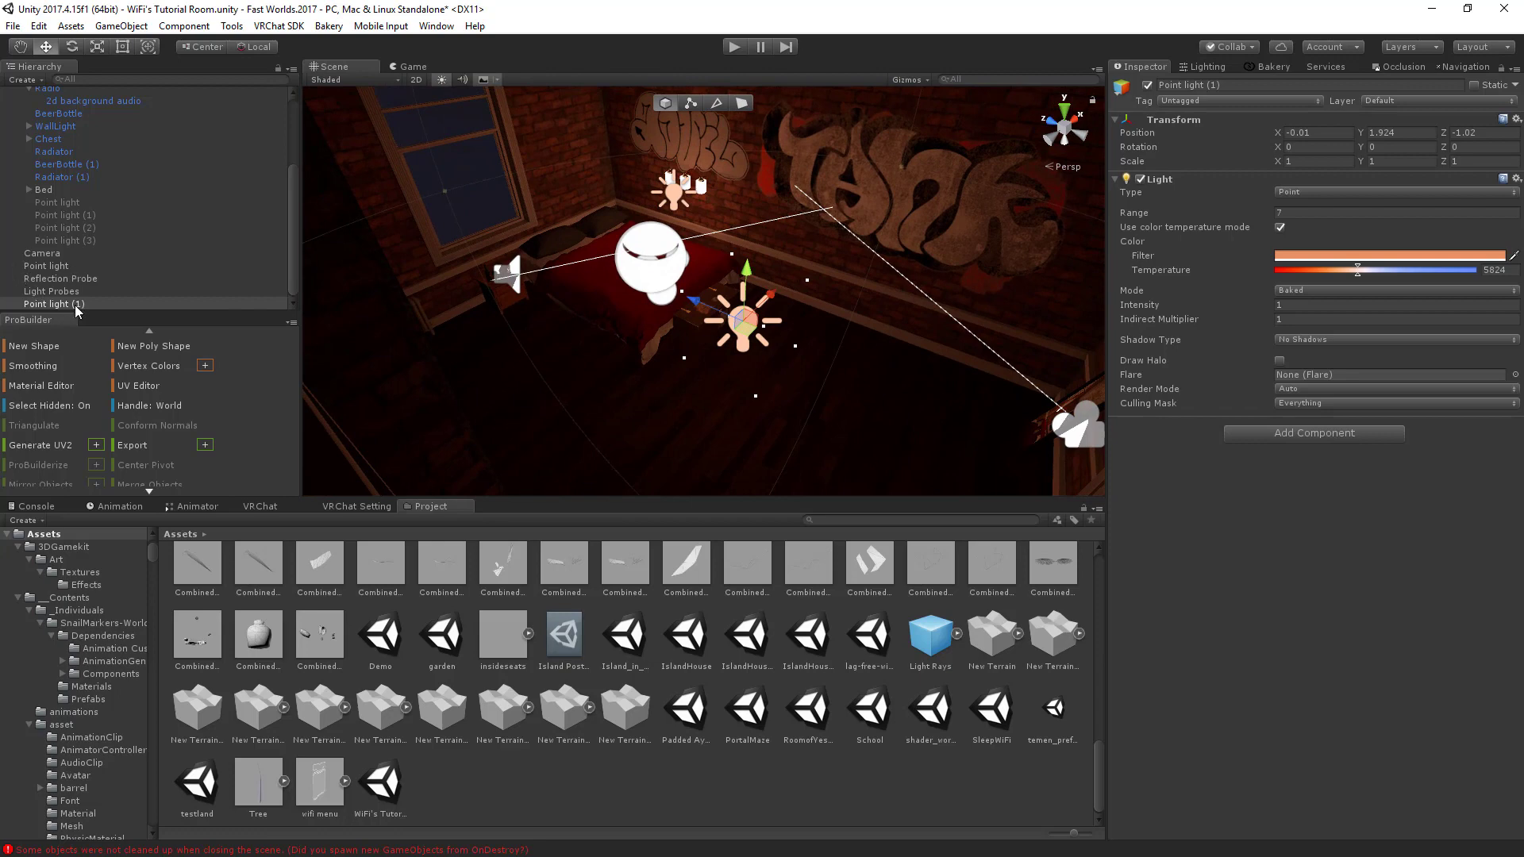
click(1316, 435)
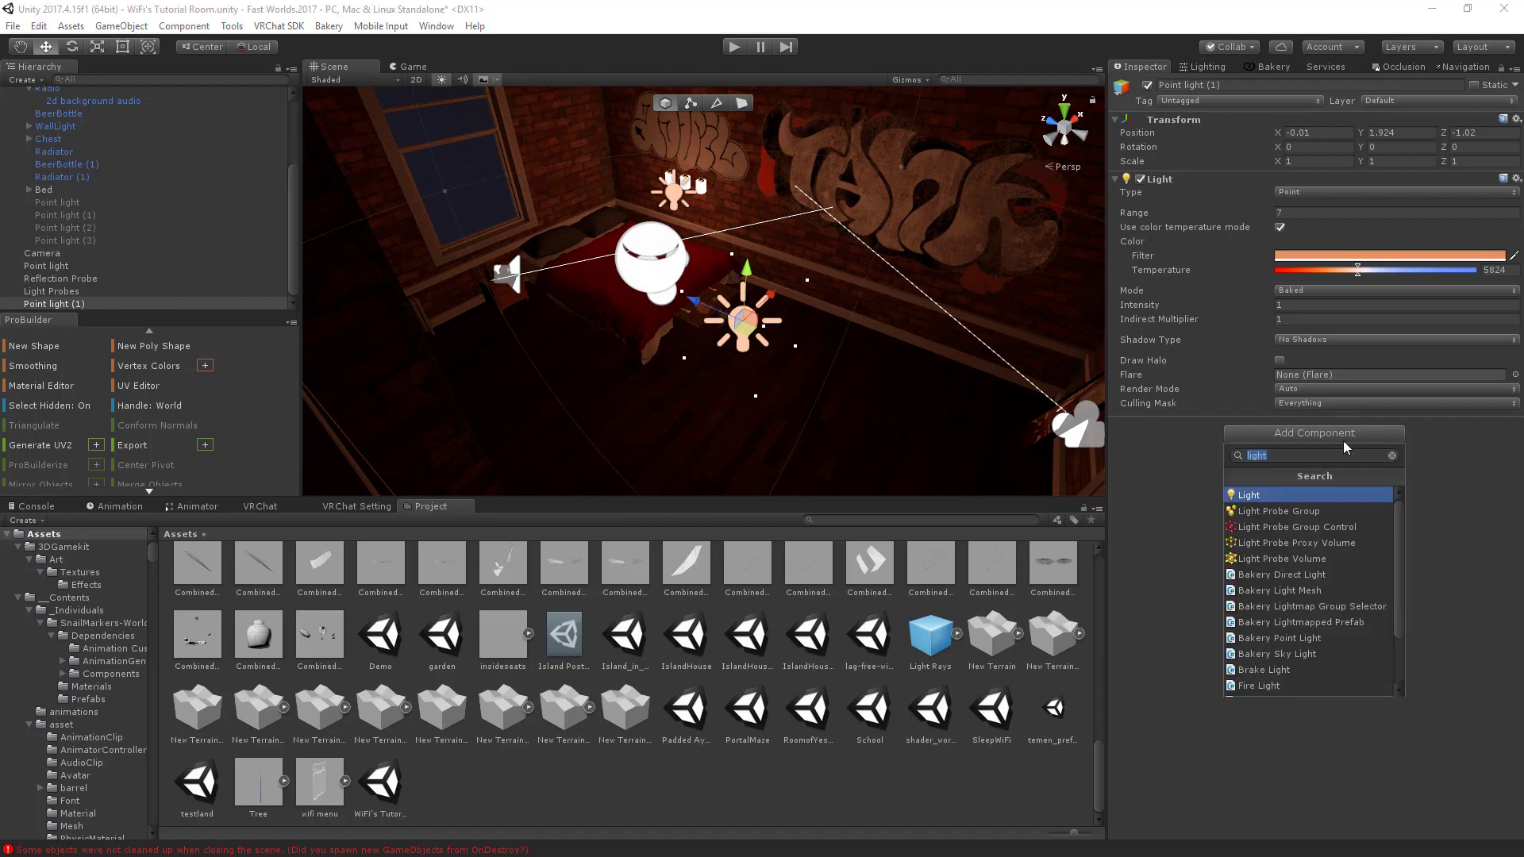
text(baker)
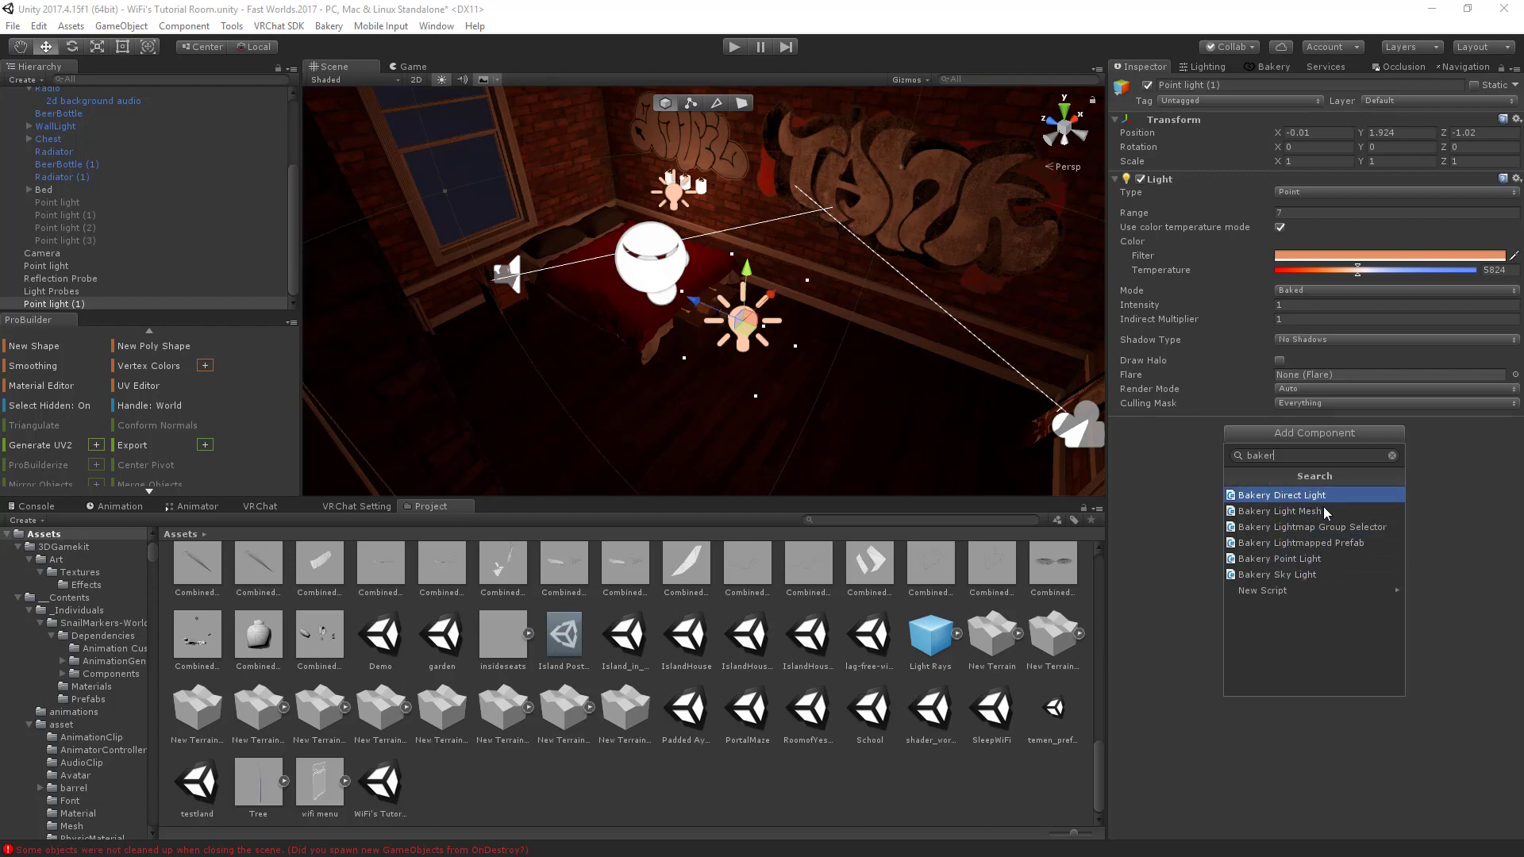
click(1283, 559)
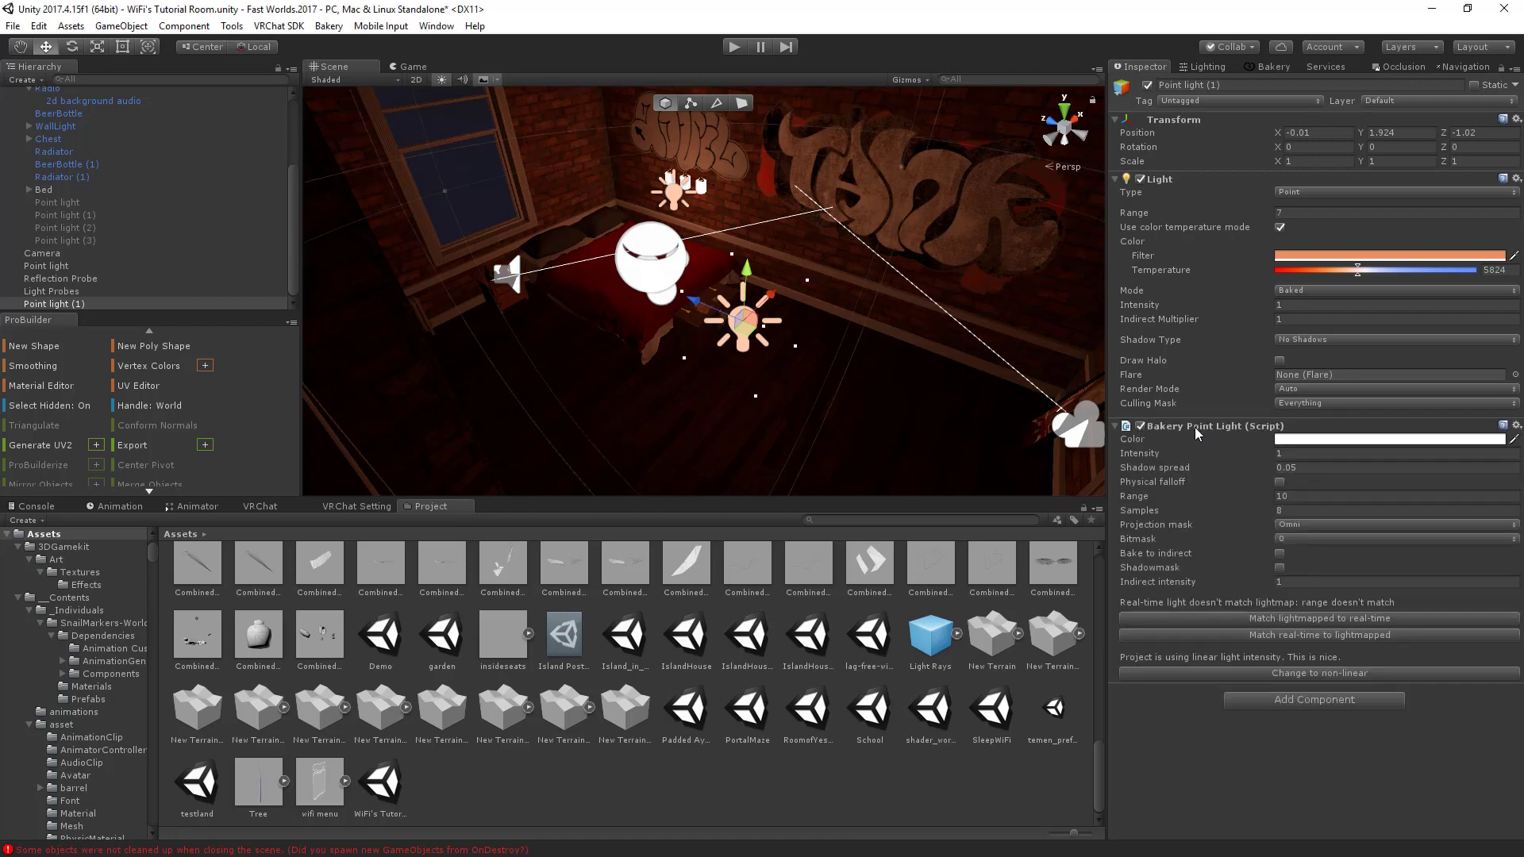
click(1325, 618)
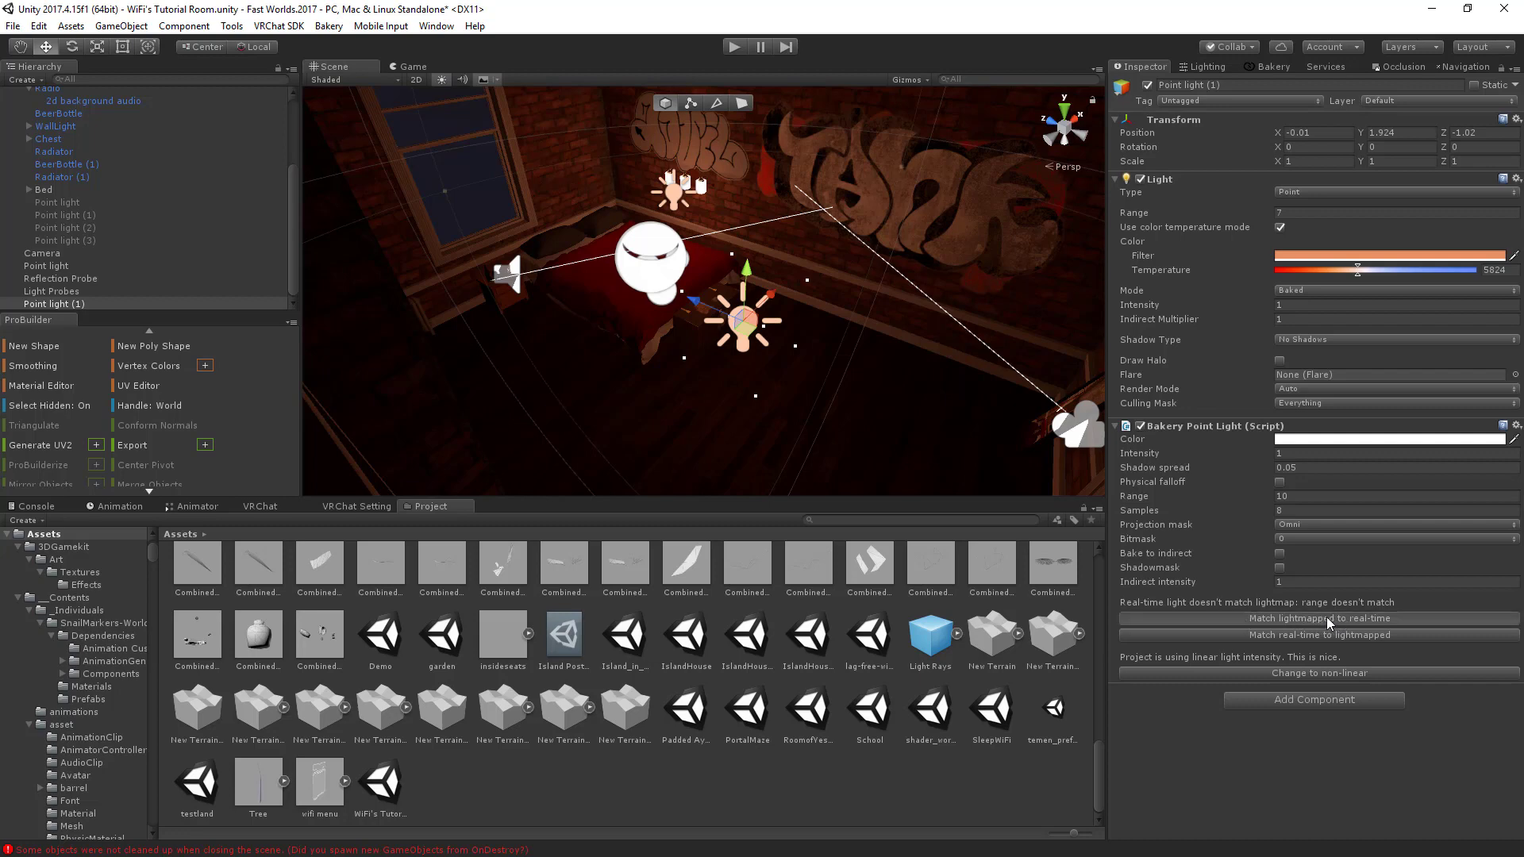
right_drag(853, 290, 1246, 503)
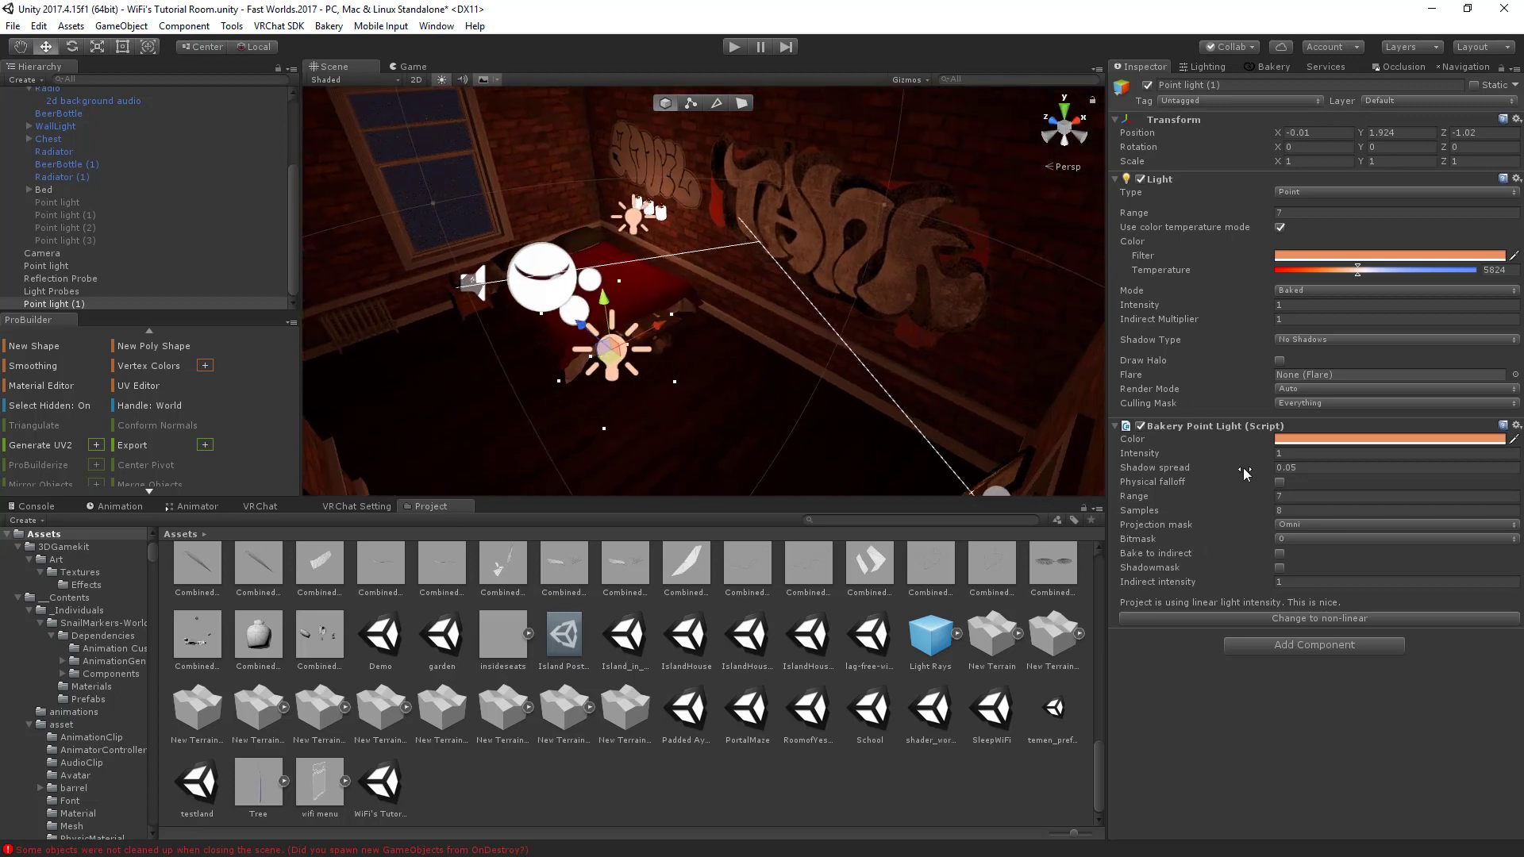
Disable the regular Light component on the duplicated point light.
click(1140, 179)
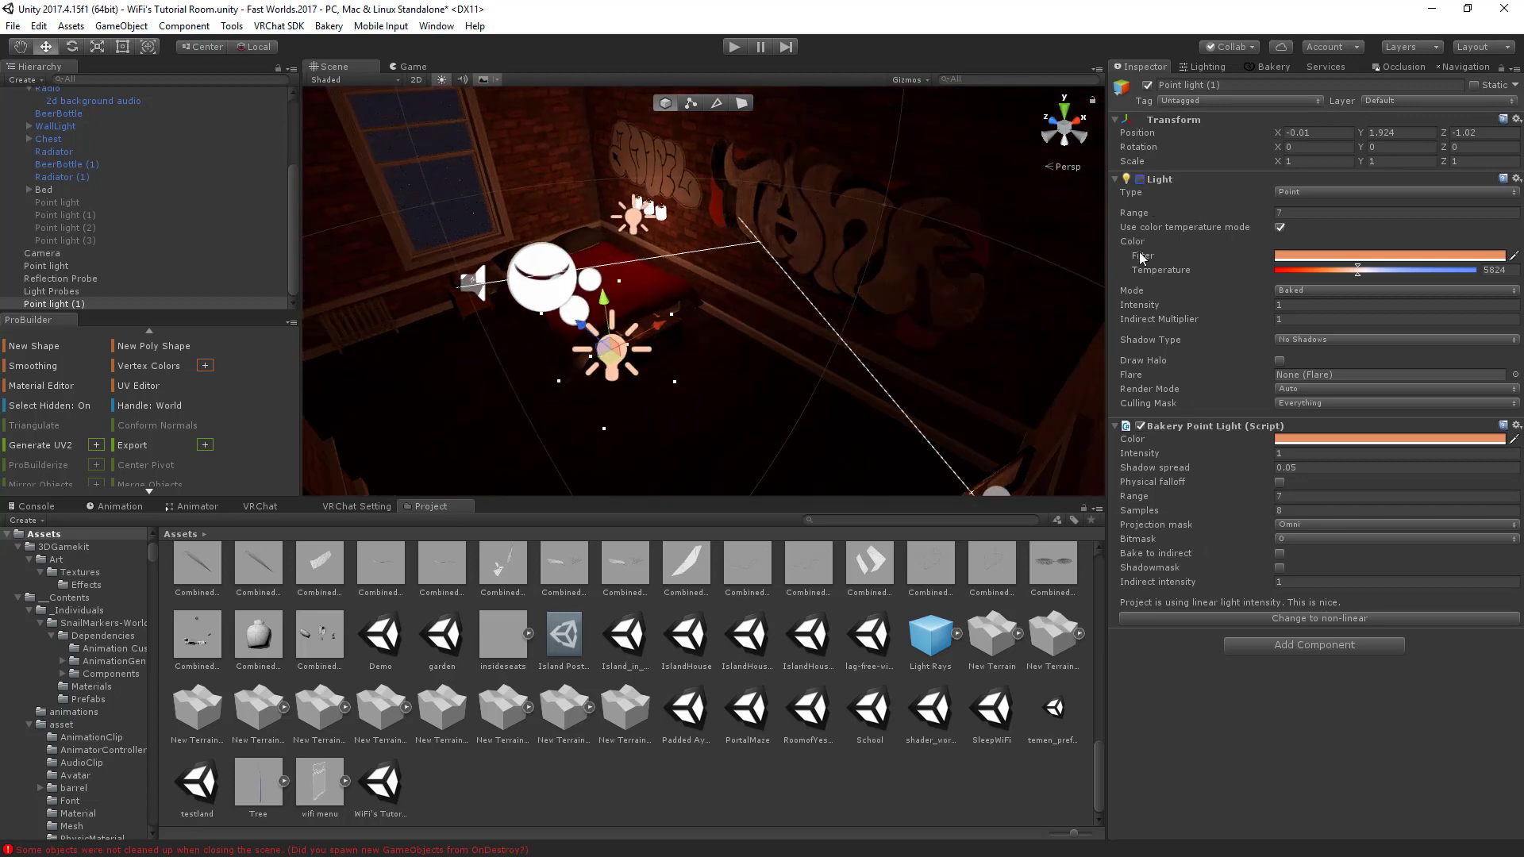
right_drag(873, 379, 936, 359)
key(a)
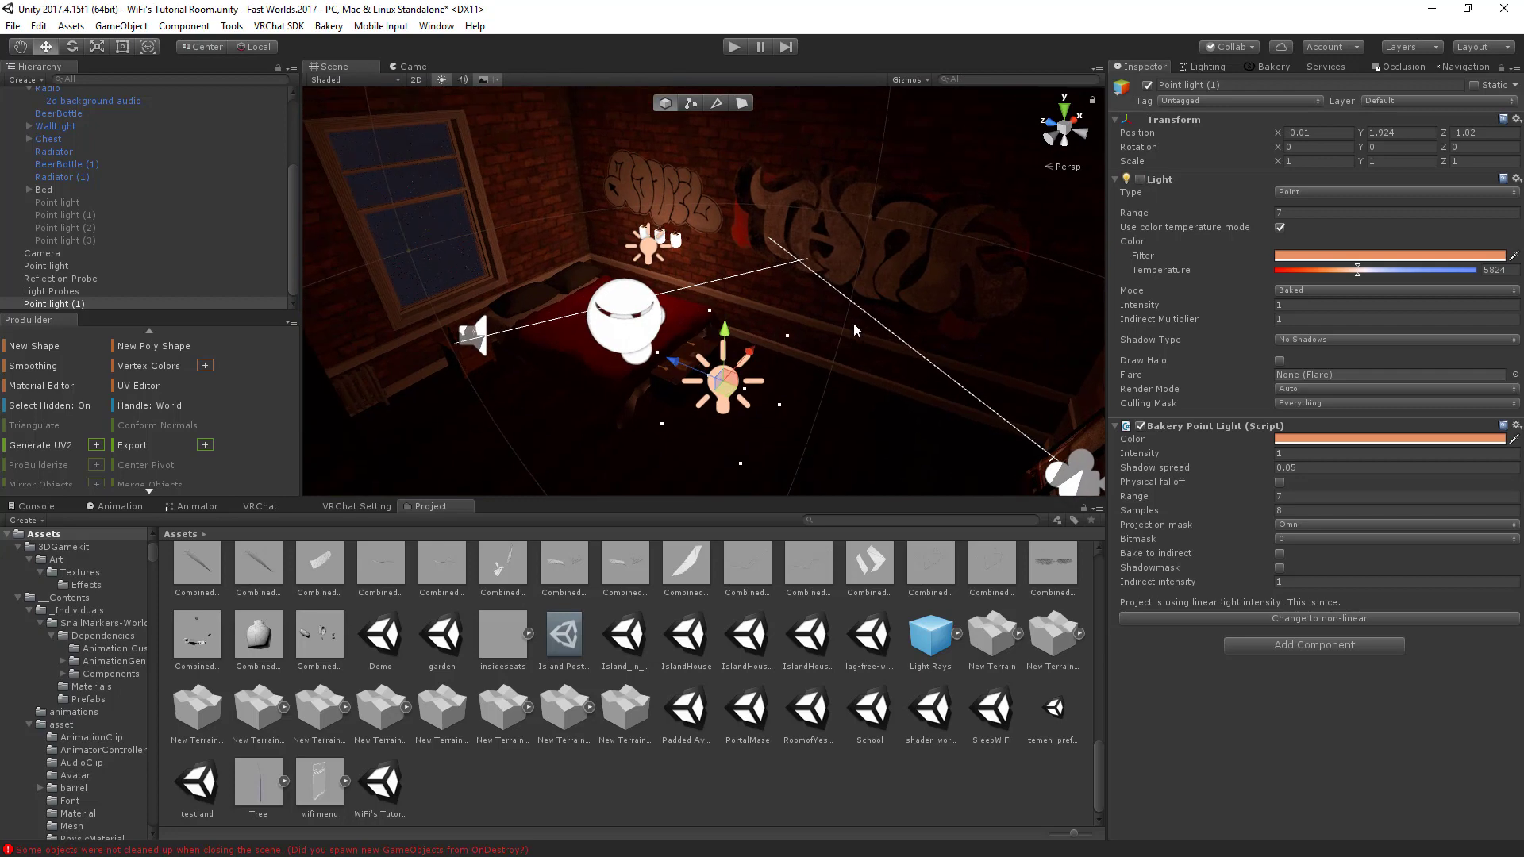
Add a Bakery Point Light component to the point light above the bed and match its lightmapped values to the real-time light.
right_drag(855, 330, 724, 292)
click(726, 298)
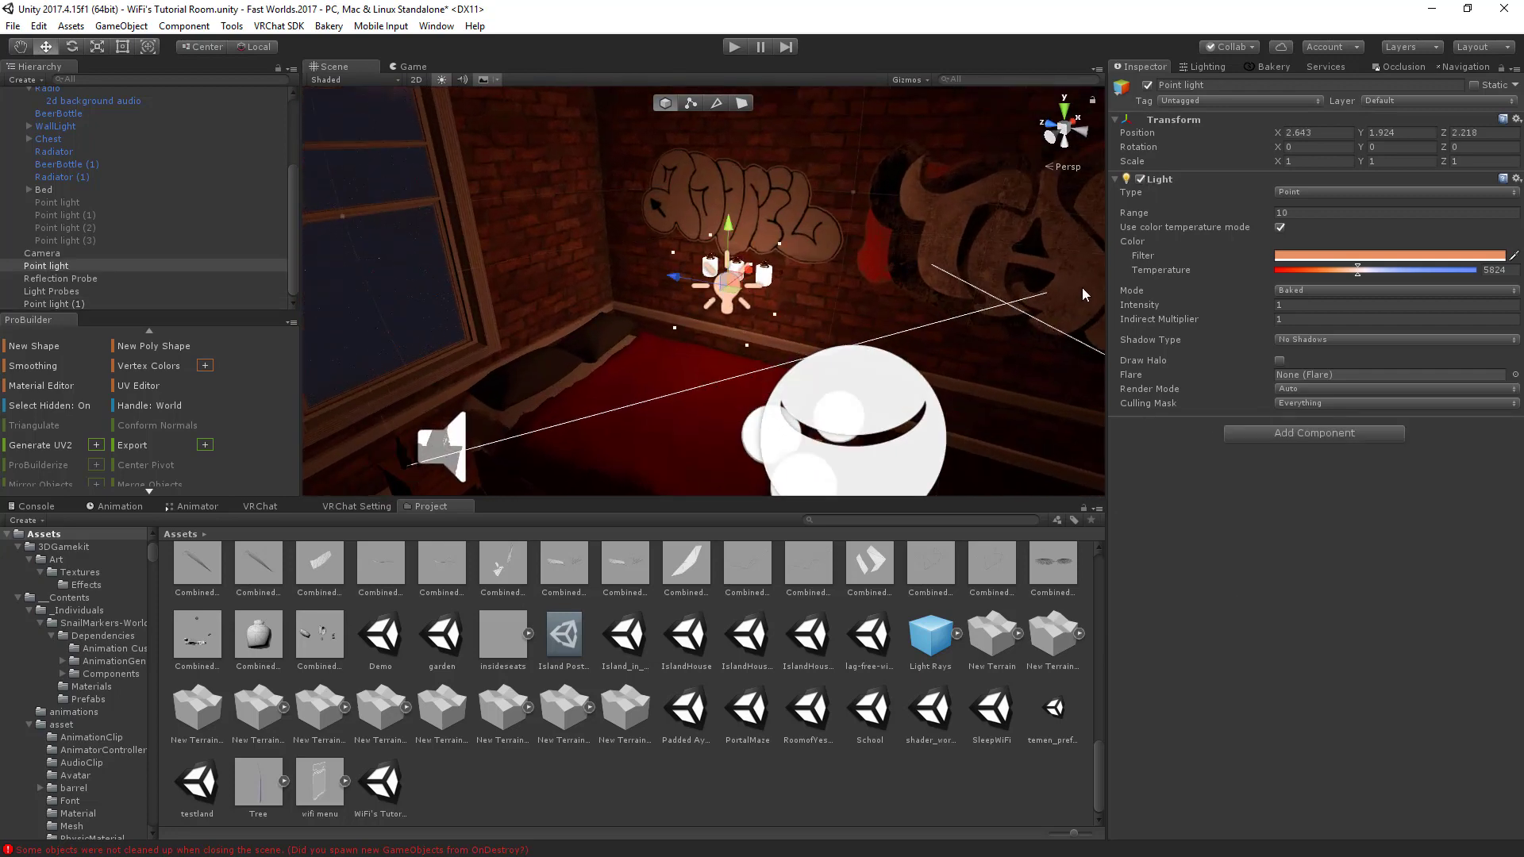
click(1313, 433)
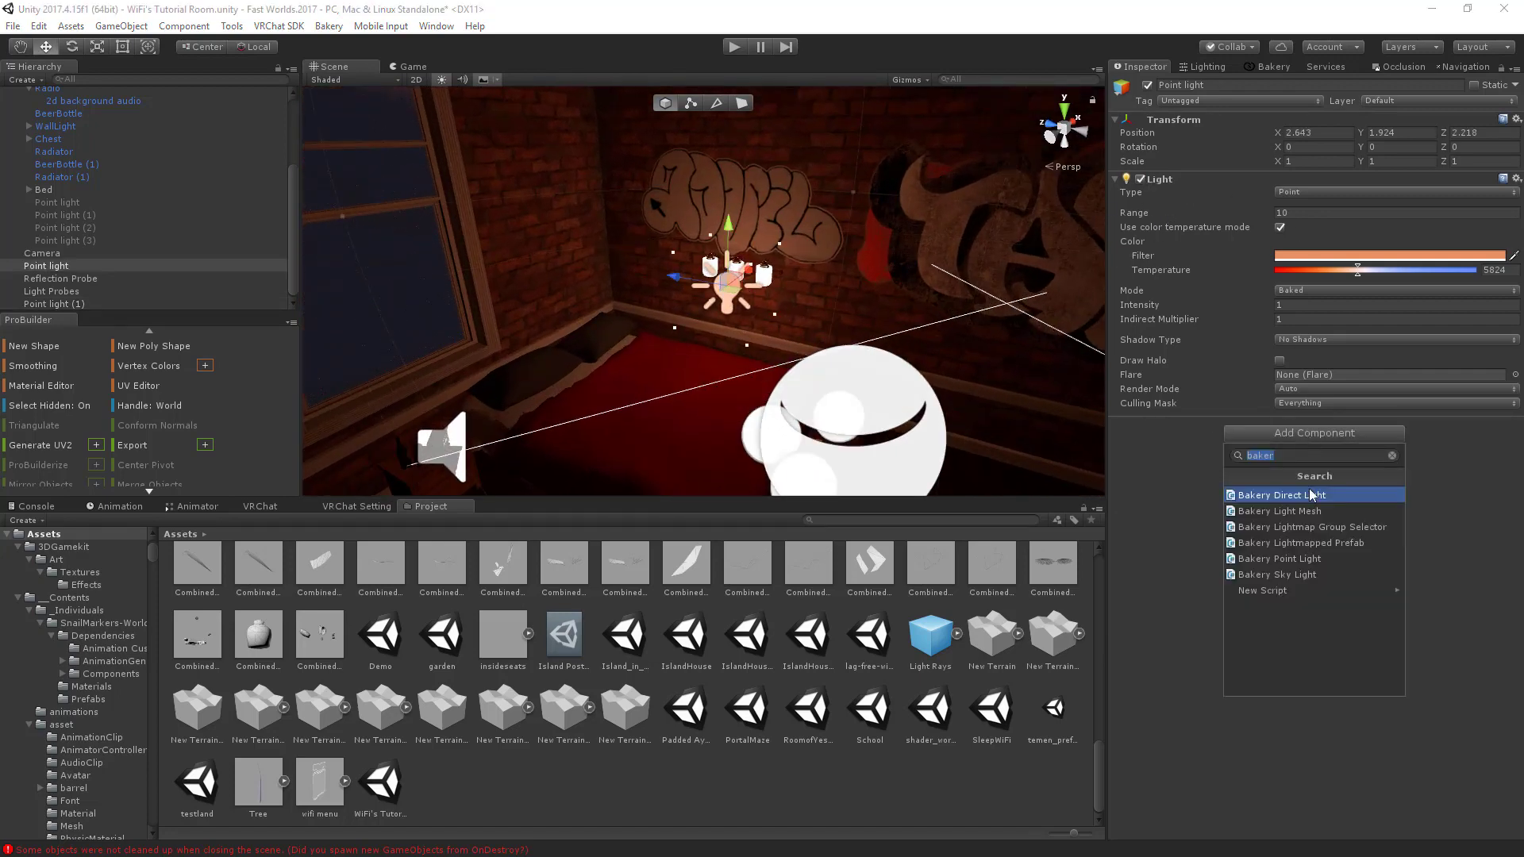
click(1286, 565)
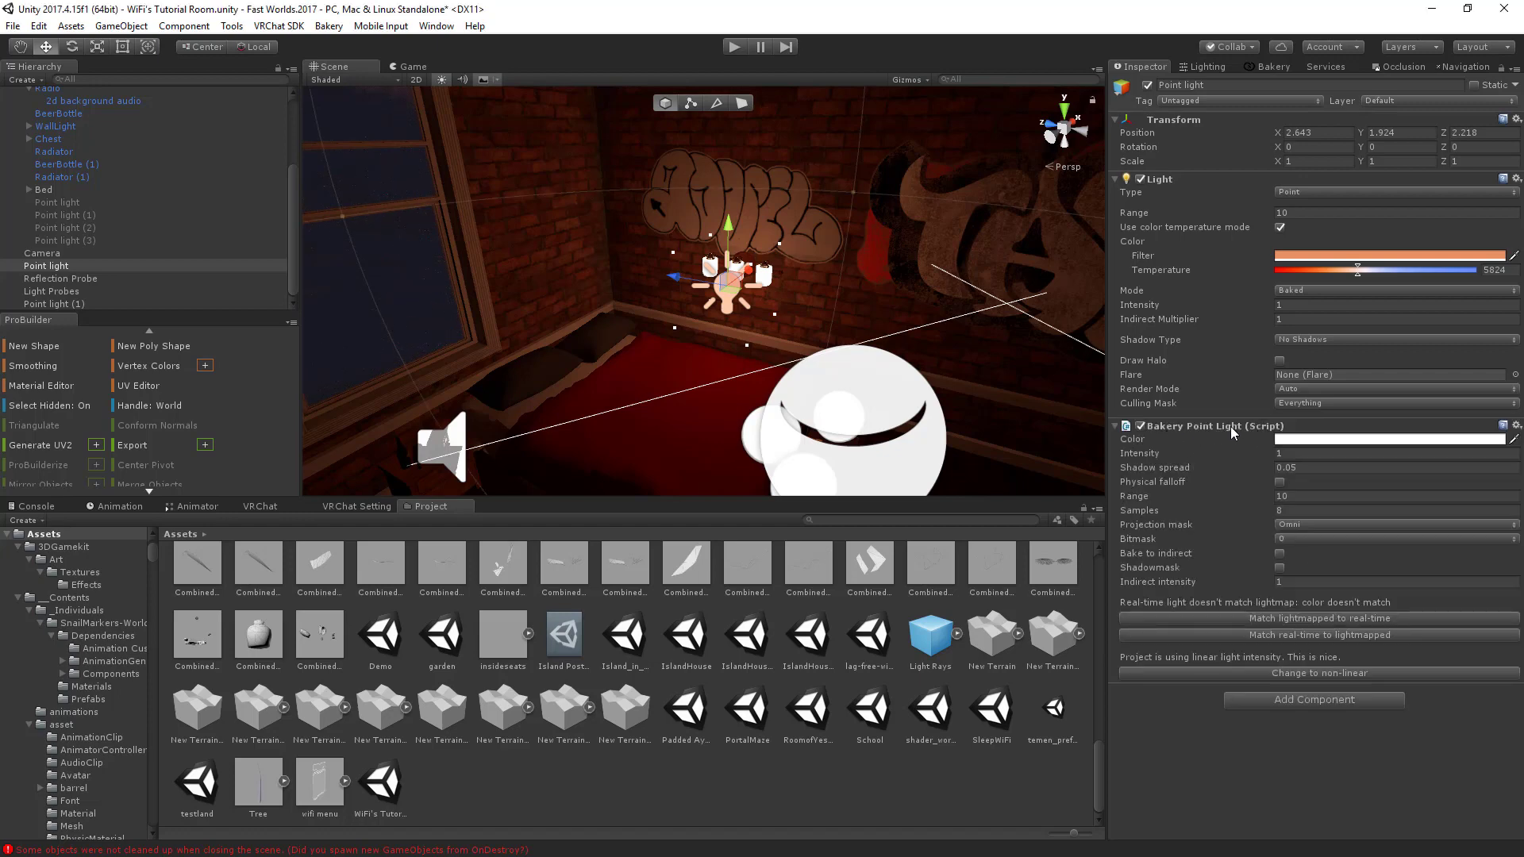
click(1321, 618)
Disable the regular Light component on the point light above the bed, keeping its mode at Baked.
click(1141, 179)
alt+drag(873, 313, 781, 385)
click(1309, 292)
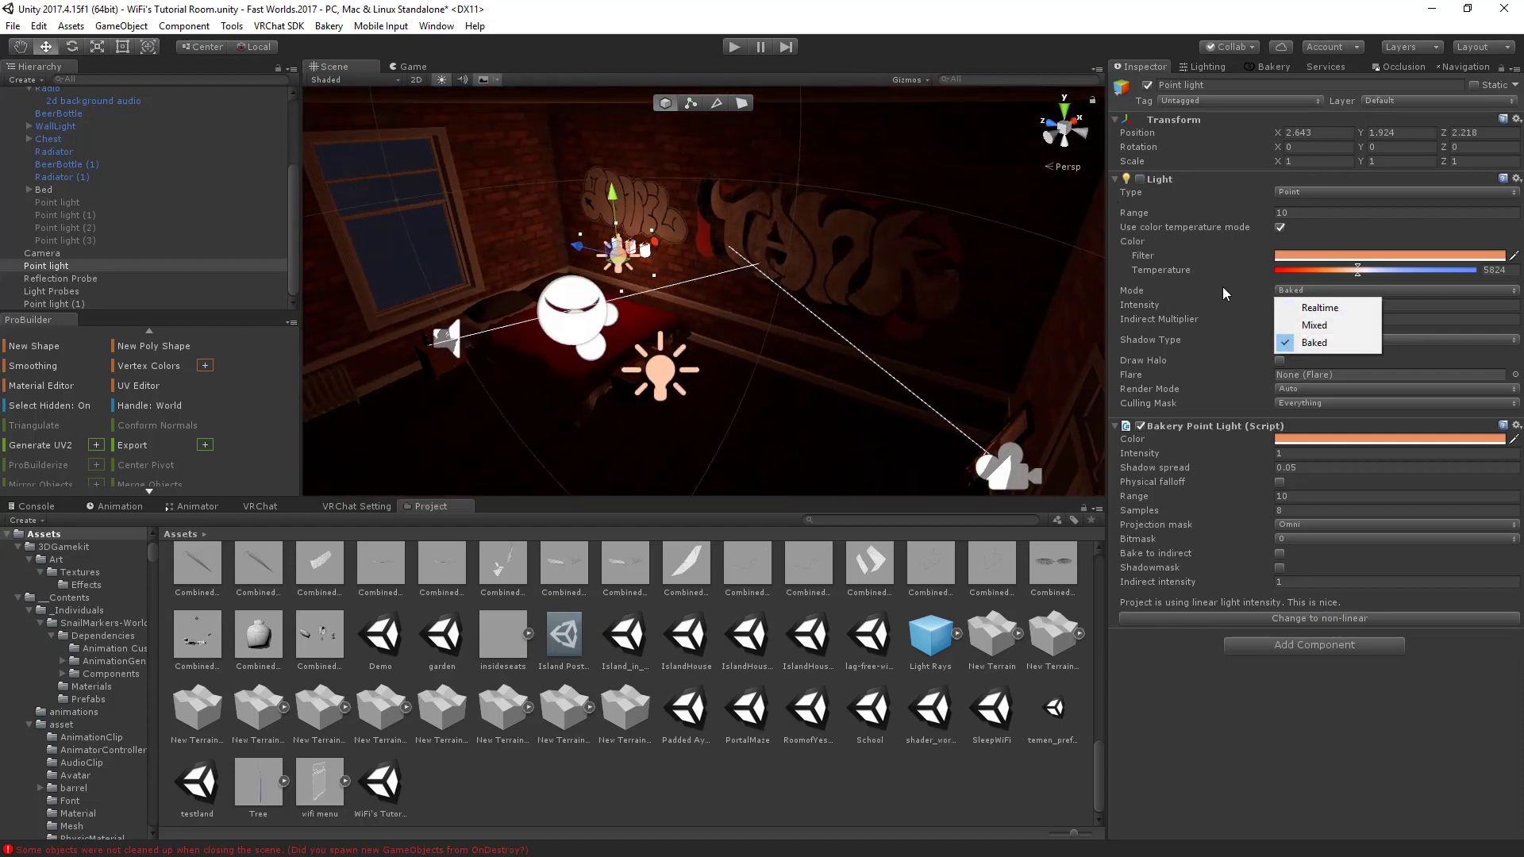
click(1168, 289)
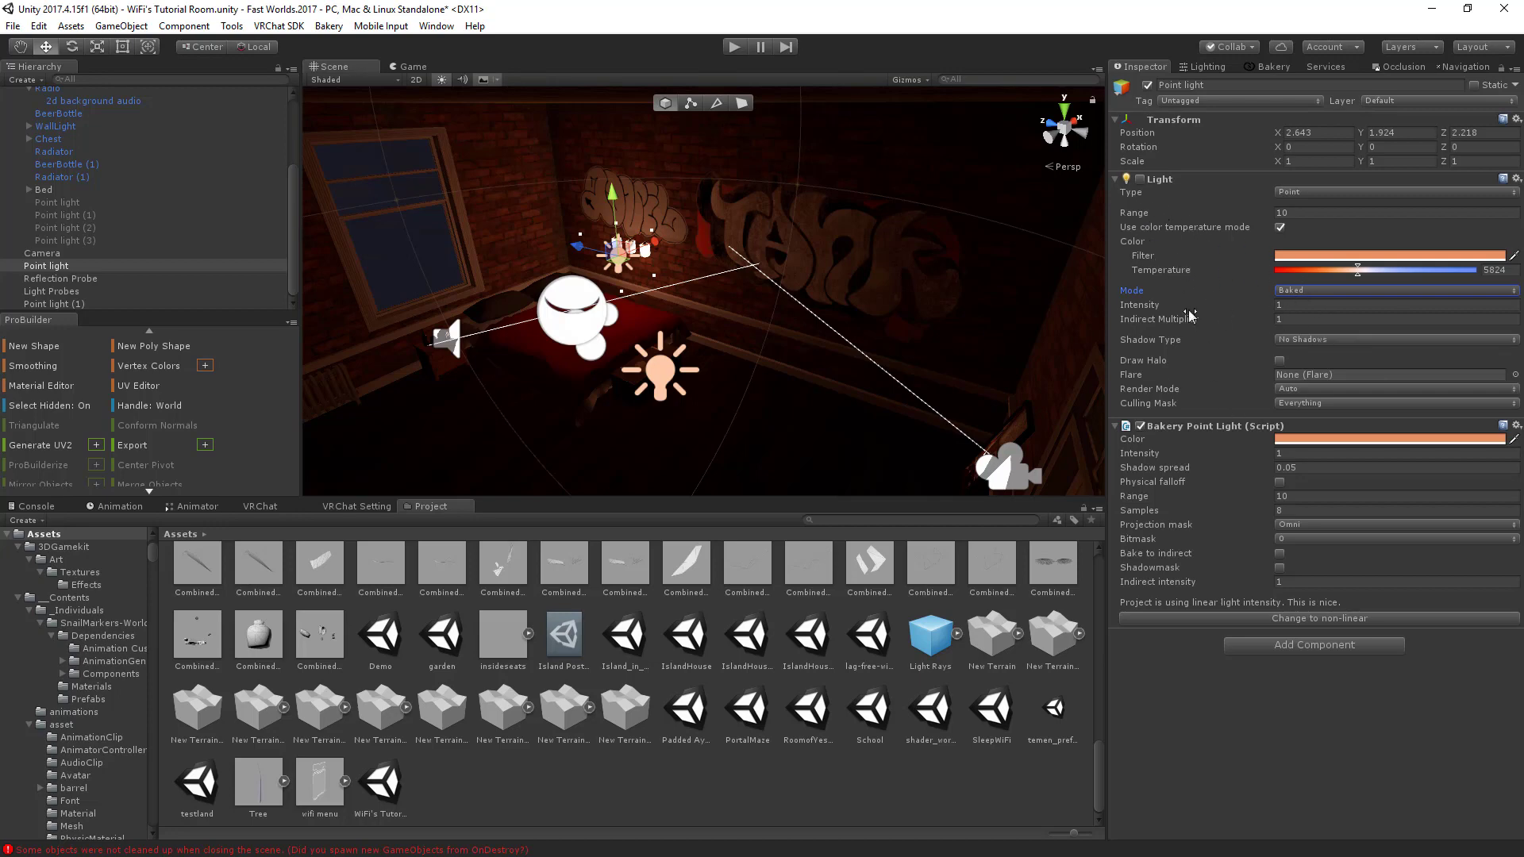
right_drag(871, 460, 704, 373)
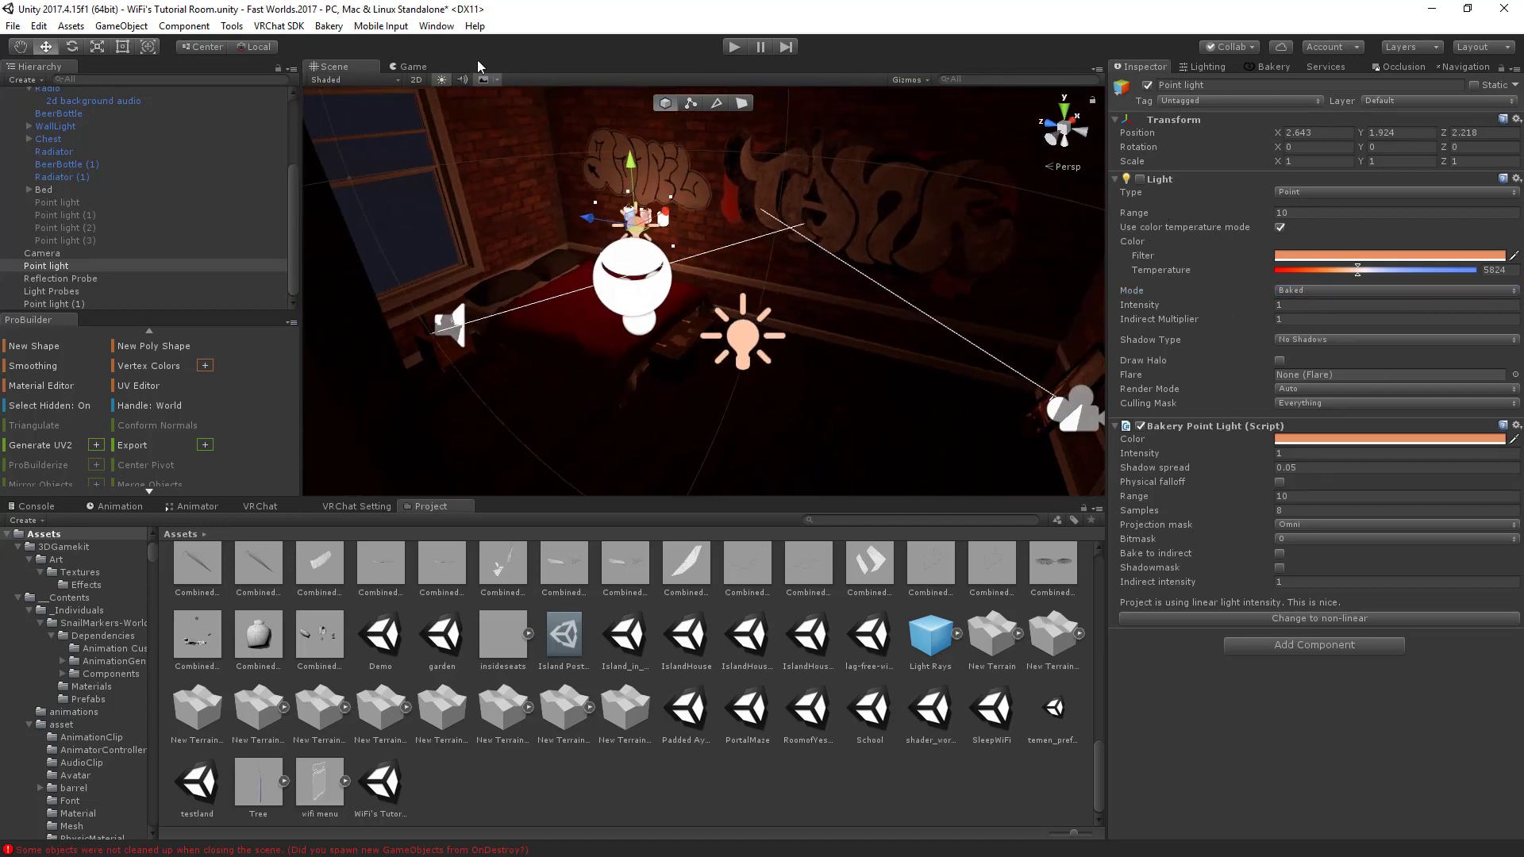
Clear the scene's baked lighting data from the Lighting settings.
click(437, 25)
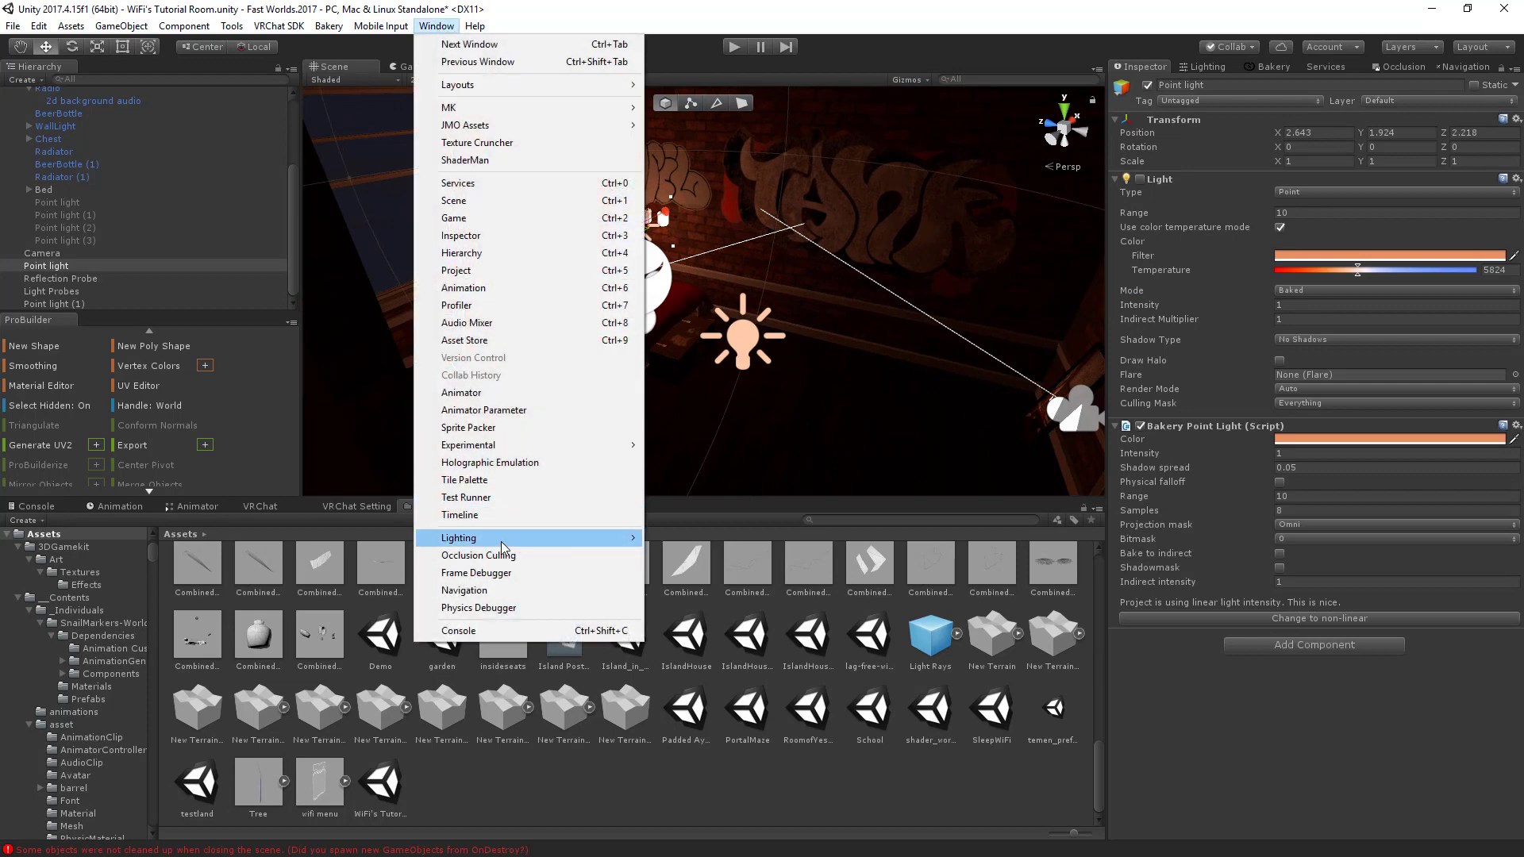
mouse_move(501, 546)
click(671, 540)
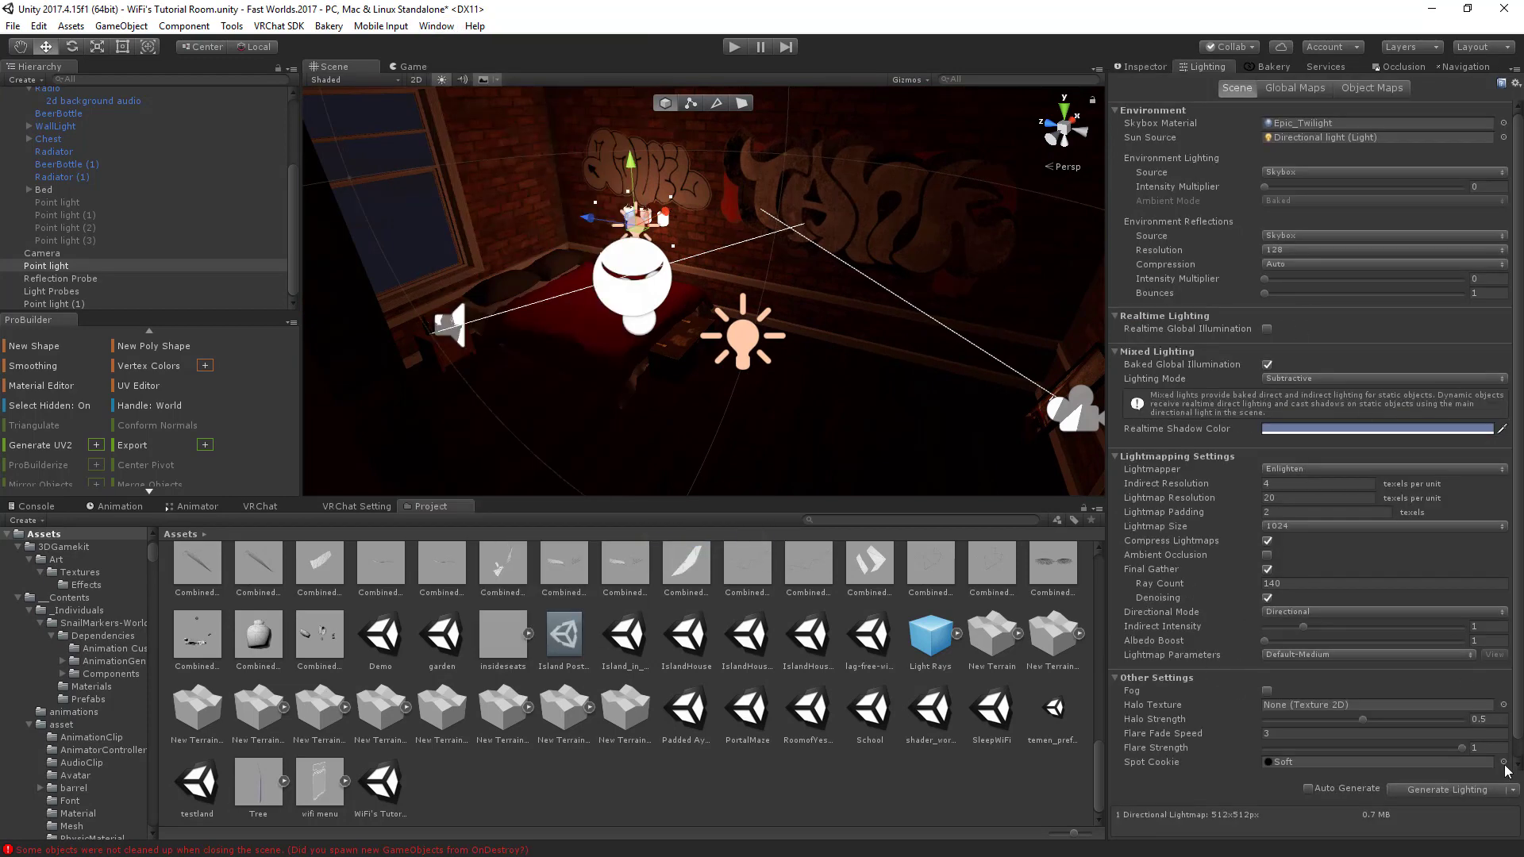
click(1515, 791)
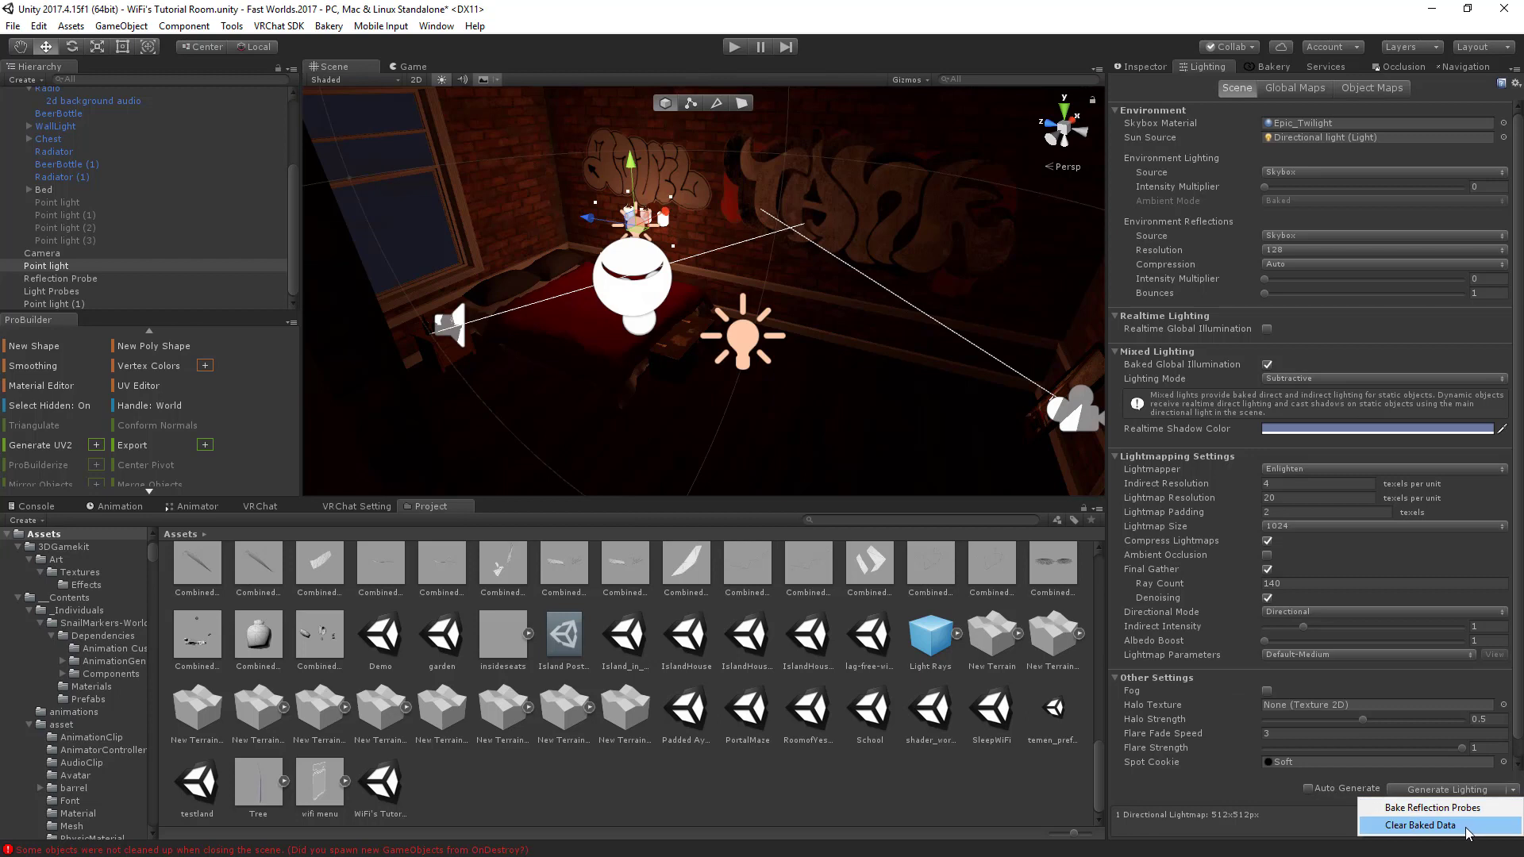
click(1468, 826)
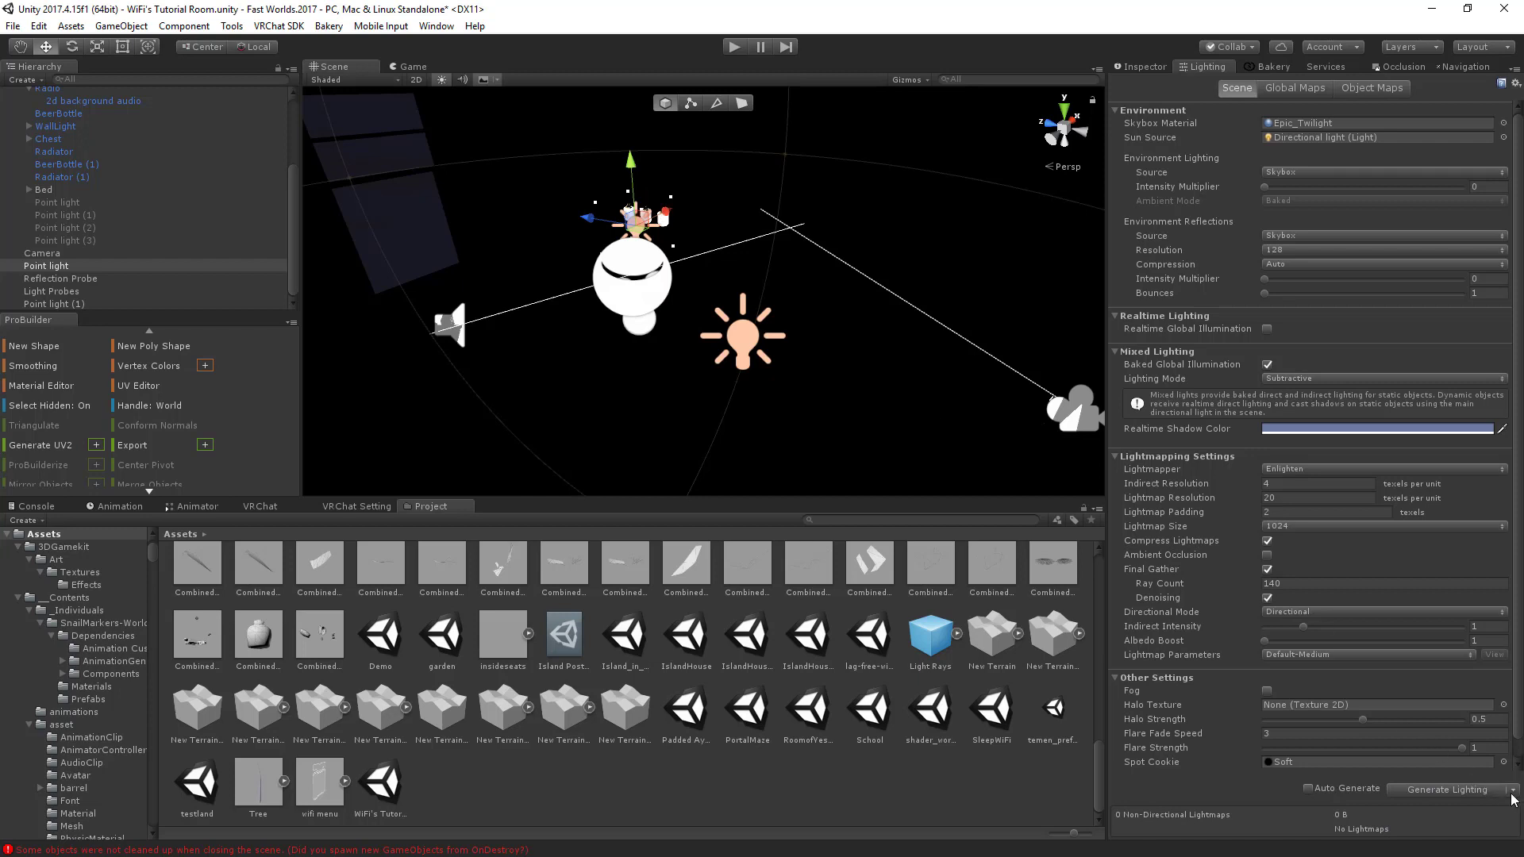
Render the room's lightmaps with Bakery in Full Lighting mode, keeping the current quality settings.
right_drag(683, 191, 593, 170)
click(332, 26)
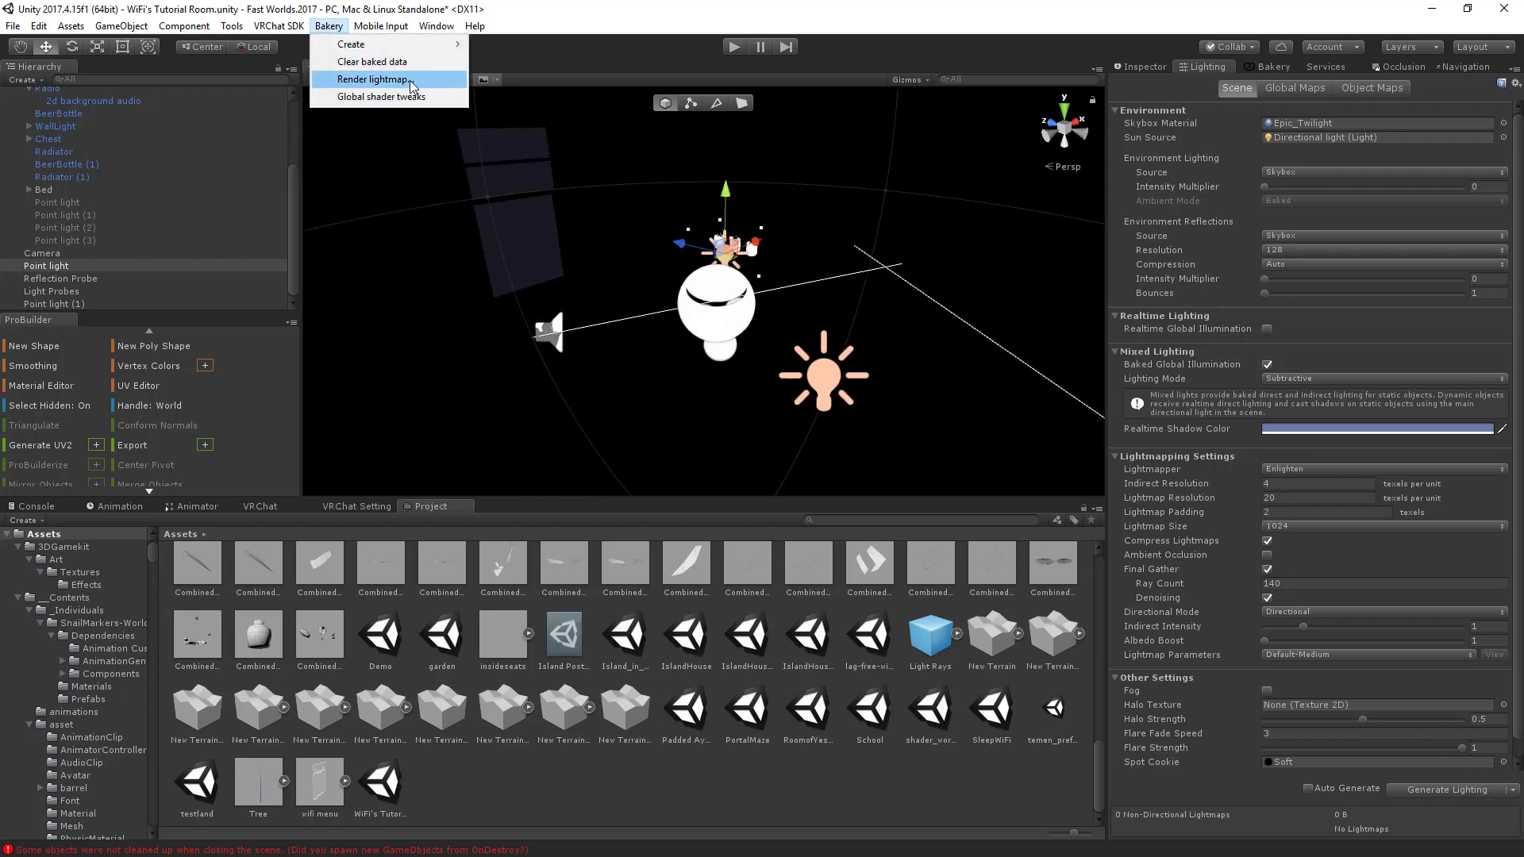
click(373, 80)
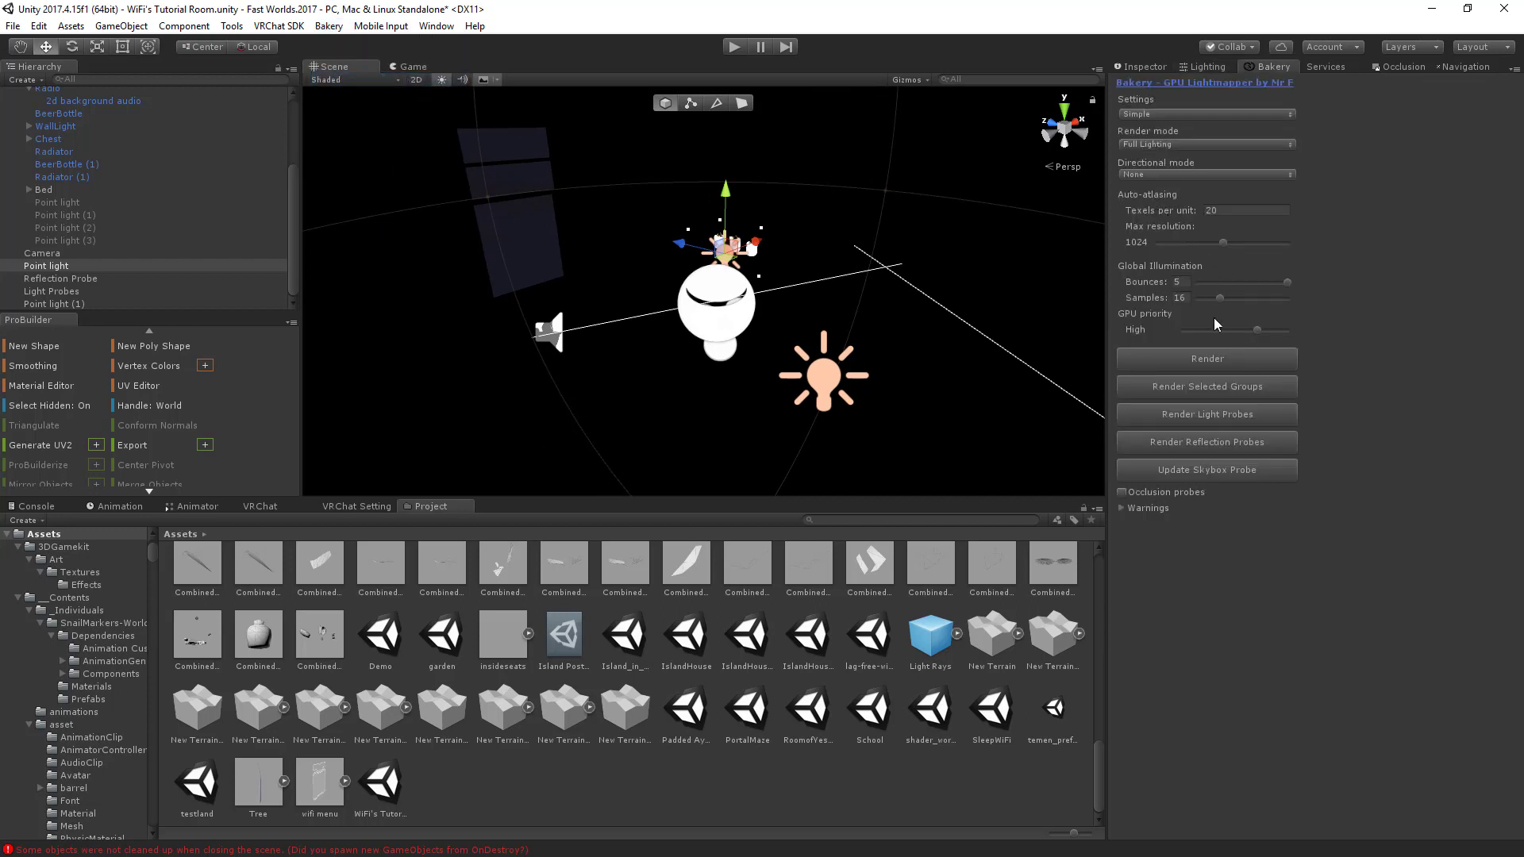
click(1232, 364)
click(806, 467)
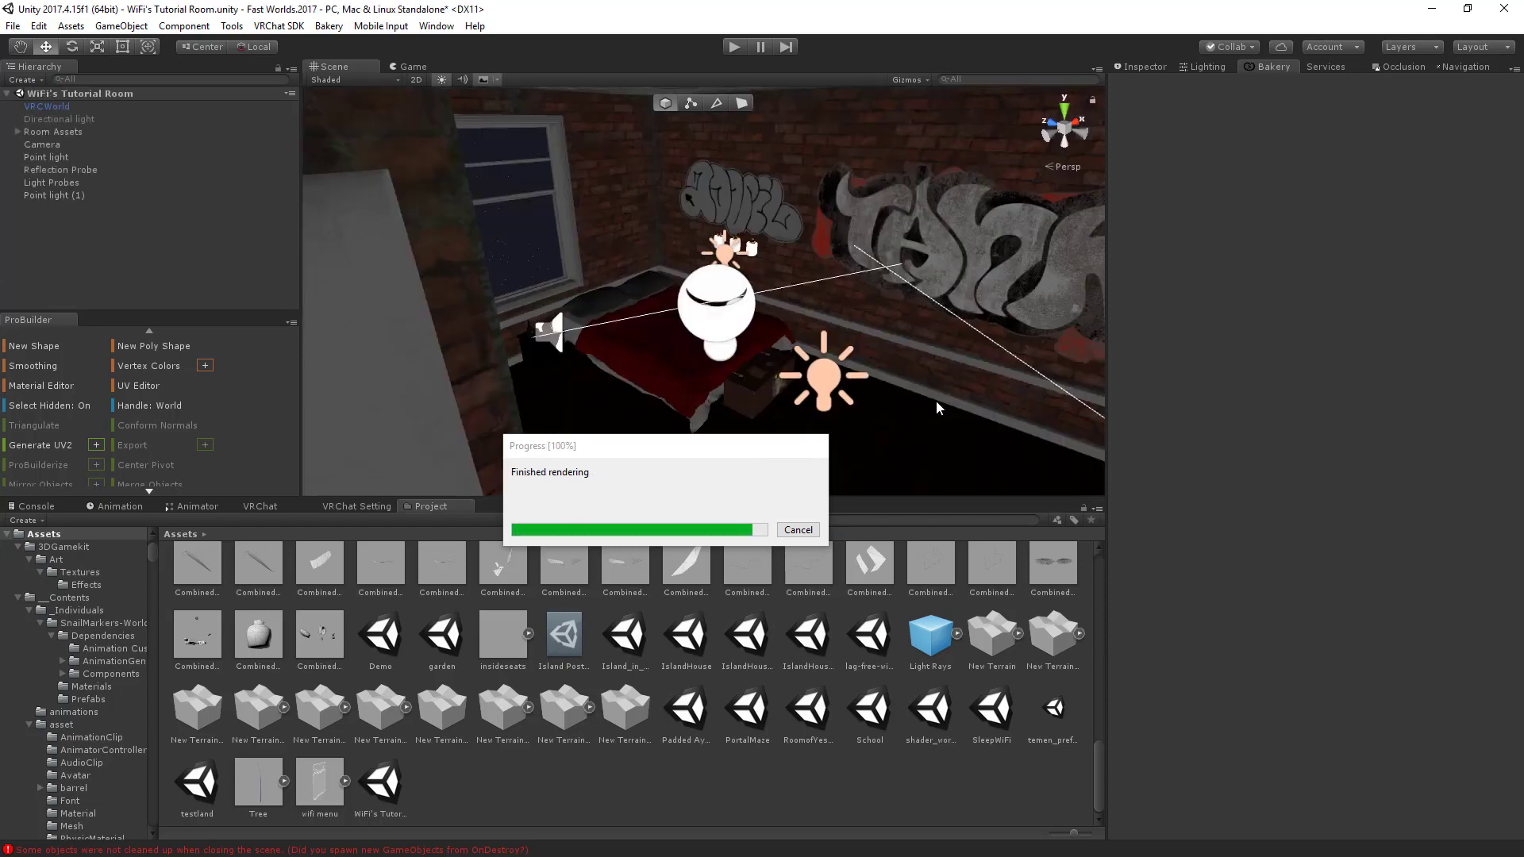
Examine the Bakery lighting in the room and preview it briefly in Play mode.
right_drag(937, 407, 888, 321)
key(w)
key(s)
click(733, 48)
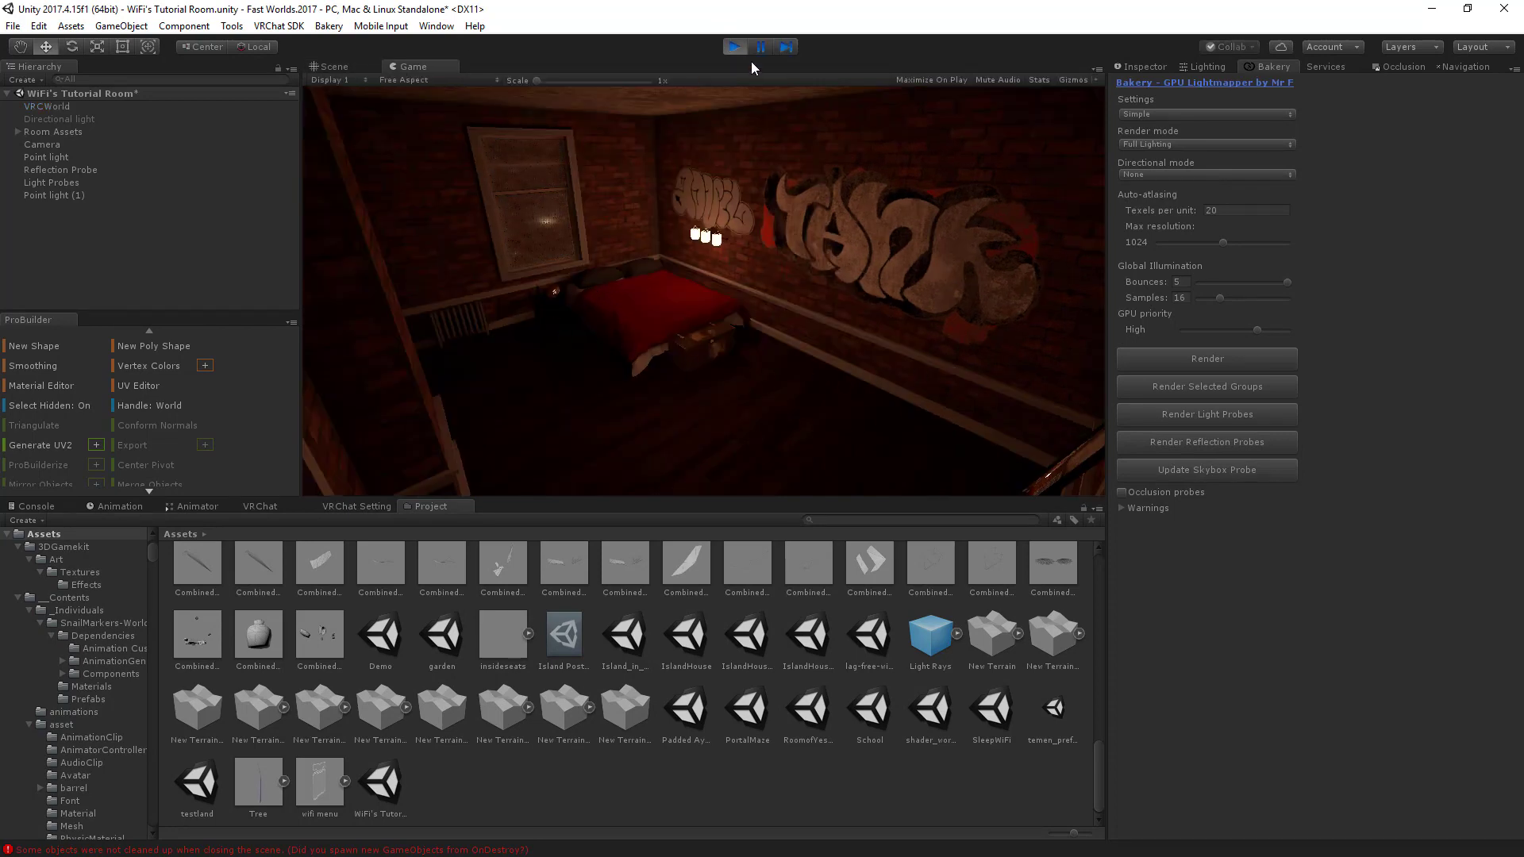
click(735, 46)
Create a new VRChat test build of the world with one client and launch it in desktop mode.
right_drag(743, 251, 137, 135)
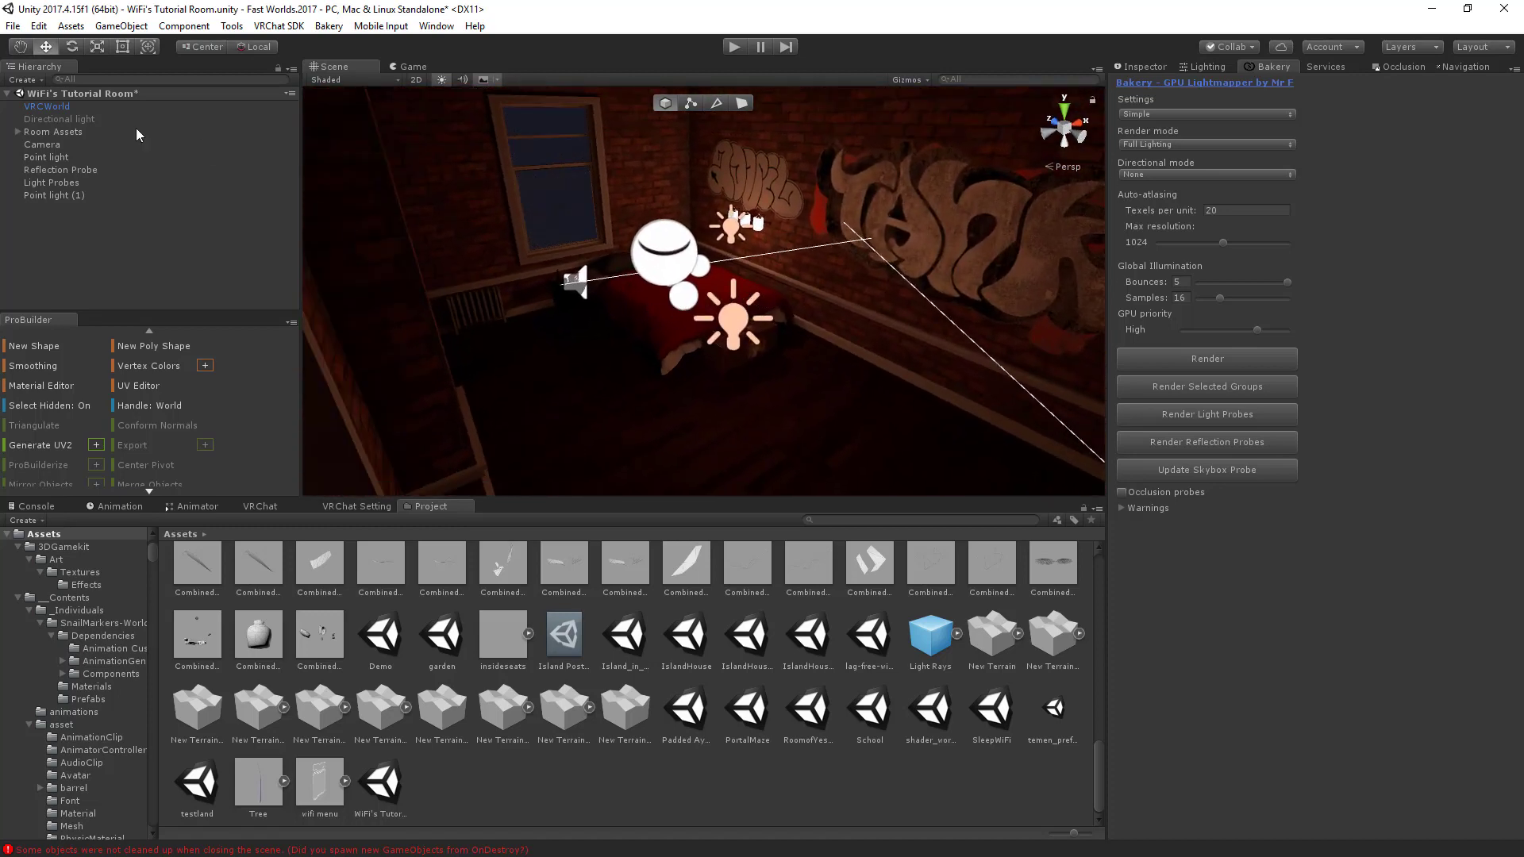
click(54, 111)
right_drag(774, 329, 923, 408)
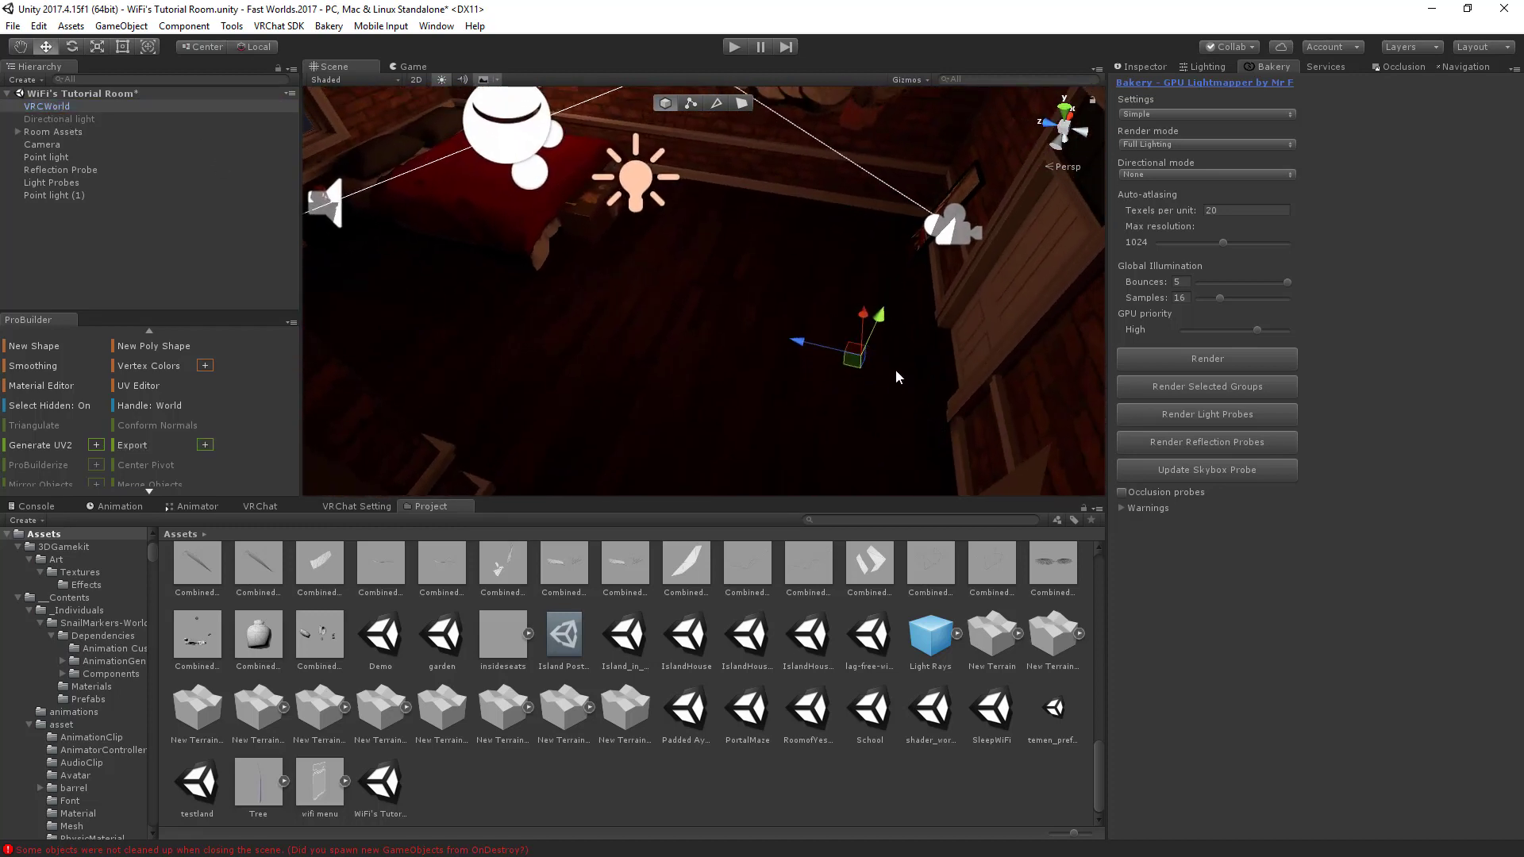
right_drag(697, 310, 661, 275)
right_drag(537, 212, 517, 195)
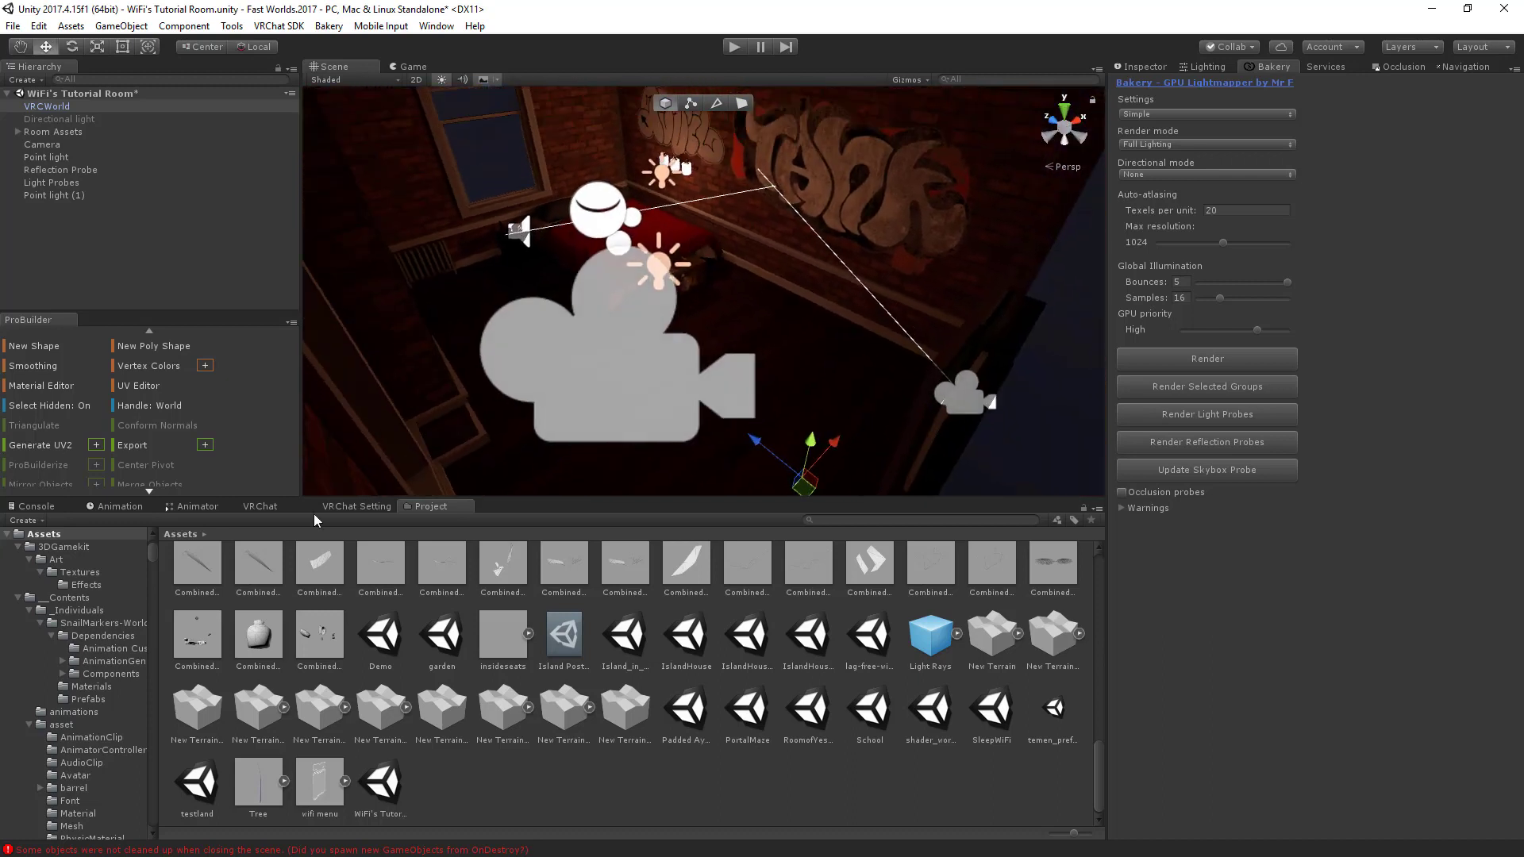
click(252, 506)
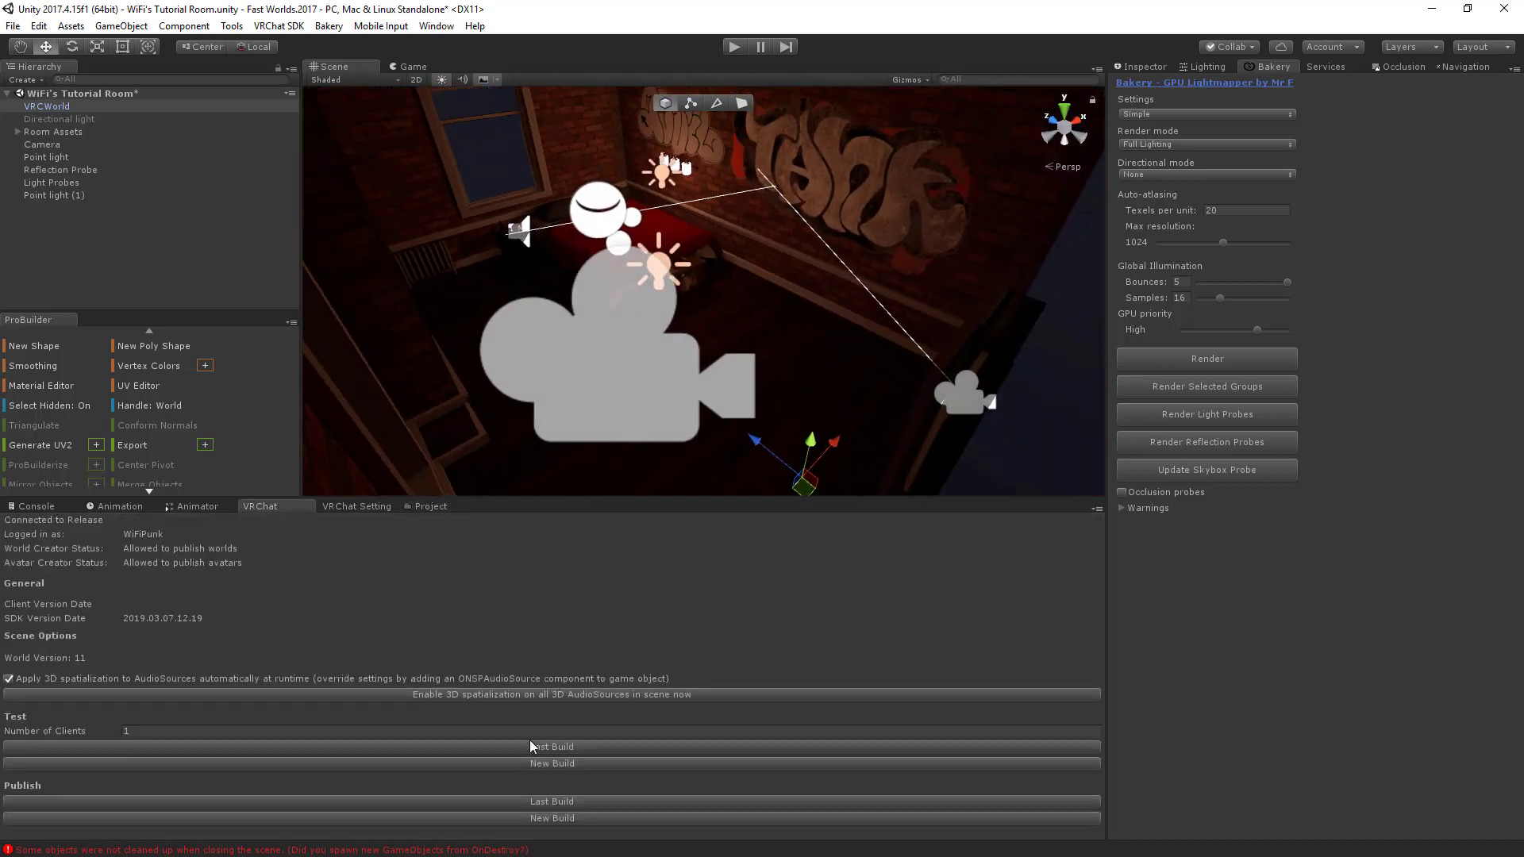
click(568, 764)
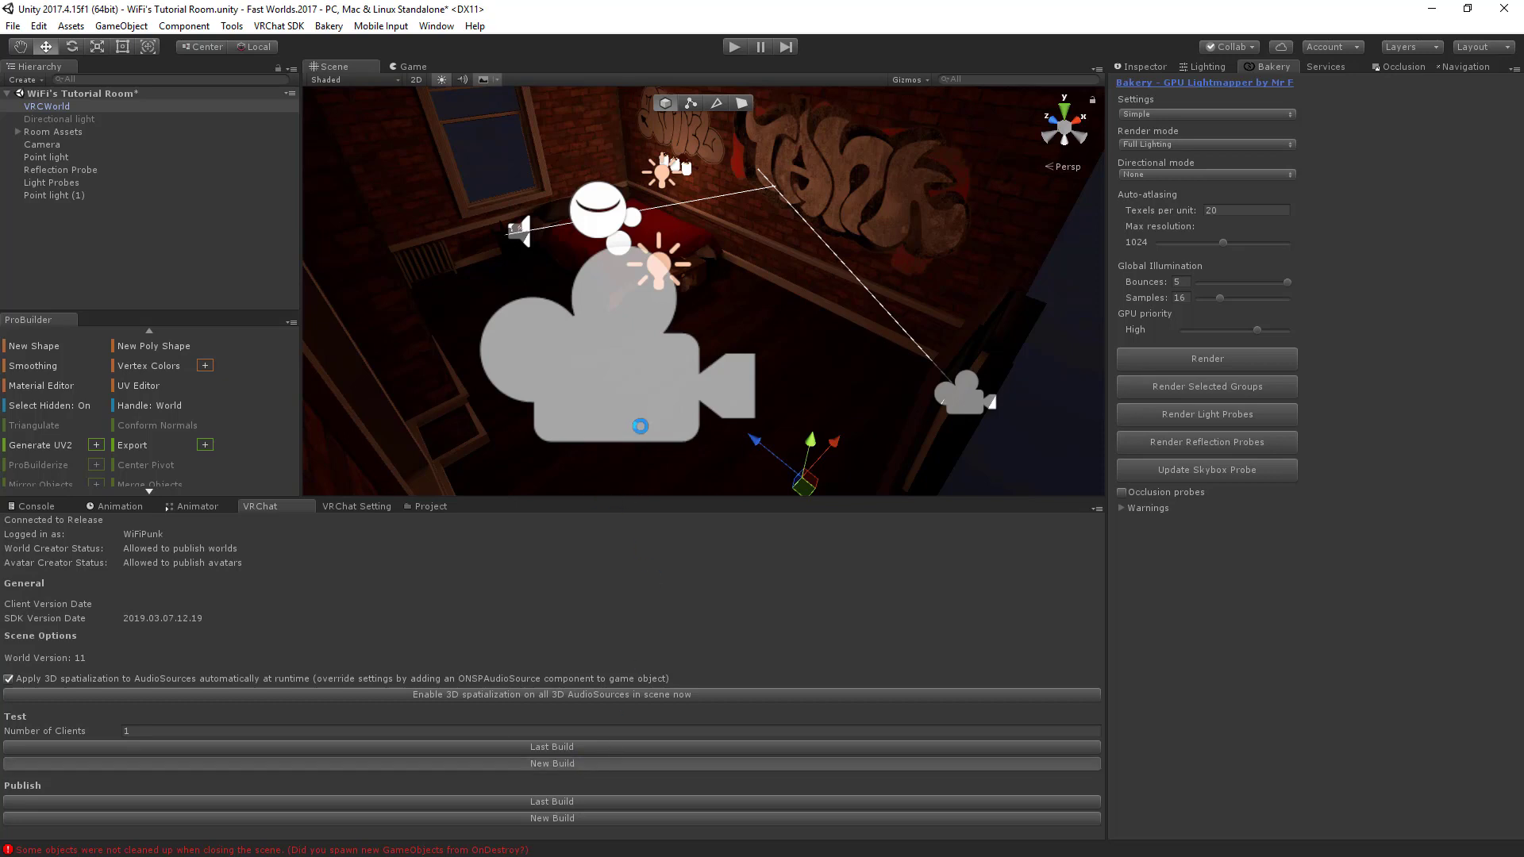
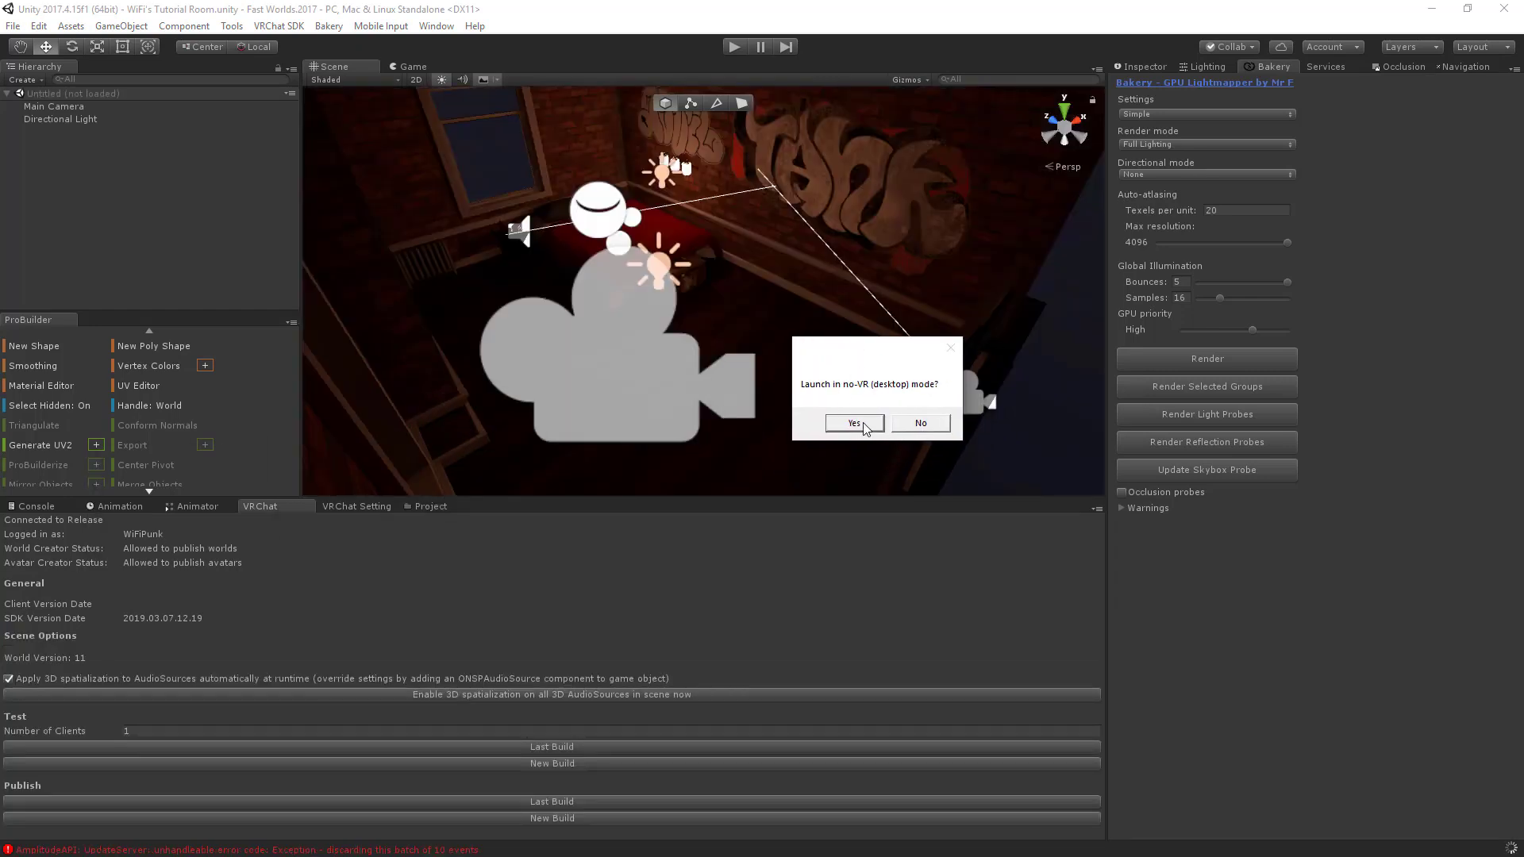
click(854, 423)
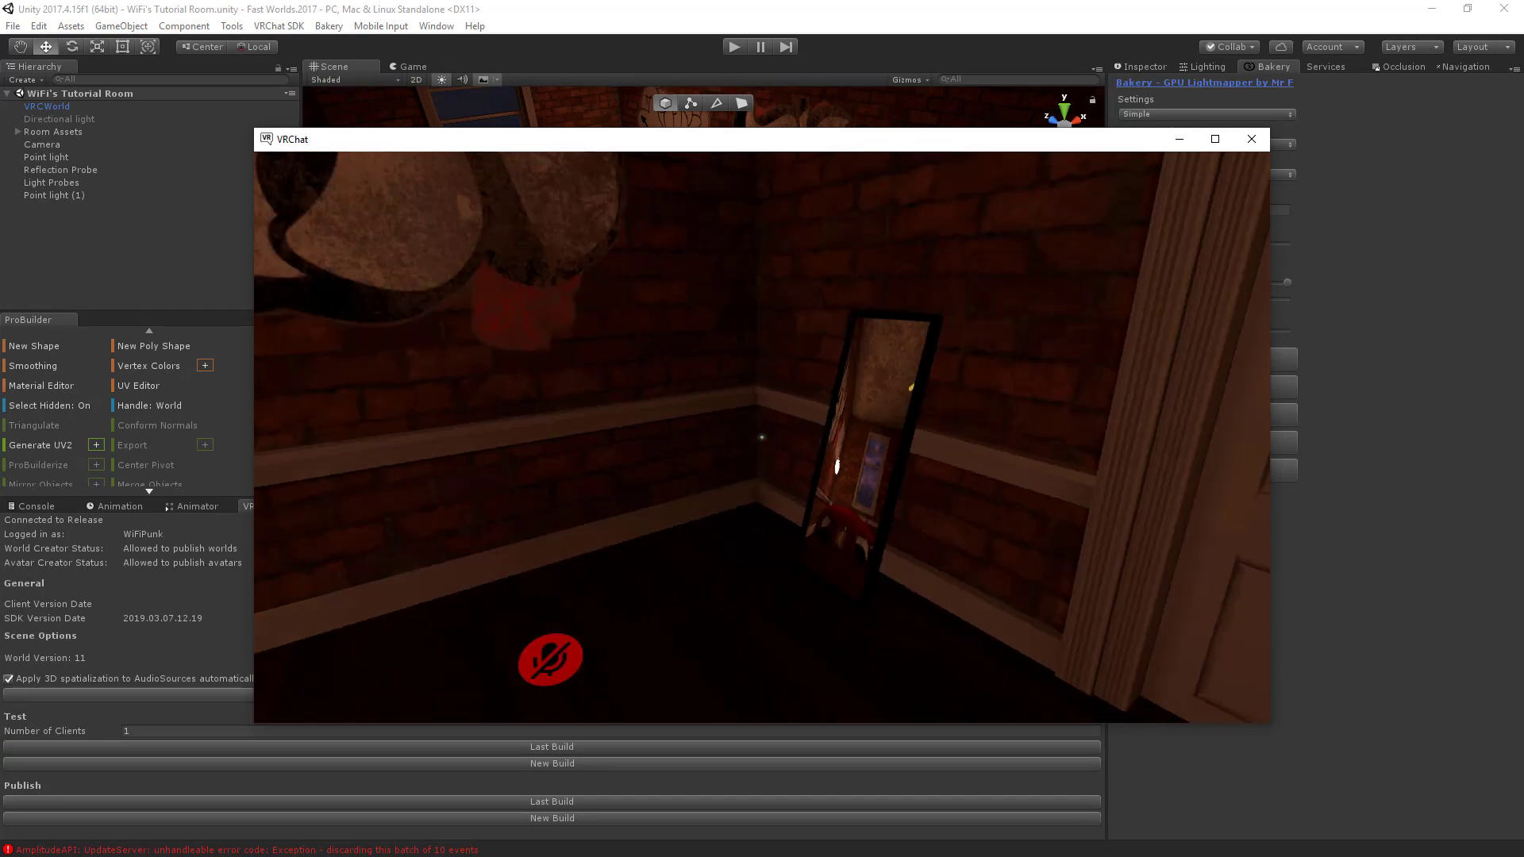
Walk around the VRChat test room and examine how the avatars, mirror reflection, walls and beds are lit.
key(w)
key(w)
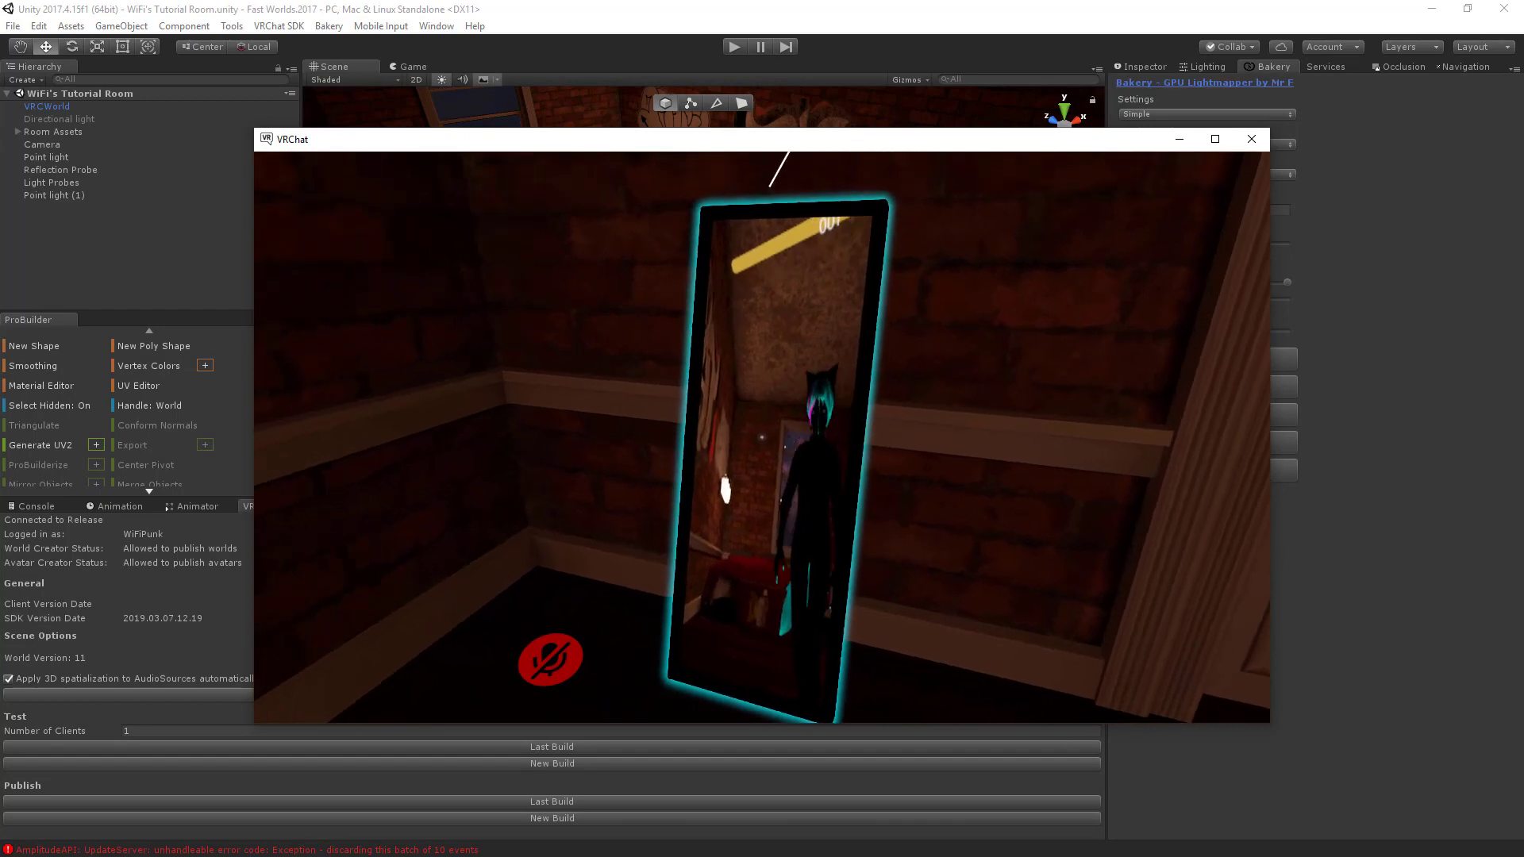
key(w)
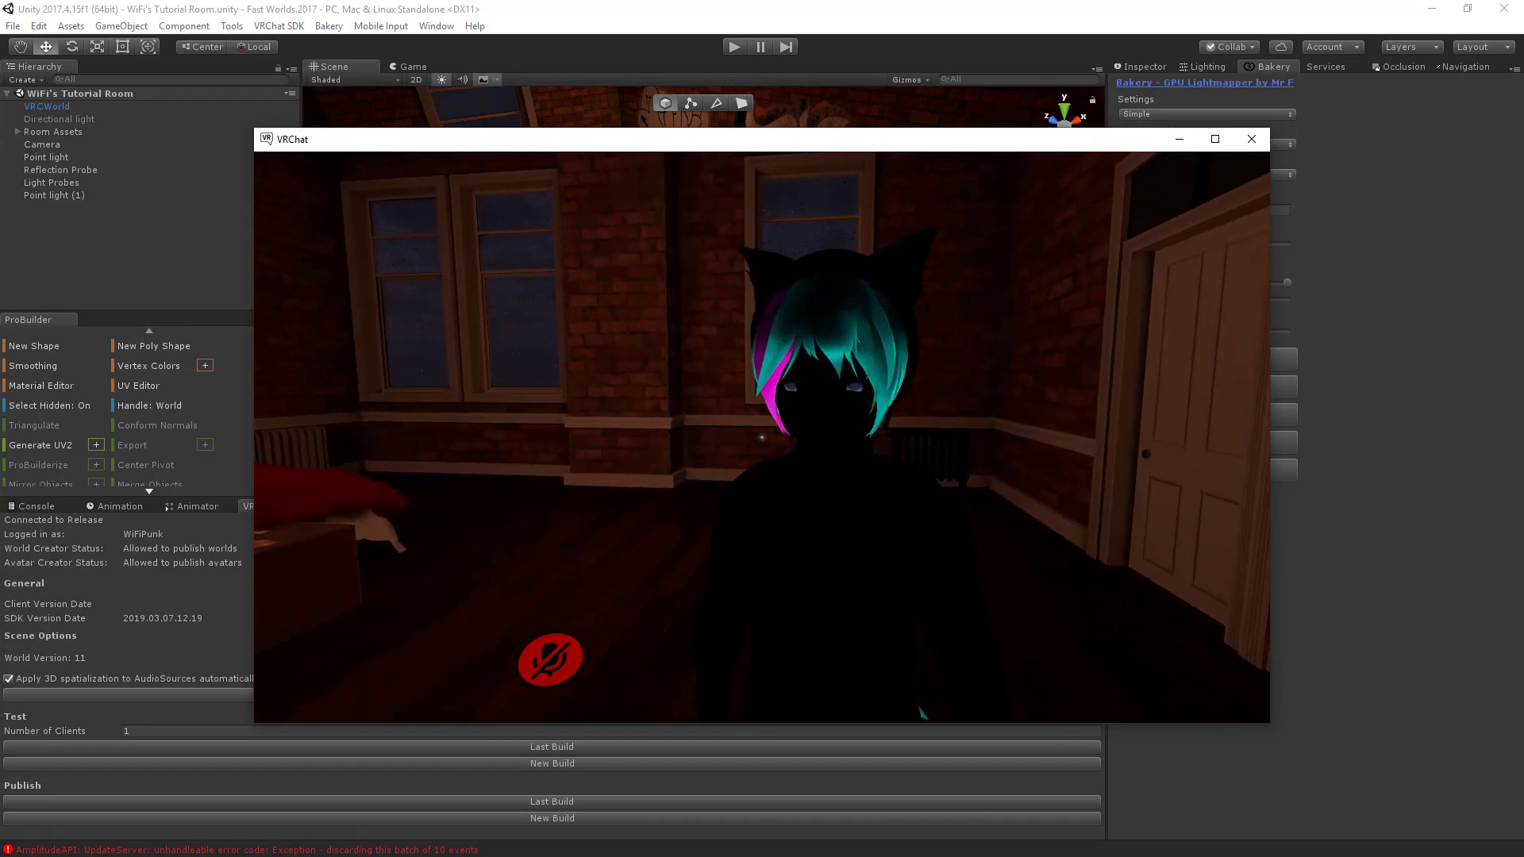
key(s)
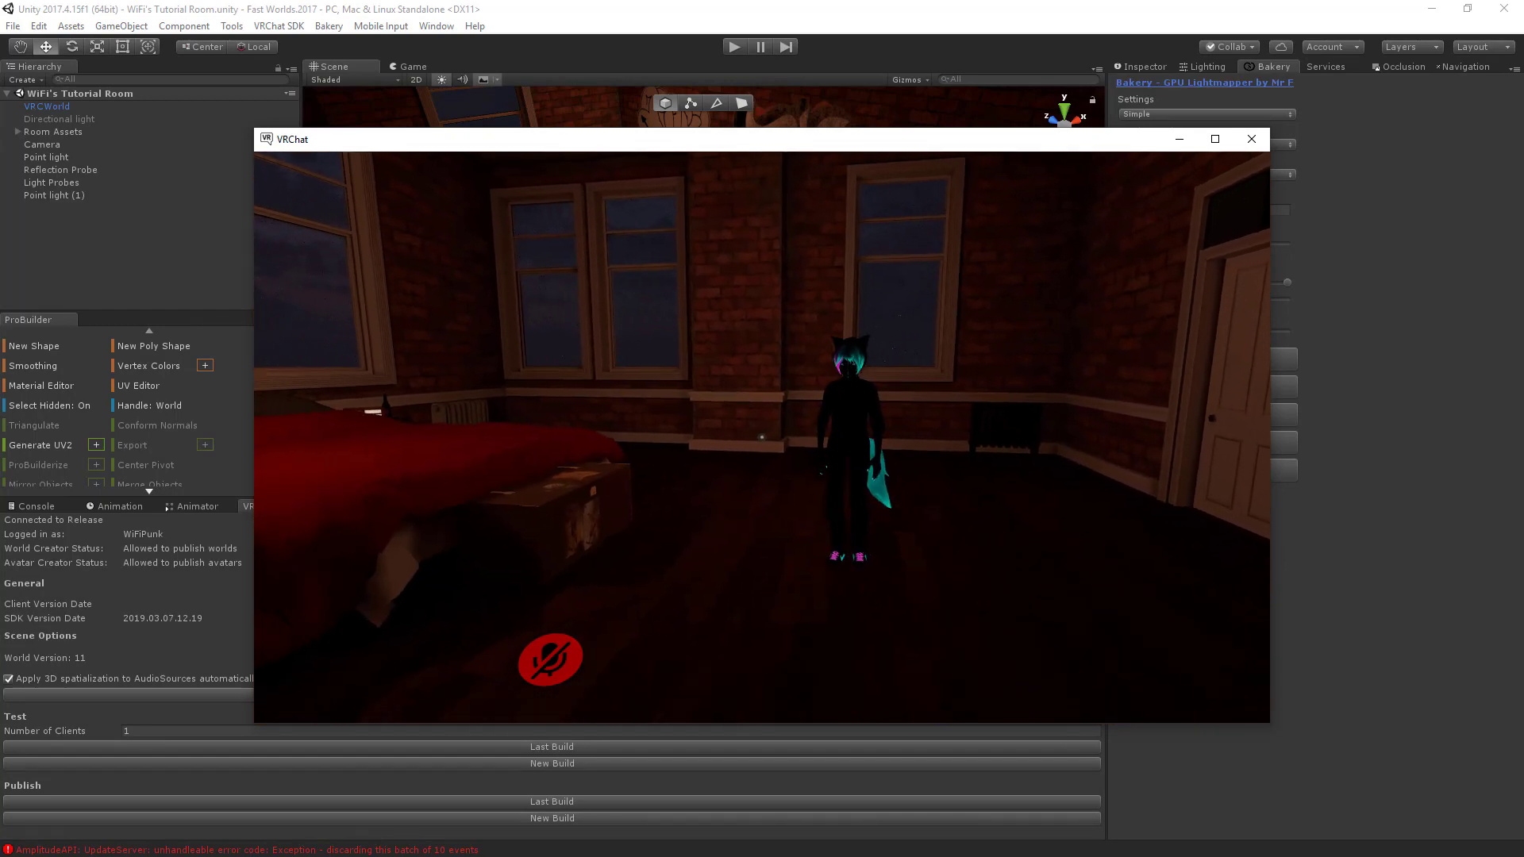
key(w)
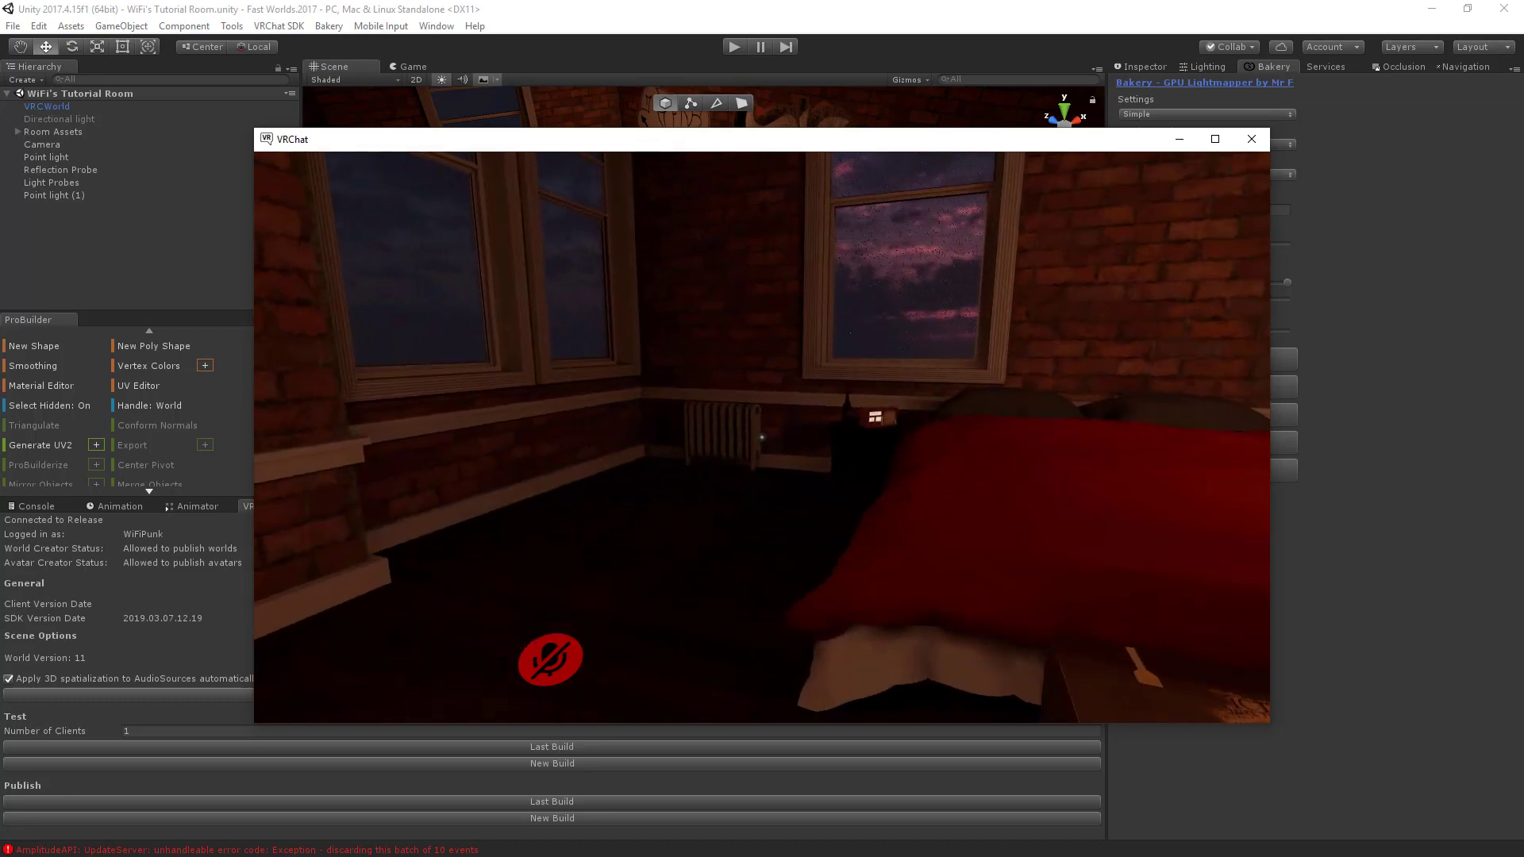
key(s)
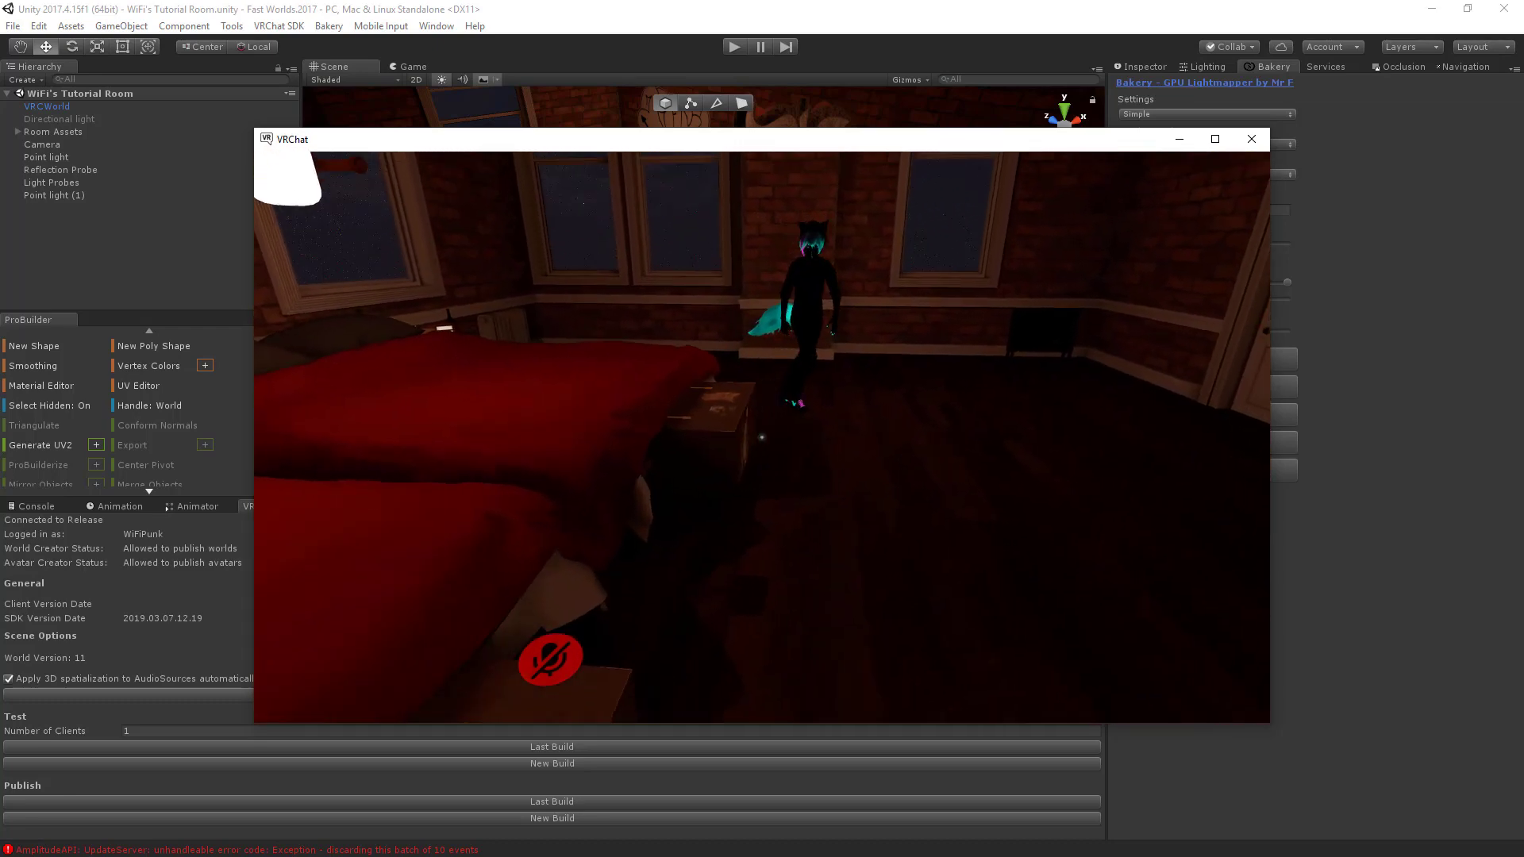
mouse_move(762, 436)
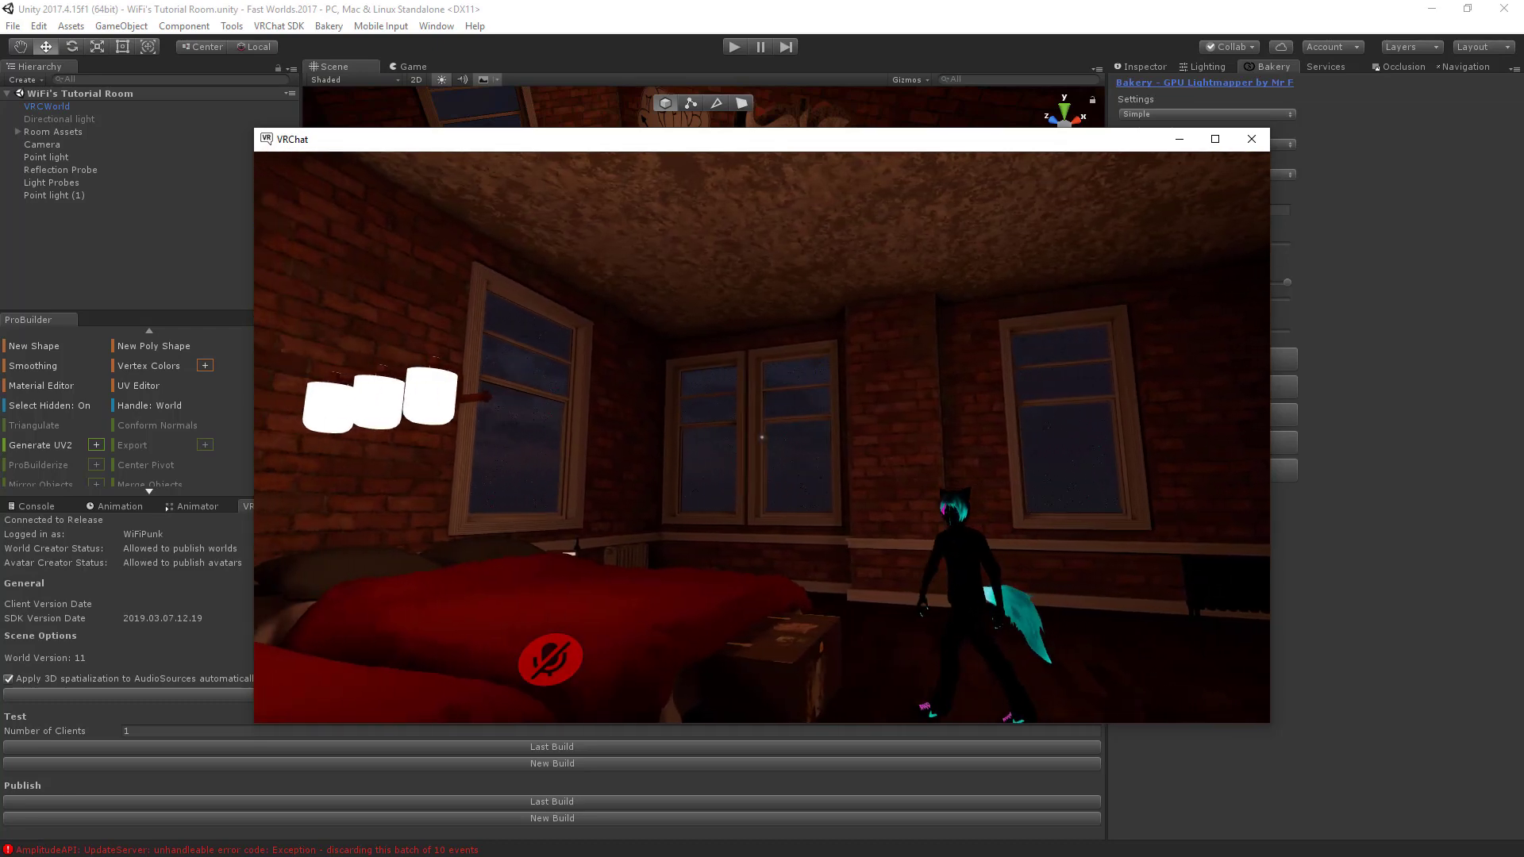
key(w)
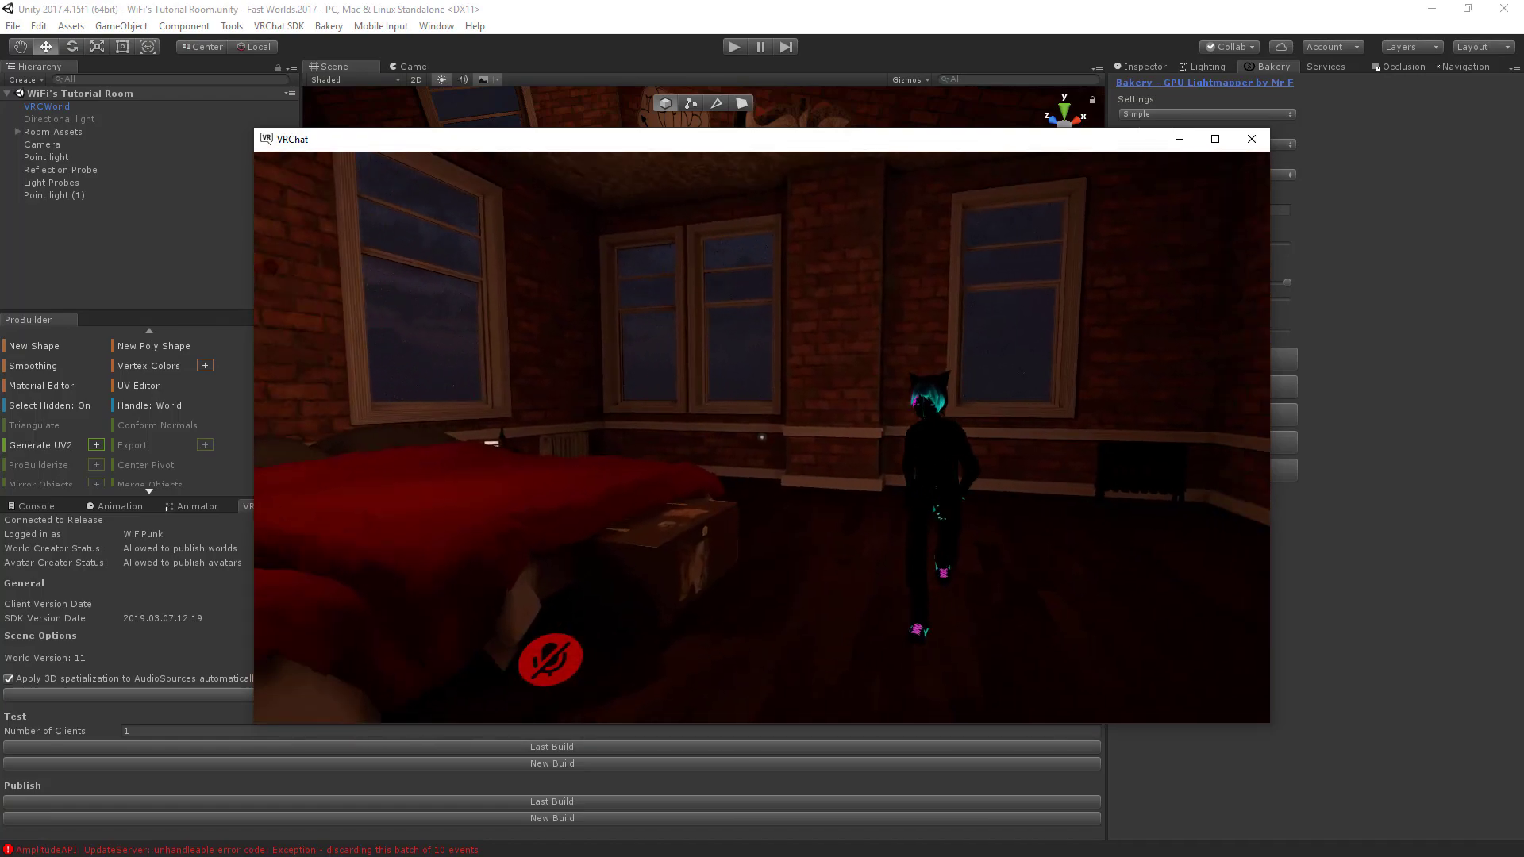
key(w)
key(s)
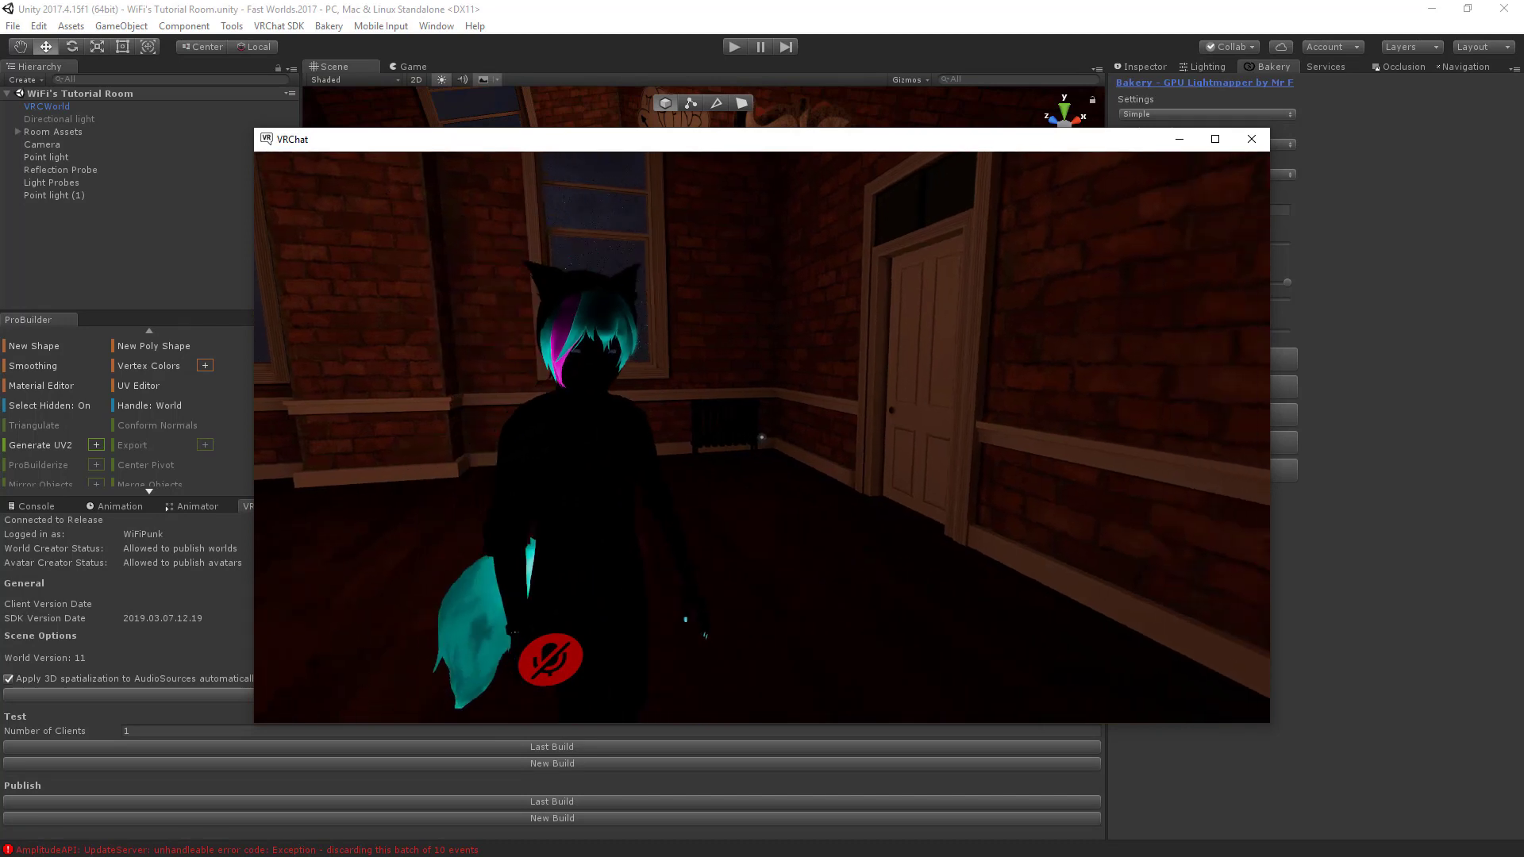
key(w)
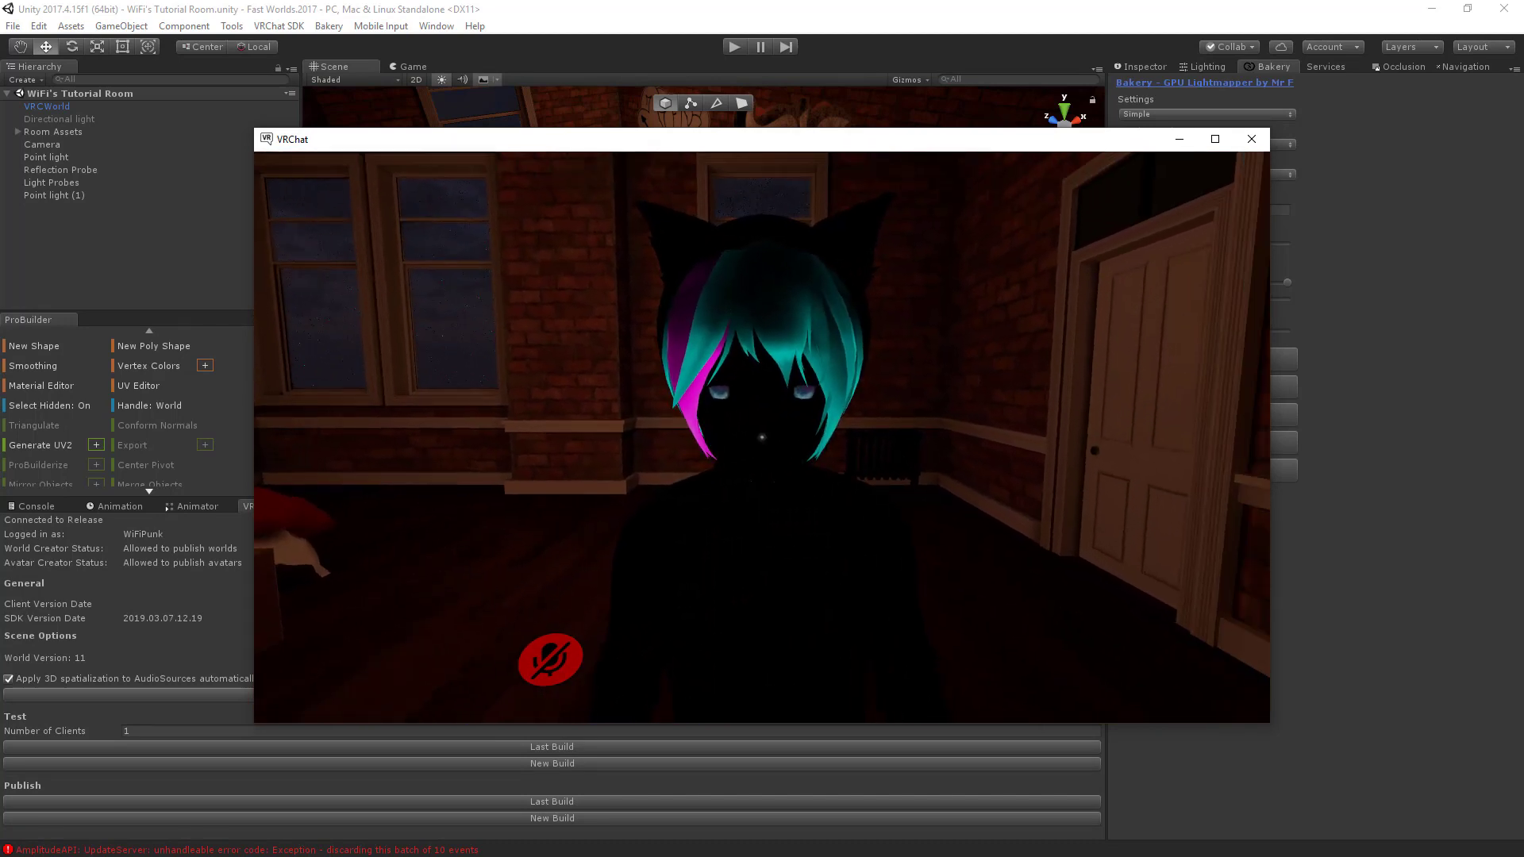
key(s)
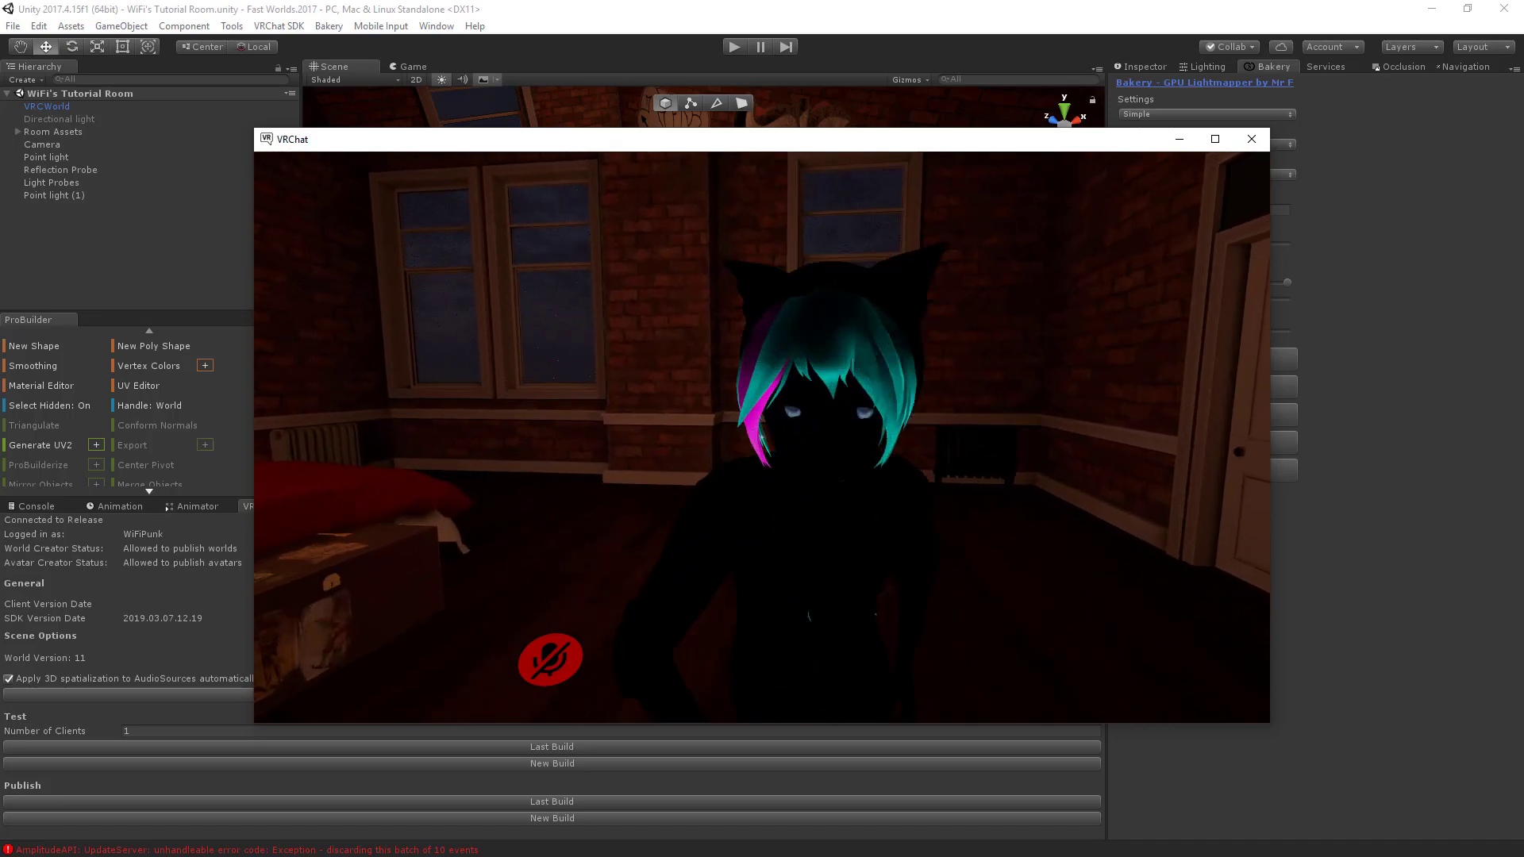
key(s)
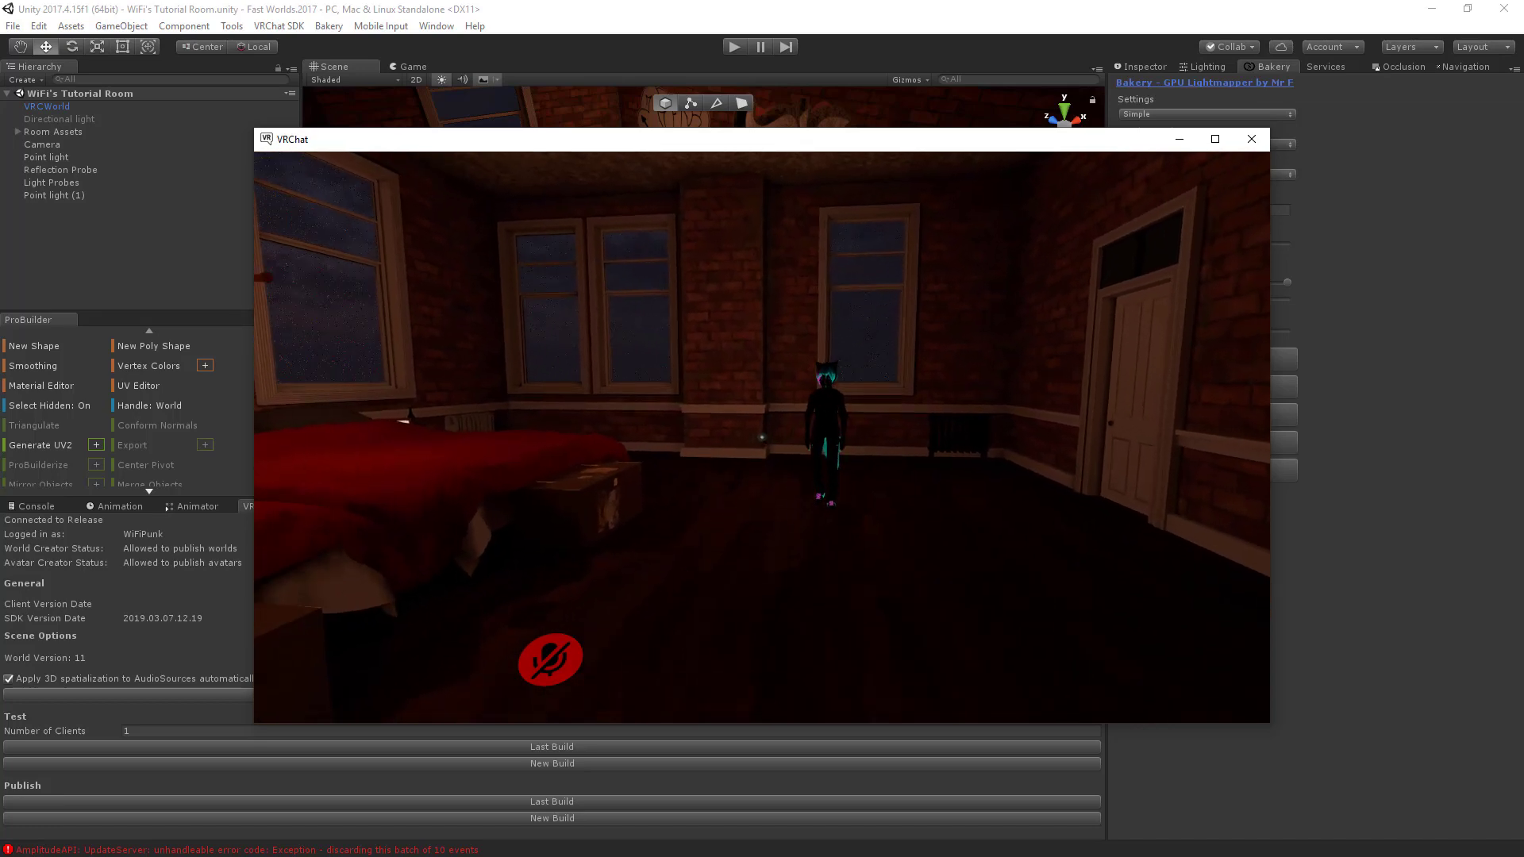
key(w)
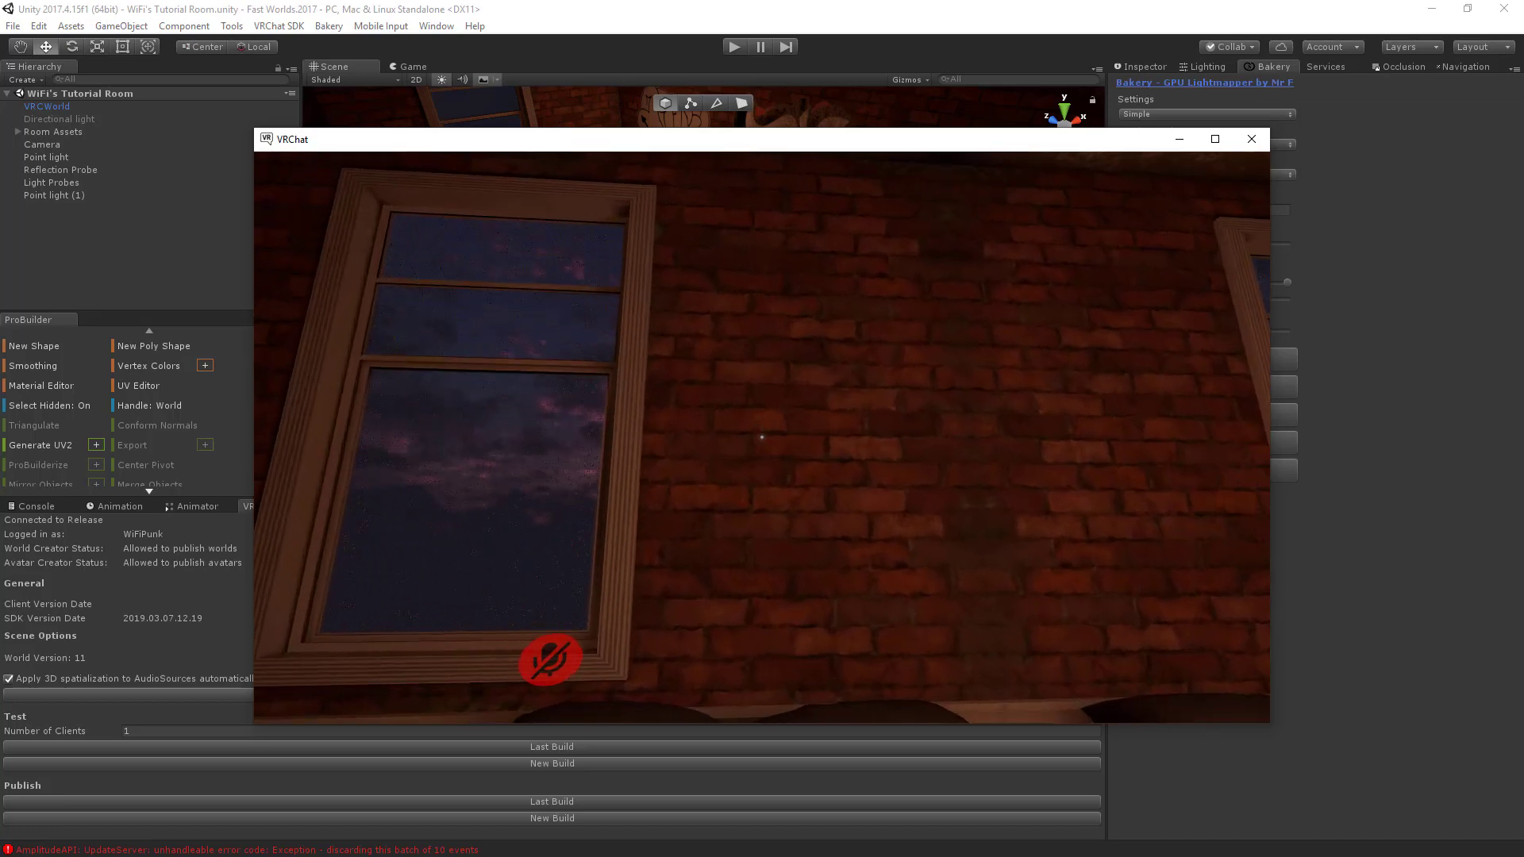
key(s)
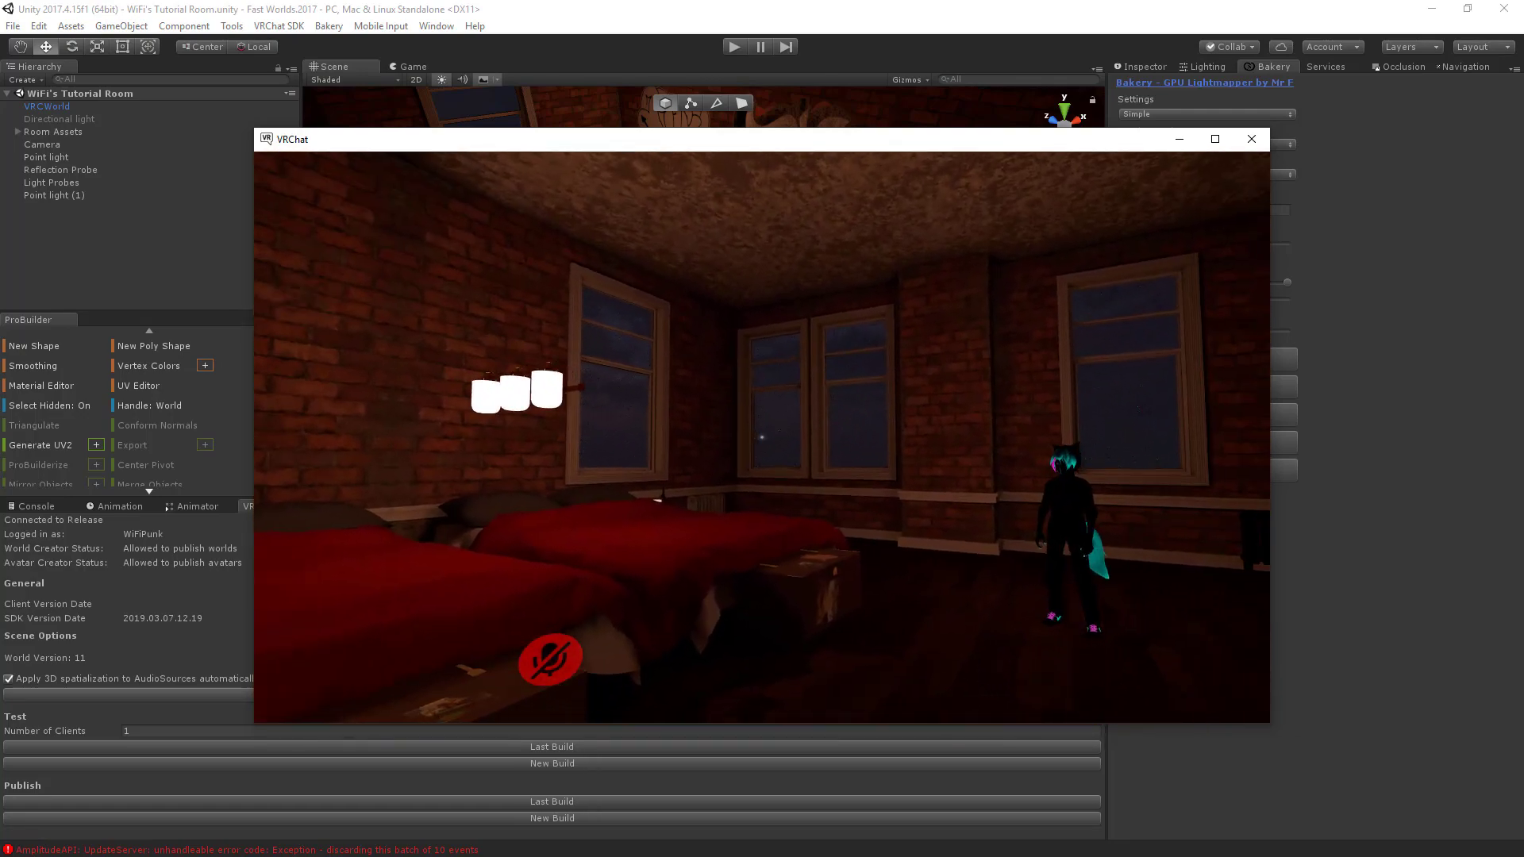
Exit the VRChat test client through its settings and return to Unity.
key(Escape)
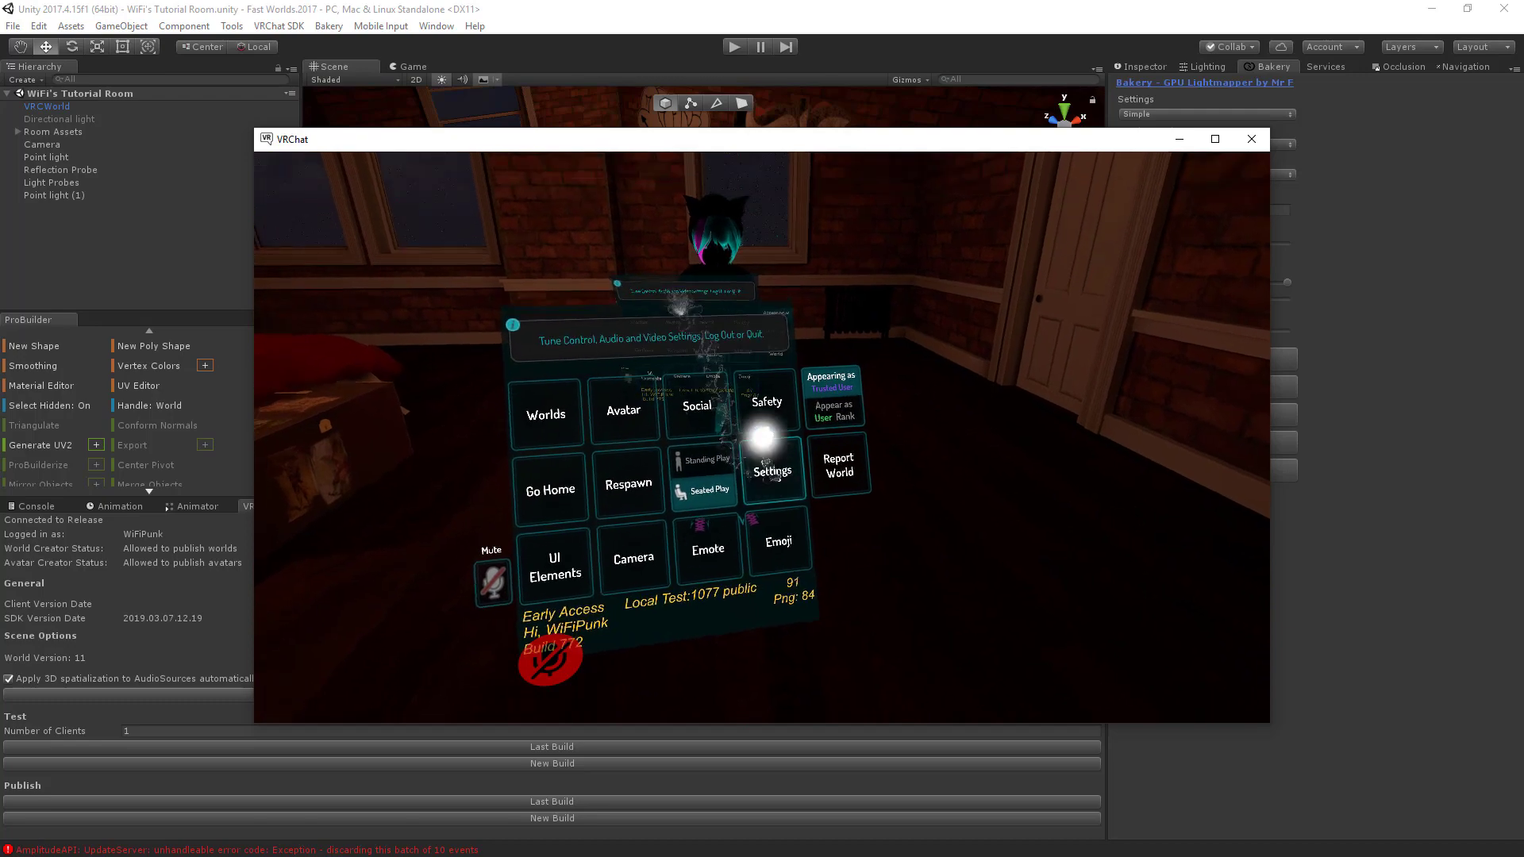
key(Escape)
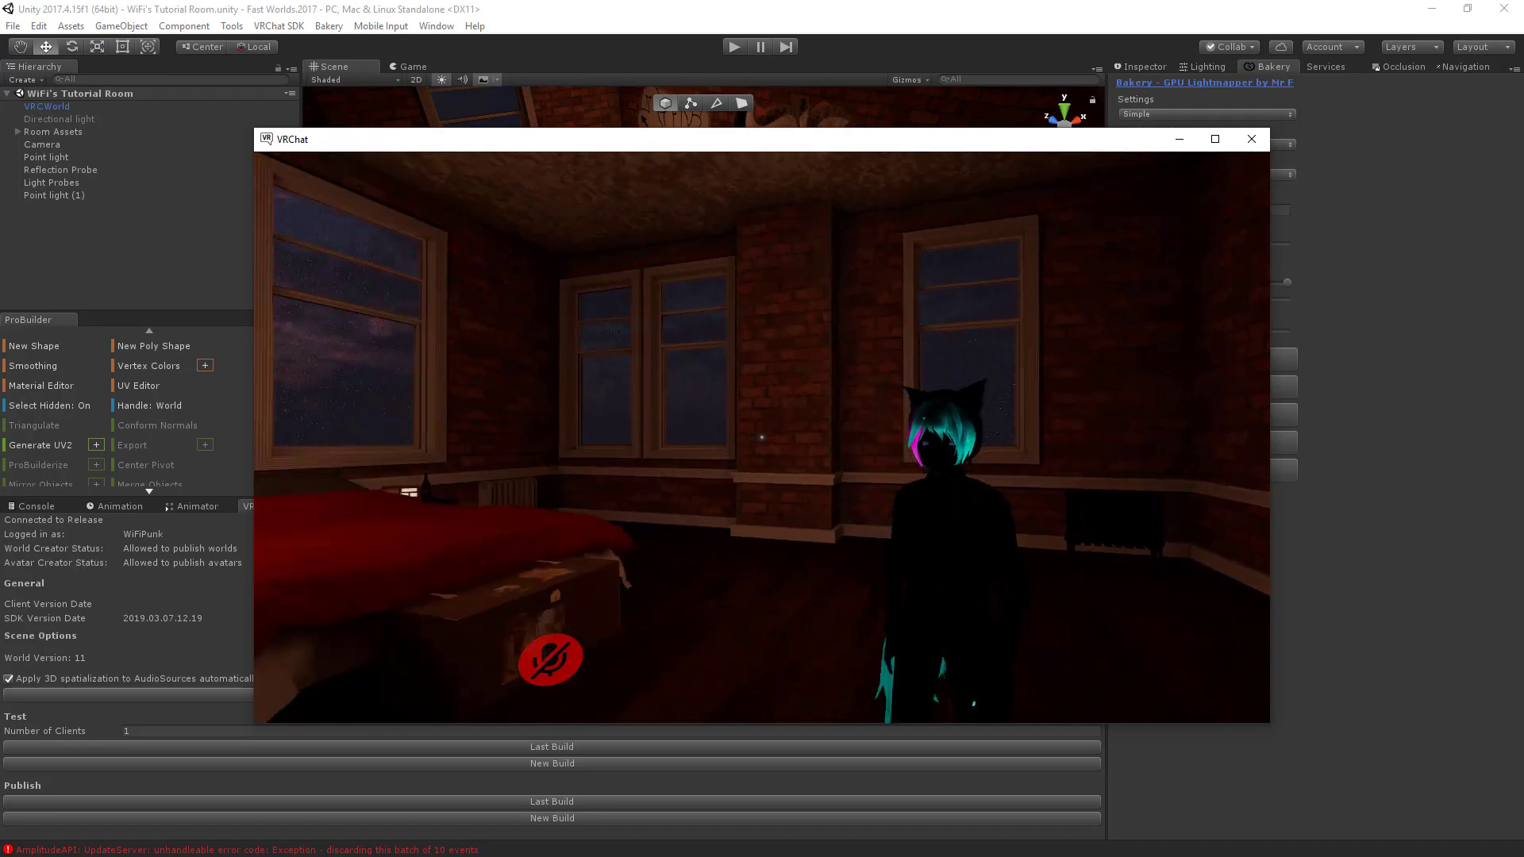
key(Escape)
click(766, 435)
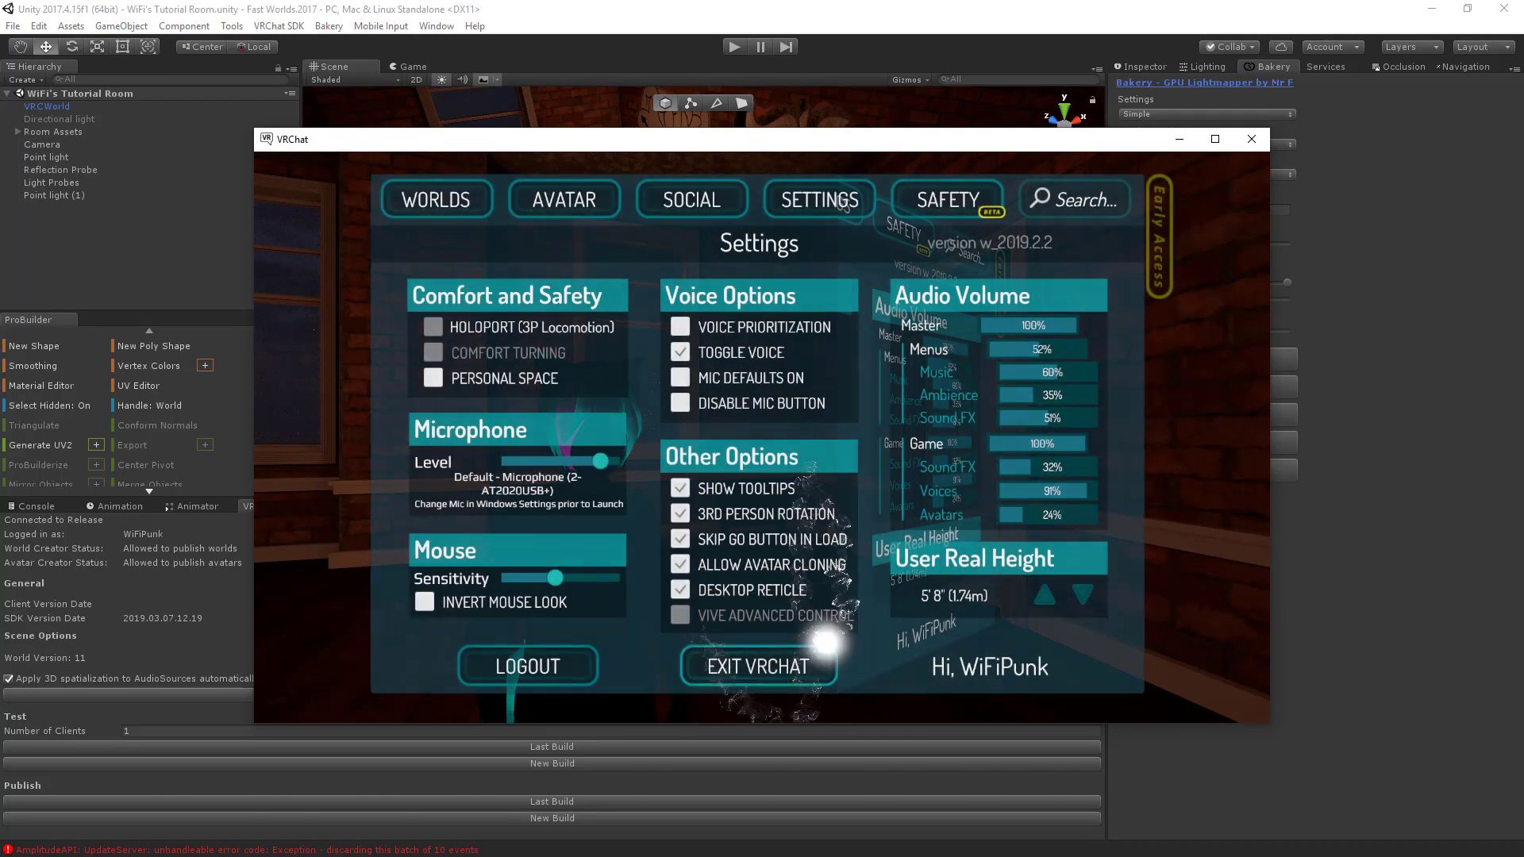
click(826, 653)
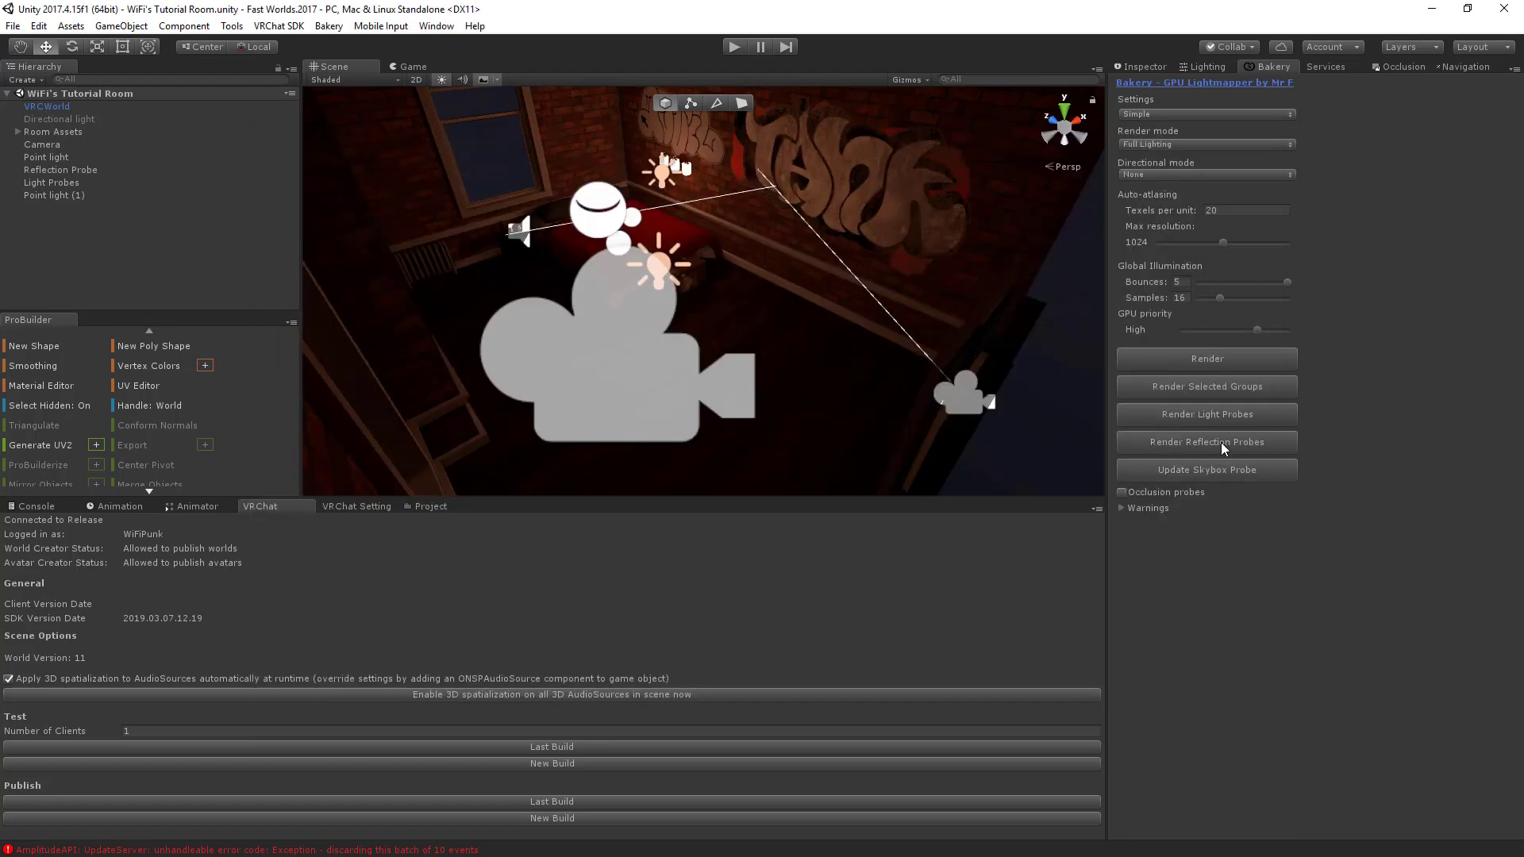
Render the scene's light probes and reflection probes with Bakery.
click(37, 507)
right_drag(896, 337, 802, 292)
key(d)
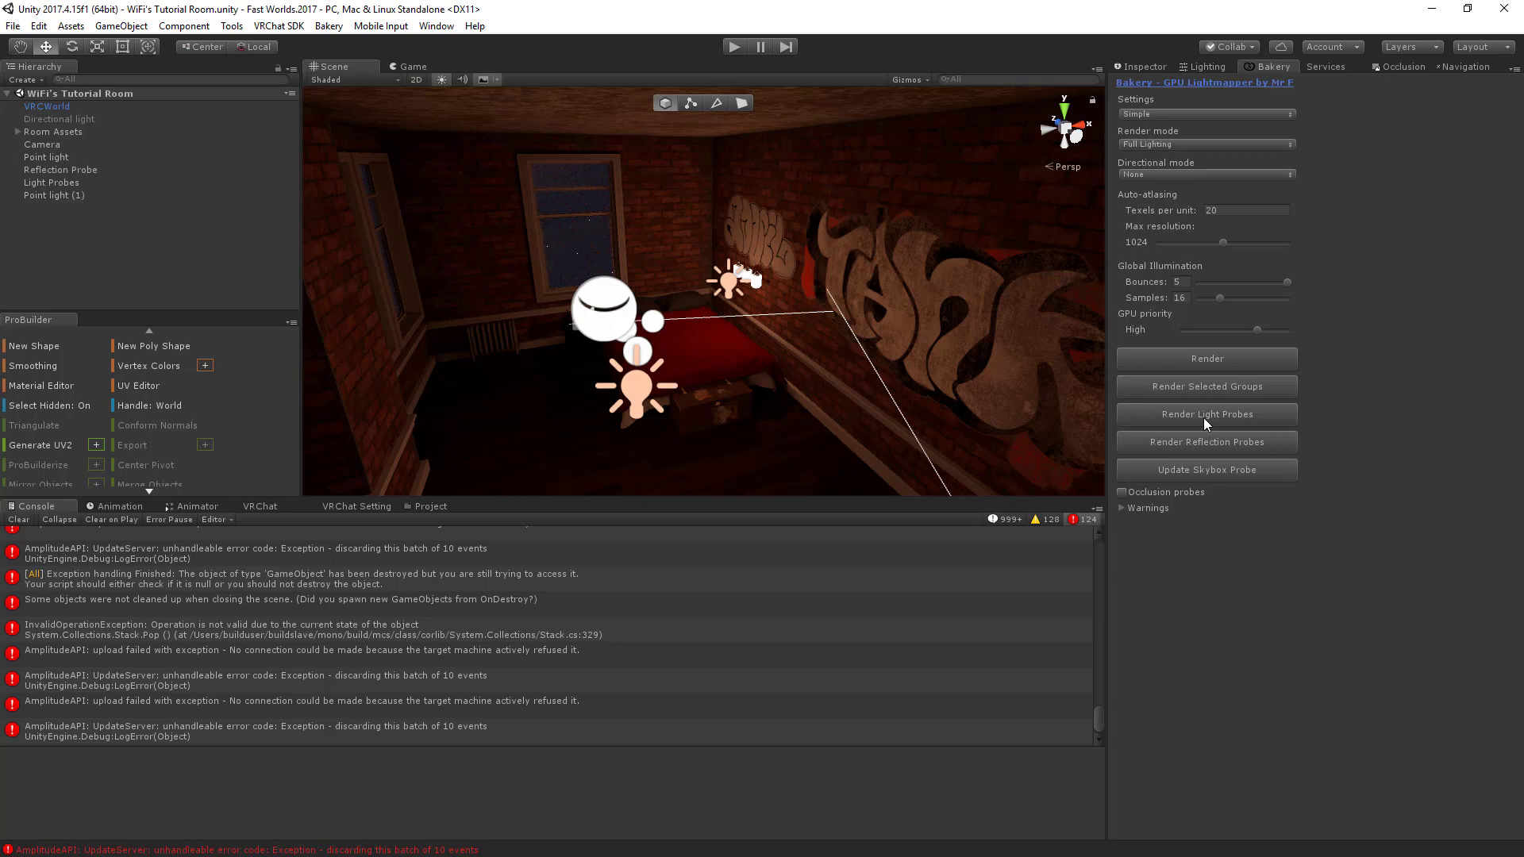
click(1216, 414)
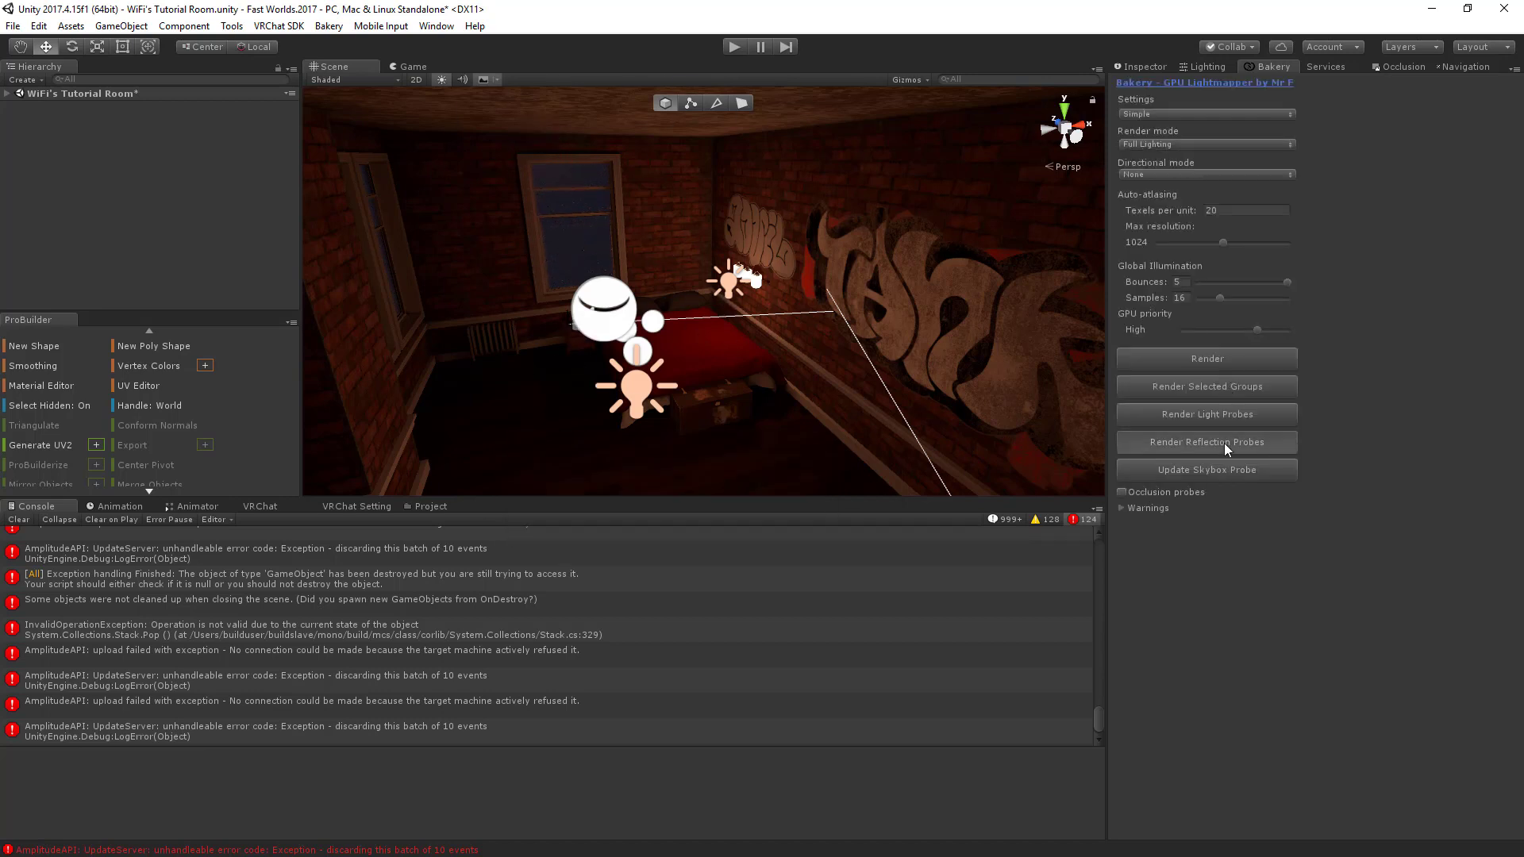
click(1224, 443)
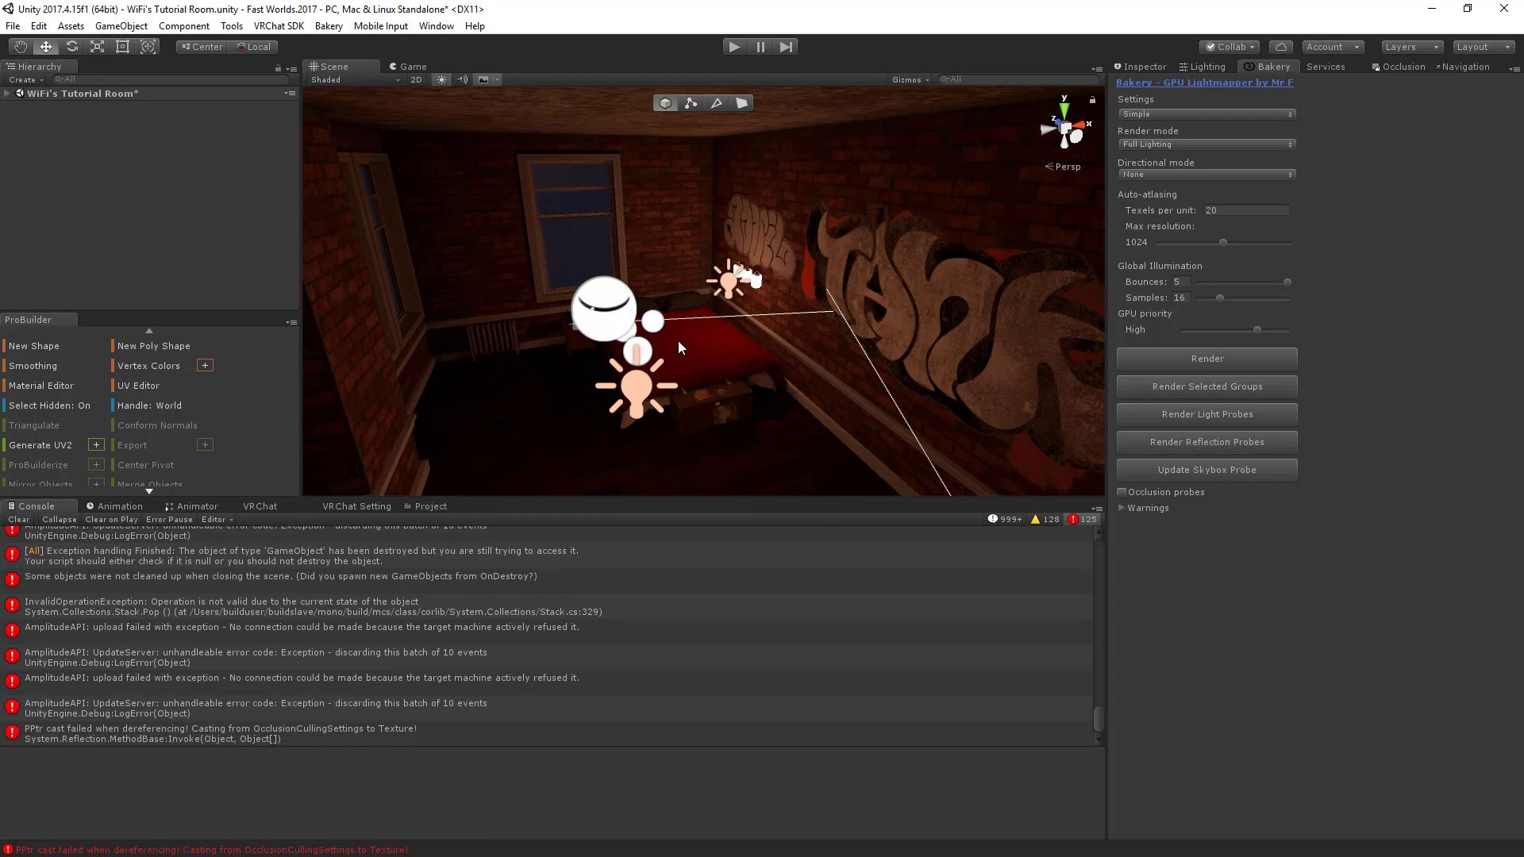
Create another VRChat test build of the world with the rendered probes and launch it.
middle_drag(678, 341, 727, 317)
click(268, 509)
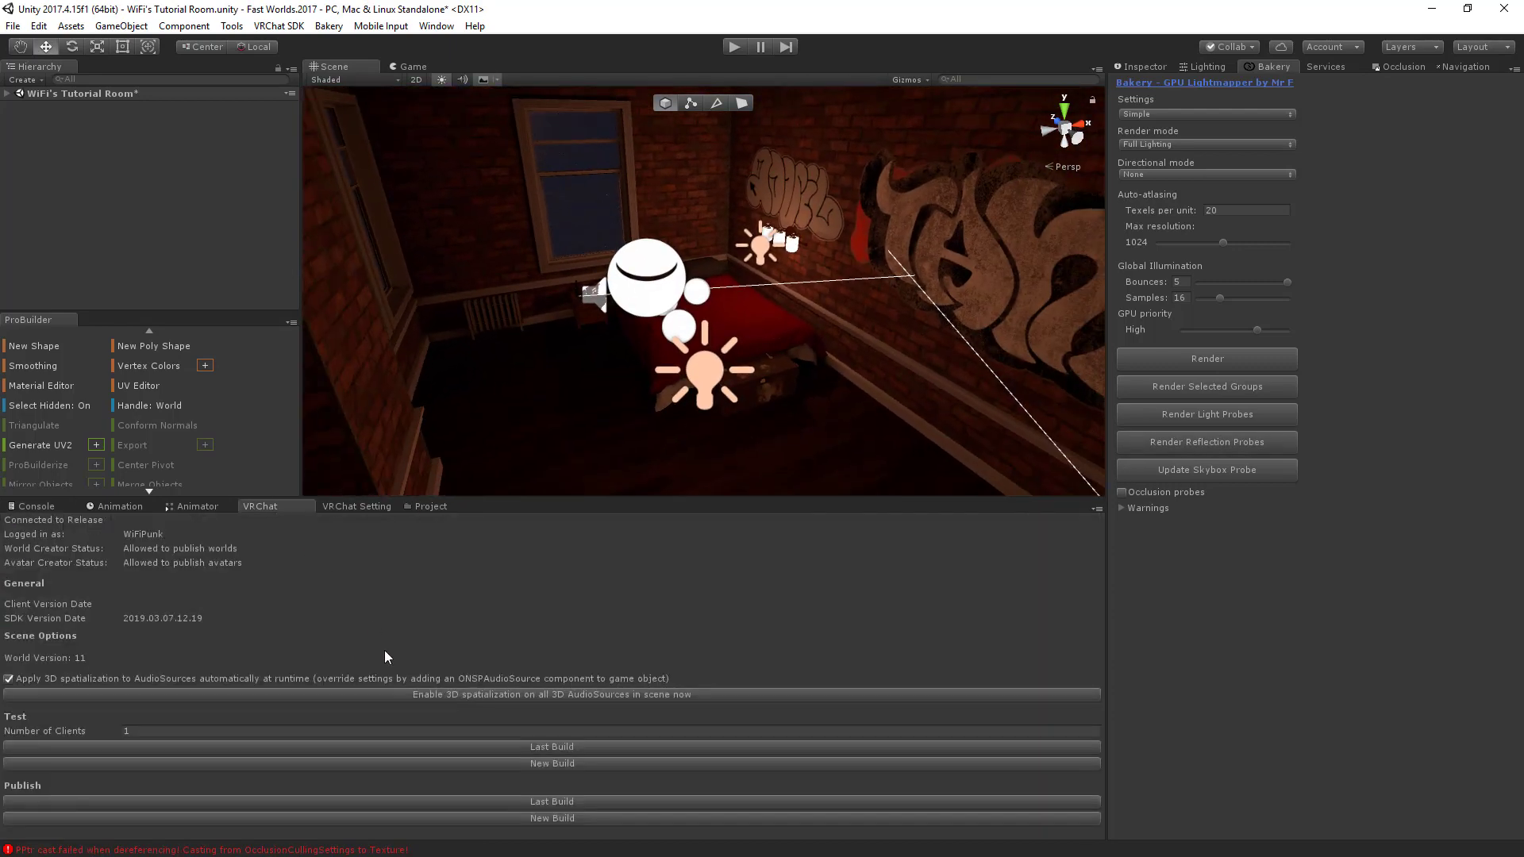
click(555, 764)
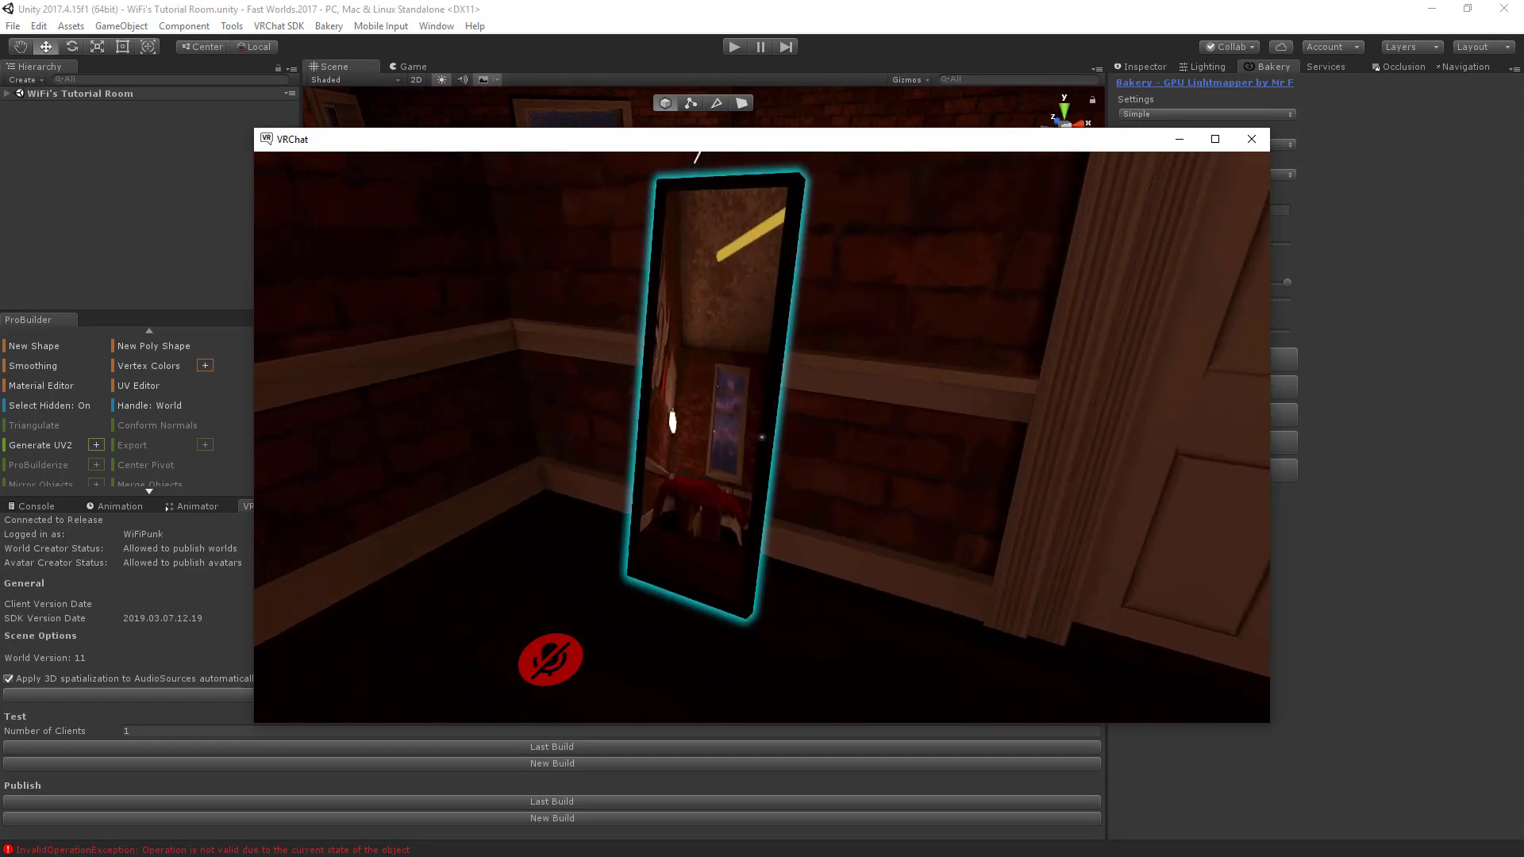
Walk around the VRChat test room and examine the other avatar's lighting near the mirror, beds, glowing lamps and windows.
key(w)
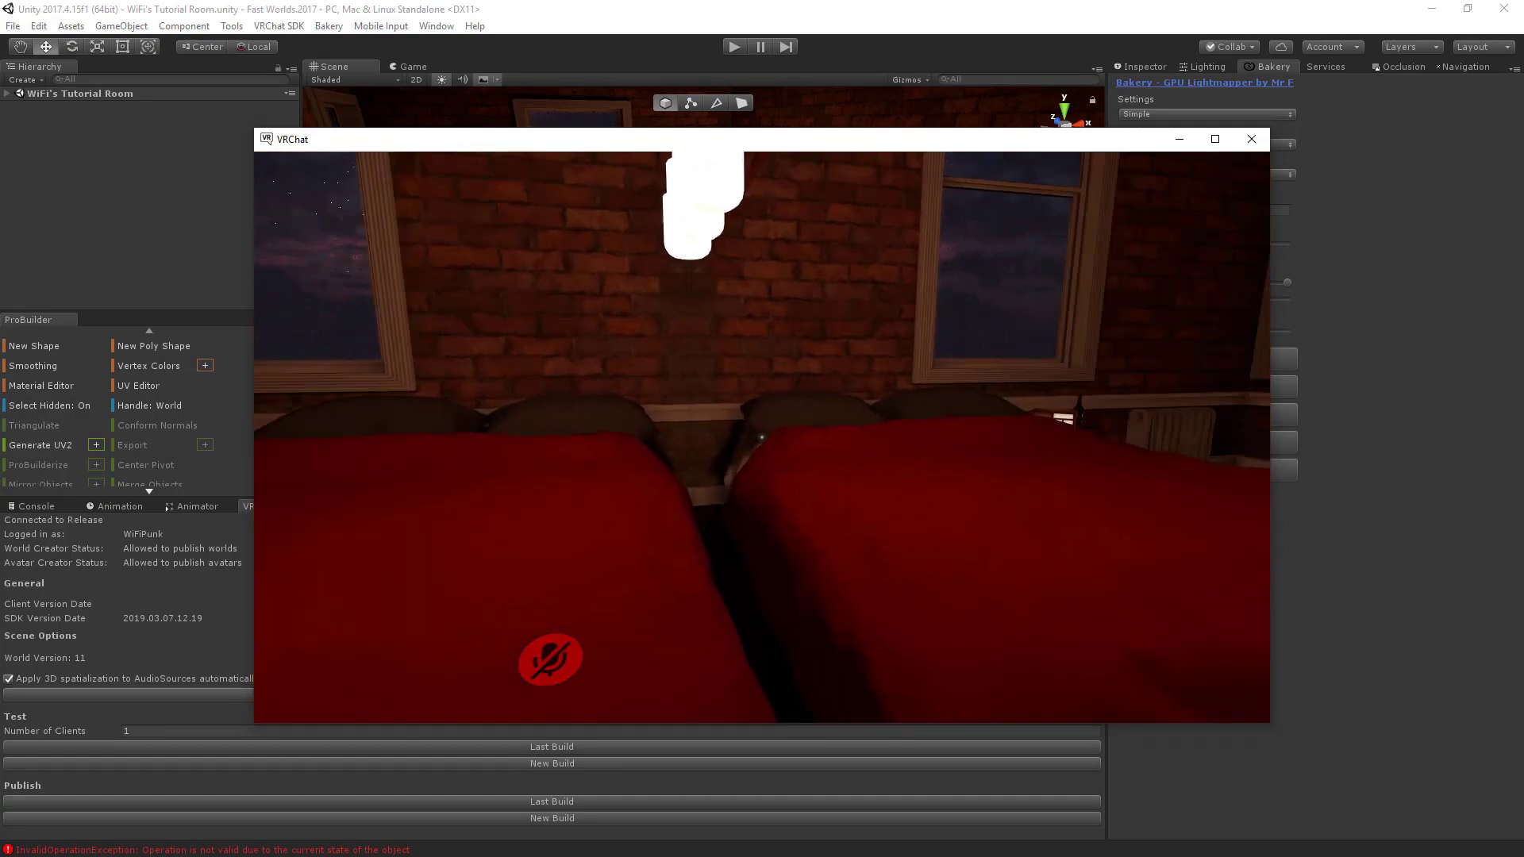
key(Escape)
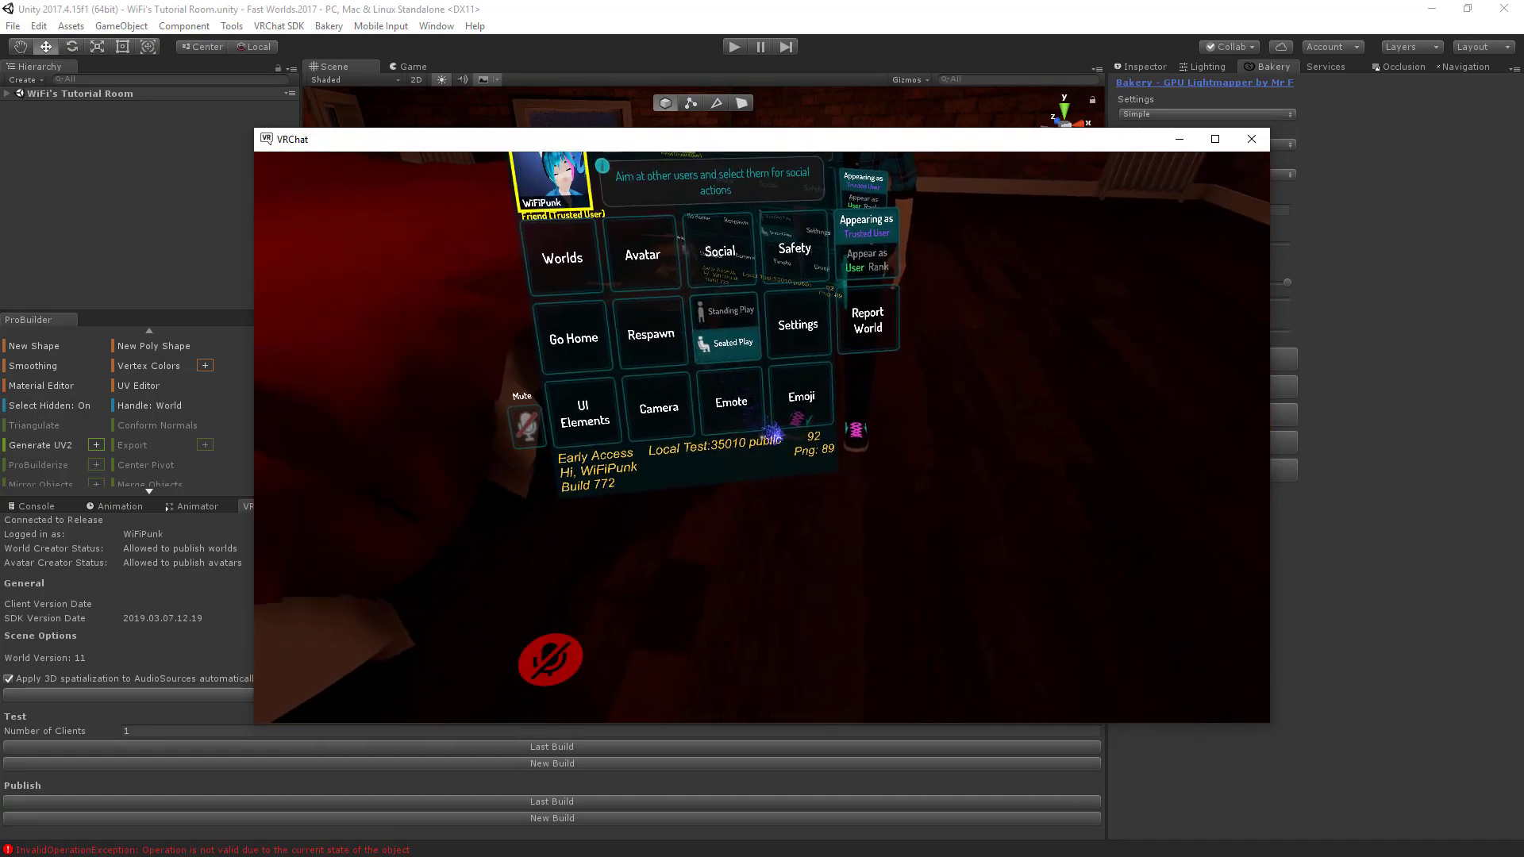
key(Escape)
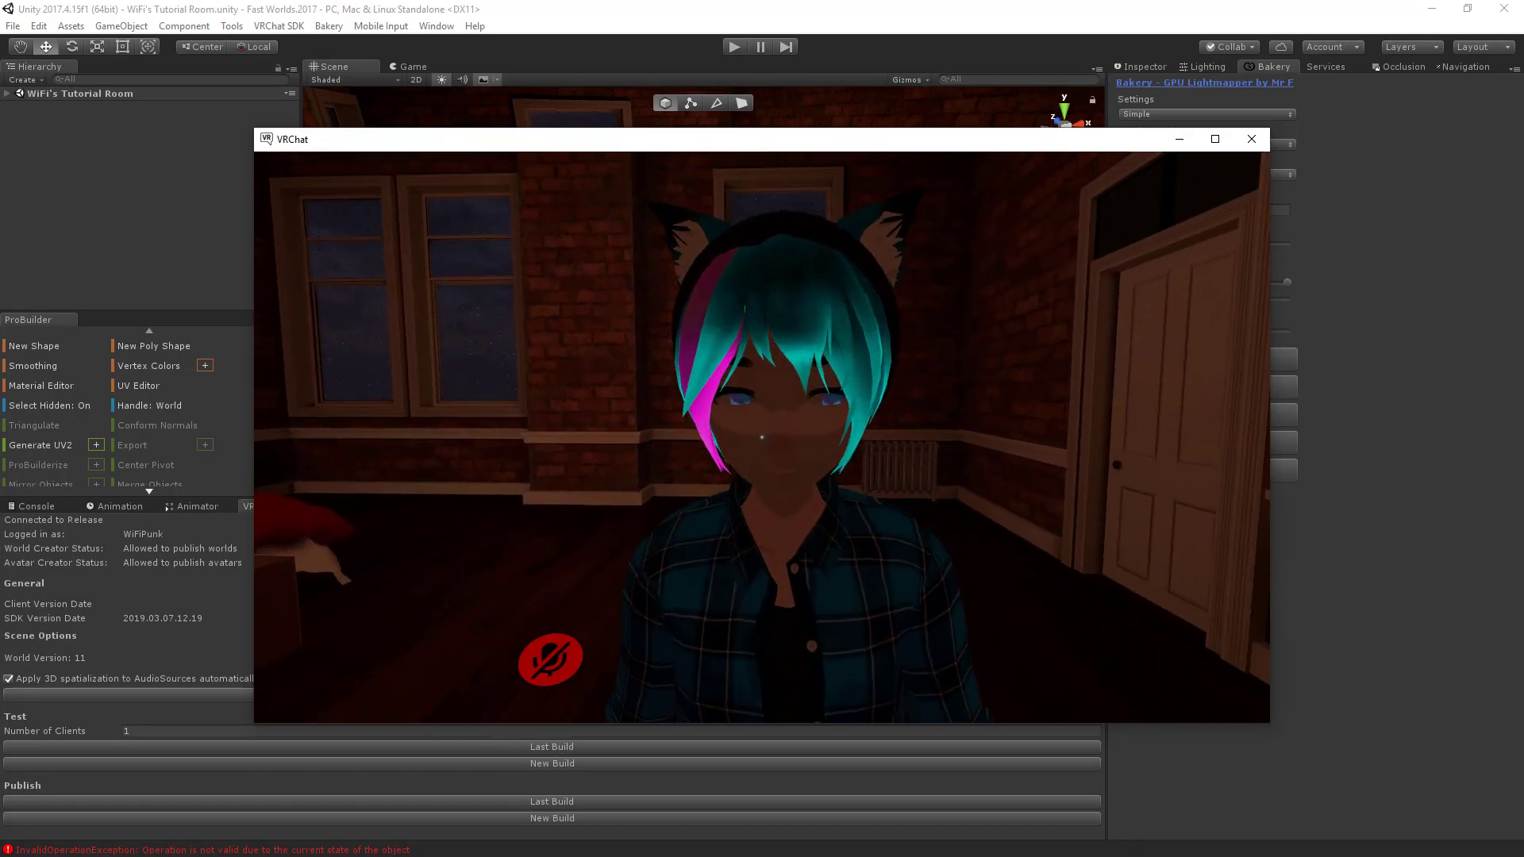
key(s)
key(w)
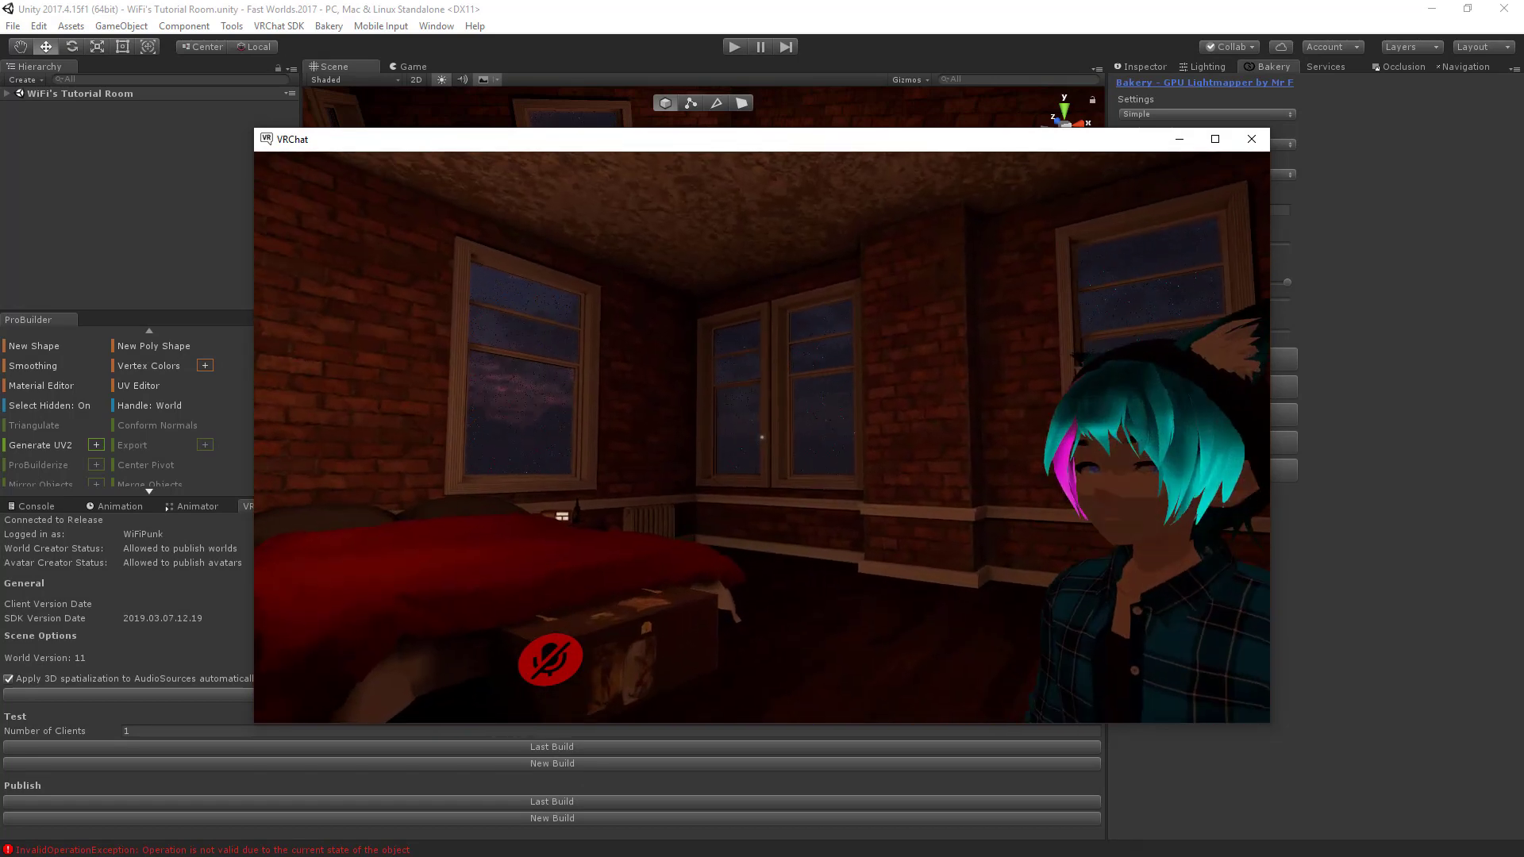
key(s)
key(w)
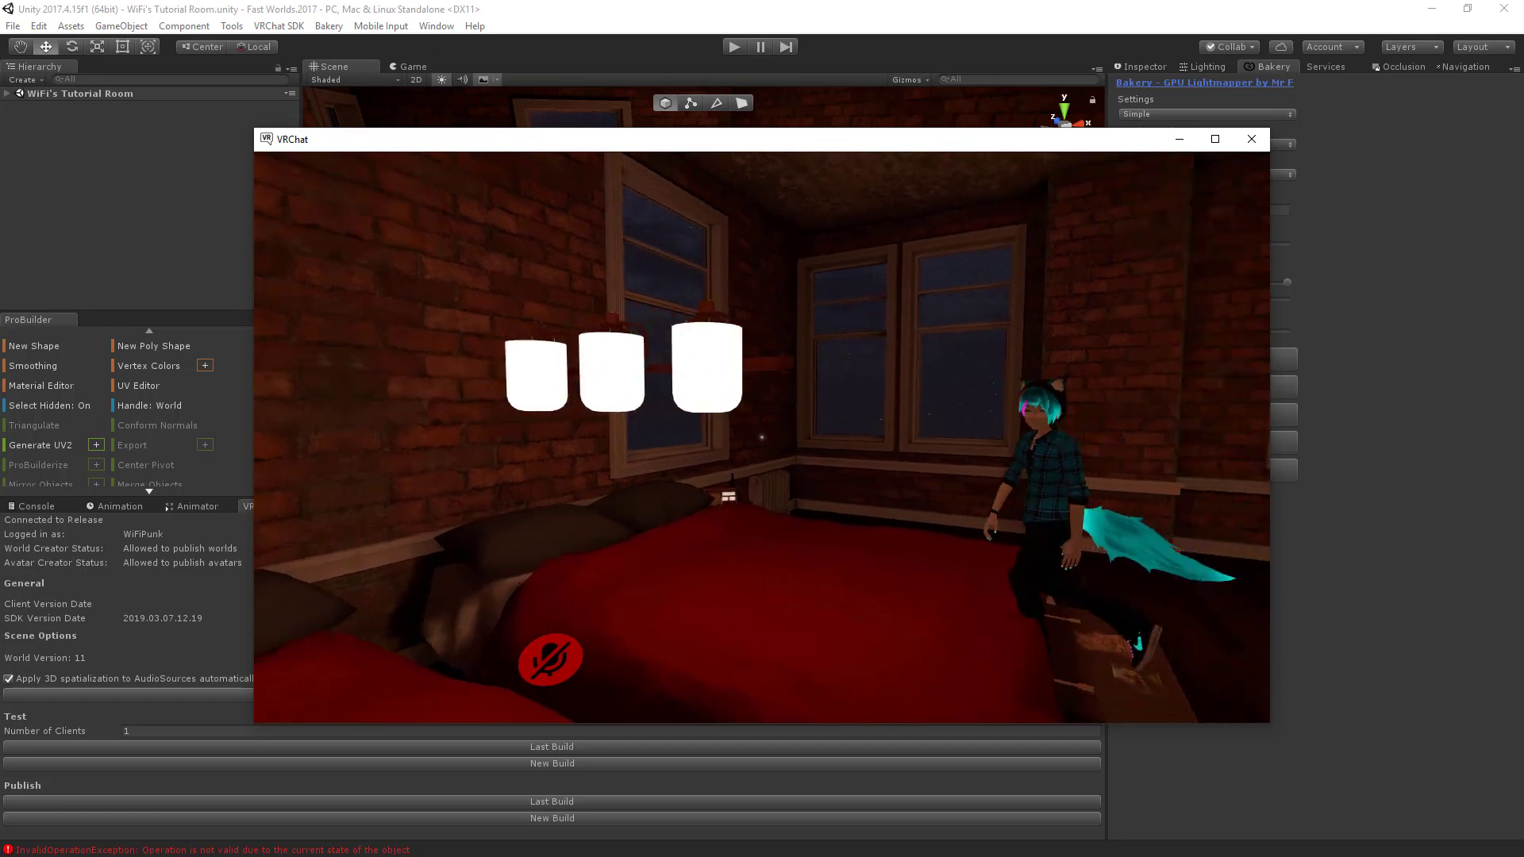
key(s)
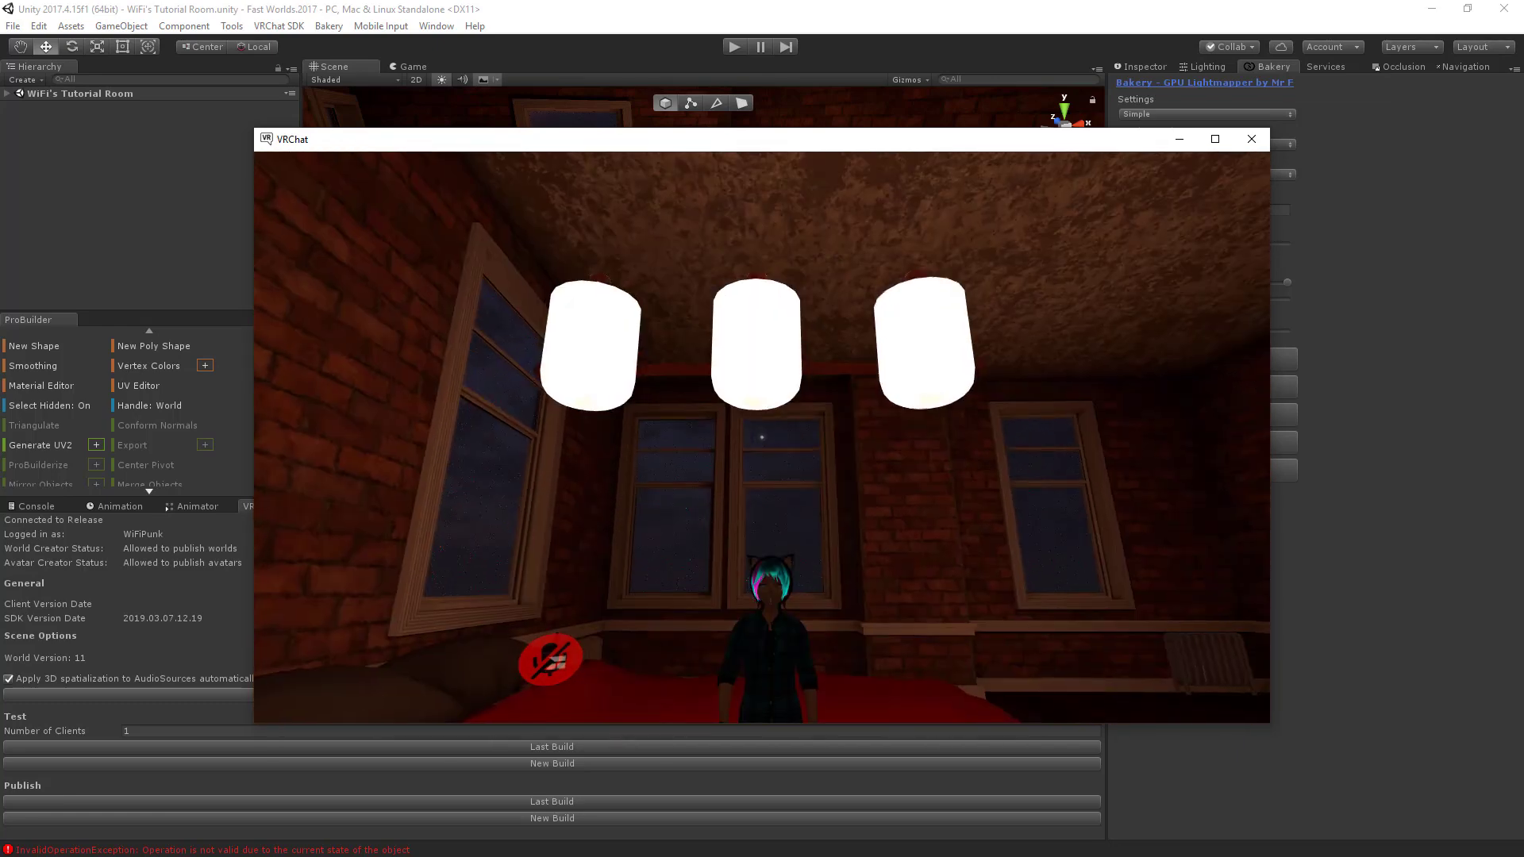
key(d)
key(space)
key(s)
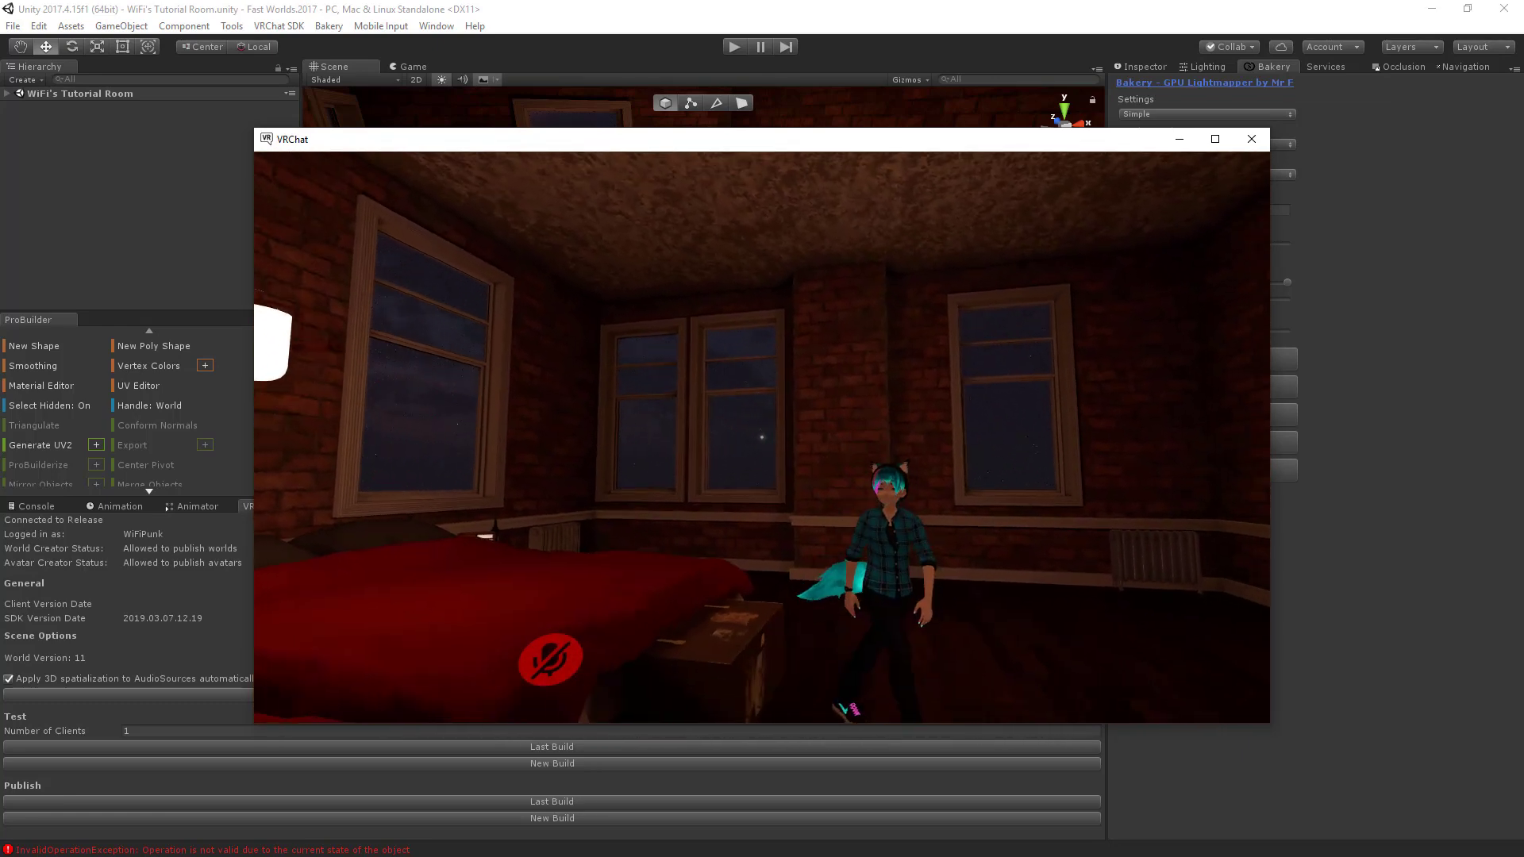
key(d)
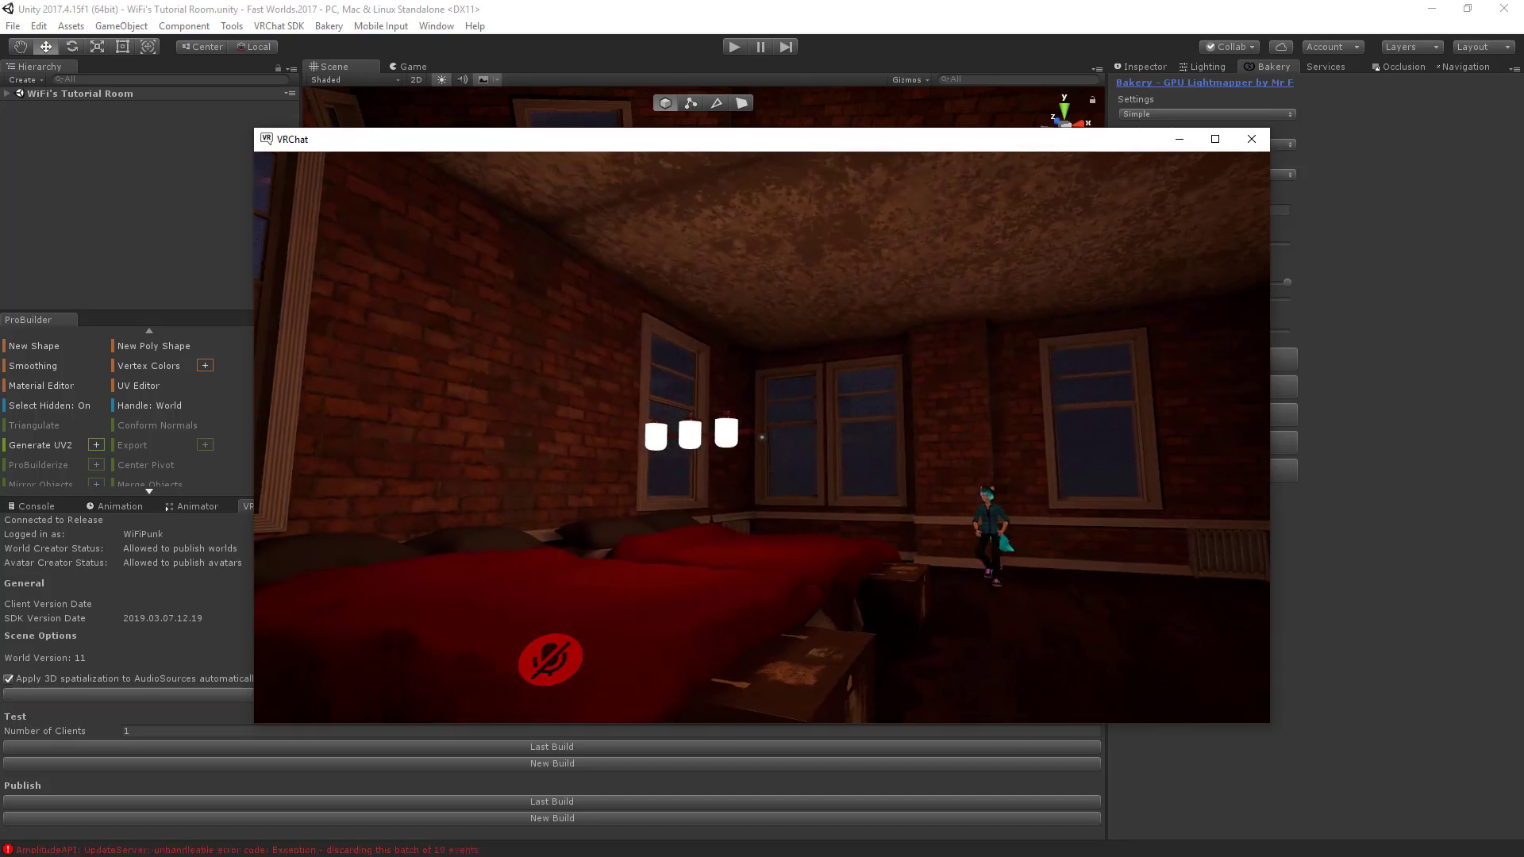
Unmute the microphone and move repeatedly toward and away from the other avatar to examine the lighting on its face, hair and clothes.
key(w)
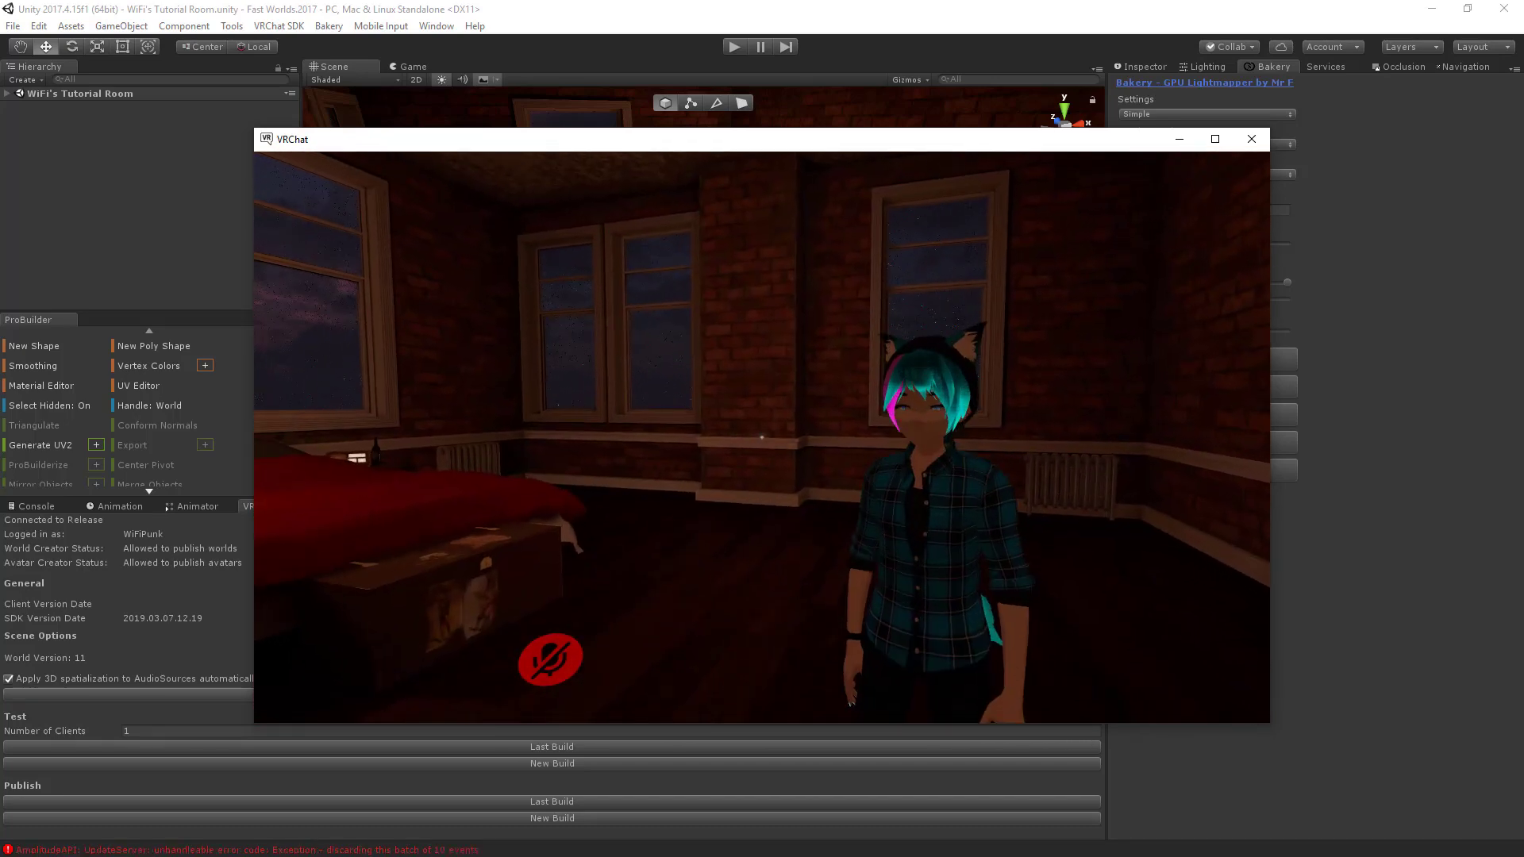
key(w)
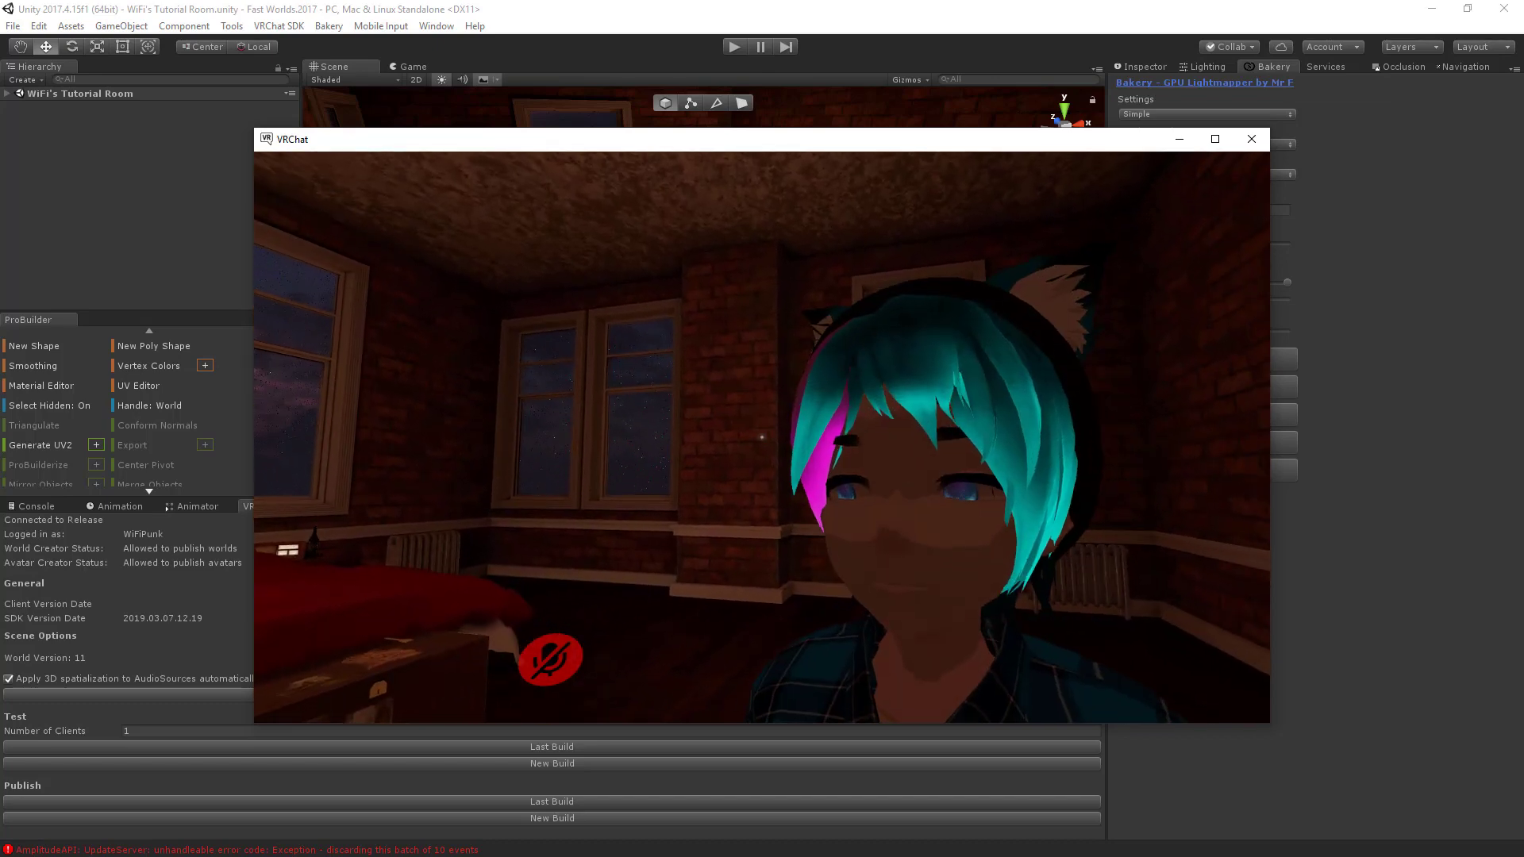
key(s)
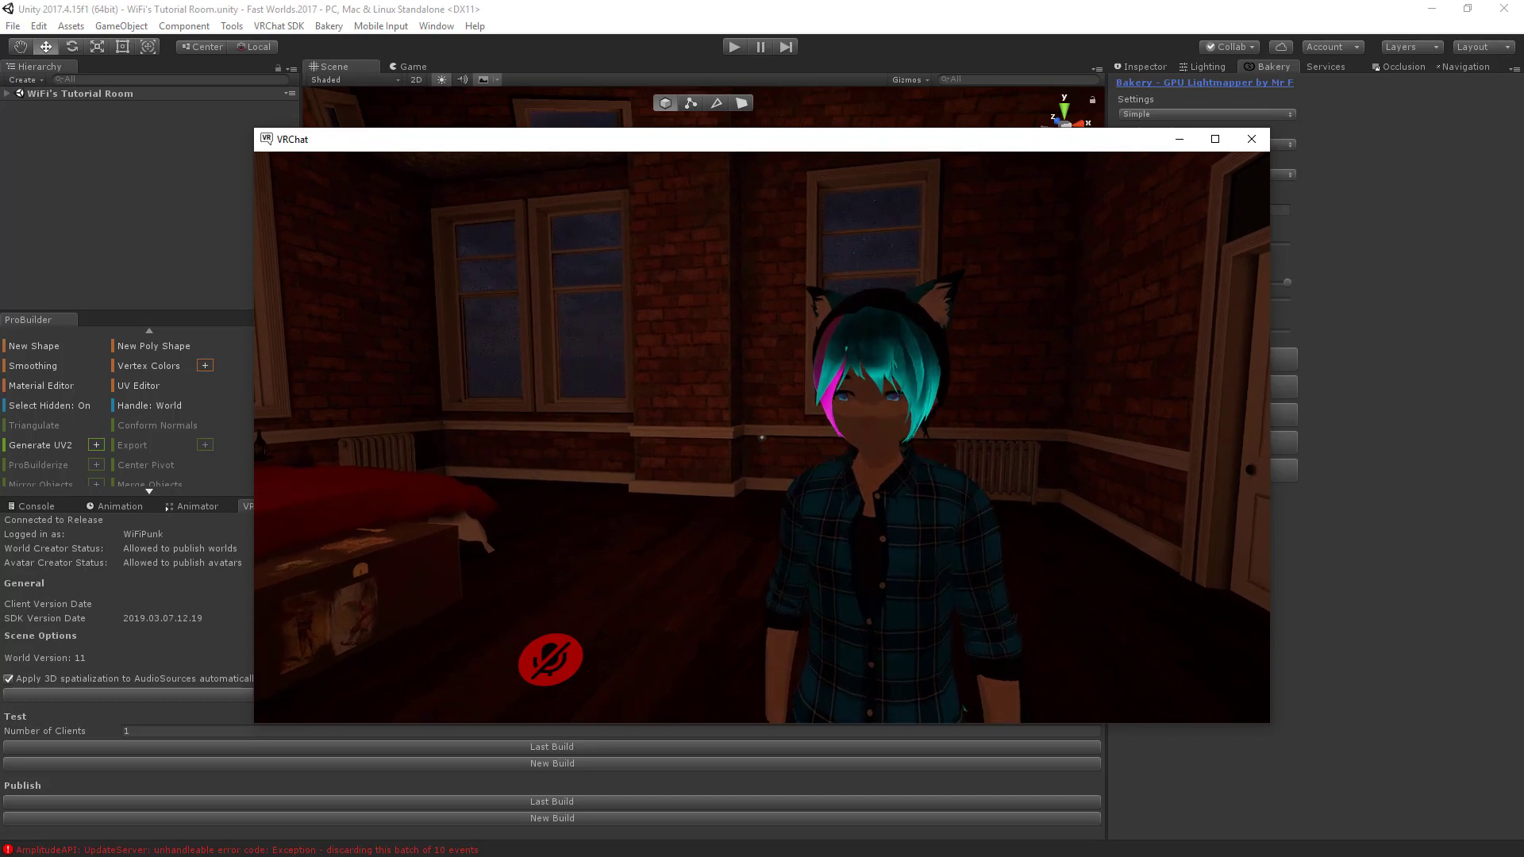
key(v)
key(w)
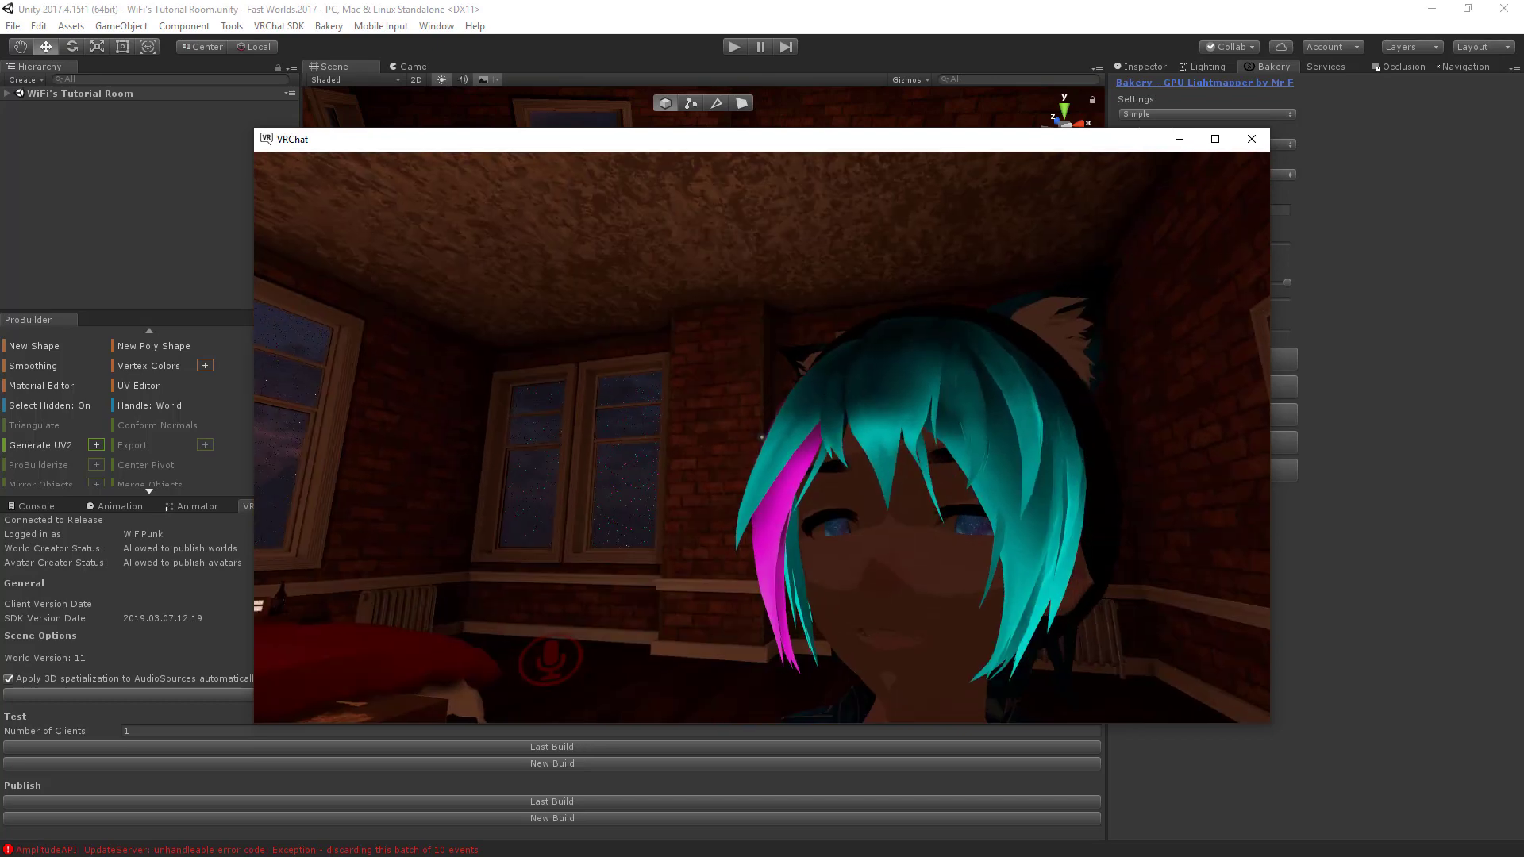
key(s)
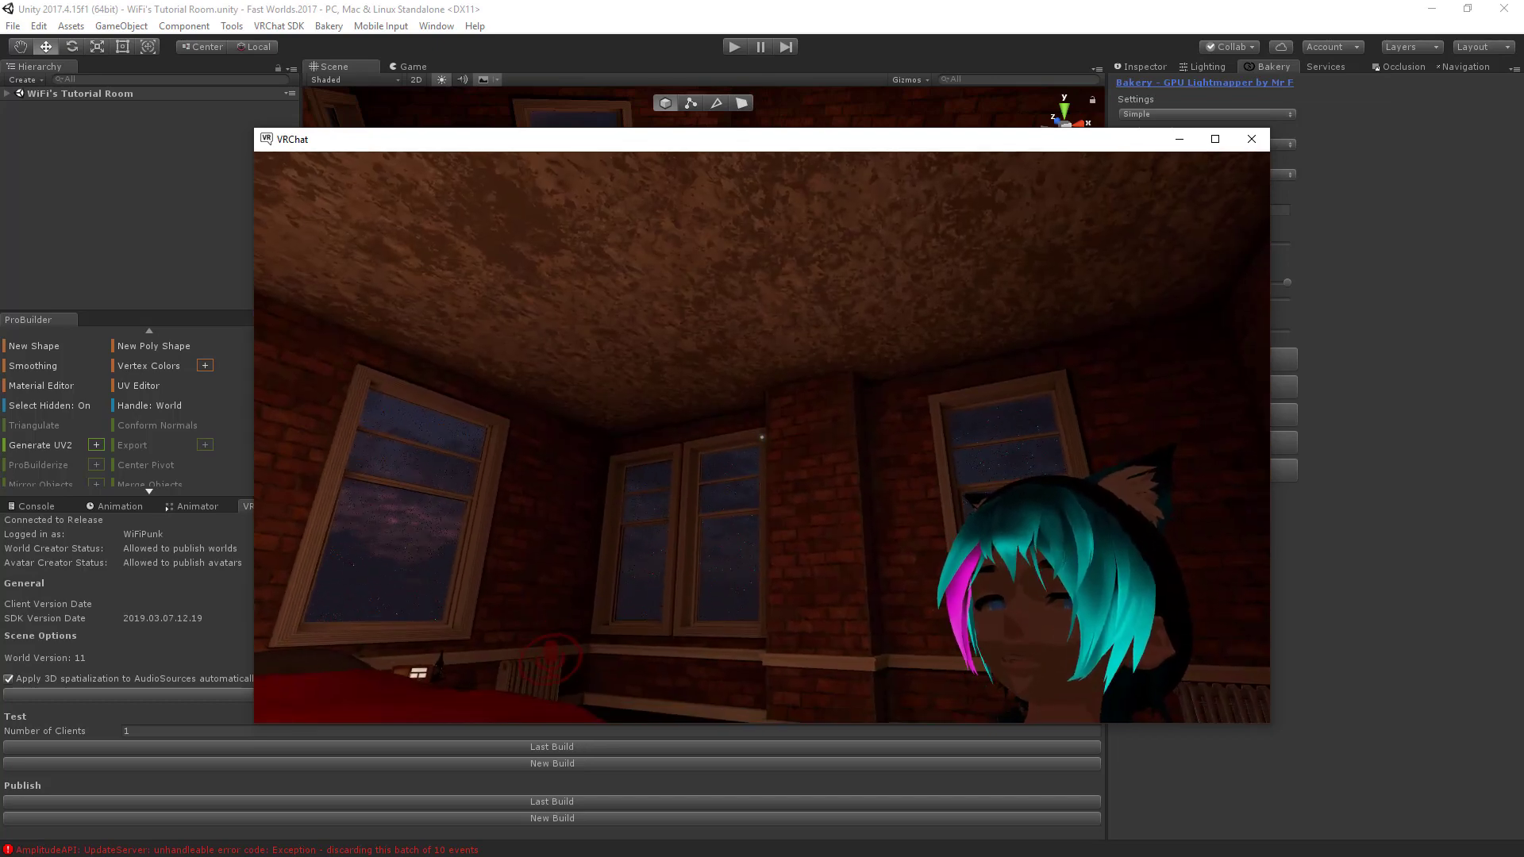
key(w)
key(s)
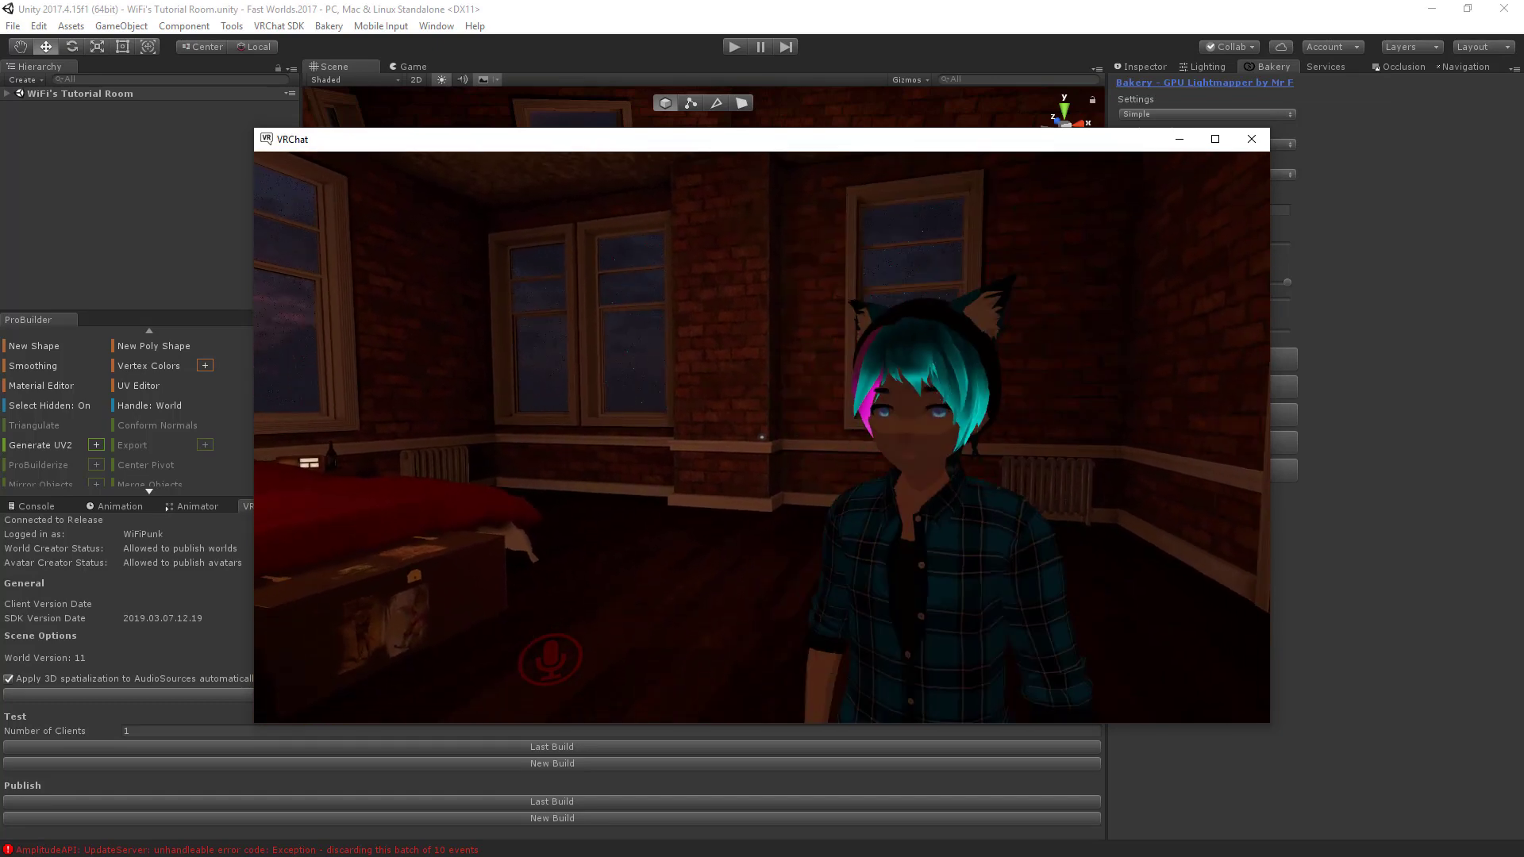
key(w)
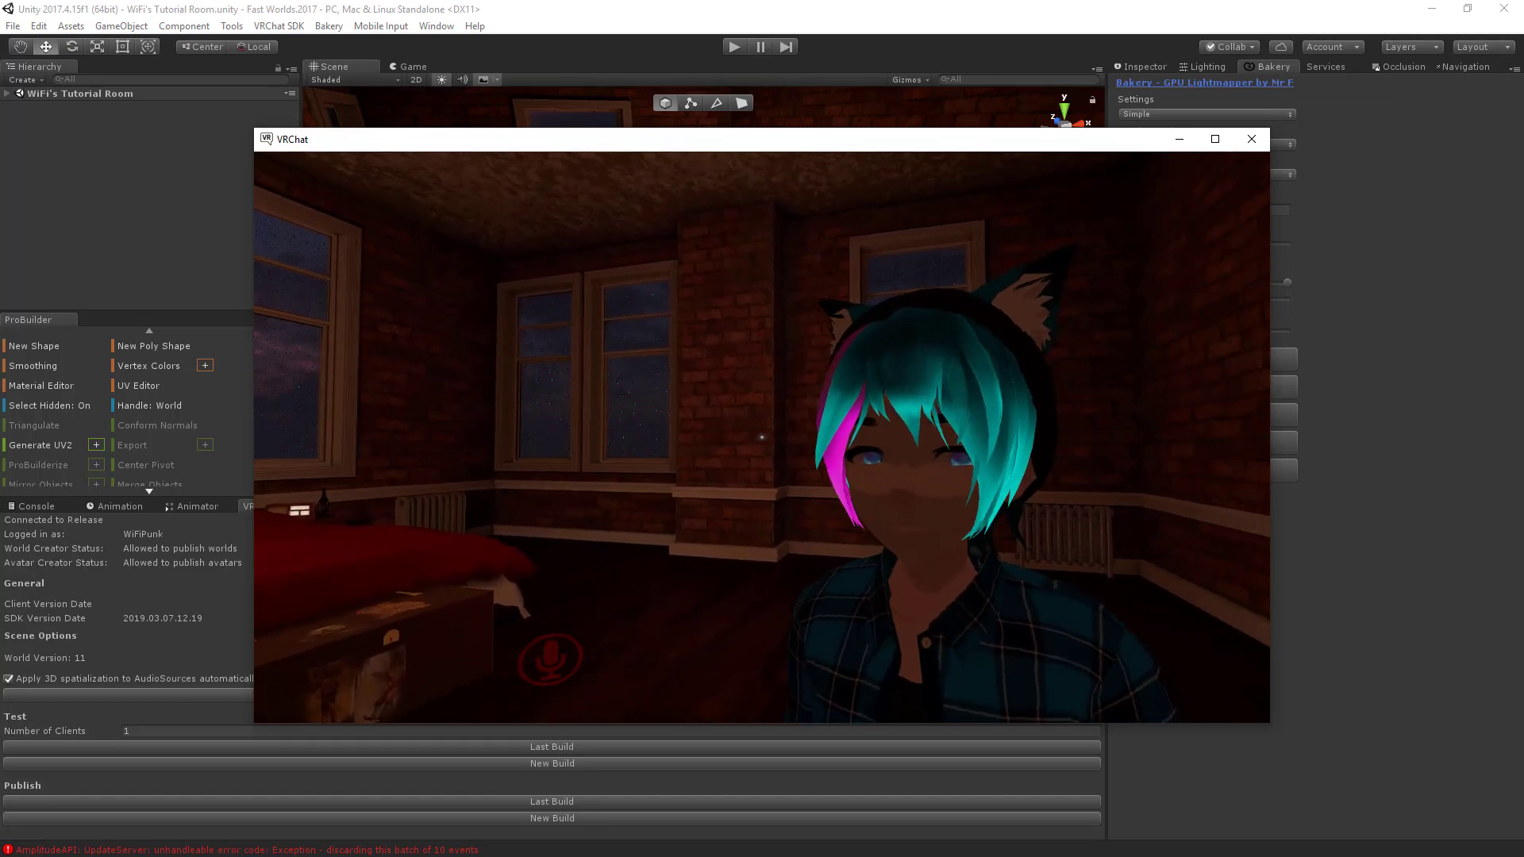
key(s)
key(w)
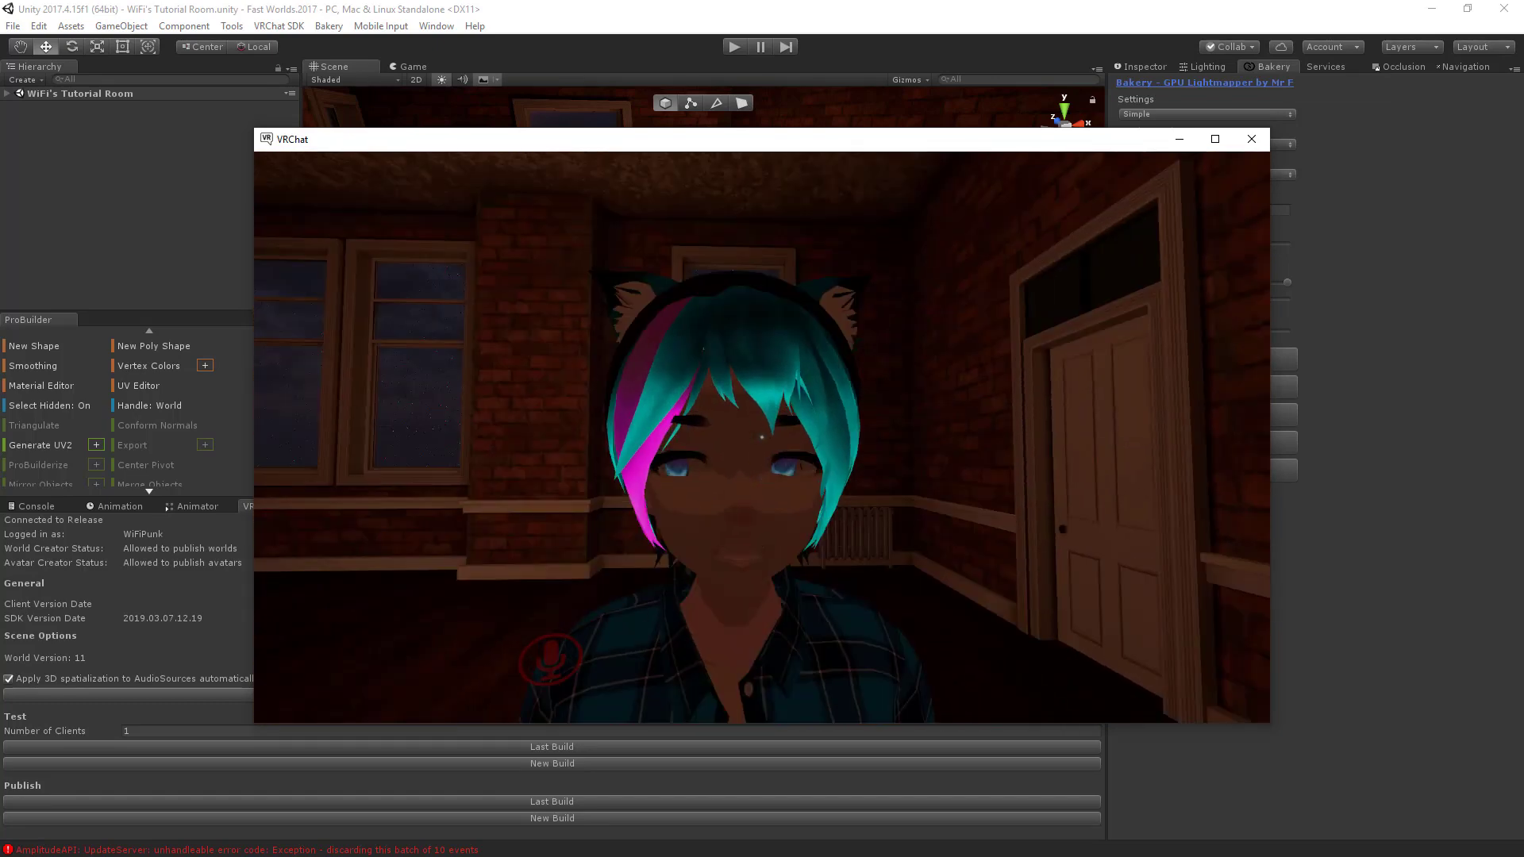